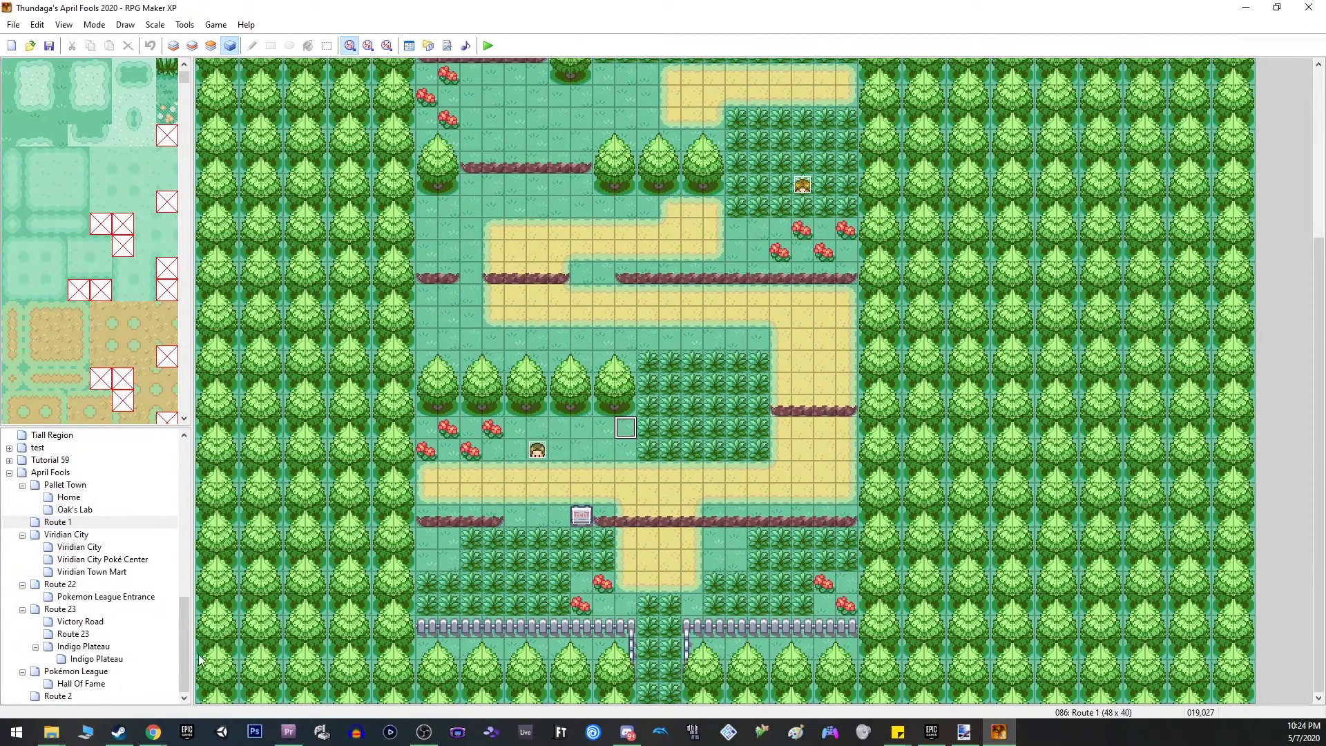
- Switch to the browser on the Paint.NET site and open the free dotPDN download of paint.net 4.2.10
{"action": "mouse_move", "coordinate": [171, 731]}
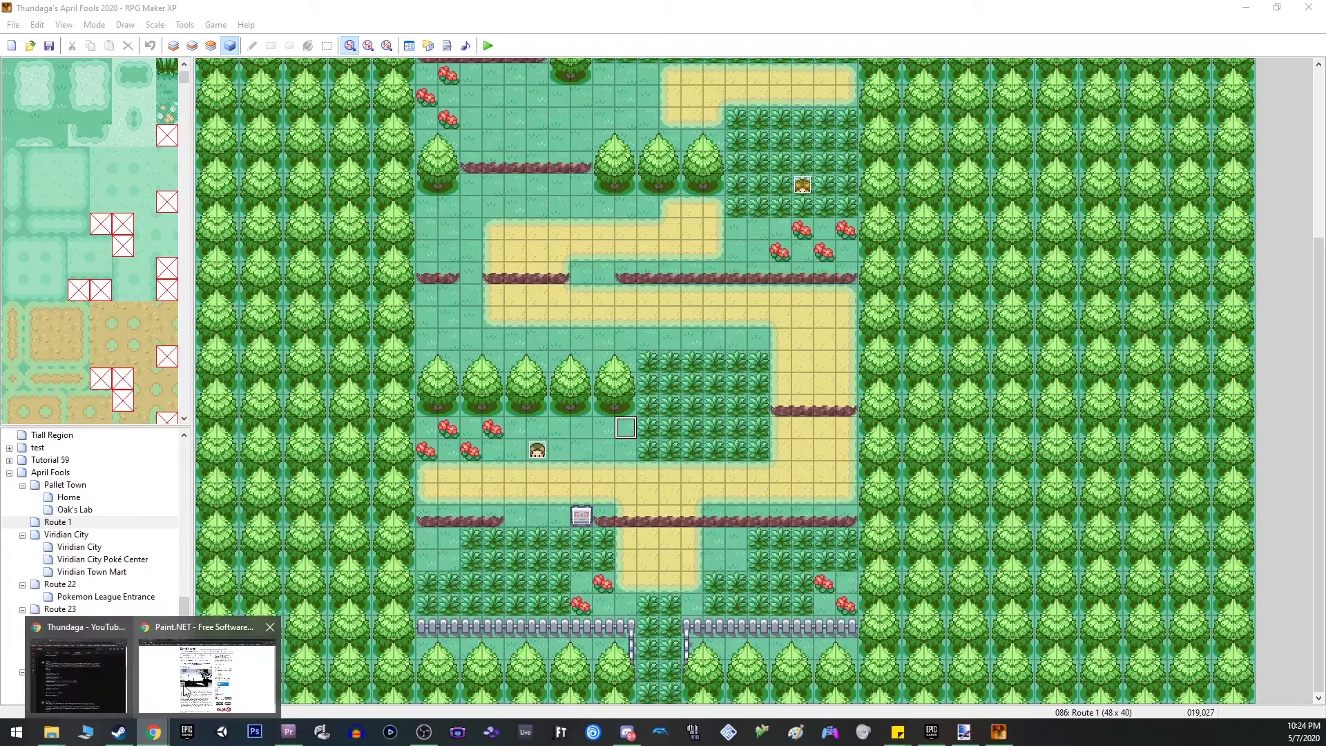
{"action": "left_click", "coordinate": [194, 674]}
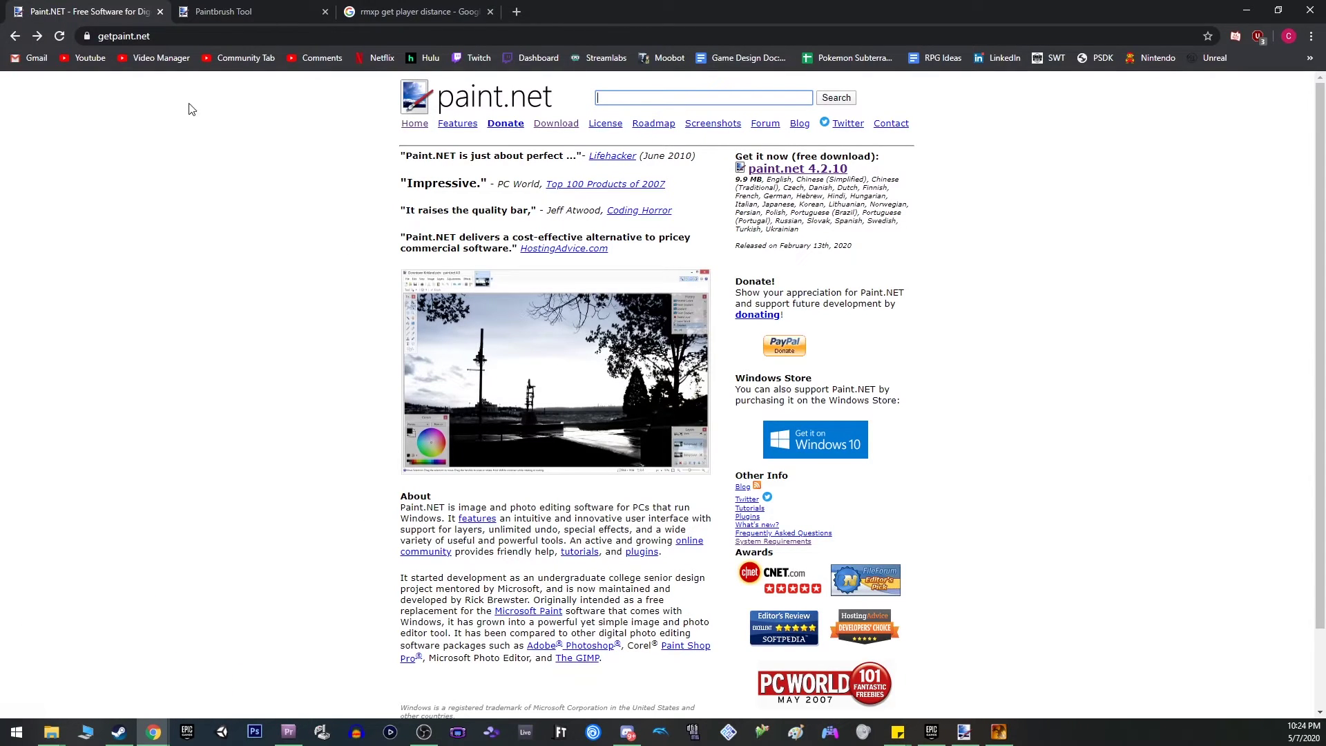
{"action": "left_click", "coordinate": [783, 169]}
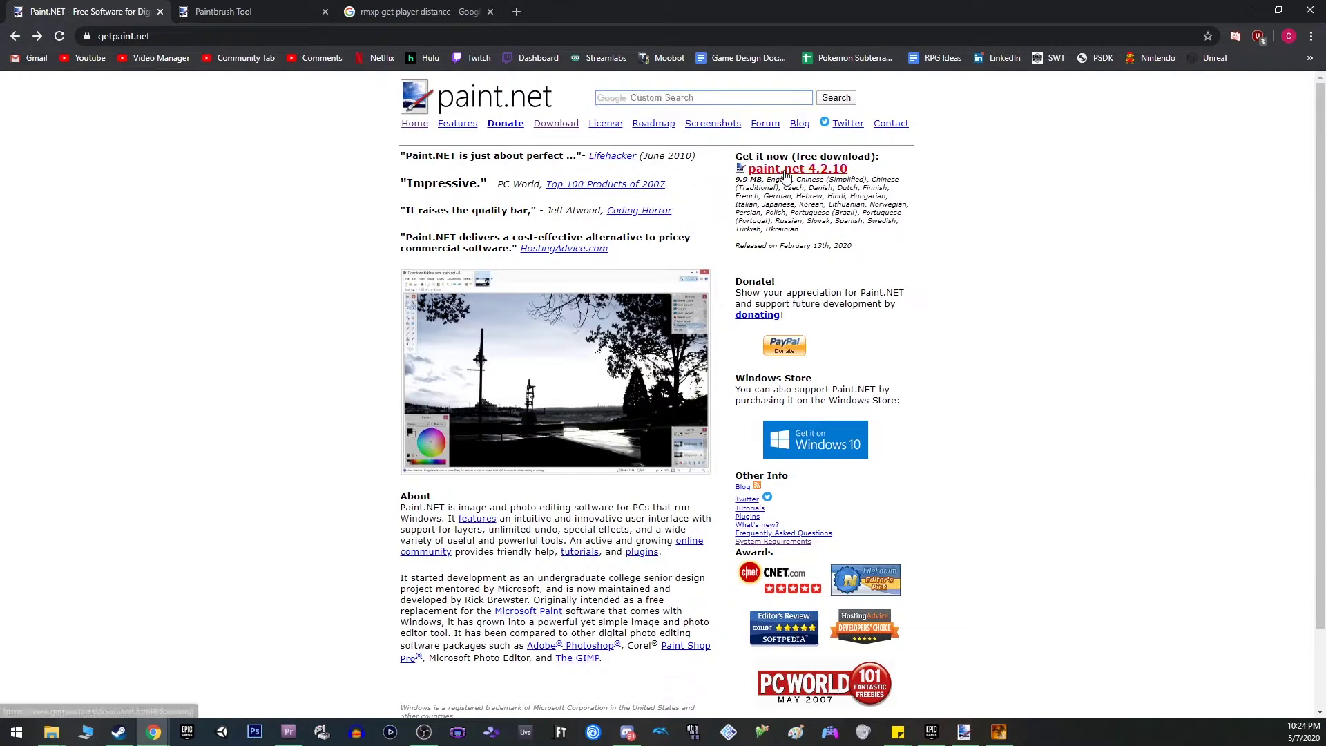
{"action": "left_click", "coordinate": [772, 475]}
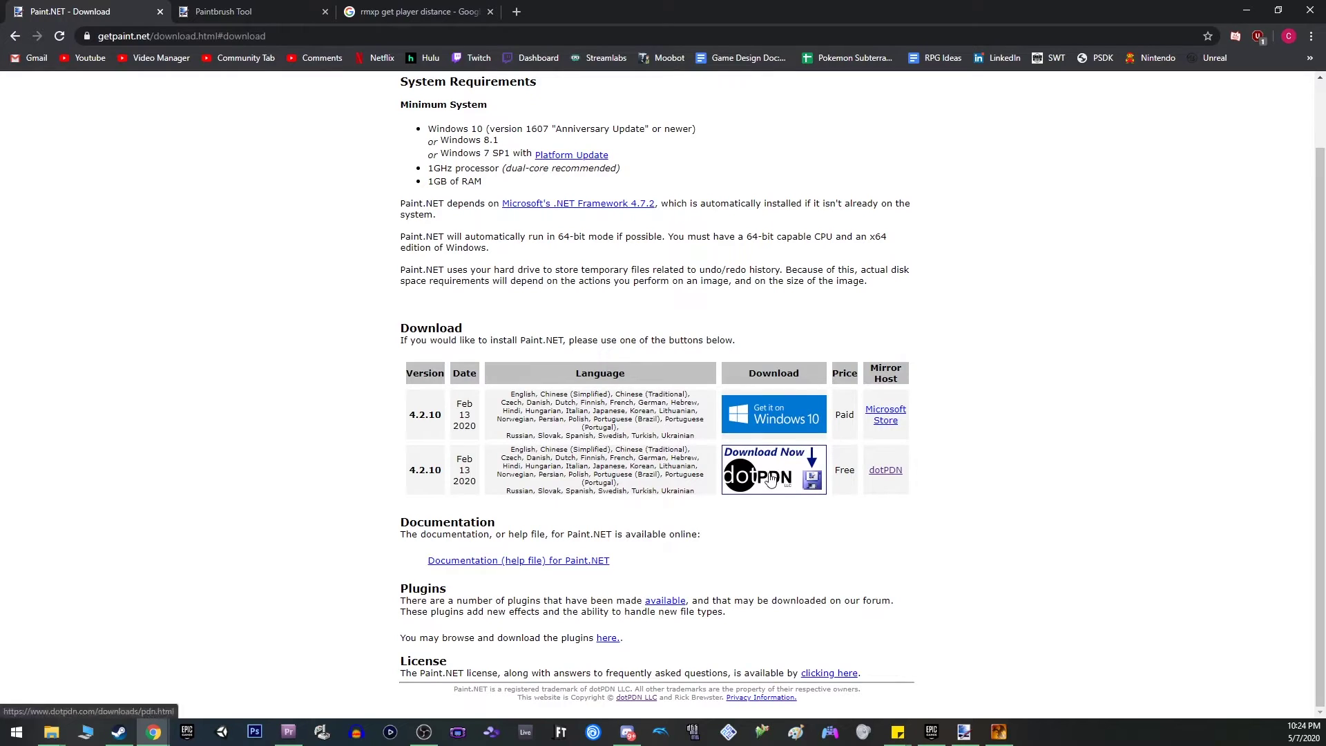
{"action": "left_click", "coordinate": [860, 158]}
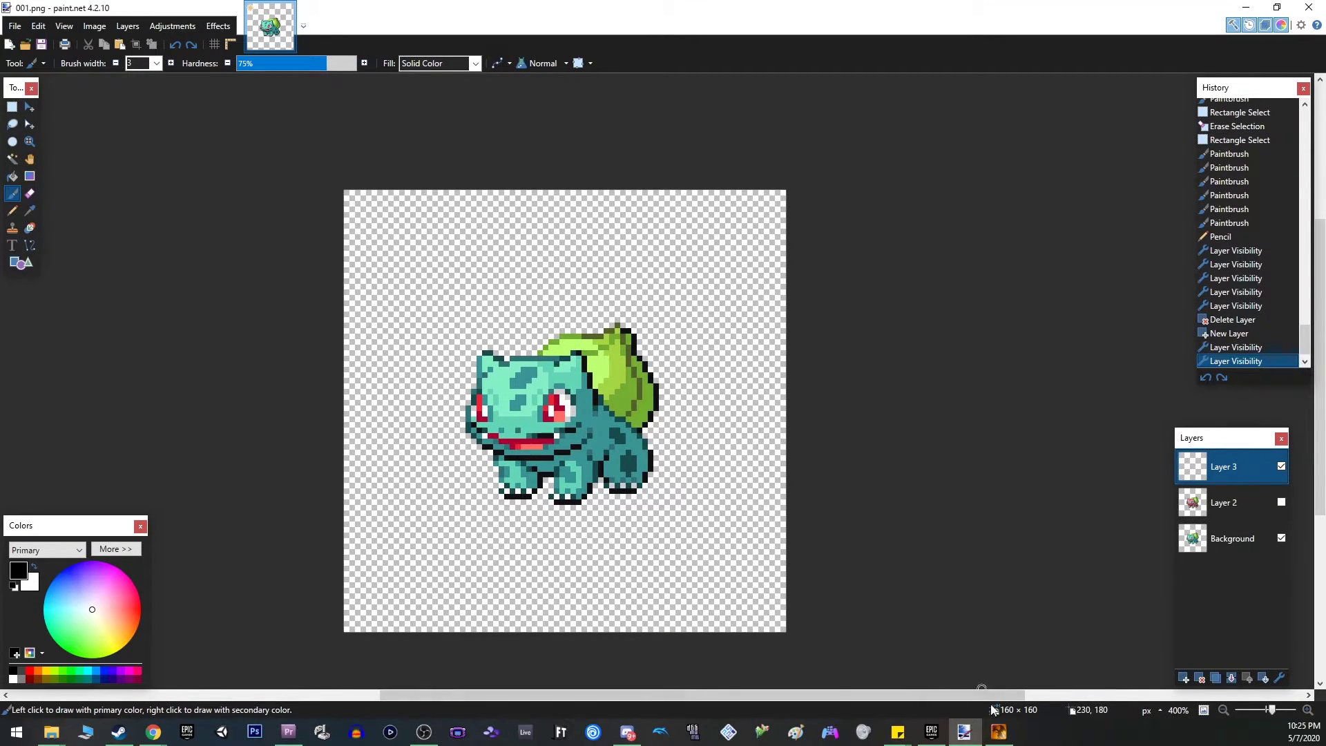
- Return to the sprite 001.png in paint.net and go through the Eraser, Magic Wand and Rectangle Select tools
{"action": "left_click", "coordinate": [999, 732]}
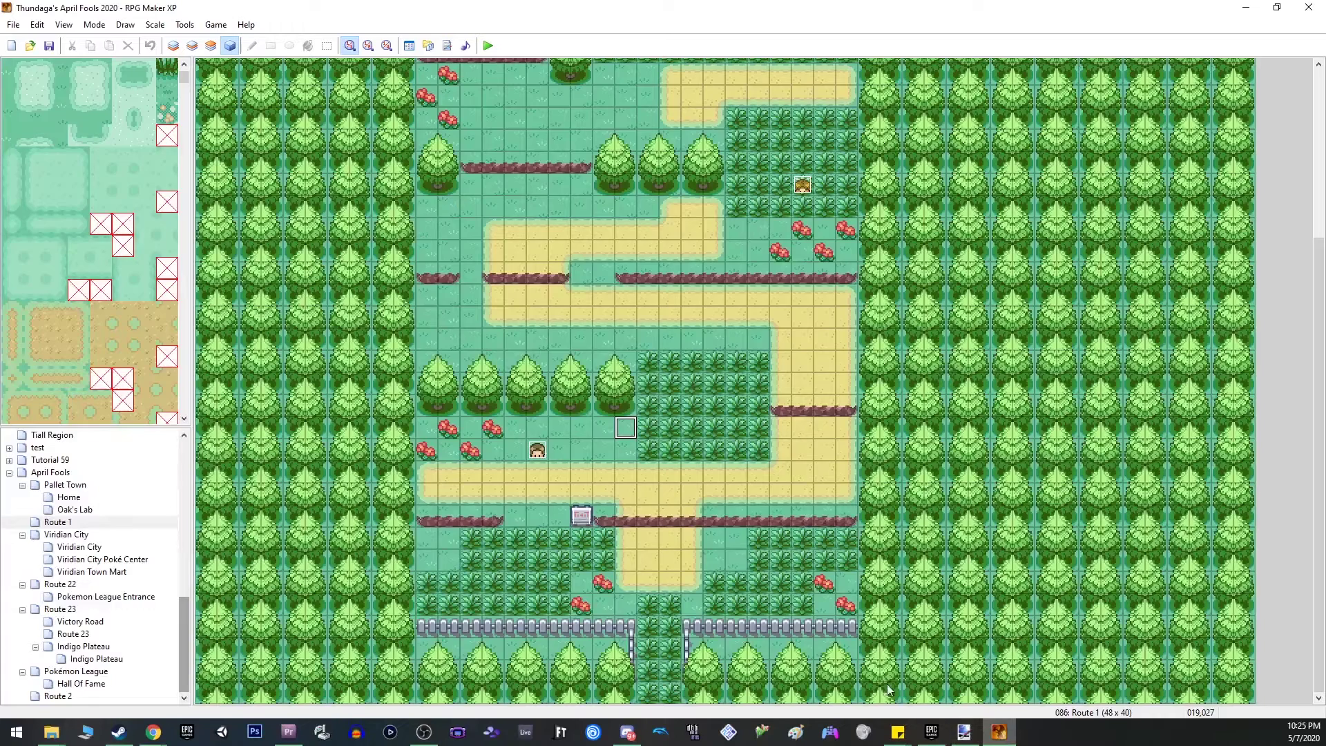
{"action": "left_click", "coordinate": [964, 730]}
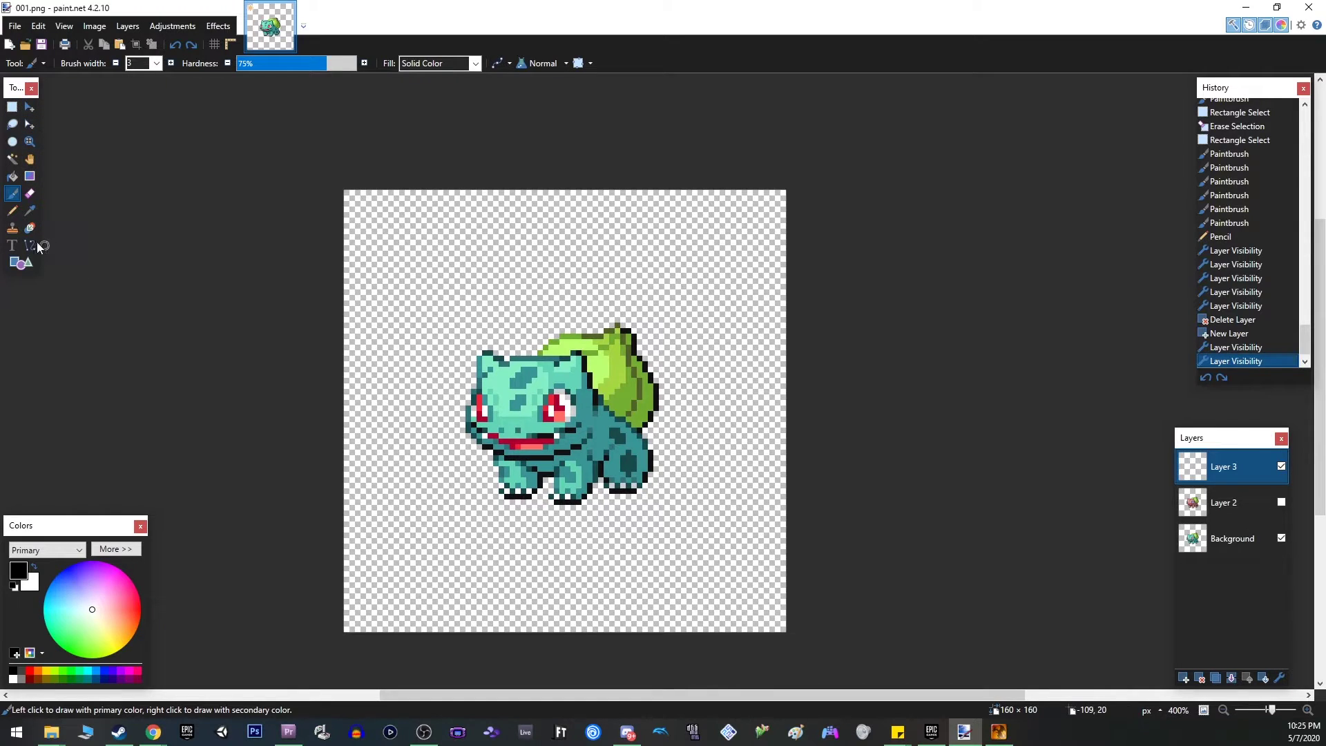
{"action": "left_click", "coordinate": [29, 195]}
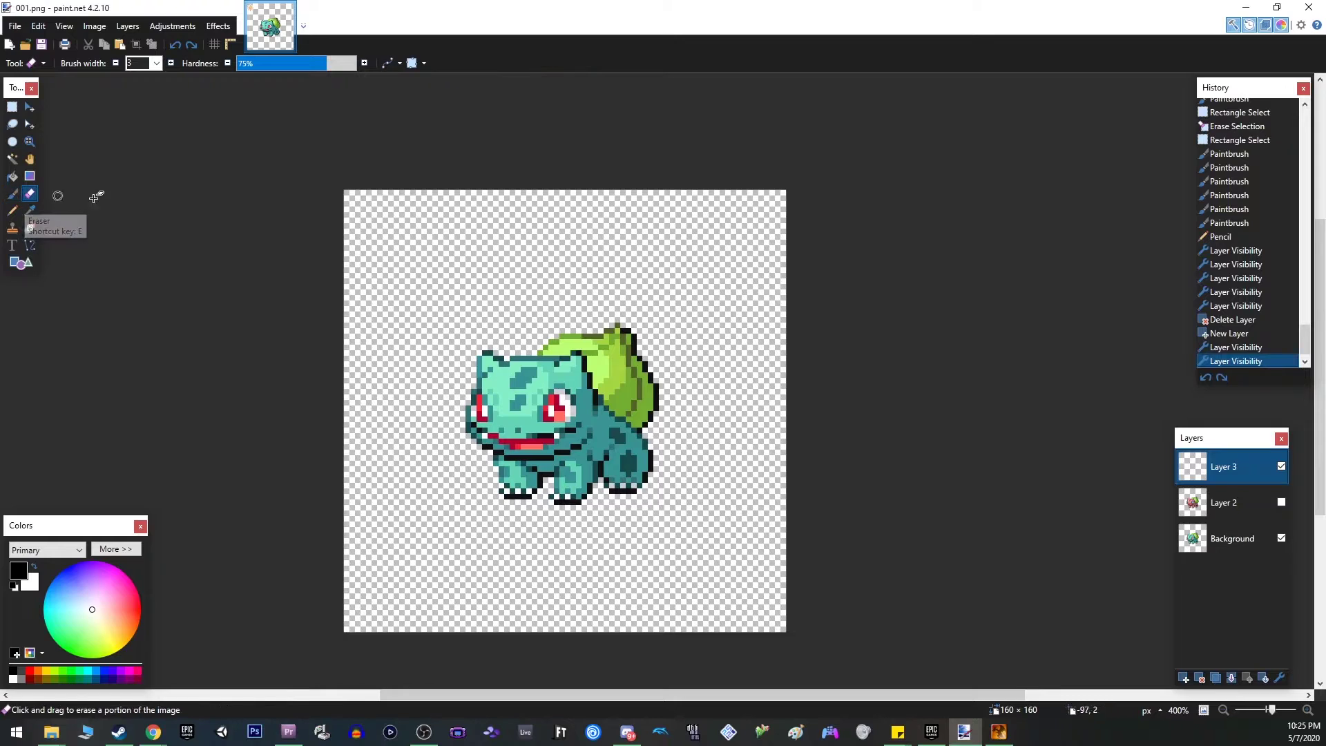
{"action": "left_click", "coordinate": [12, 160]}
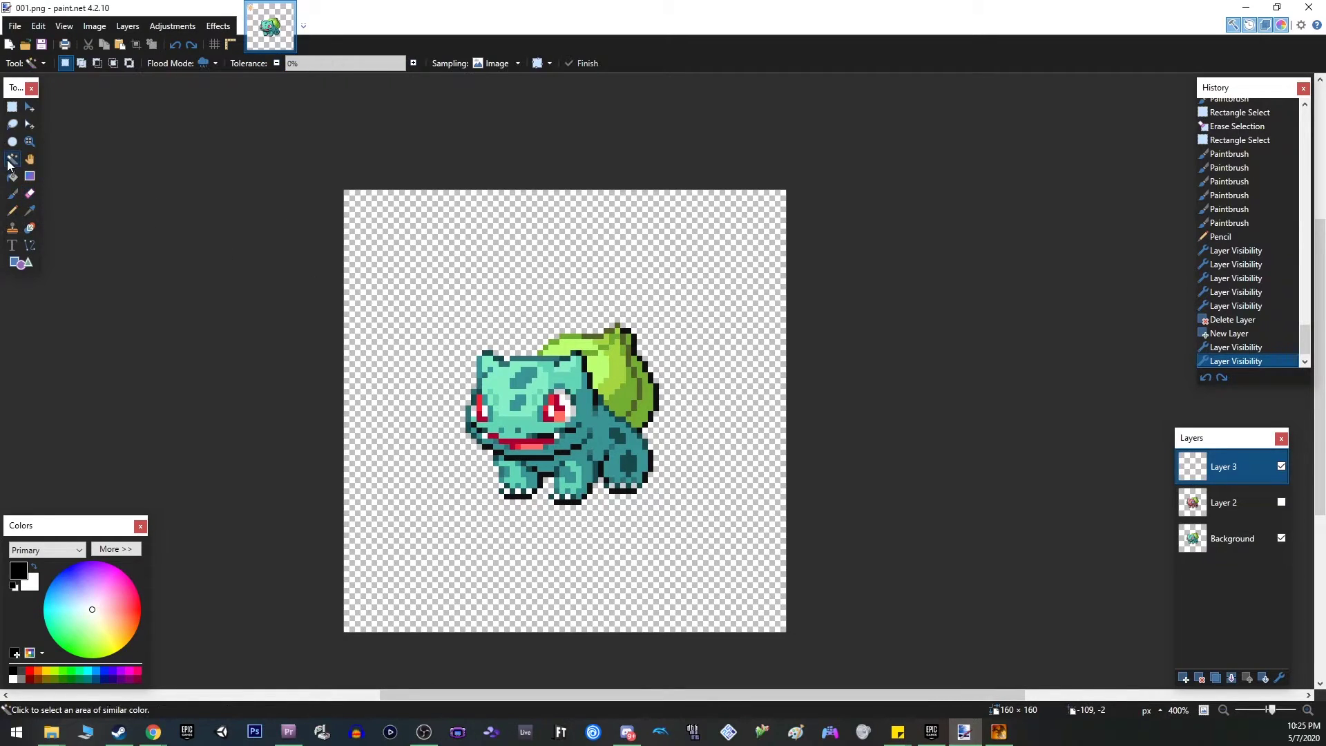
{"action": "left_click", "coordinate": [19, 110]}
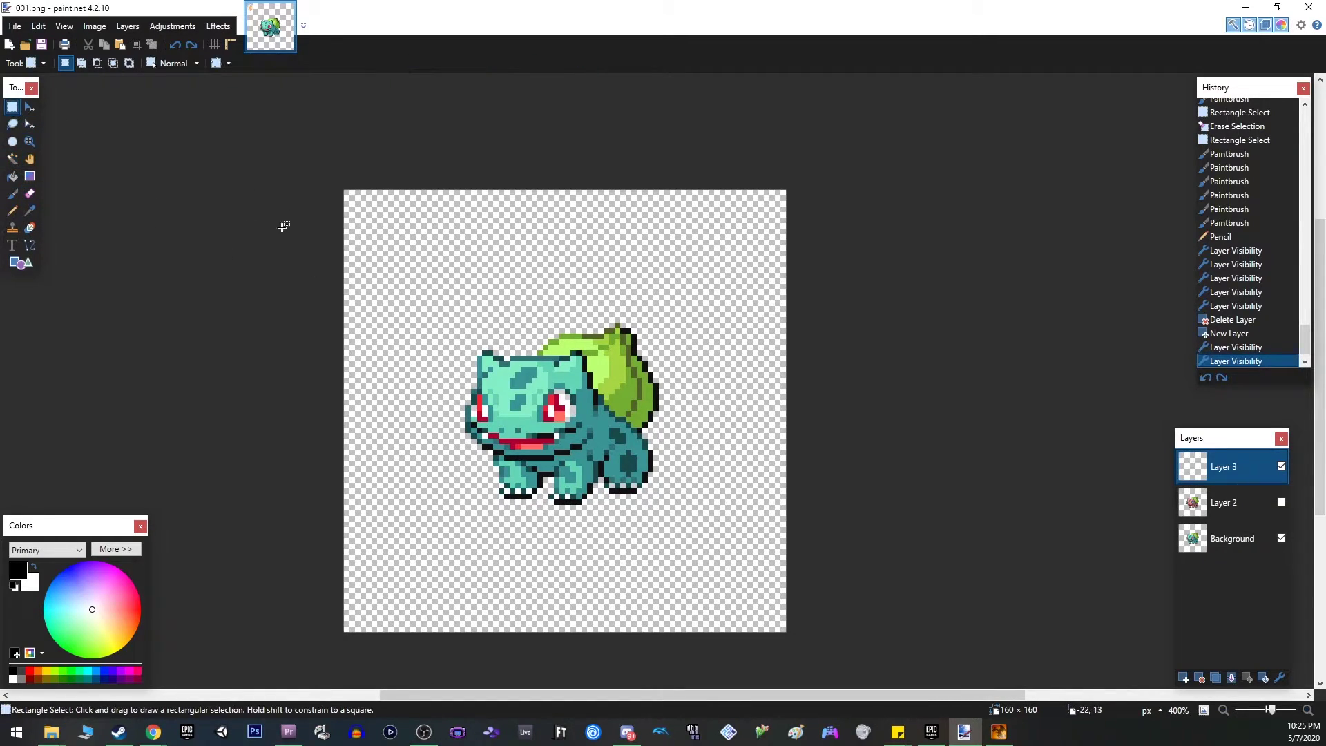
- Select all of the empty Layer 3 and move the selected pixels so their top-left corner sits at -2, -4
{"action": "left_click", "coordinate": [29, 107]}
{"action": "key", "text": "ctrl+a"}
{"action": "left_click_drag", "start_coordinate": [808, 655], "coordinate": [788, 624]}
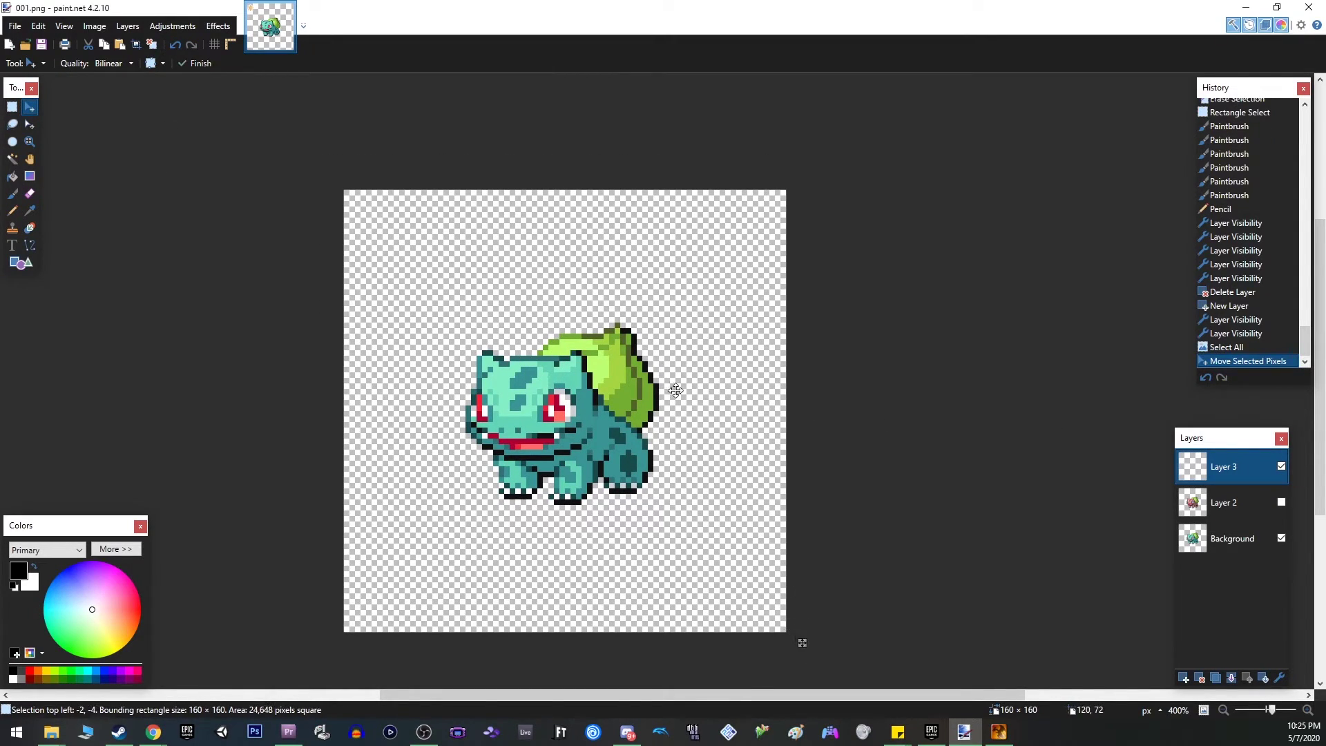
{"action": "left_click_drag", "start_coordinate": [403, 335], "coordinate": [418, 355]}
- Pick the teal of the Bulbasaur's head as the primary color and clear the selection
{"action": "left_click", "coordinate": [30, 211]}
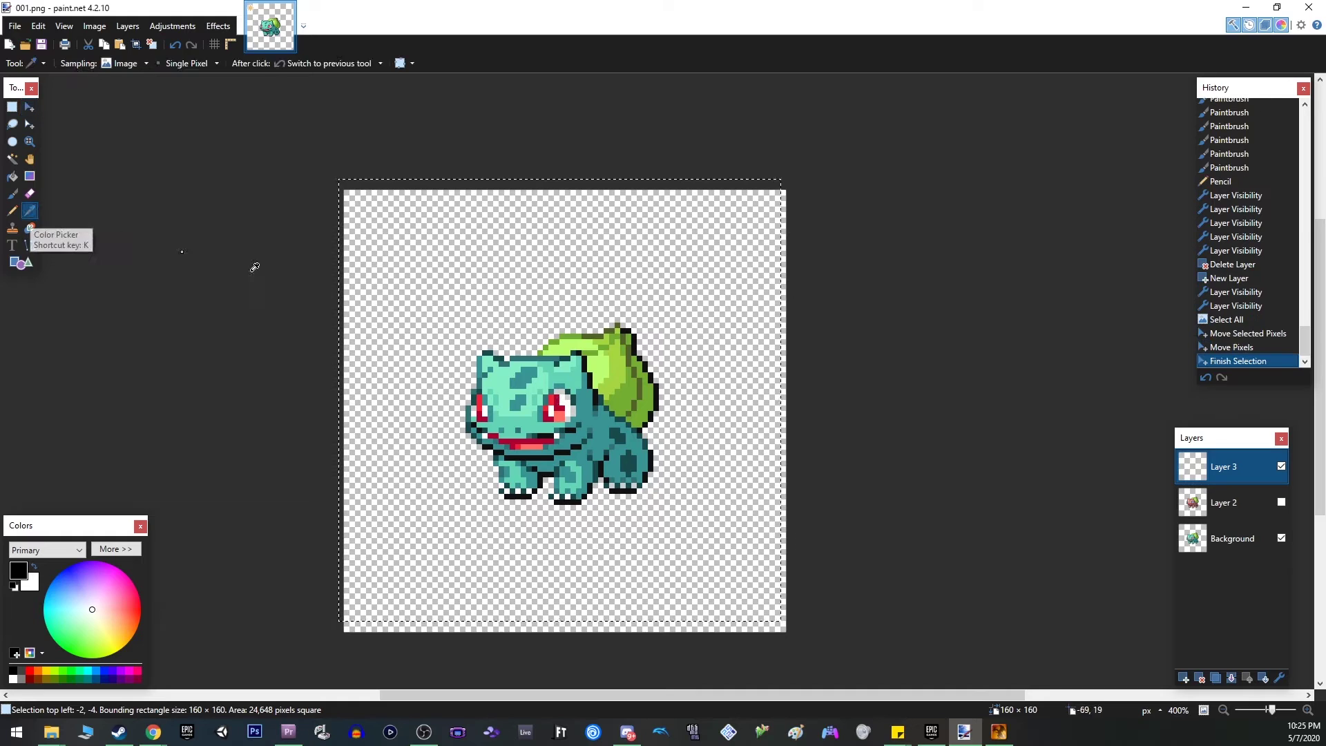
{"action": "left_click", "coordinate": [580, 373]}
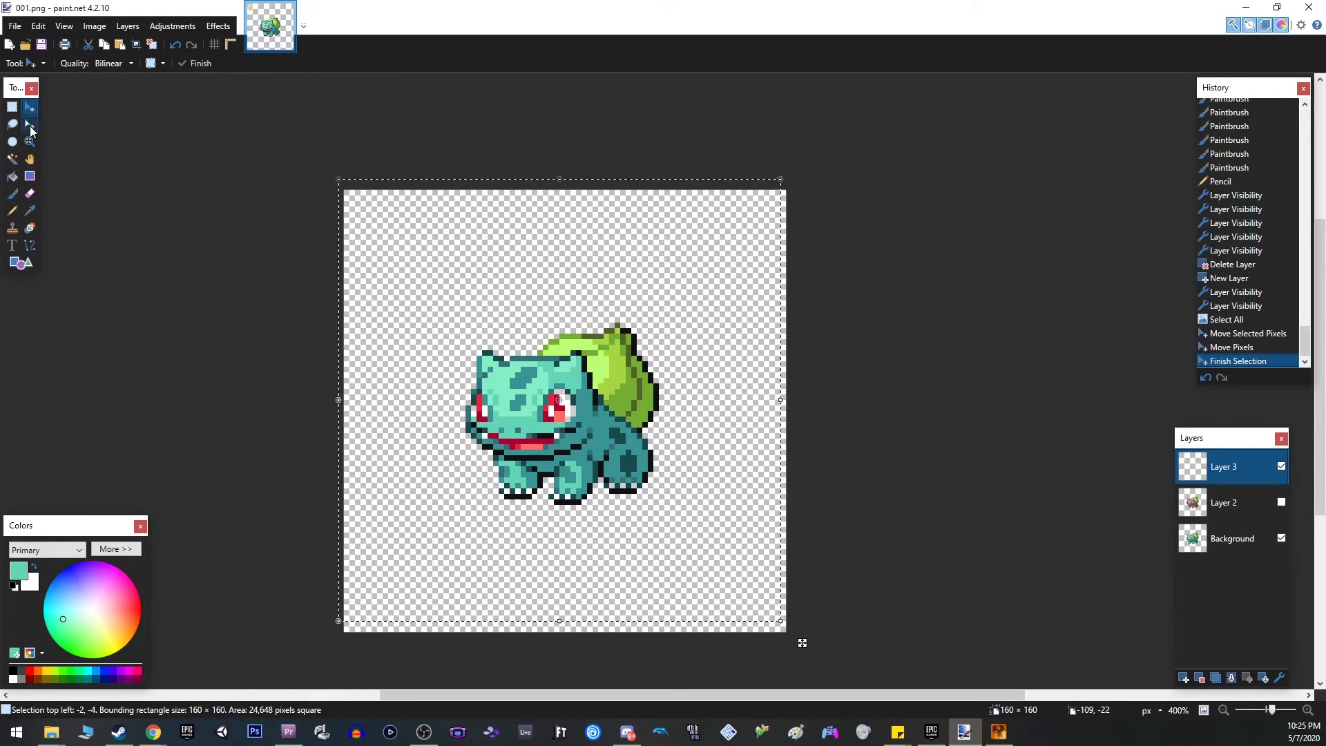
{"action": "left_click", "coordinate": [12, 106]}
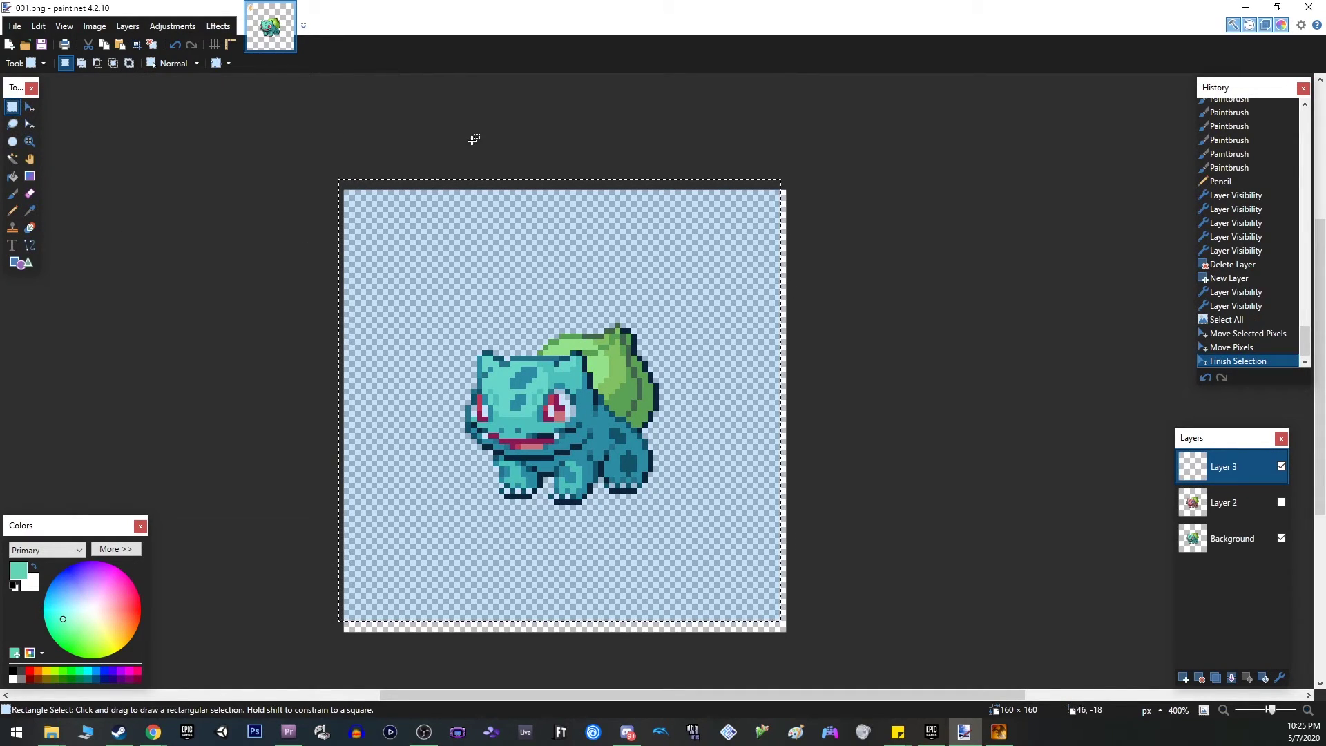
{"action": "key", "text": "ctrl+d"}
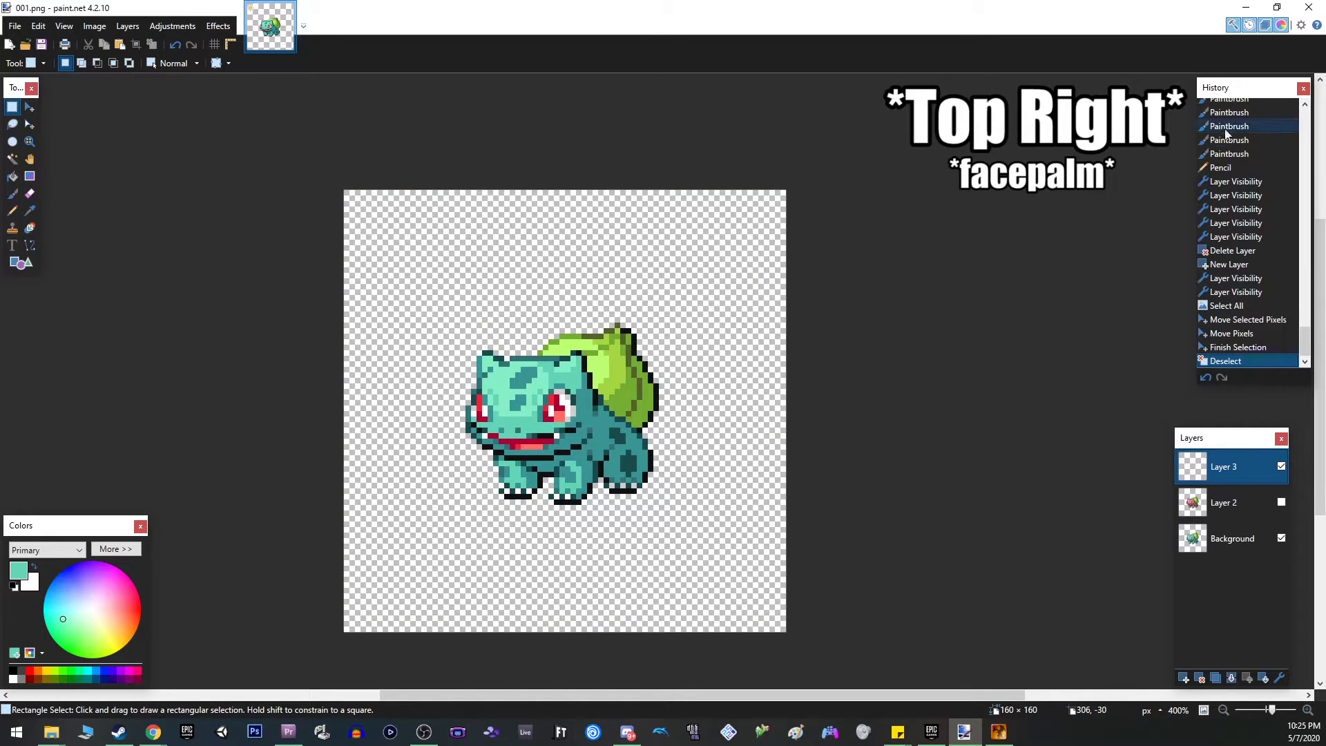
- Undo and redo the last change, and revert the image to its initial Open Image state in the history
{"action": "mouse_move", "coordinate": [1306, 318]}
{"action": "left_mouse_down"}
{"action": "mouse_move", "coordinate": [1295, 119]}
{"action": "mouse_move", "coordinate": [1312, 349]}
{"action": "mouse_move", "coordinate": [1307, 123]}
{"action": "left_mouse_up"}
{"action": "left_click", "coordinate": [1206, 377]}
{"action": "left_click", "coordinate": [1222, 377]}
{"action": "left_click", "coordinate": [1218, 107]}
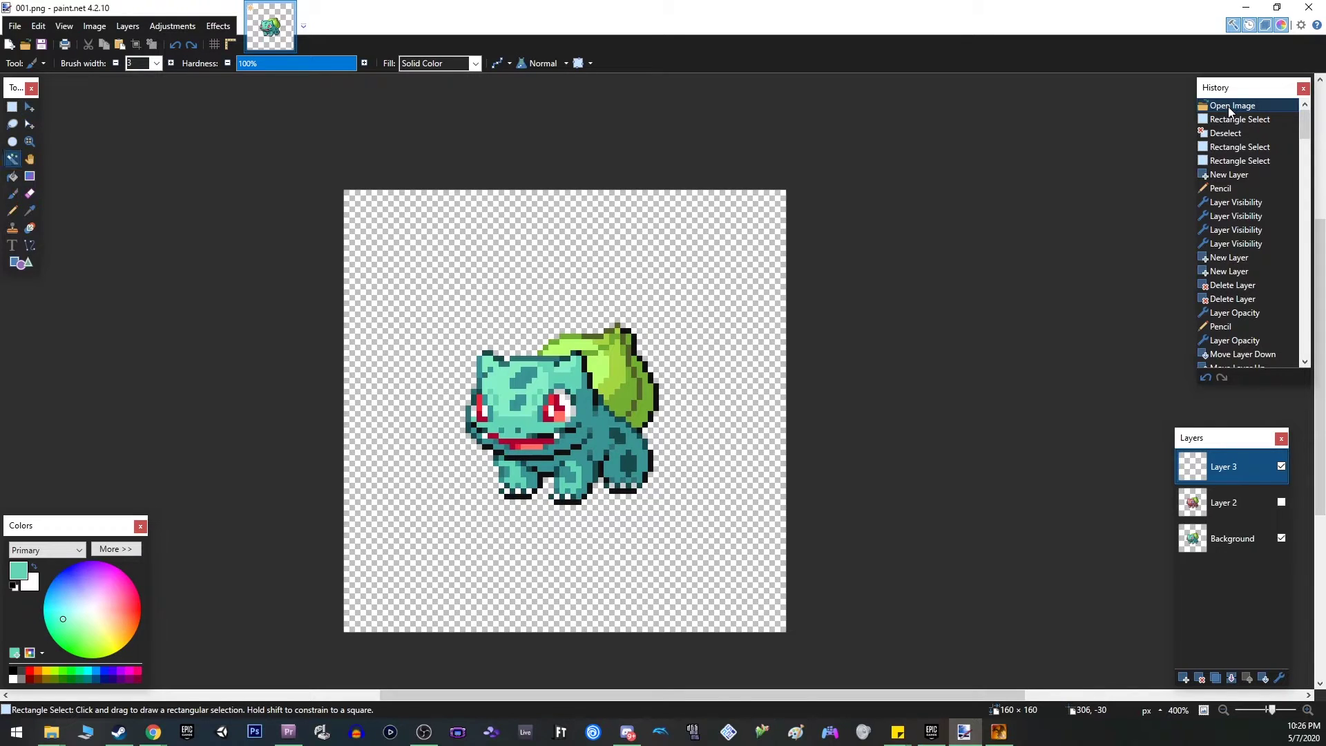
{"action": "left_click", "coordinate": [1240, 119]}
{"action": "left_click", "coordinate": [1287, 147]}
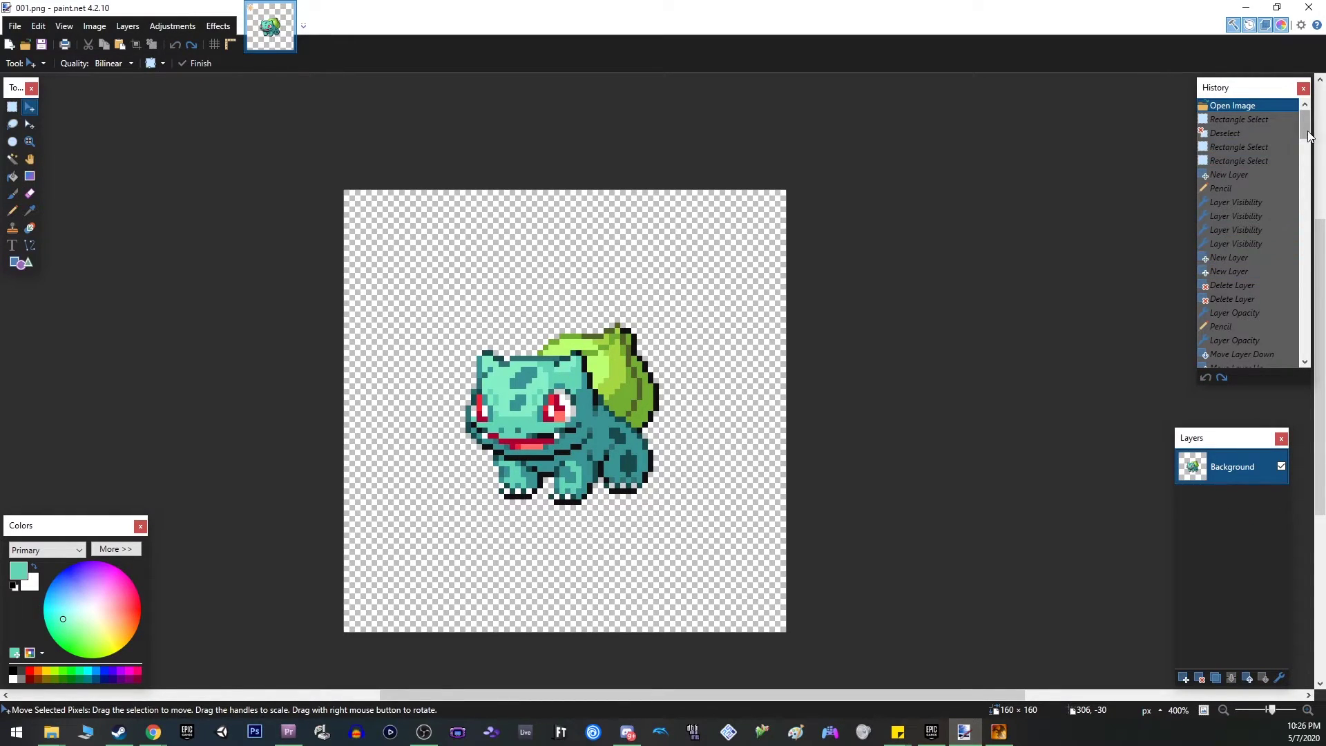
- Restore the image to its latest history state, the Deselect entry
{"action": "left_click_drag", "start_coordinate": [1305, 125], "coordinate": [1313, 376]}
{"action": "left_click", "coordinate": [1228, 363]}
{"action": "left_click", "coordinate": [1245, 351]}
{"action": "left_click", "coordinate": [1239, 358]}
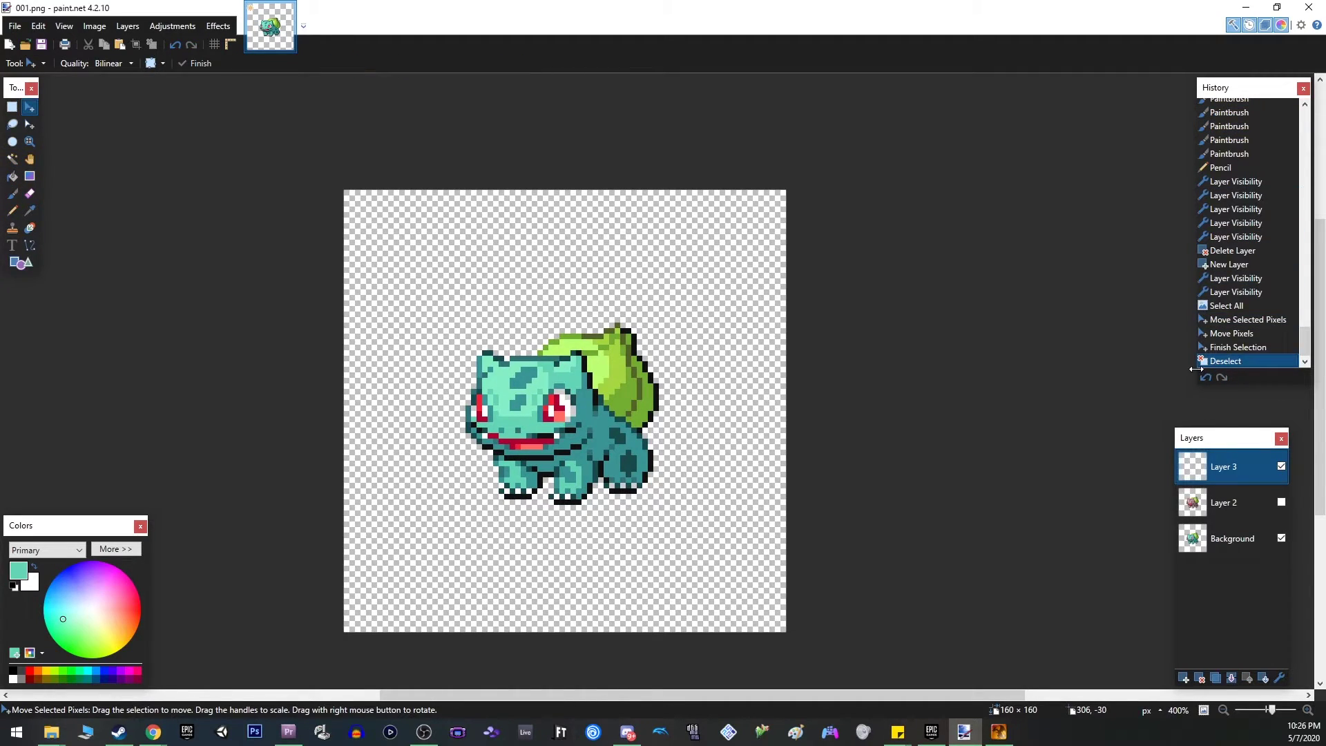
- Show Layer 2 briefly and hide it again, and widen the Layers window
{"action": "left_click", "coordinate": [1282, 503]}
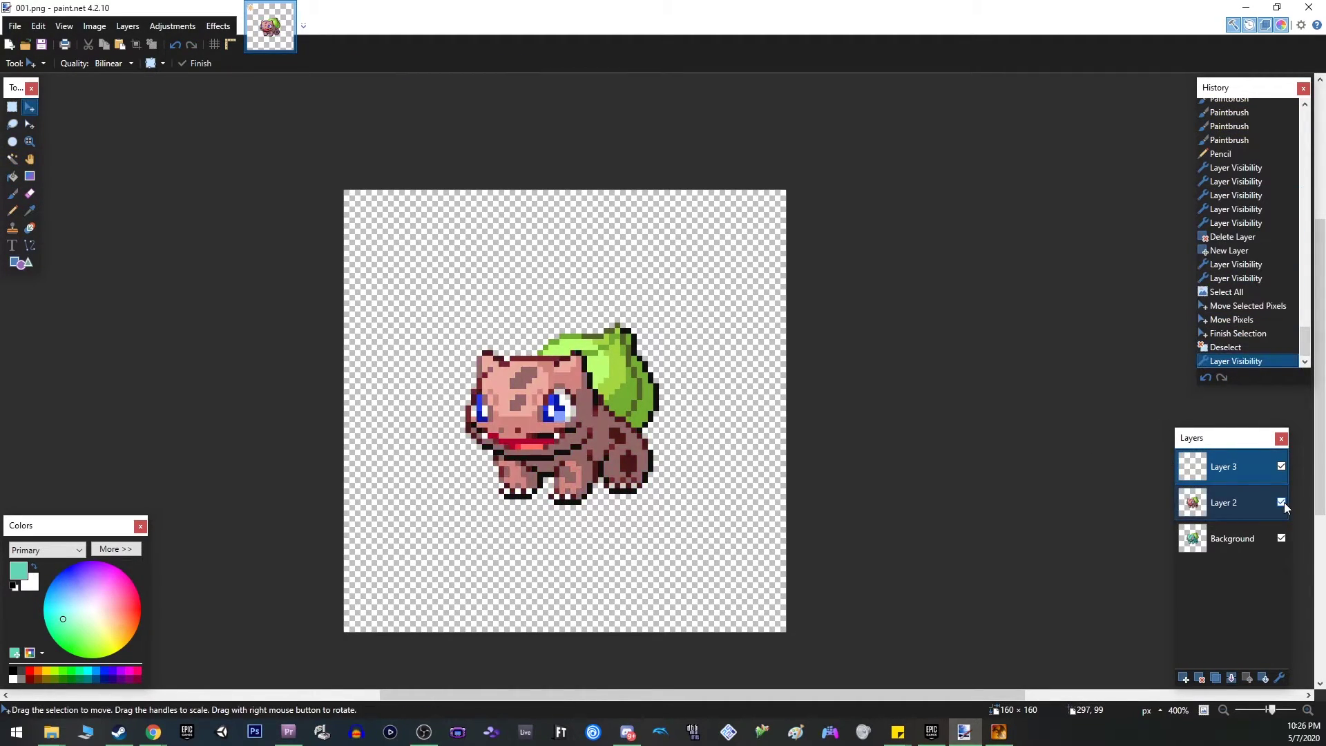
{"action": "left_click", "coordinate": [1282, 503]}
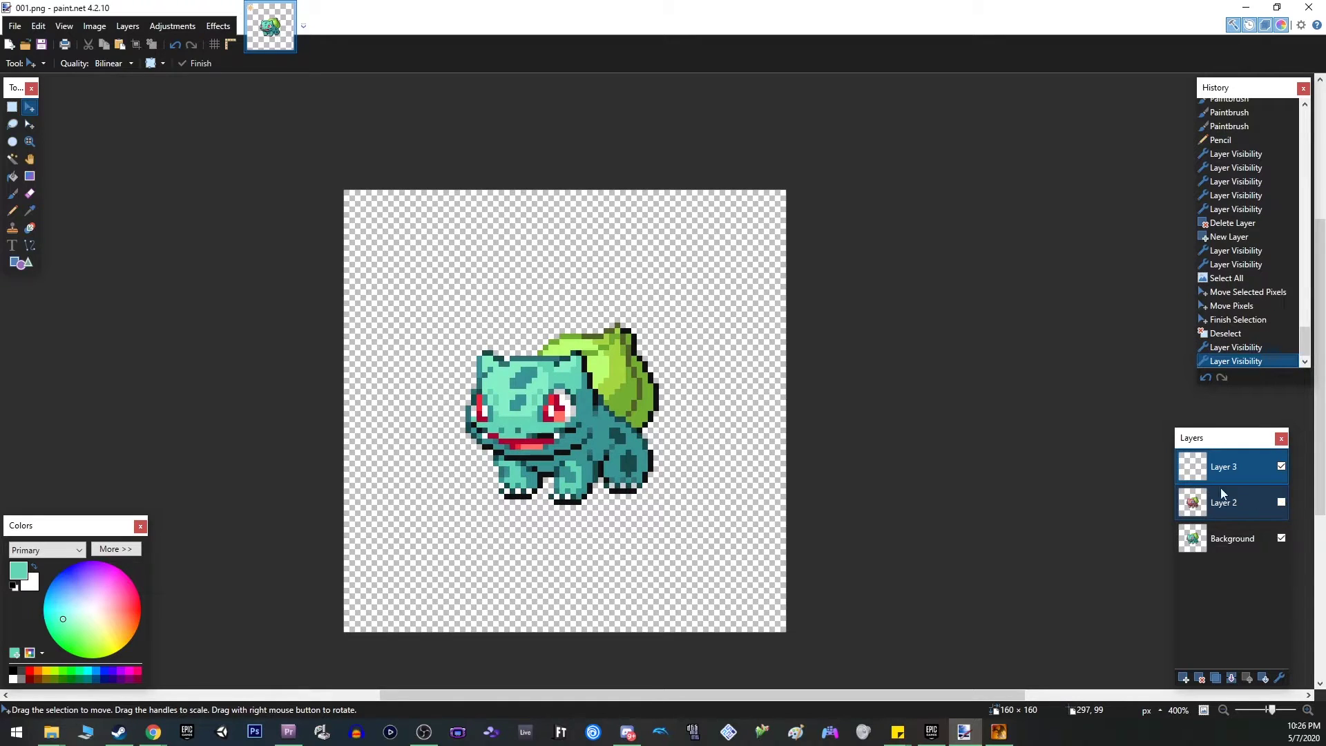
{"action": "left_click_drag", "start_coordinate": [1192, 442], "coordinate": [1044, 412]}
{"action": "left_click_drag", "start_coordinate": [1145, 485], "coordinate": [1264, 484]}
{"action": "left_click_drag", "start_coordinate": [1152, 413], "coordinate": [1199, 436]}
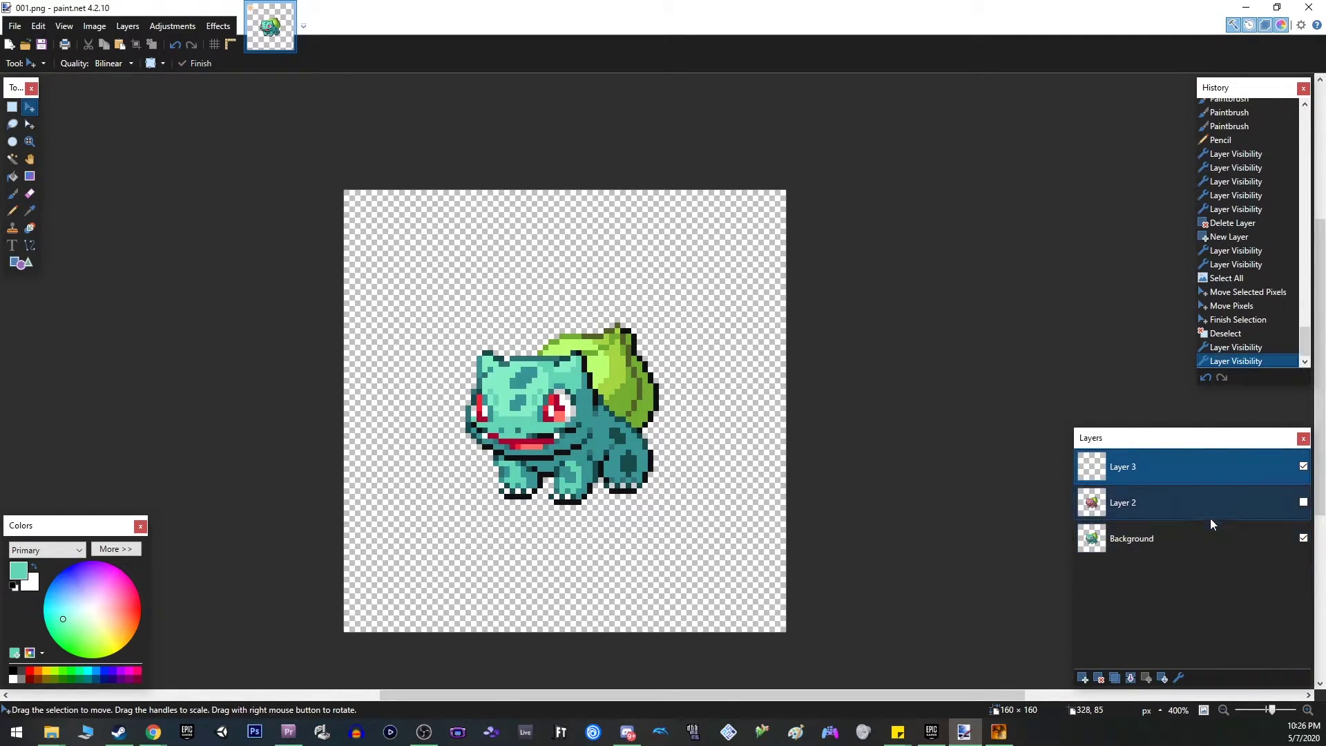
- Add a new empty layer directly above the Background layer and delete it again
{"action": "left_click", "coordinate": [1197, 502]}
{"action": "left_click", "coordinate": [1181, 542]}
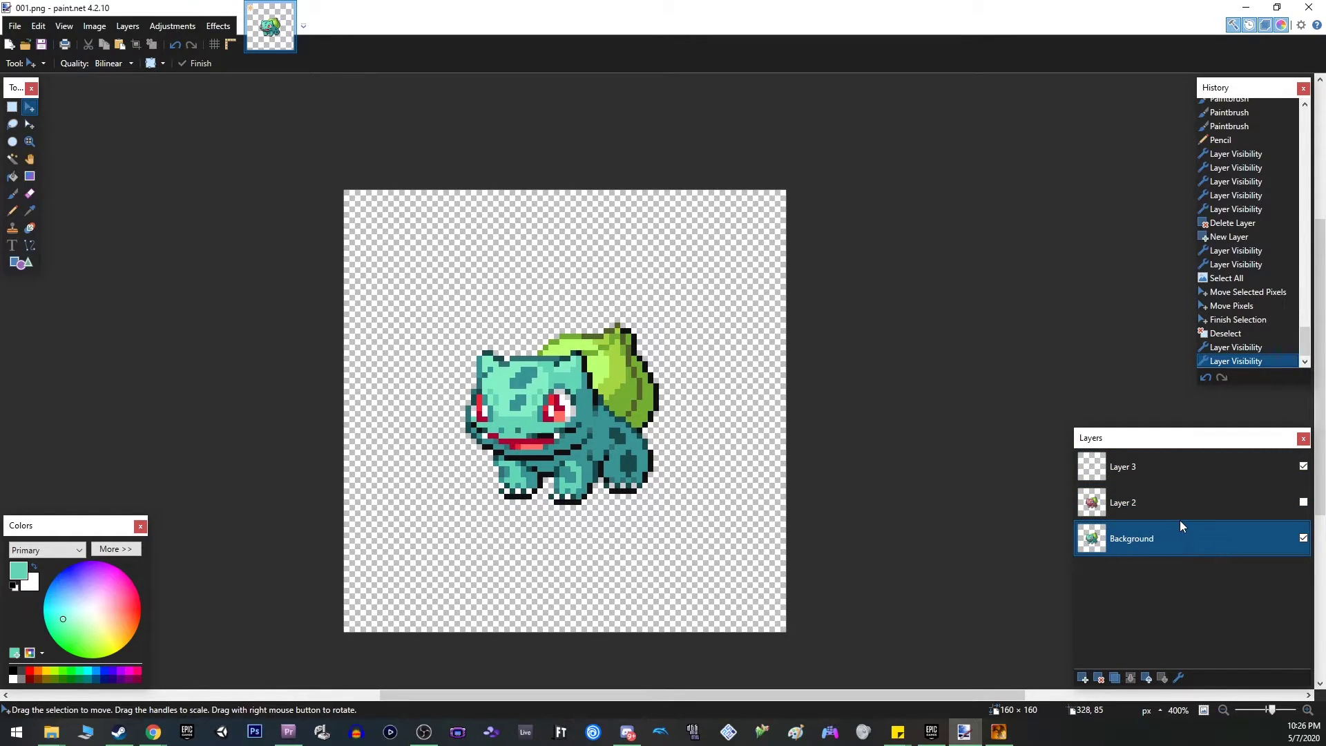
{"action": "left_click", "coordinate": [1083, 678]}
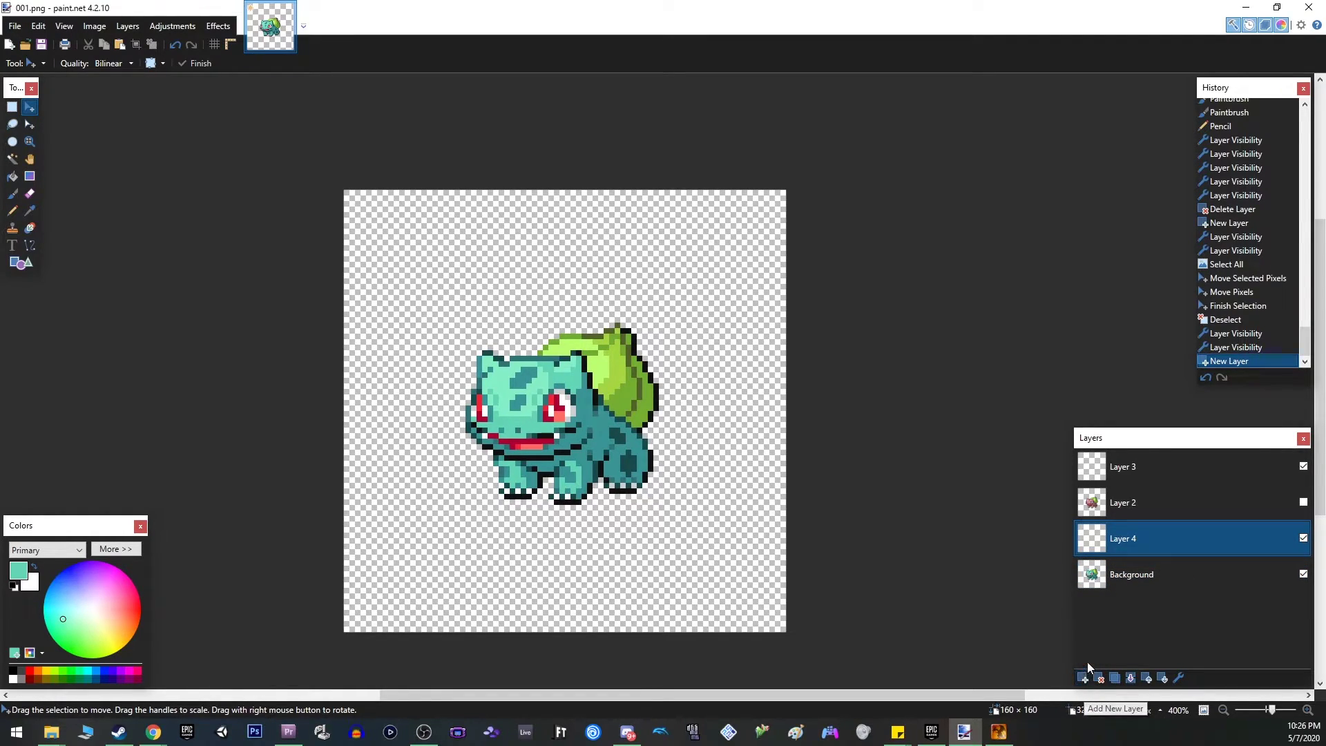
{"action": "left_click", "coordinate": [1099, 679]}
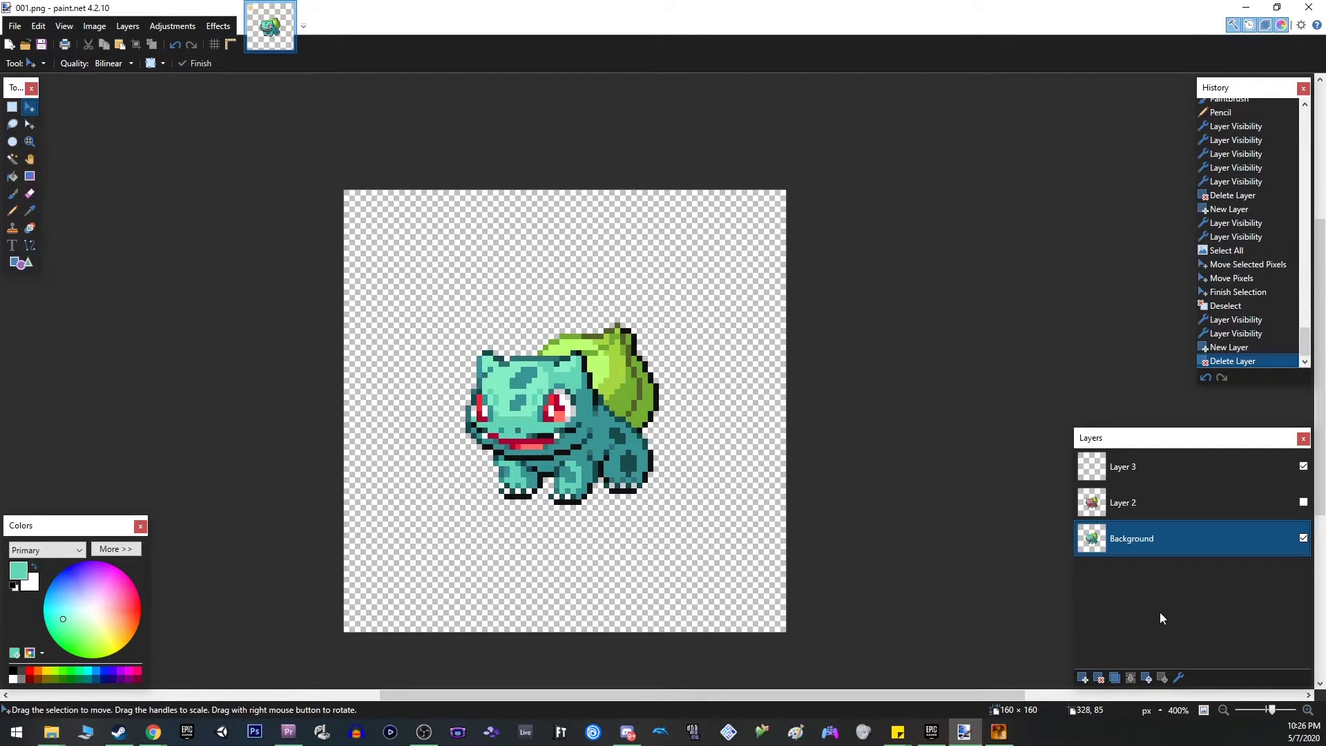
- Move the Background layer up to the top of the layer stack and back down to the bottom
{"action": "left_click", "coordinate": [1147, 678]}
{"action": "left_click", "coordinate": [1147, 678]}
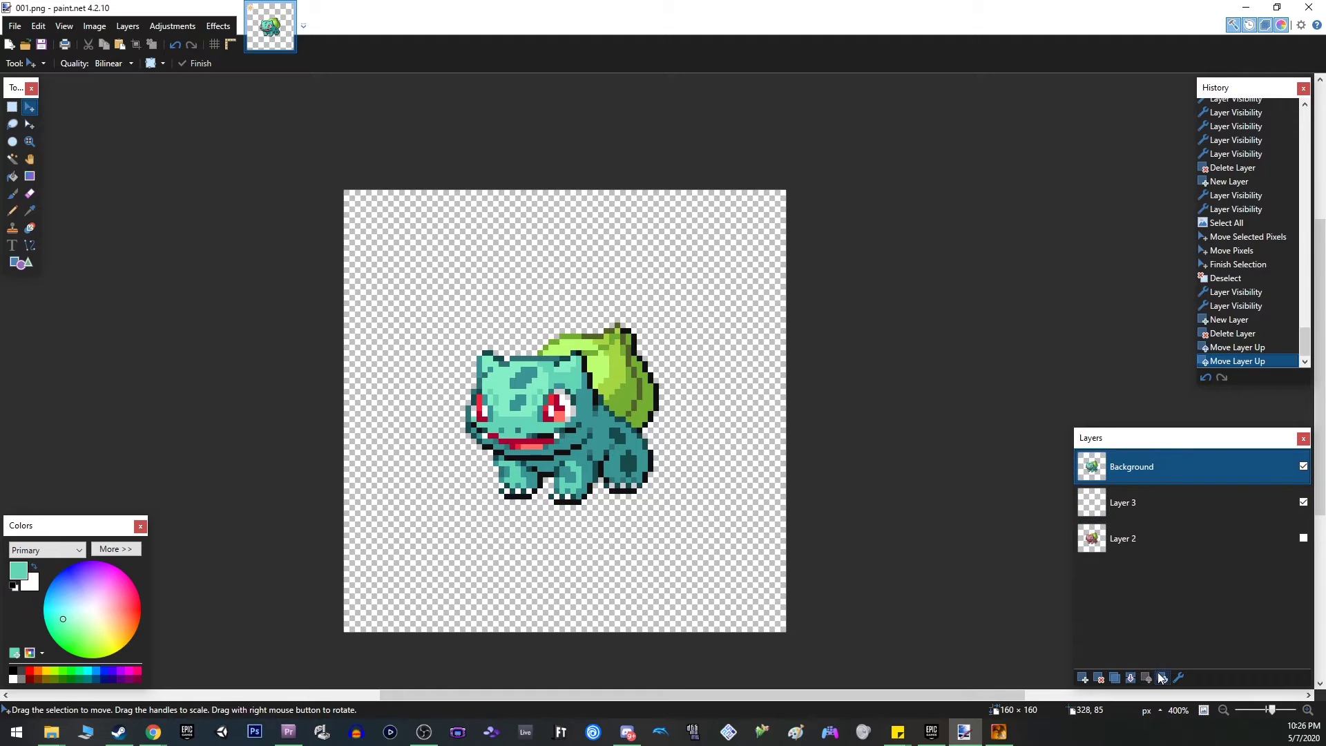
{"action": "left_click", "coordinate": [1163, 677]}
{"action": "left_click", "coordinate": [1162, 678]}
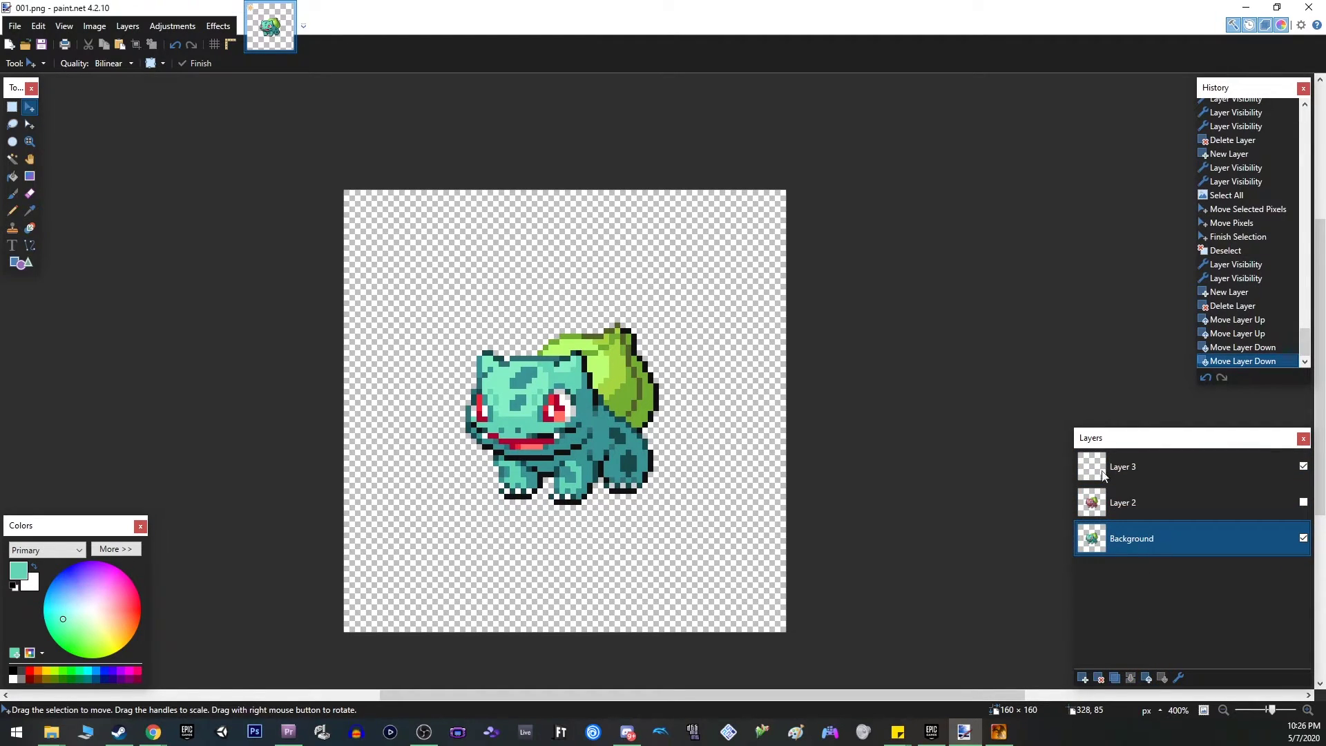
- Raise the Background layer above Layer 3 and Layer 2, and make Layer 2 visible
{"action": "left_click", "coordinate": [1147, 677]}
{"action": "left_click", "coordinate": [1147, 678]}
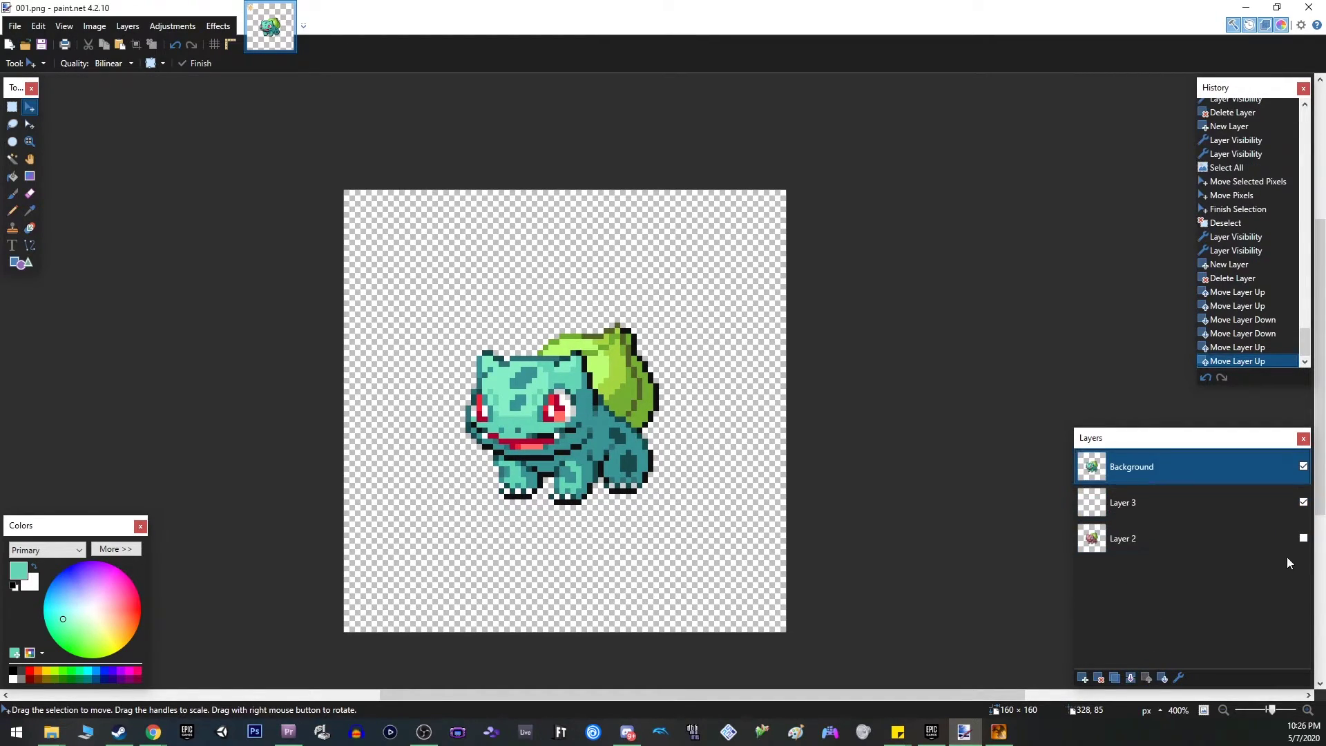
{"action": "left_click", "coordinate": [1303, 539]}
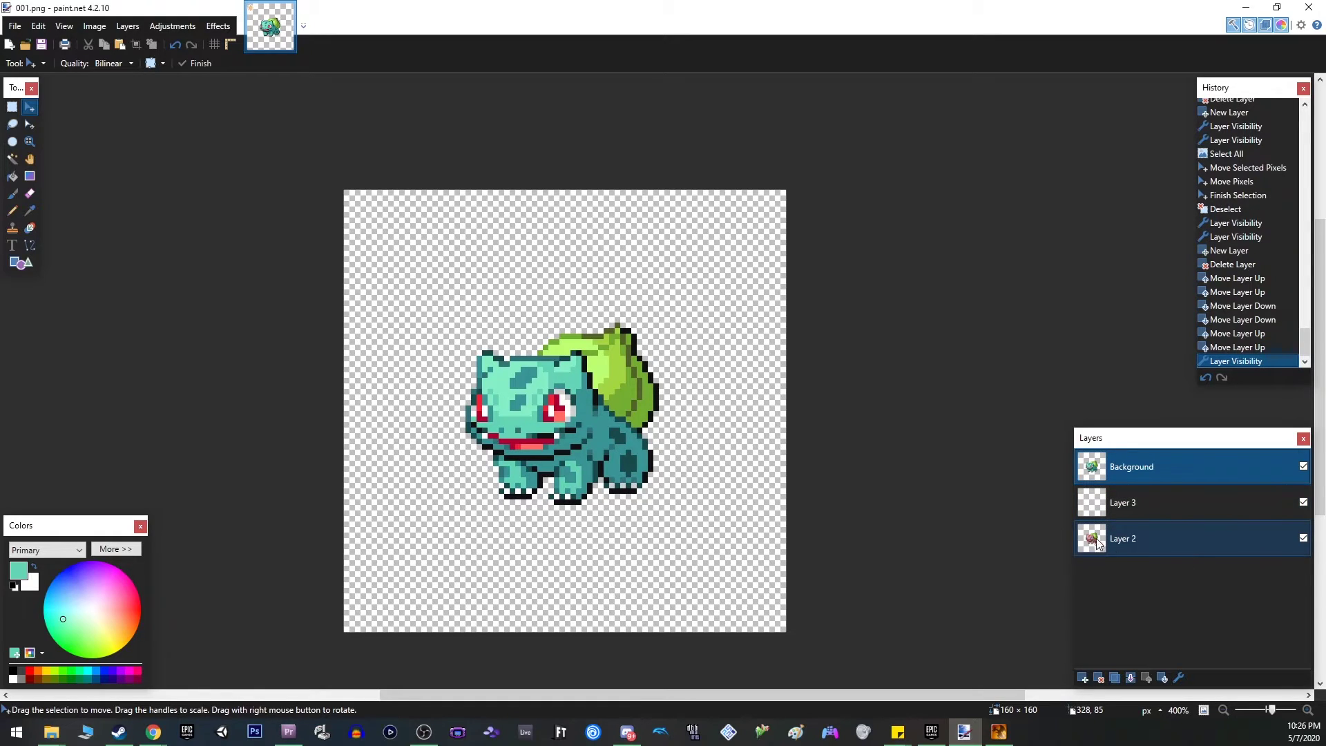
- Move Layer 2 to the top of the layer stack and return it to the bottom
{"action": "left_click", "coordinate": [1153, 537]}
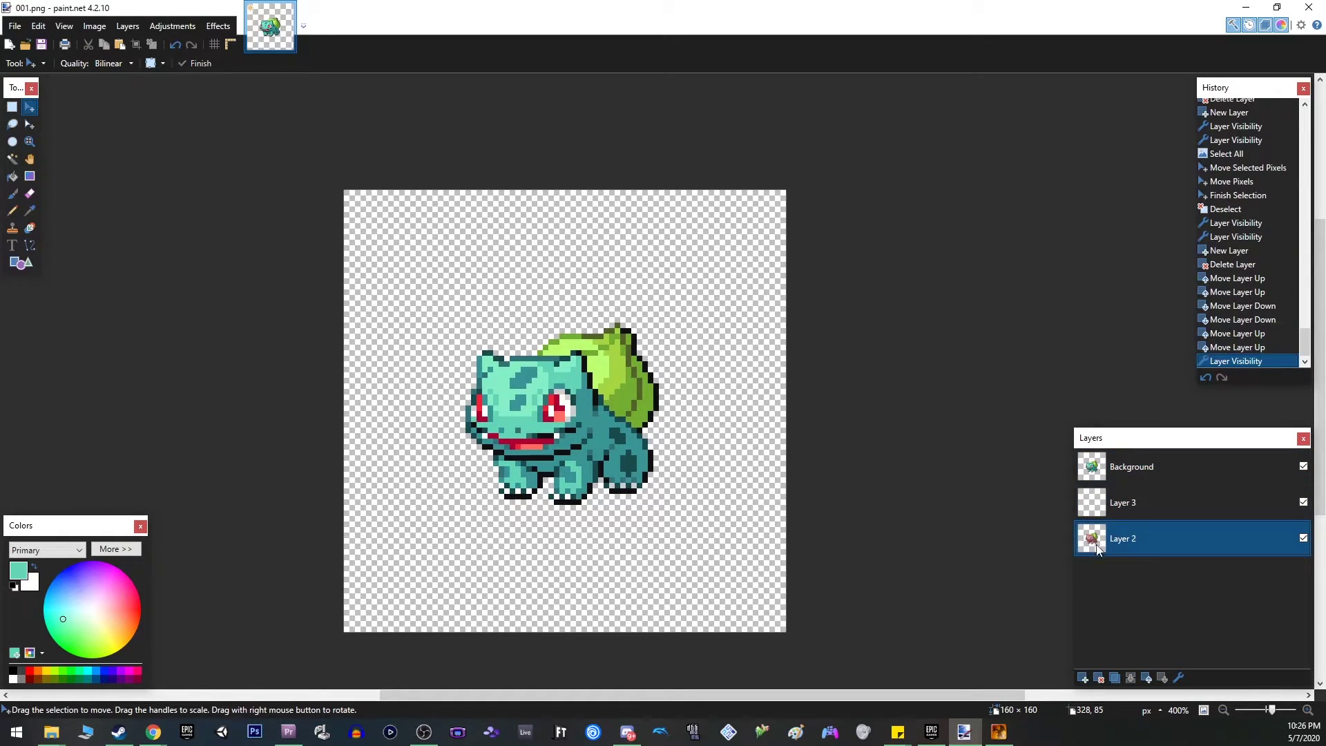
{"action": "left_click", "coordinate": [1148, 677]}
{"action": "left_click", "coordinate": [1149, 677]}
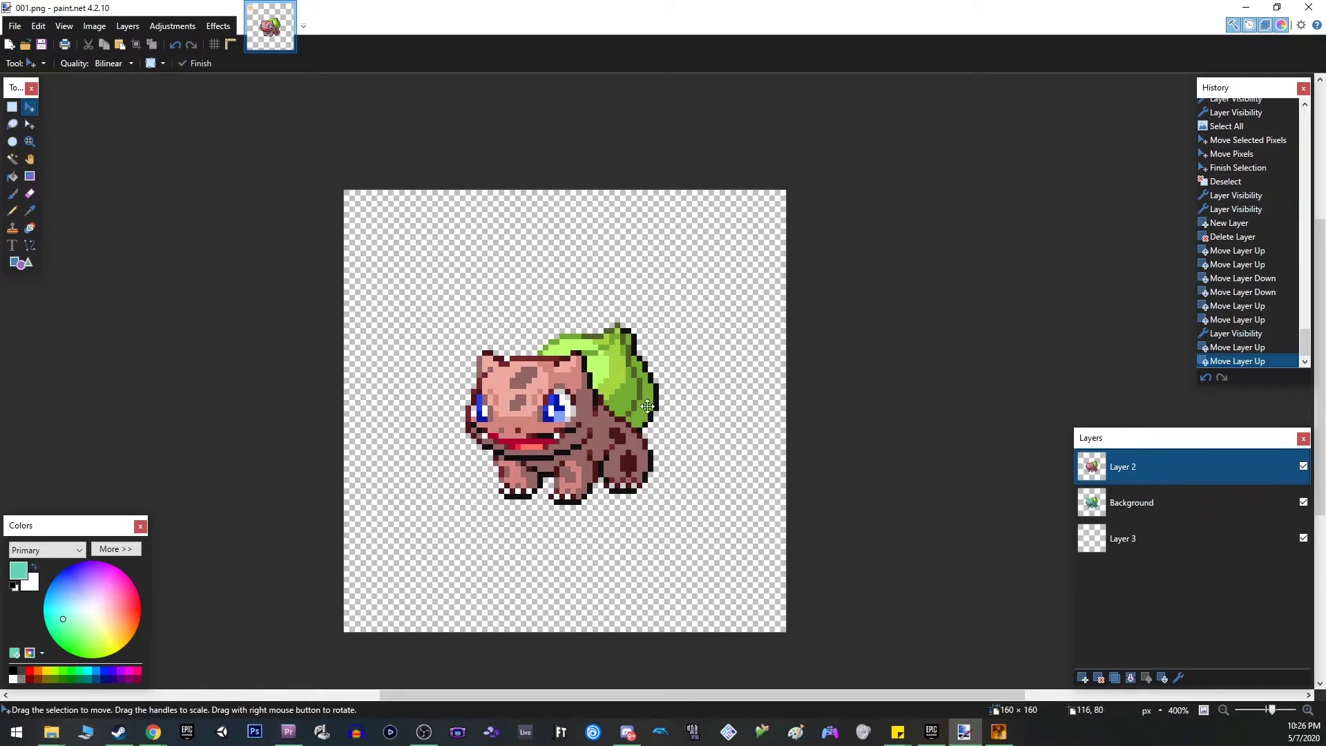
{"action": "left_click", "coordinate": [1163, 679]}
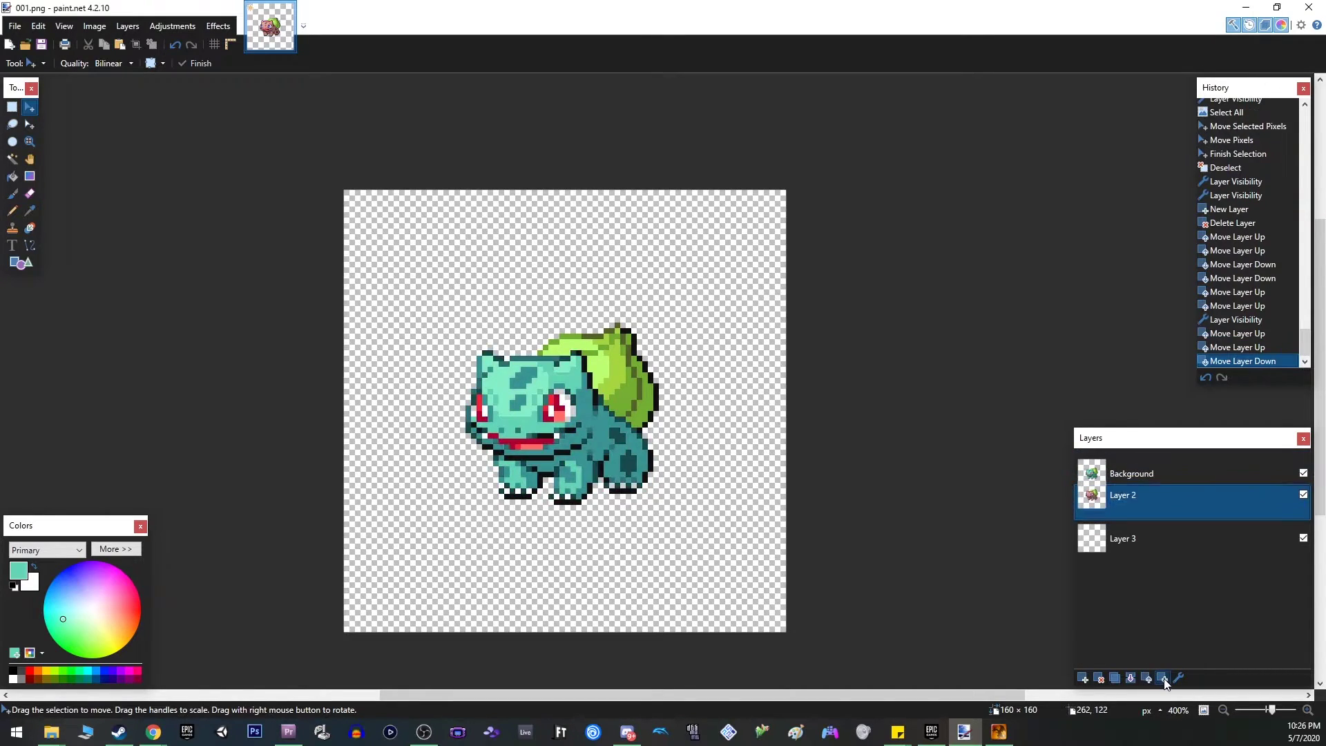
{"action": "left_click", "coordinate": [1164, 679]}
- Move the Background layer back to the bottom of the layer stack, below Layer 2
{"action": "left_click", "coordinate": [1140, 467]}
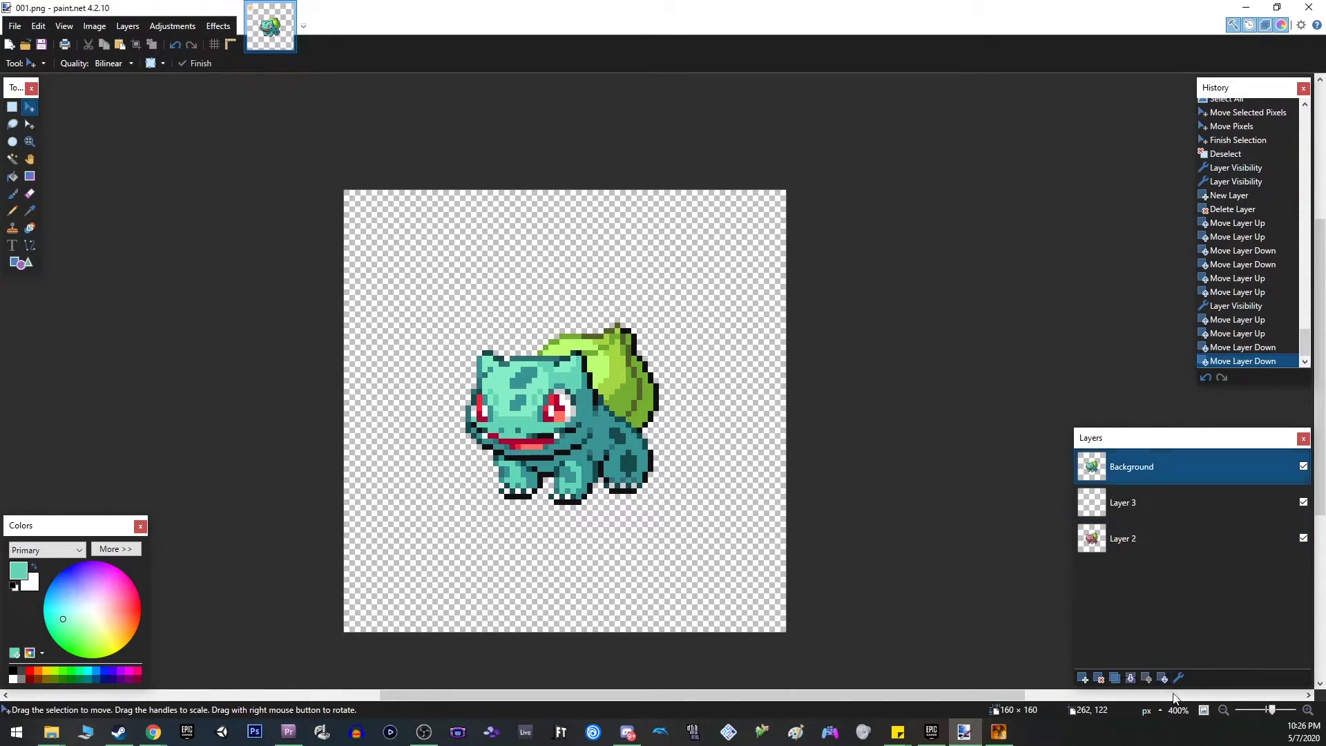
{"action": "left_click", "coordinate": [1163, 677]}
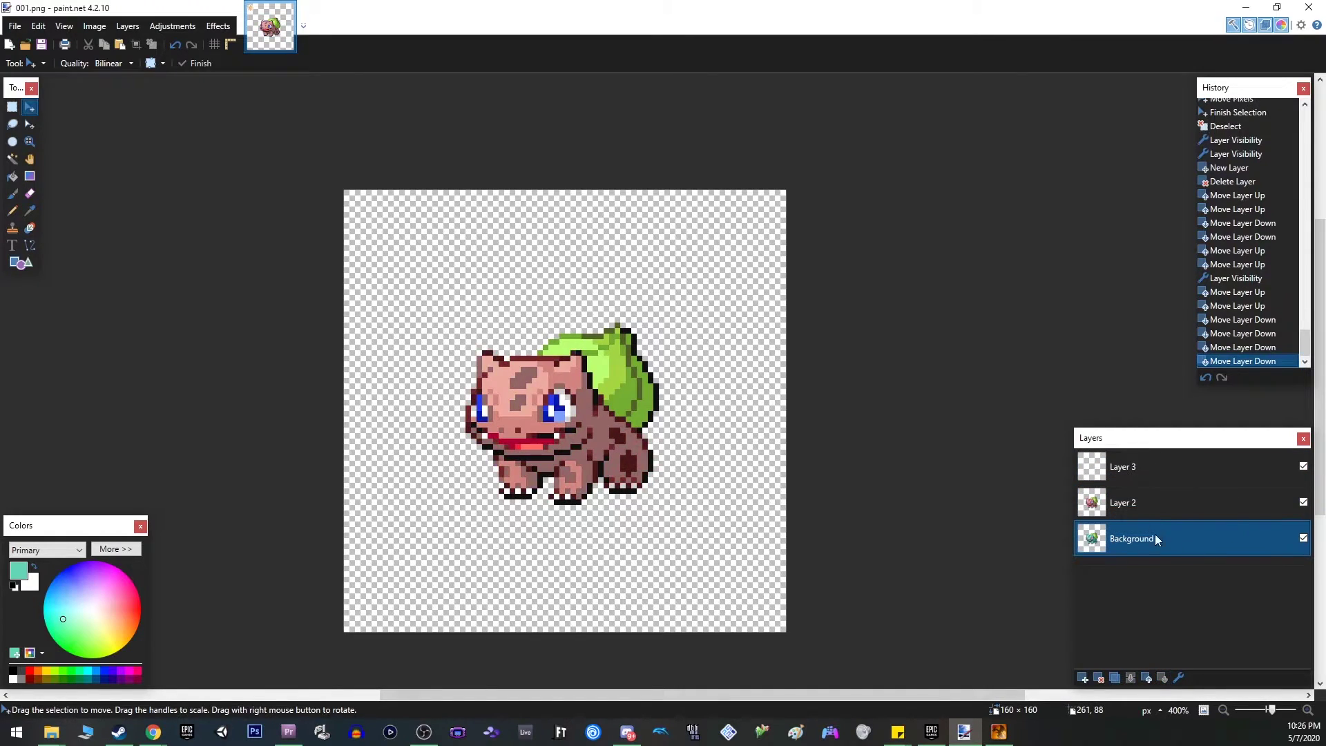
- Lower Layer 2's opacity to about 145 in its layer properties and restore it to 255
{"action": "left_click", "coordinate": [1209, 500]}
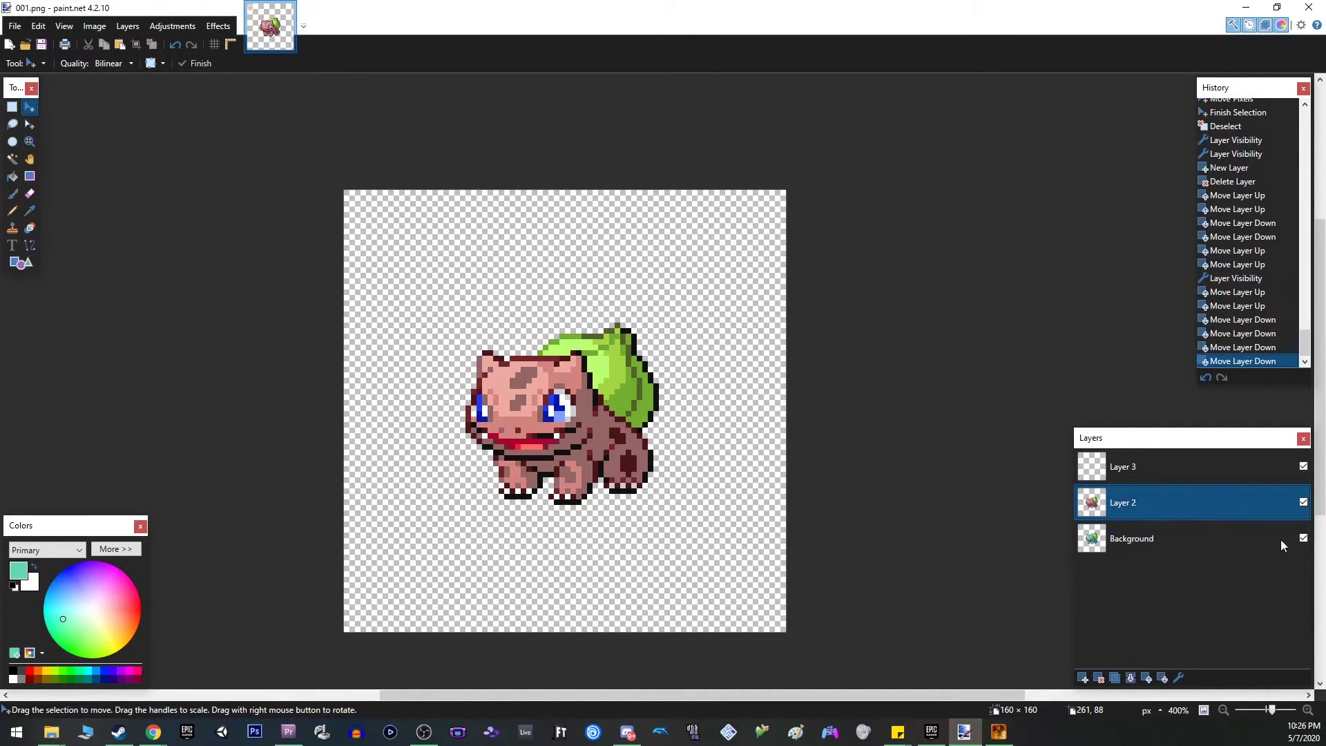
{"action": "left_click", "coordinate": [1179, 678]}
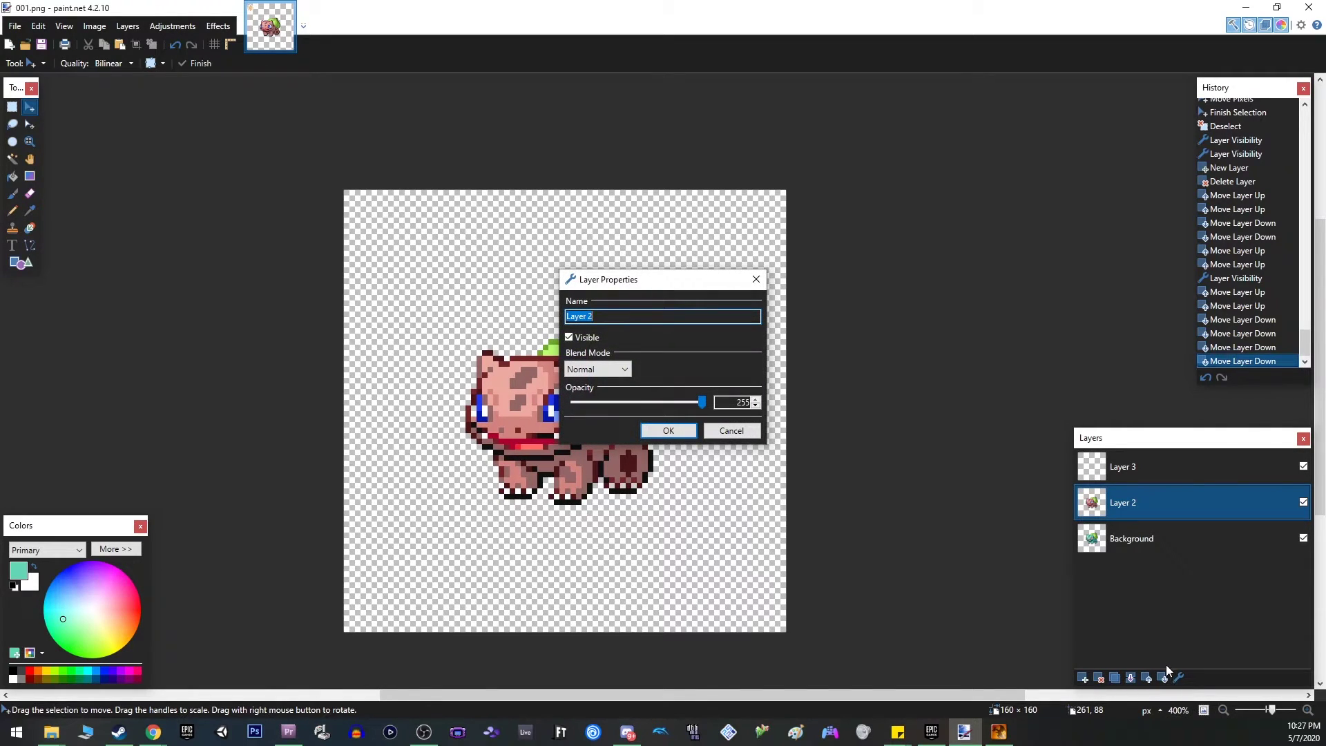
{"action": "left_click_drag", "start_coordinate": [703, 408], "coordinate": [644, 417]}
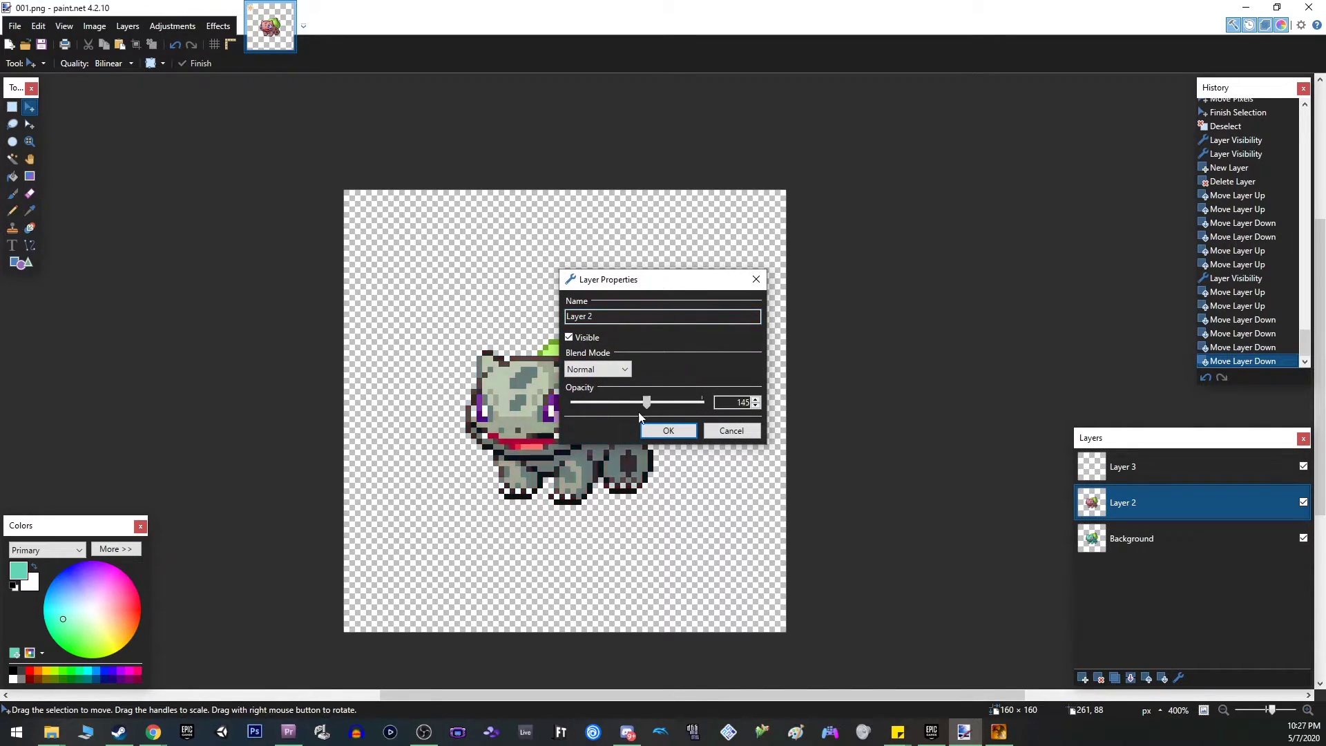
{"action": "left_click_drag", "start_coordinate": [553, 413], "coordinate": [721, 406]}
{"action": "left_click", "coordinate": [668, 431]}
- Hide Layer 2 and Layer 3, and paint a short teal stroke at the sprite's head on the hidden Layer 3
{"action": "left_click", "coordinate": [1303, 503]}
{"action": "left_click", "coordinate": [1303, 466]}
{"action": "left_click", "coordinate": [1183, 467]}
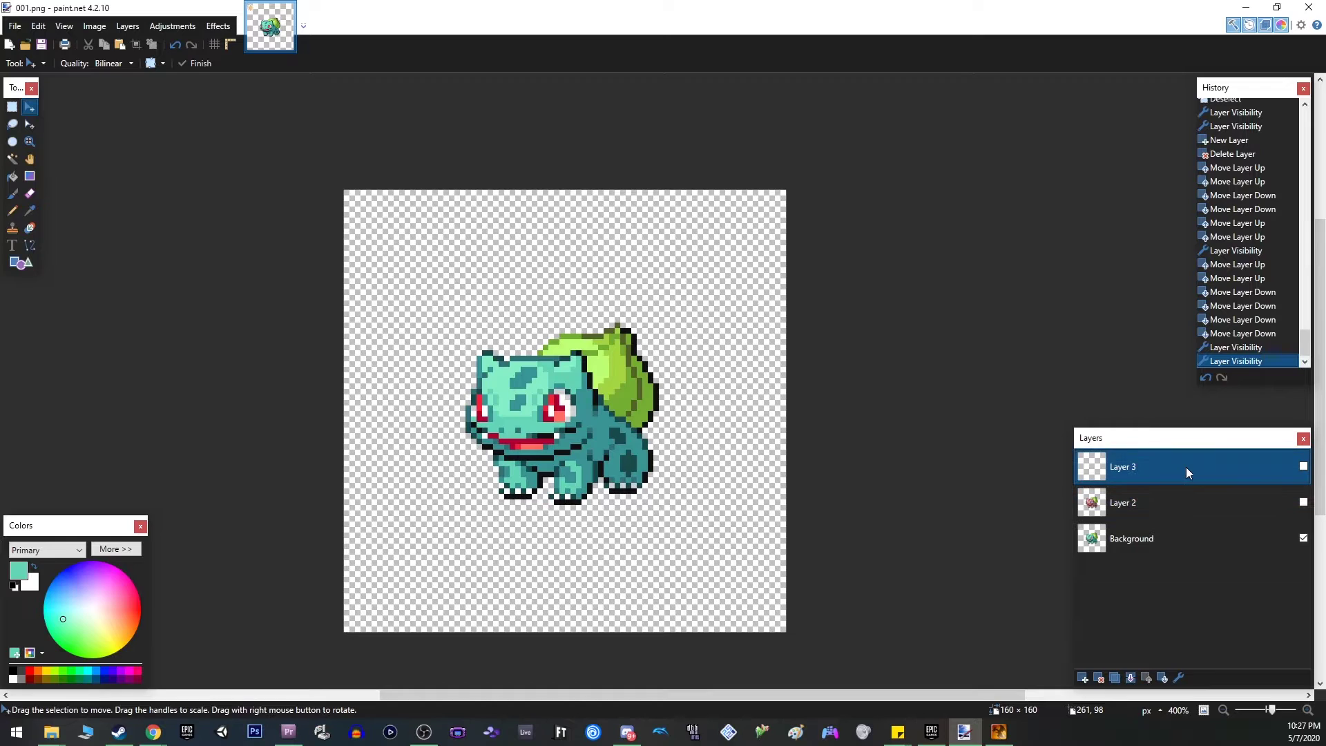
{"action": "left_click", "coordinate": [13, 194]}
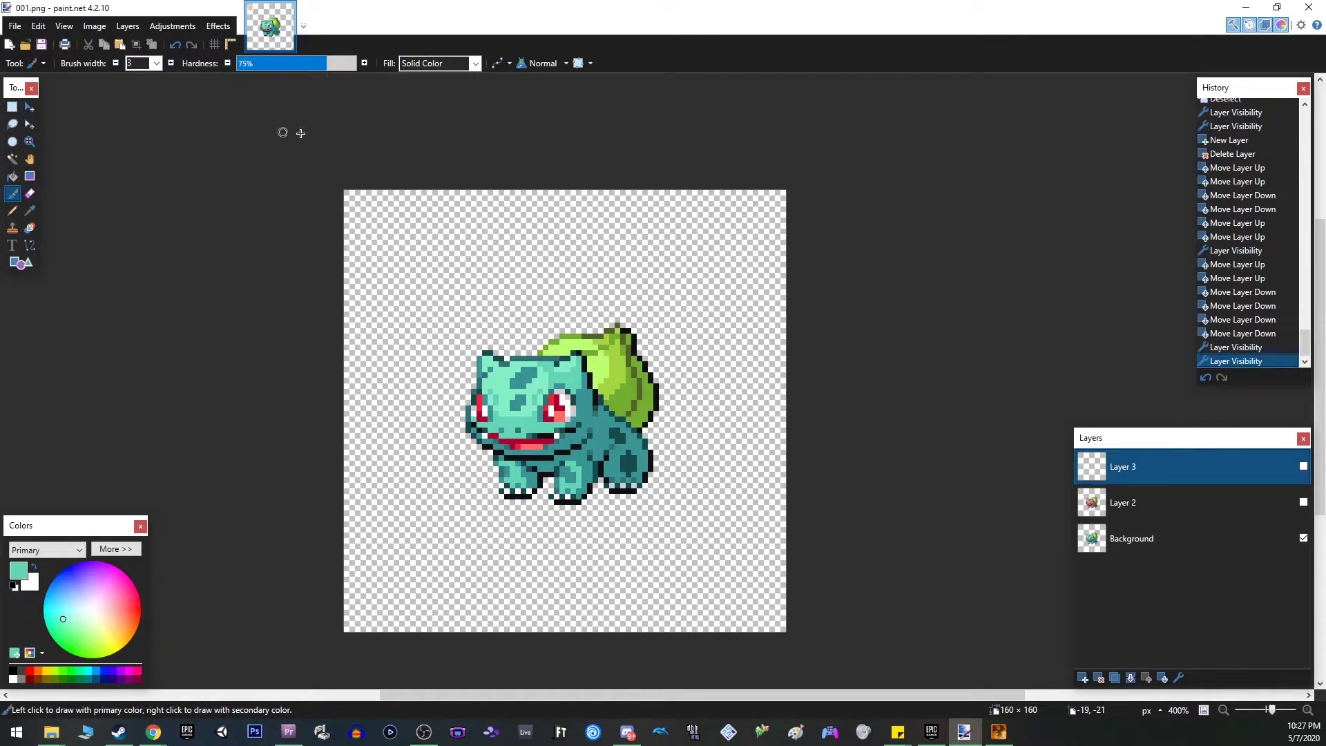
{"action": "left_click", "coordinate": [485, 366]}
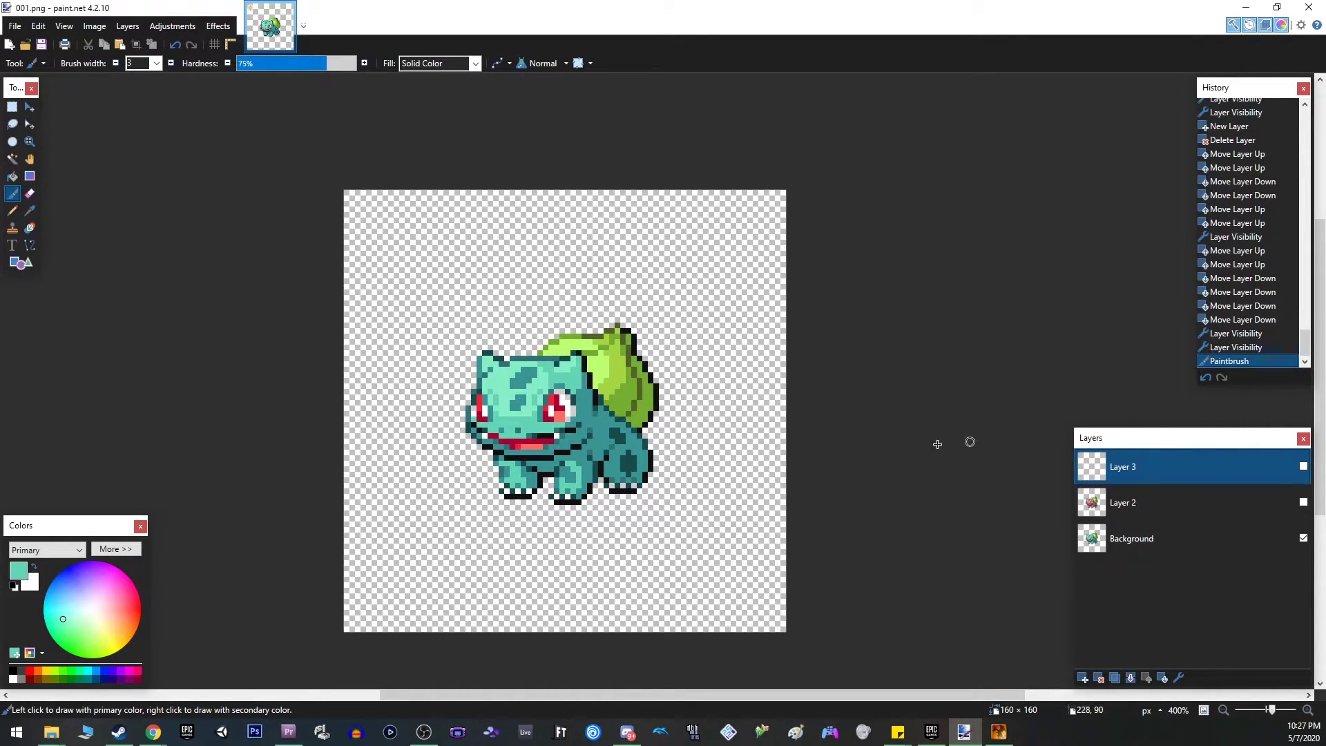
- Check Layer 3's properties and toggle its visibility, leaving Layer 3 visible
{"action": "left_click", "coordinate": [1178, 677]}
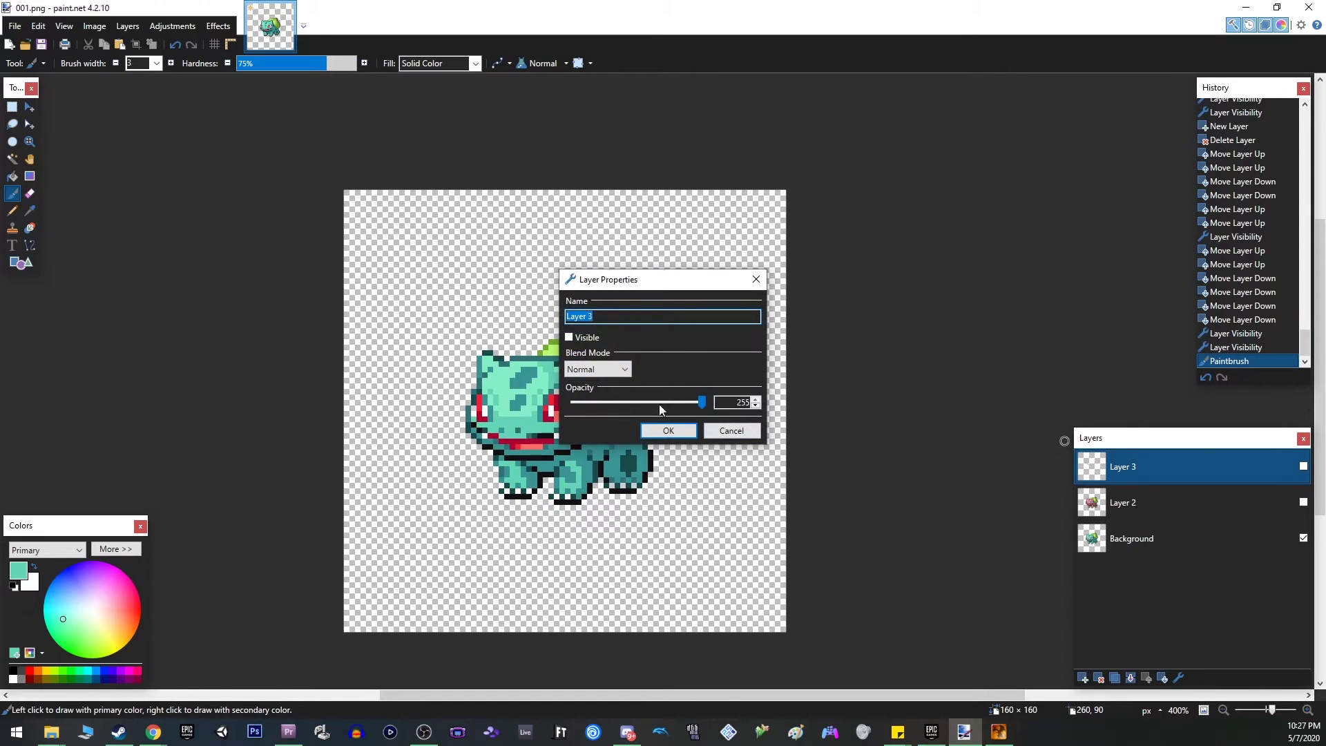
{"action": "left_click", "coordinate": [674, 429]}
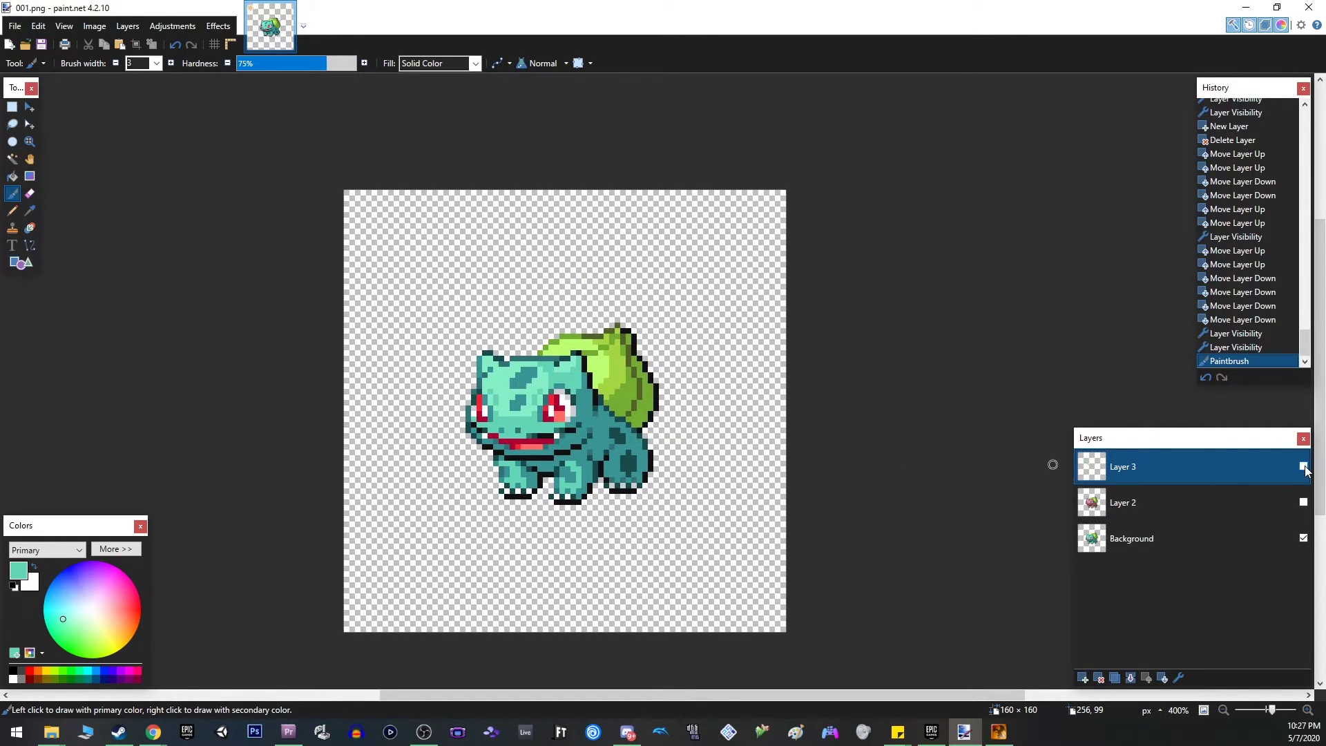
{"action": "left_click", "coordinate": [1304, 466]}
{"action": "left_click", "coordinate": [1304, 466]}
{"action": "left_click", "coordinate": [1304, 467]}
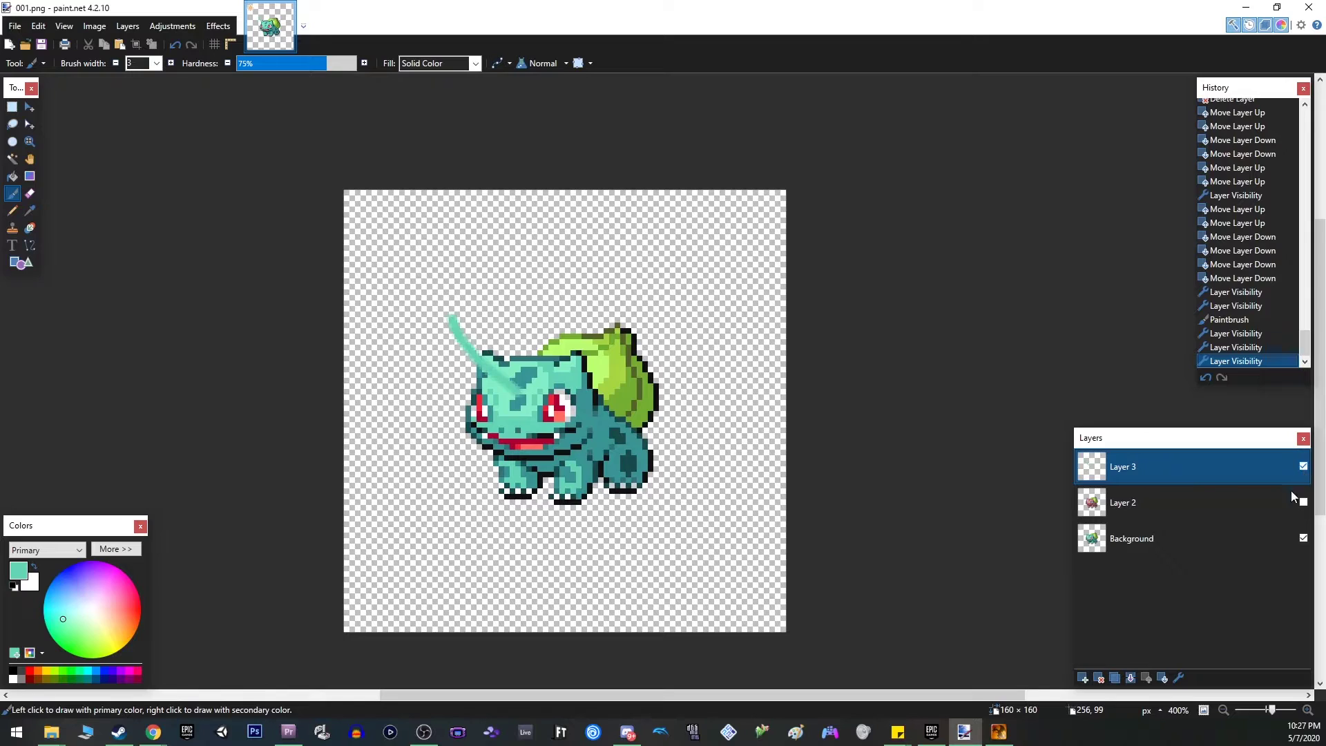
- Scribble over the sprite in teal on Layer 3 with the Paintbrush and check the layer's opacity setting
{"action": "mouse_move", "coordinate": [492, 324]}
{"action": "left_mouse_down"}
{"action": "mouse_move", "coordinate": [552, 445]}
{"action": "mouse_move", "coordinate": [546, 319]}
{"action": "mouse_move", "coordinate": [535, 429]}
{"action": "mouse_move", "coordinate": [475, 394]}
{"action": "left_mouse_up"}
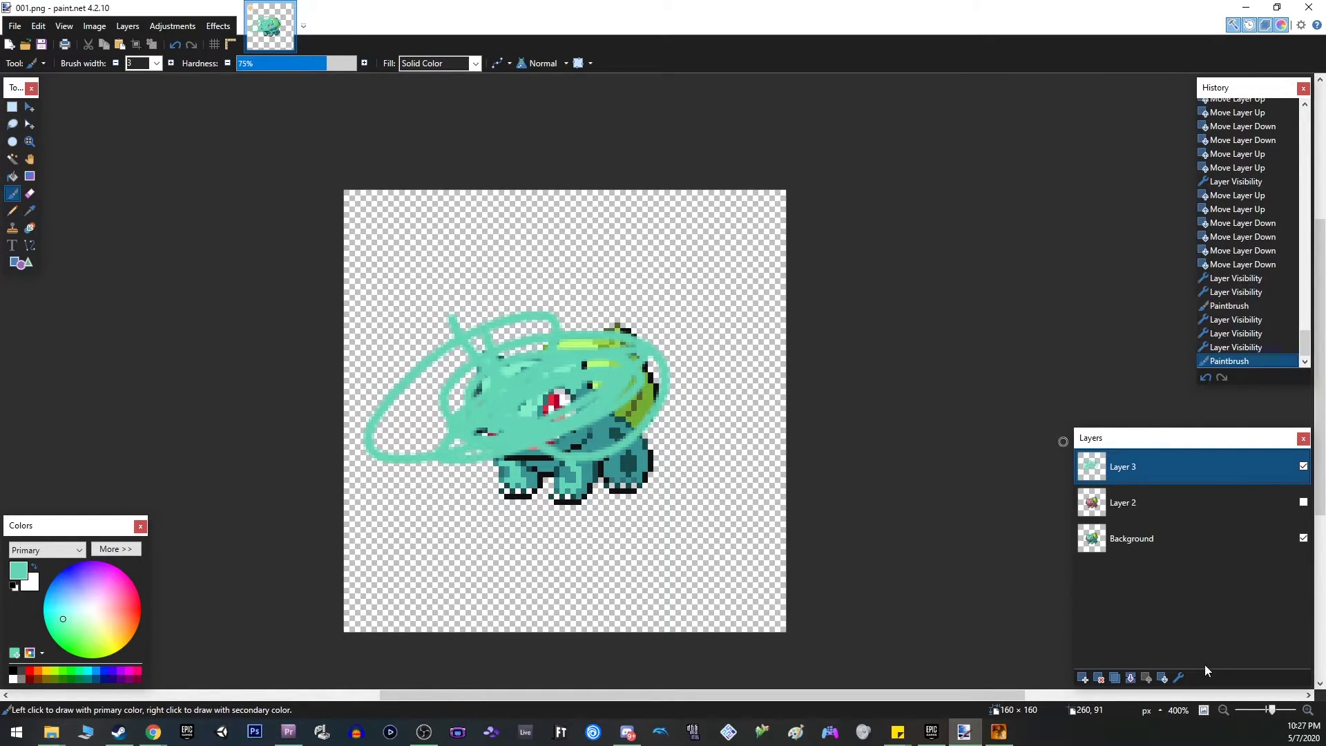
{"action": "left_click", "coordinate": [1179, 678]}
{"action": "mouse_move", "coordinate": [701, 401]}
{"action": "left_mouse_down"}
{"action": "mouse_move", "coordinate": [540, 393]}
{"action": "mouse_move", "coordinate": [714, 396]}
{"action": "left_mouse_up"}
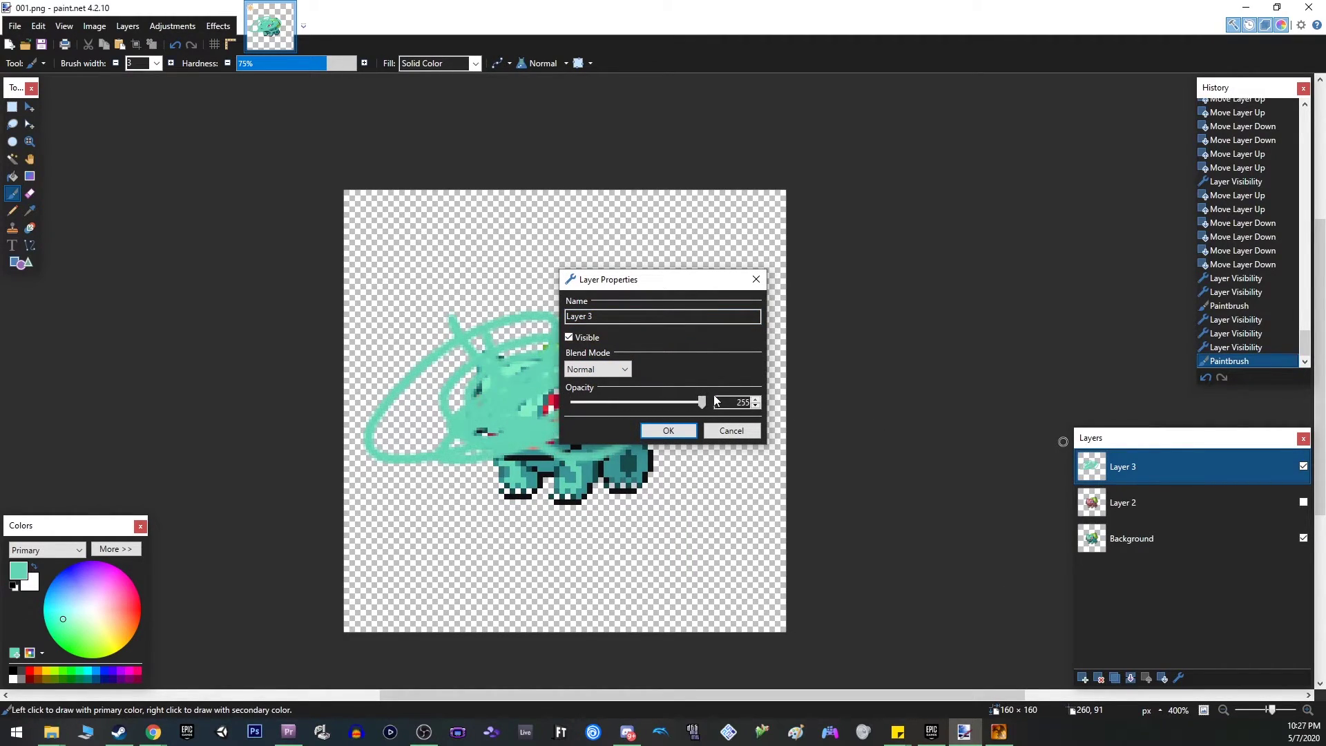
{"action": "left_click", "coordinate": [669, 431]}
- Delete the scribbled Layer 3 and add a new empty layer
{"action": "left_click", "coordinate": [1105, 680]}
{"action": "left_click", "coordinate": [1084, 680]}
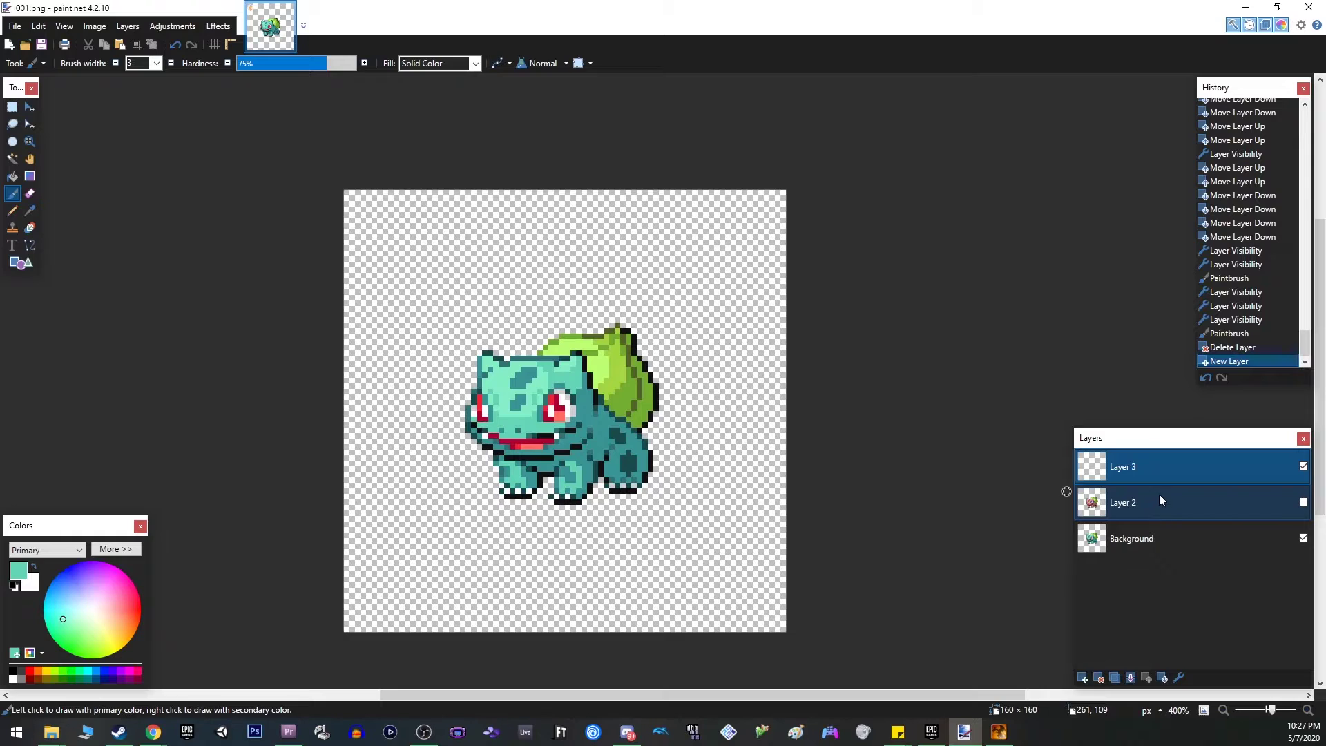
- Paint a teal stroke directly over the sprite on the Background layer and undo it
{"action": "left_click", "coordinate": [1150, 540]}
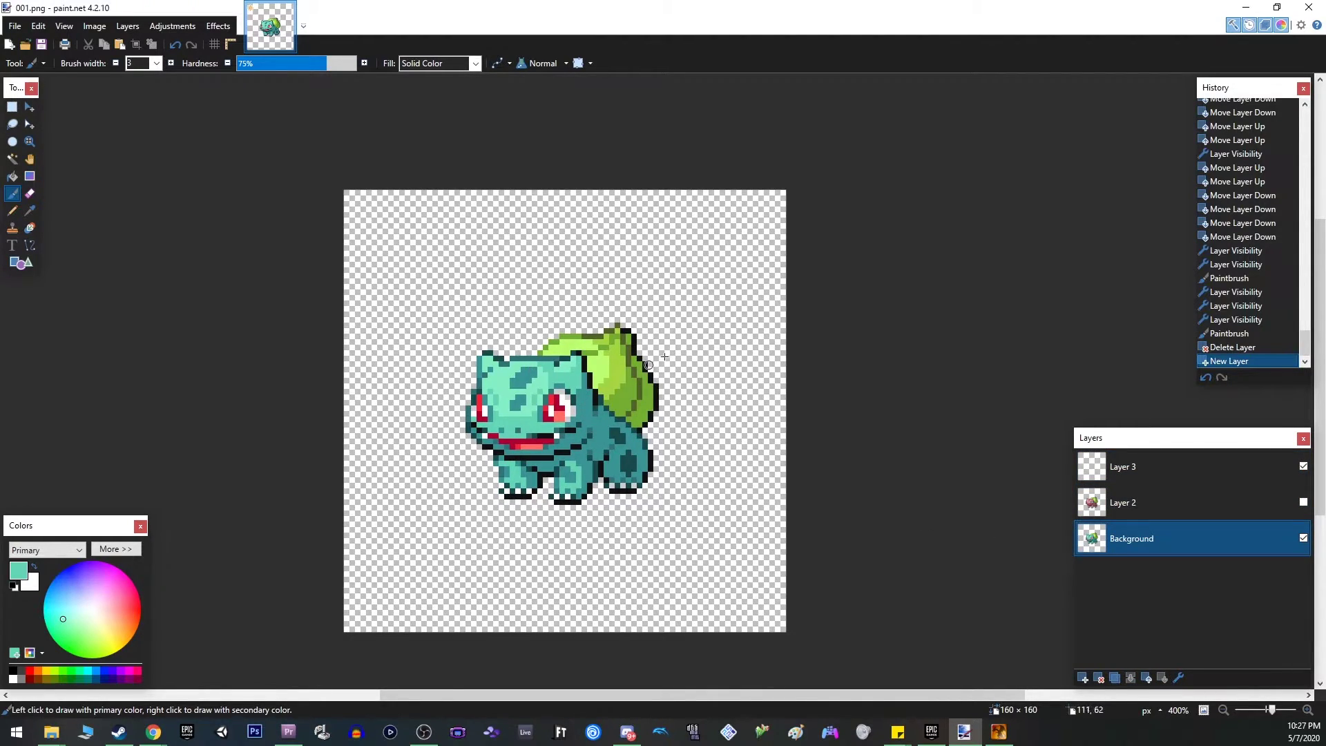
{"action": "mouse_move", "coordinate": [679, 368]}
{"action": "left_mouse_down"}
{"action": "mouse_move", "coordinate": [518, 404]}
{"action": "mouse_move", "coordinate": [525, 387]}
{"action": "mouse_move", "coordinate": [615, 452]}
{"action": "left_mouse_up"}
{"action": "key", "text": "ctrl+z"}
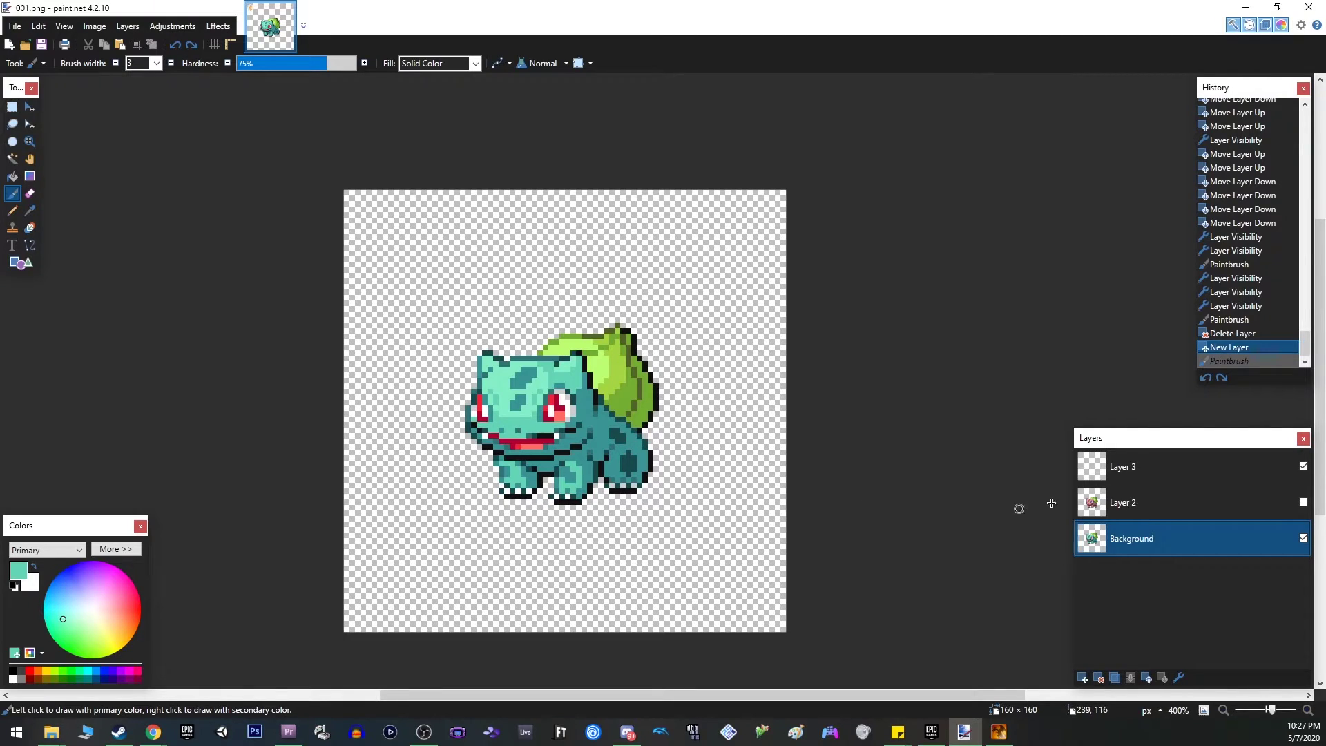
- Paint a teal stroke around the sprite's face on Layer 3 and toggle the layer's visibility, leaving it hidden
{"action": "left_click", "coordinate": [1176, 466]}
{"action": "left_click_drag", "start_coordinate": [501, 352], "coordinate": [460, 442]}
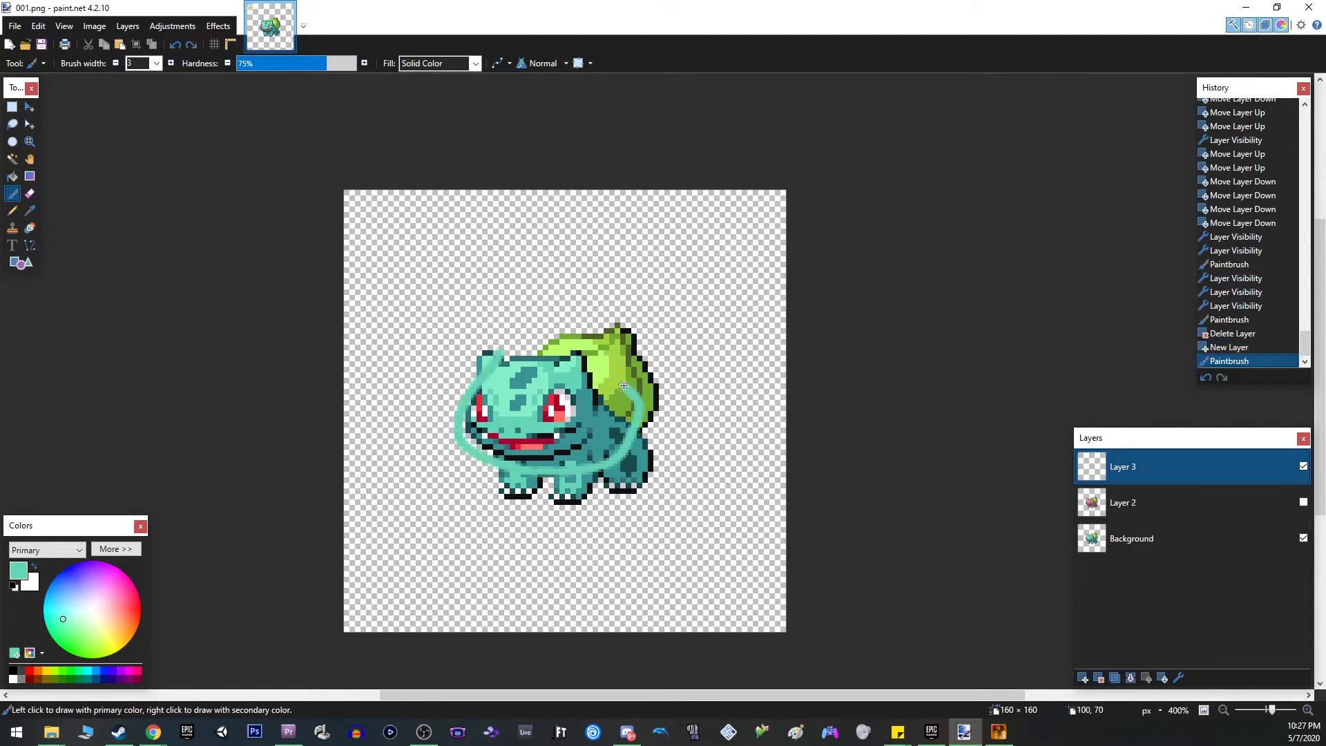
{"action": "left_click", "coordinate": [1303, 467]}
{"action": "left_click", "coordinate": [1303, 467]}
{"action": "left_click", "coordinate": [1304, 467]}
{"action": "left_click", "coordinate": [1304, 467]}
{"action": "left_click", "coordinate": [1303, 466]}
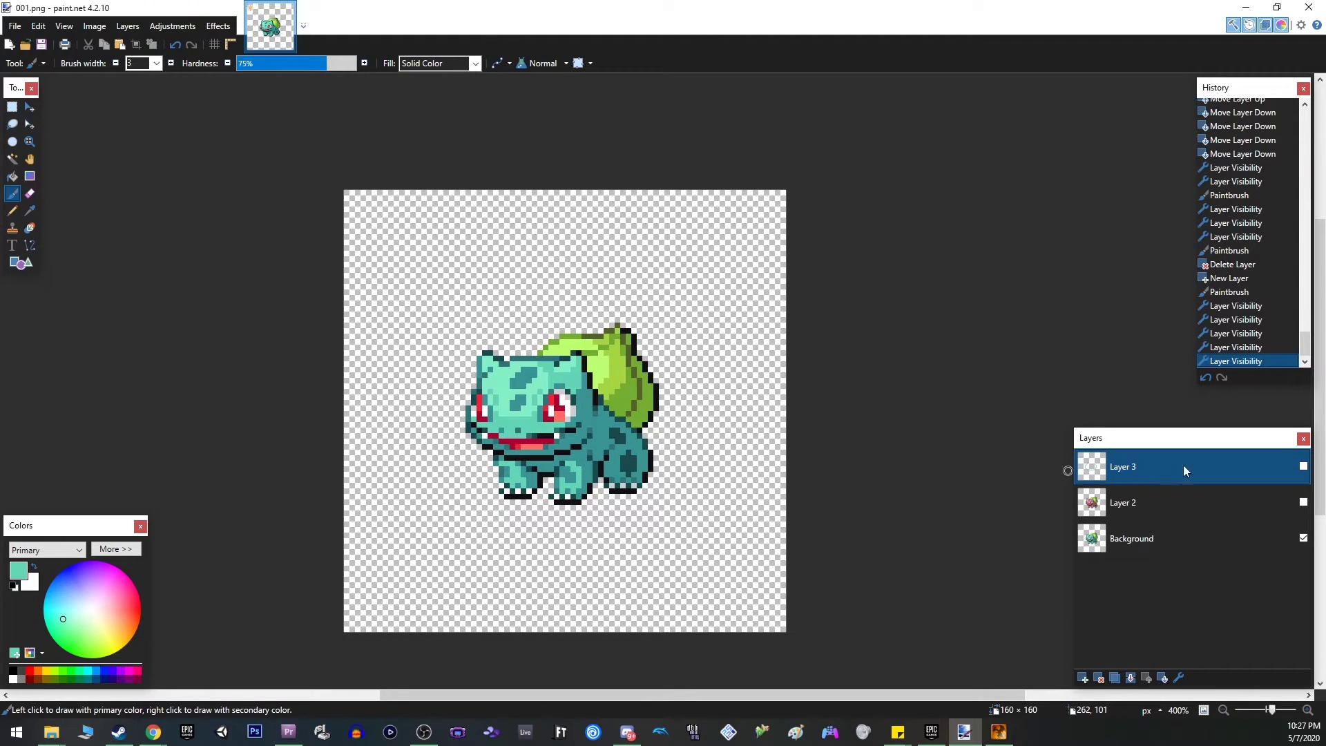
{"action": "left_click", "coordinate": [1303, 467]}
{"action": "key", "text": "ctrl+z"}
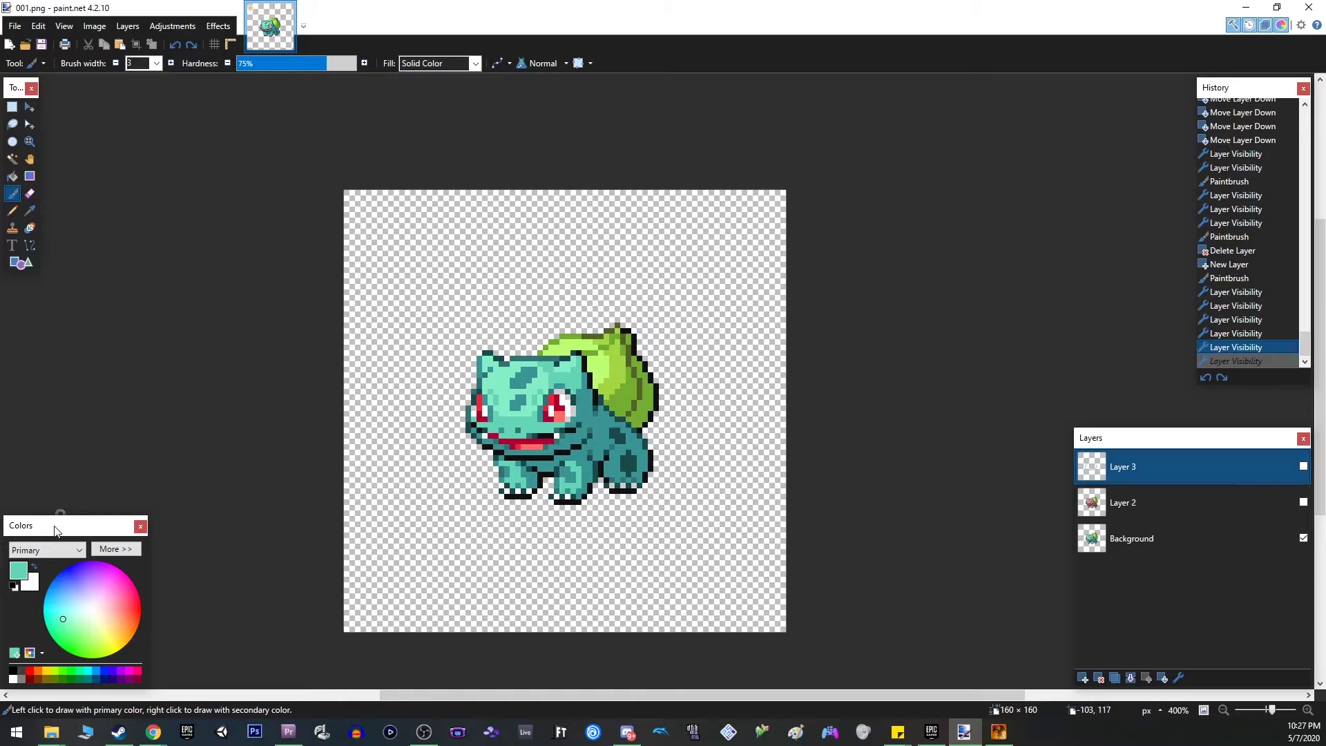
- Expand the colour options and set the primary colour to blue, hex 0E18D3
{"action": "left_click_drag", "start_coordinate": [97, 590], "coordinate": [64, 587]}
{"action": "mouse_move", "coordinate": [83, 648]}
{"action": "left_mouse_down"}
{"action": "mouse_move", "coordinate": [123, 629]}
{"action": "mouse_move", "coordinate": [128, 603]}
{"action": "left_mouse_up"}
{"action": "left_click", "coordinate": [125, 554]}
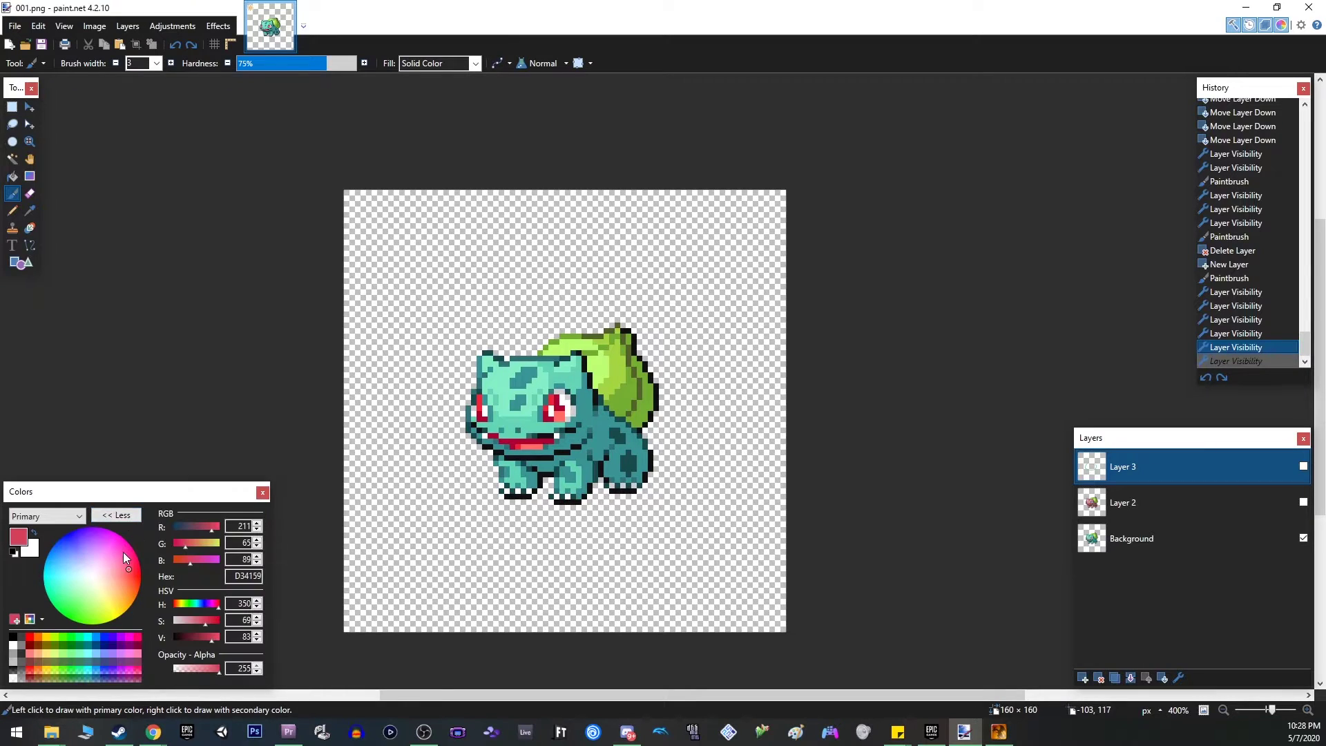
{"action": "mouse_move", "coordinate": [138, 560]}
{"action": "left_mouse_down"}
{"action": "mouse_move", "coordinate": [63, 561]}
{"action": "mouse_move", "coordinate": [118, 545]}
{"action": "mouse_move", "coordinate": [67, 534]}
{"action": "mouse_move", "coordinate": [114, 602]}
{"action": "mouse_move", "coordinate": [69, 607]}
{"action": "mouse_move", "coordinate": [68, 536]}
{"action": "left_mouse_up"}
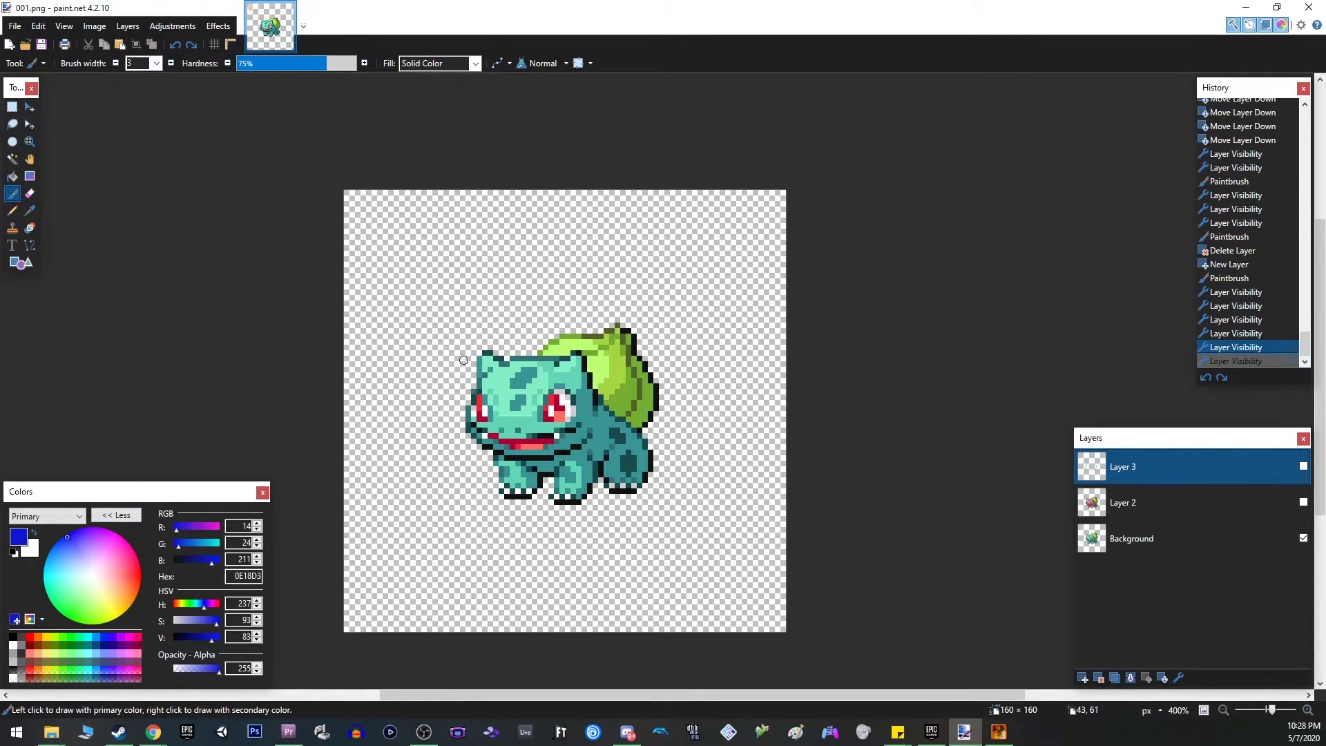
- Paint a blue stroke across the sprite's face on hidden Layer 3 and toggle the layer's visibility, leaving it visible
{"action": "left_click_drag", "start_coordinate": [551, 427], "coordinate": [551, 427]}
{"action": "left_click", "coordinate": [1303, 466]}
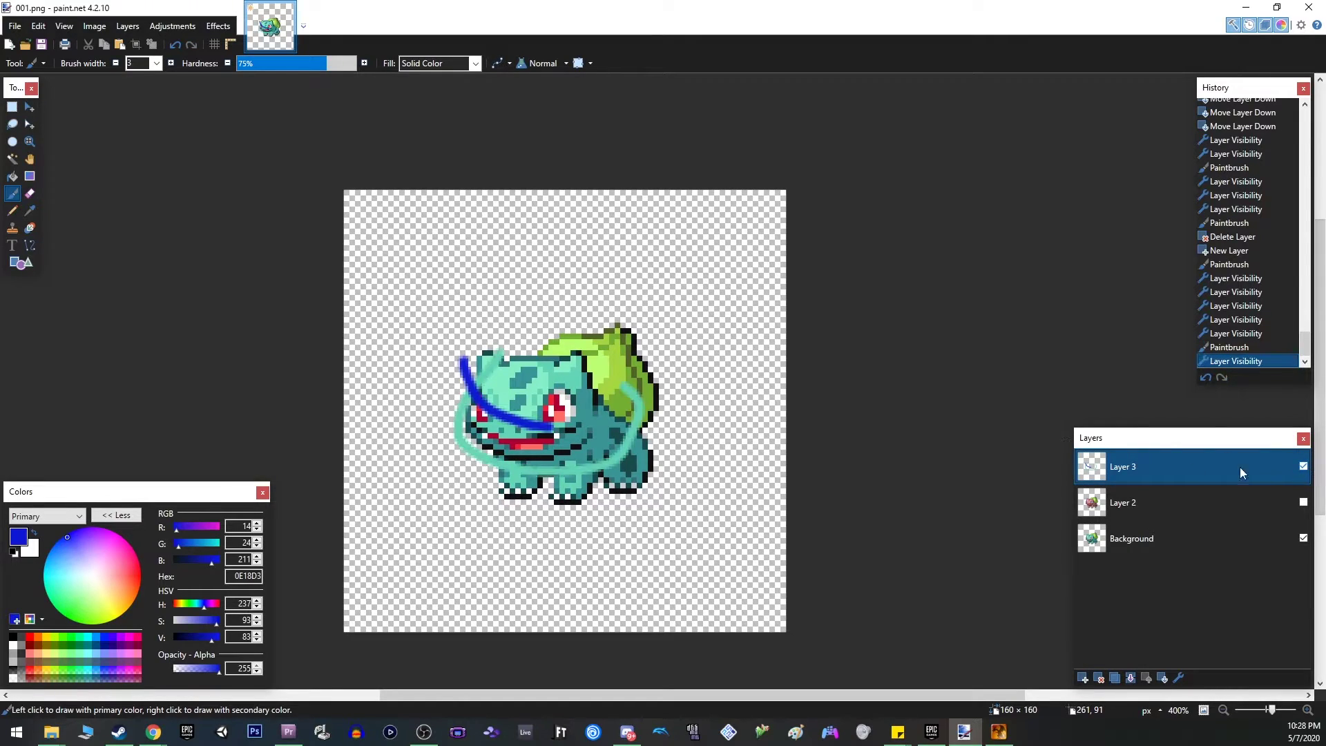
{"action": "left_click", "coordinate": [1303, 467]}
{"action": "left_click", "coordinate": [1304, 466]}
{"action": "left_click", "coordinate": [1303, 466]}
{"action": "left_click", "coordinate": [1303, 466]}
- Scribble over the sprite's face in blue on Layer 3, and replace that layer with a new empty one
{"action": "mouse_move", "coordinate": [516, 345]}
{"action": "left_mouse_down"}
{"action": "mouse_move", "coordinate": [566, 394]}
{"action": "mouse_move", "coordinate": [568, 378]}
{"action": "mouse_move", "coordinate": [485, 378]}
{"action": "mouse_move", "coordinate": [467, 412]}
{"action": "mouse_move", "coordinate": [444, 413]}
{"action": "mouse_move", "coordinate": [470, 423]}
{"action": "mouse_move", "coordinate": [463, 447]}
{"action": "mouse_move", "coordinate": [512, 396]}
{"action": "left_mouse_up"}
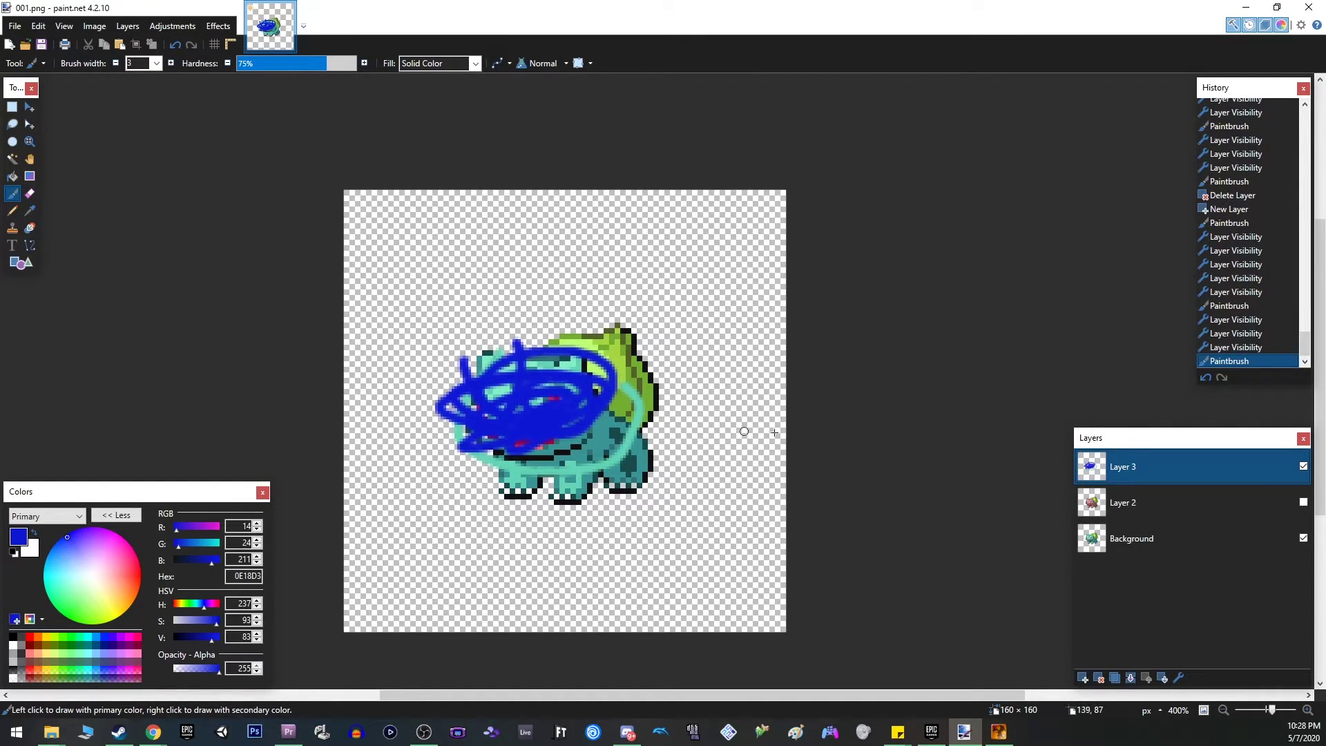
{"action": "left_click", "coordinate": [1099, 678]}
{"action": "left_click", "coordinate": [1082, 678]}
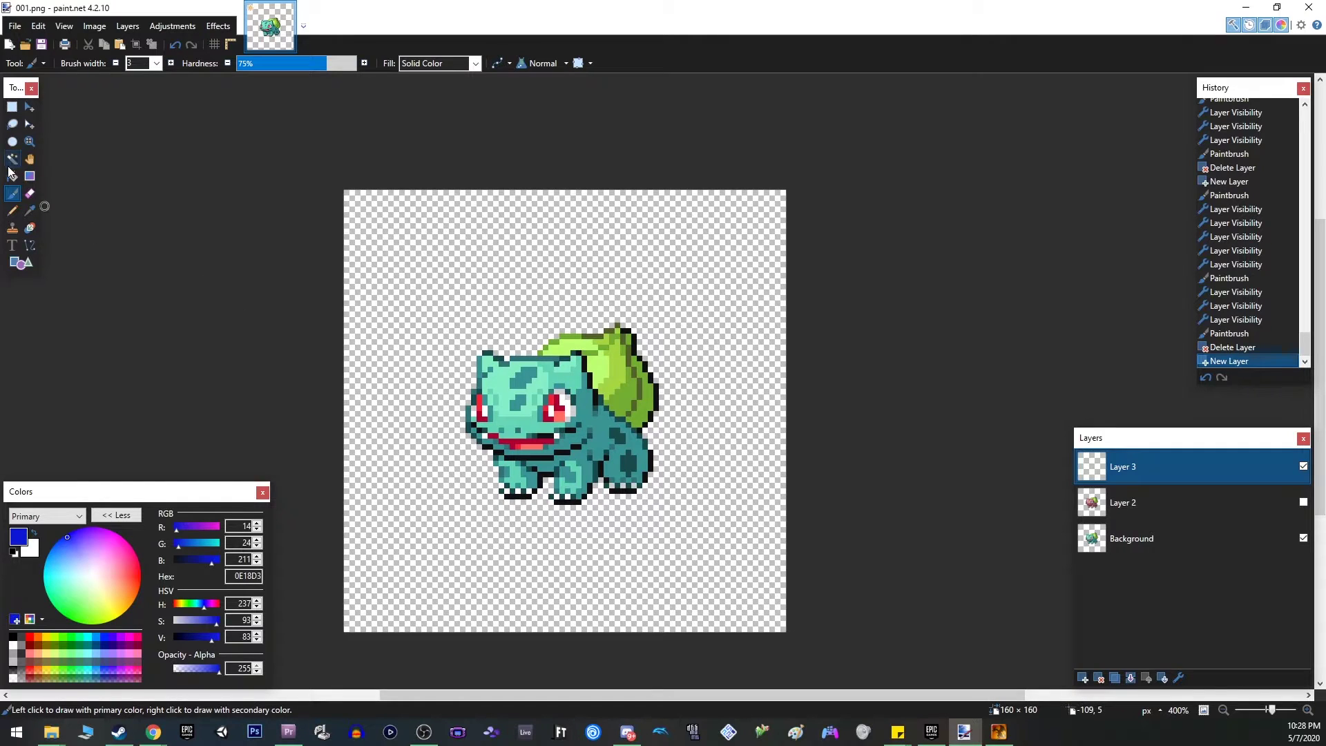
- Draw a vertical blue line about 9 pixels long with the Pencil in the empty area before the sprite's head
{"action": "left_click", "coordinate": [13, 211]}
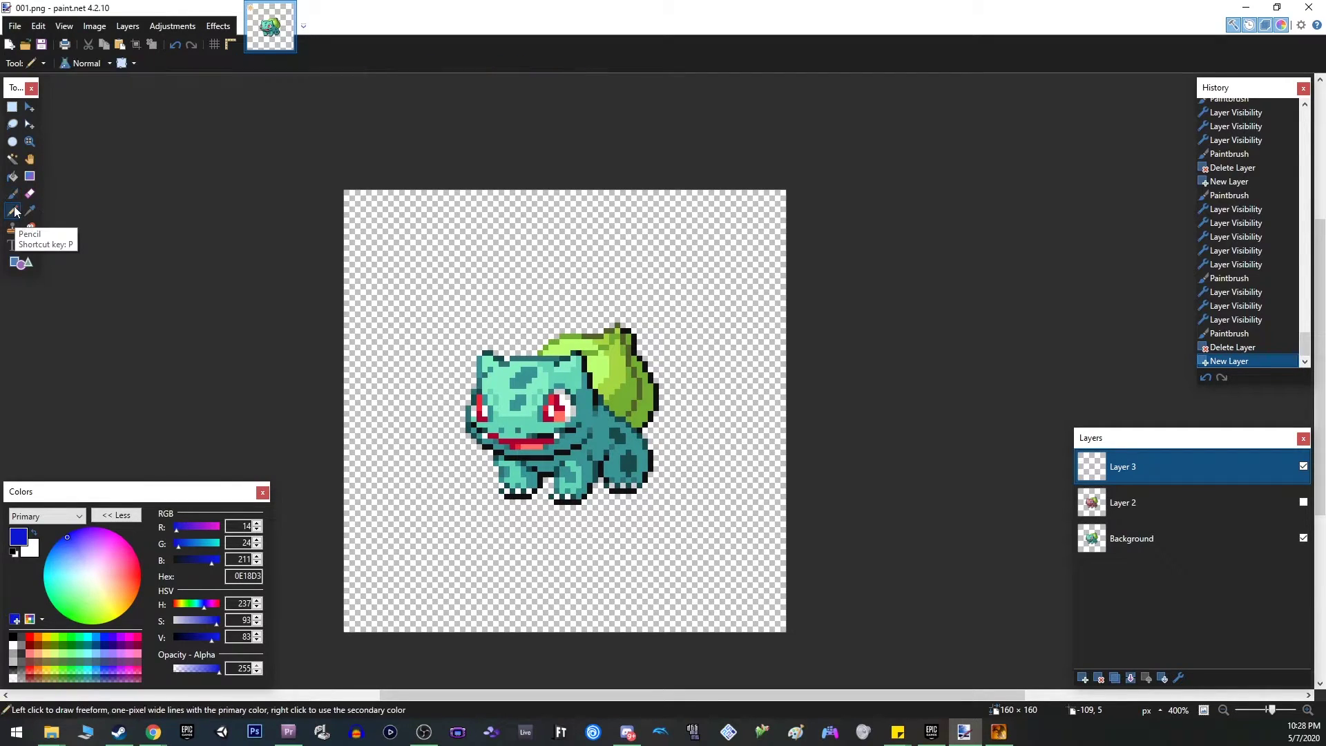
{"action": "scroll", "coordinate": [430, 341], "scroll_direction": "up", "scroll_amount": 10}
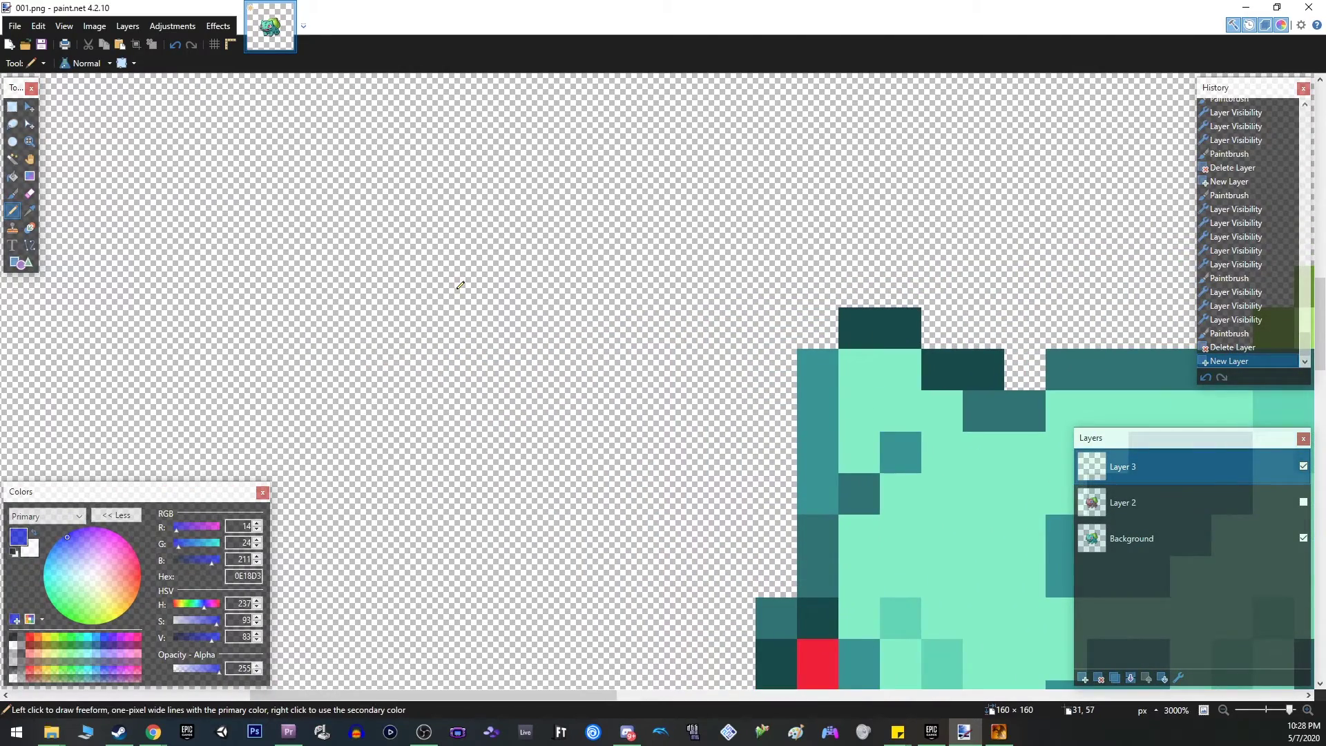
{"action": "left_click_drag", "start_coordinate": [457, 290], "coordinate": [458, 471]}
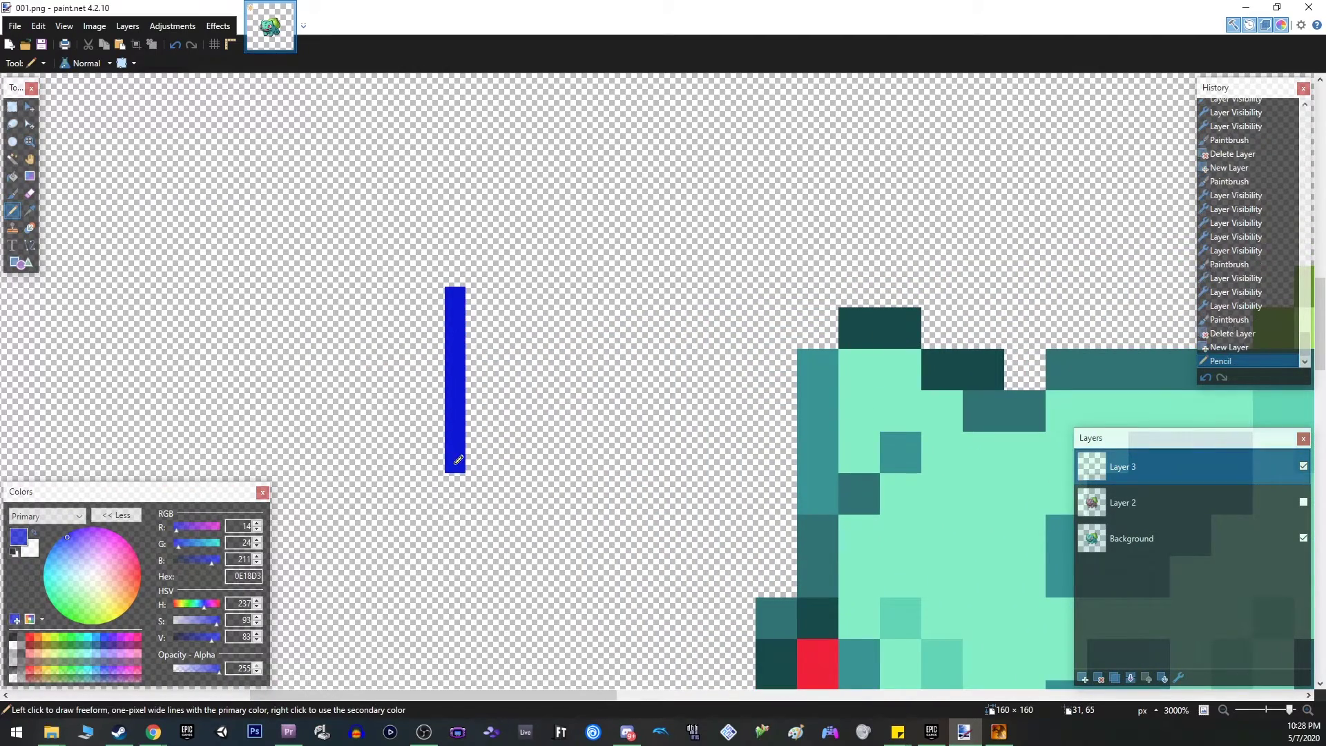
- Pencil a blue 2 × 2 pixel square and a single blue pixel in the empty area beside the sprite's ear
{"action": "scroll", "coordinate": [393, 445], "scroll_direction": "down", "scroll_amount": 10}
{"action": "scroll", "coordinate": [796, 511], "scroll_direction": "up", "scroll_amount": 4}
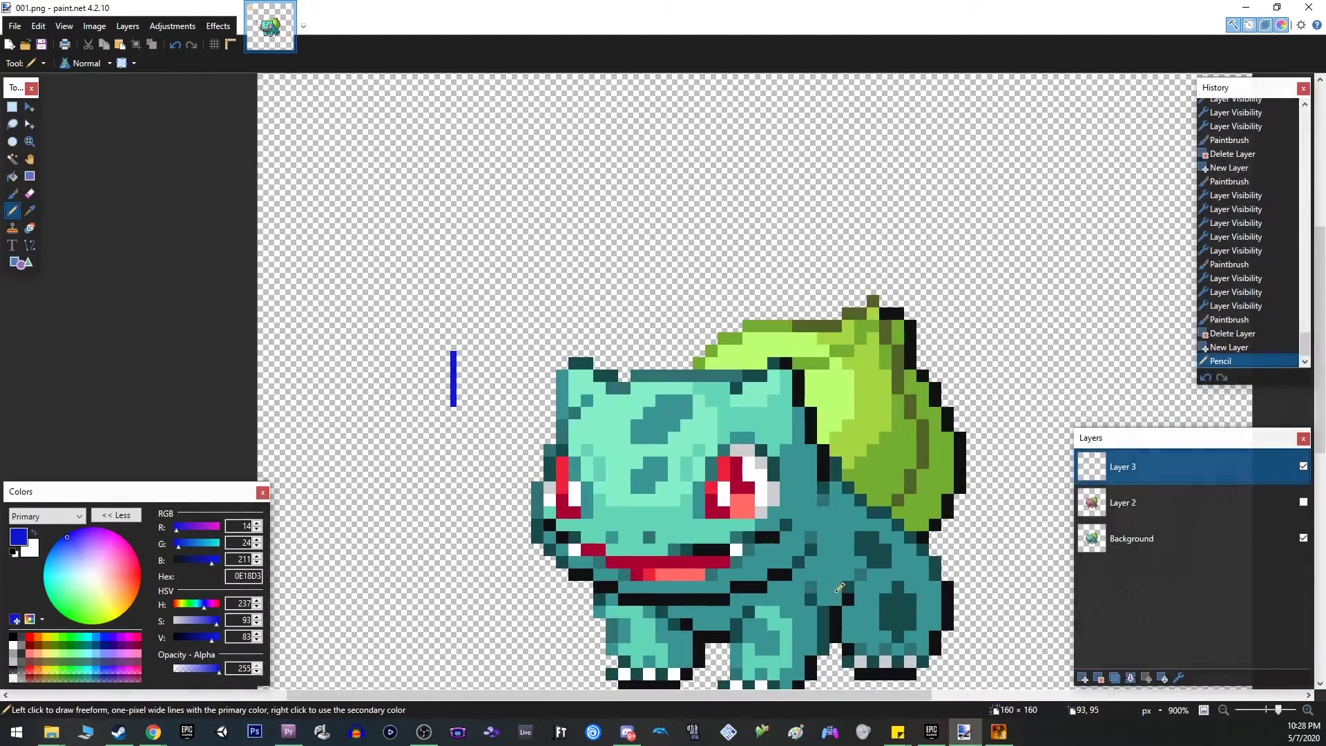
{"action": "scroll", "coordinate": [595, 327], "scroll_direction": "up", "scroll_amount": 7}
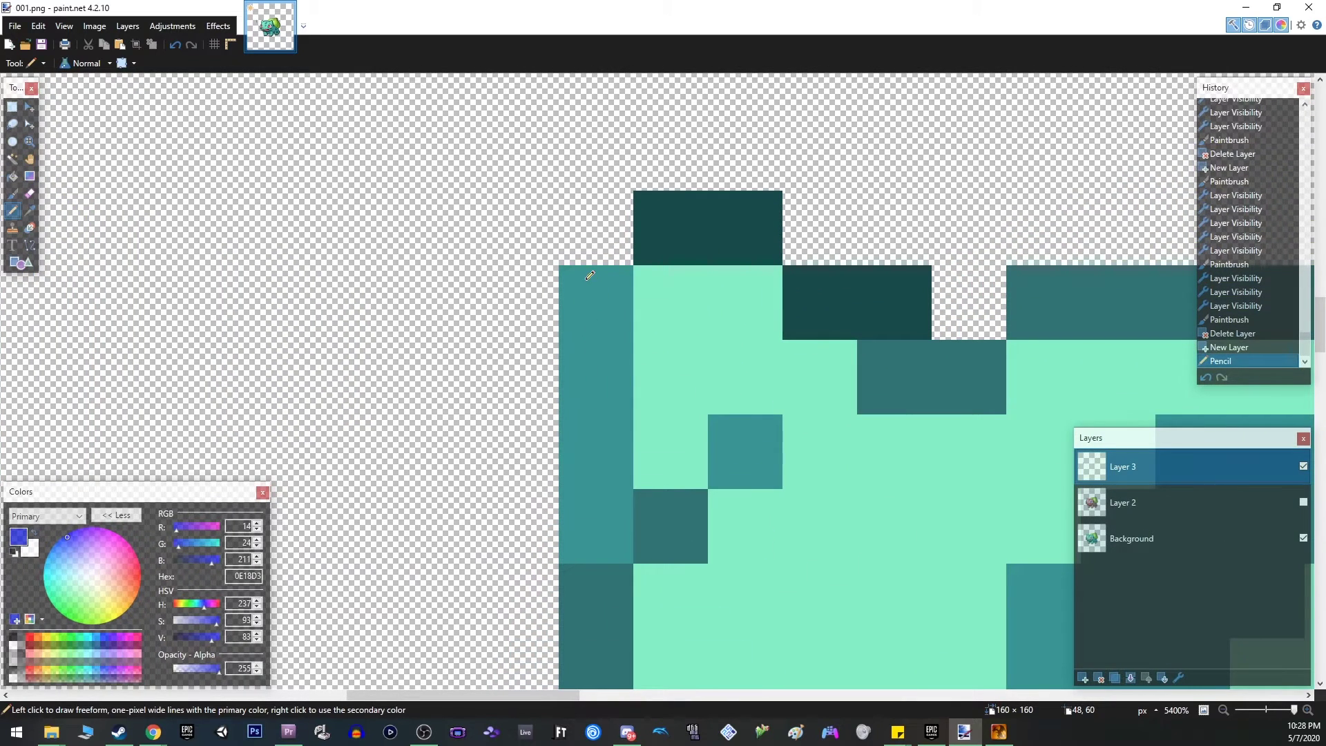
{"action": "mouse_move", "coordinate": [432, 283]}
{"action": "left_mouse_down"}
{"action": "mouse_move", "coordinate": [474, 281]}
{"action": "mouse_move", "coordinate": [471, 318]}
{"action": "mouse_move", "coordinate": [449, 313]}
{"action": "left_mouse_up"}
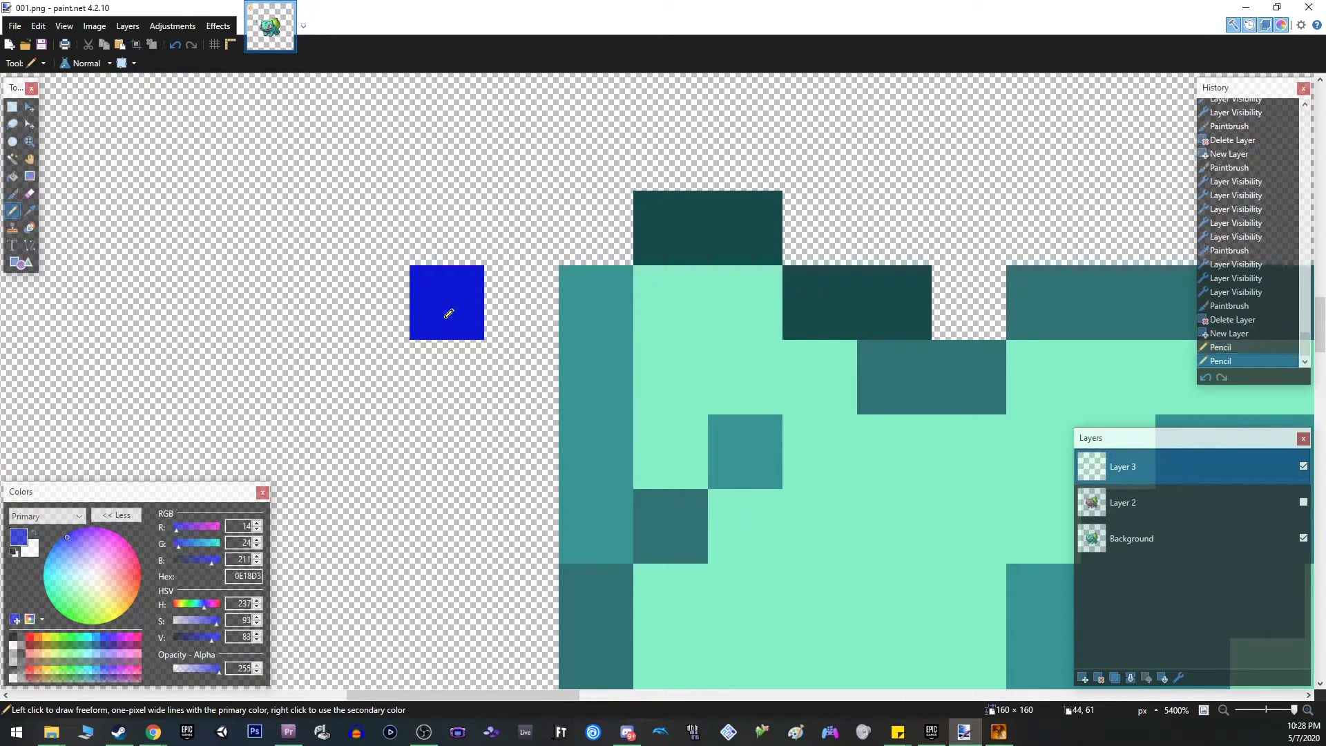
{"action": "left_click", "coordinate": [354, 277]}
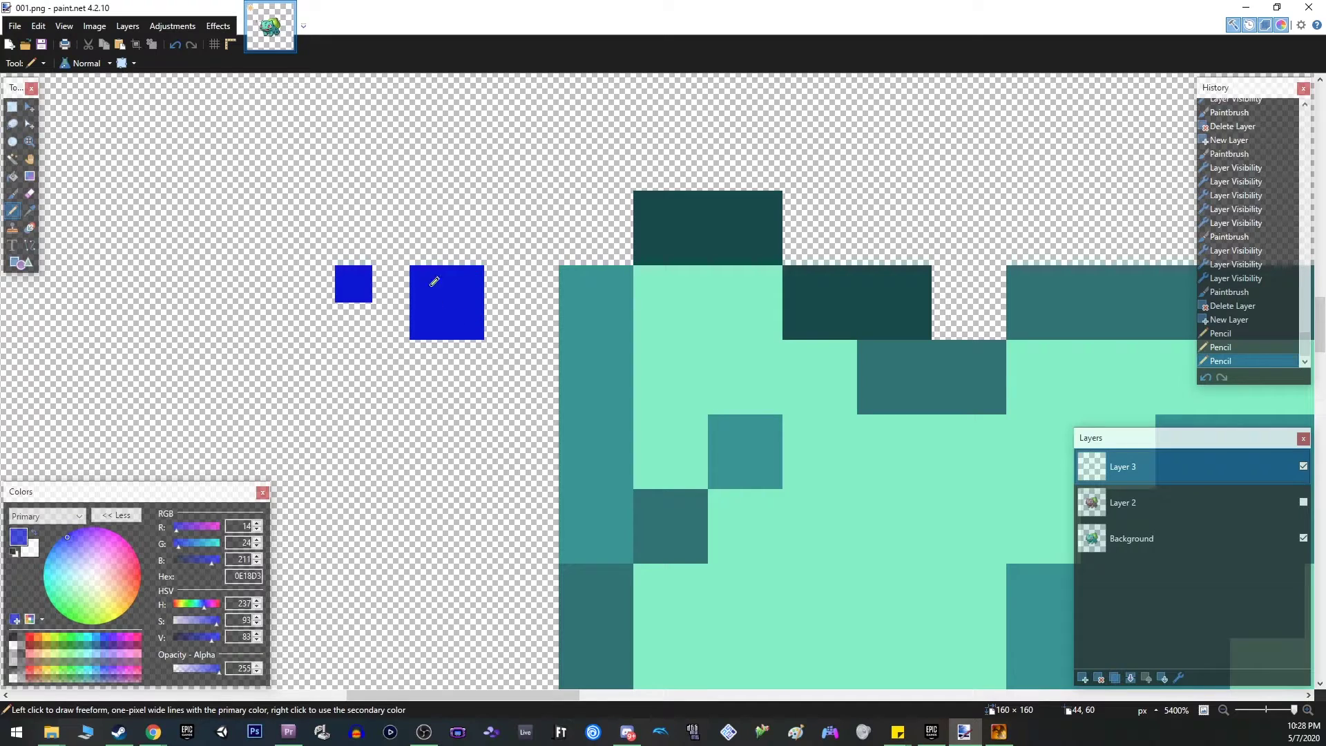
- Try pencilling blue over the outline block at the sprite's ear and undo it
{"action": "mouse_move", "coordinate": [584, 283]}
{"action": "left_mouse_down"}
{"action": "mouse_move", "coordinate": [621, 274]}
{"action": "mouse_move", "coordinate": [623, 311]}
{"action": "mouse_move", "coordinate": [595, 309]}
{"action": "left_mouse_up"}
{"action": "key", "text": "ctrl+z"}
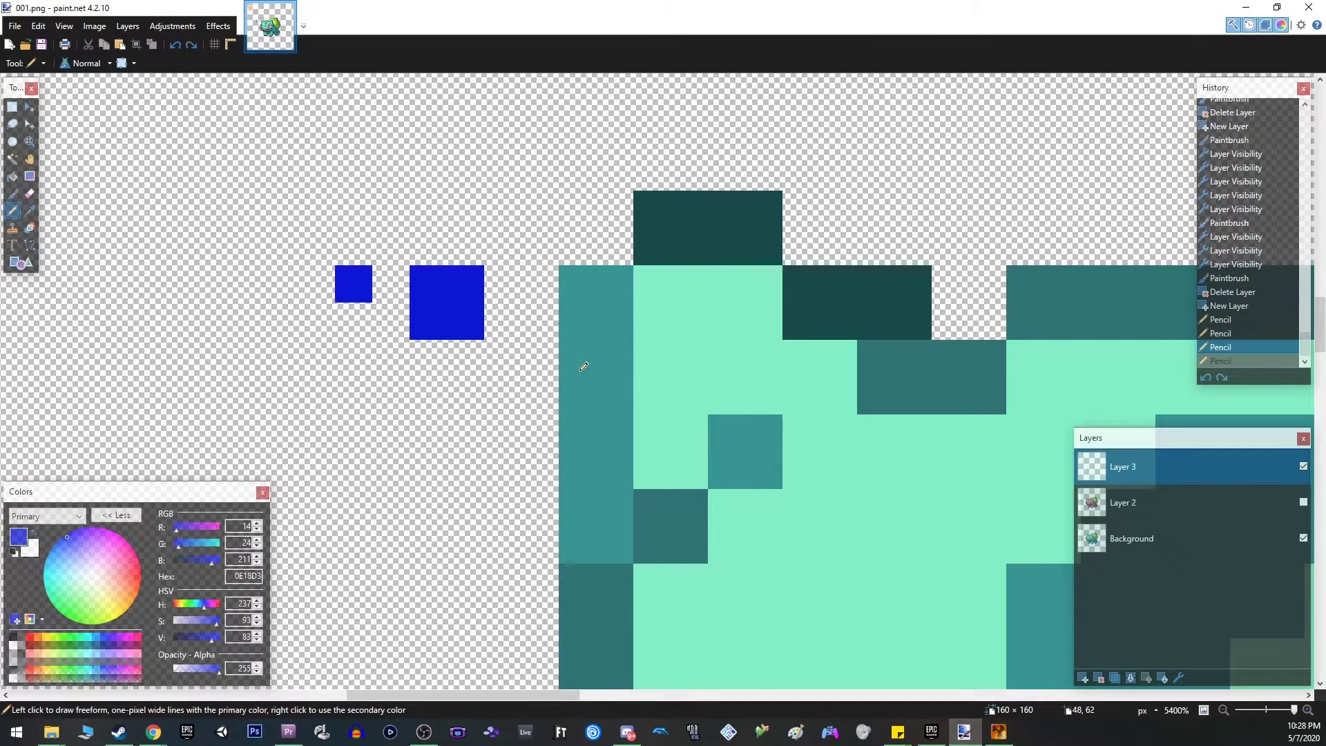
- Turn on the pixel grid over the sprite
{"action": "scroll", "coordinate": [622, 377], "scroll_direction": "down", "scroll_amount": 5}
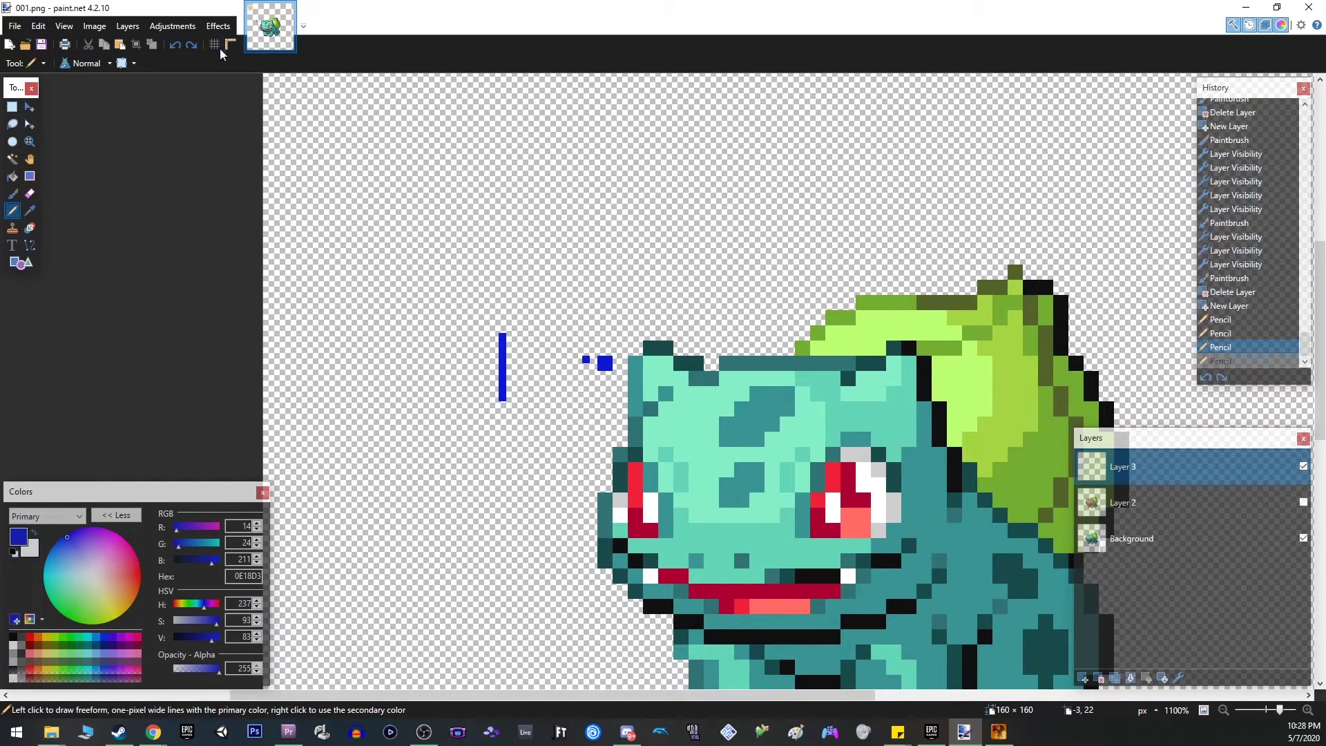
{"action": "left_click", "coordinate": [215, 45]}
{"action": "scroll", "coordinate": [732, 373], "scroll_direction": "down", "scroll_amount": 3}
{"action": "scroll", "coordinate": [709, 336], "scroll_direction": "up", "scroll_amount": 2}
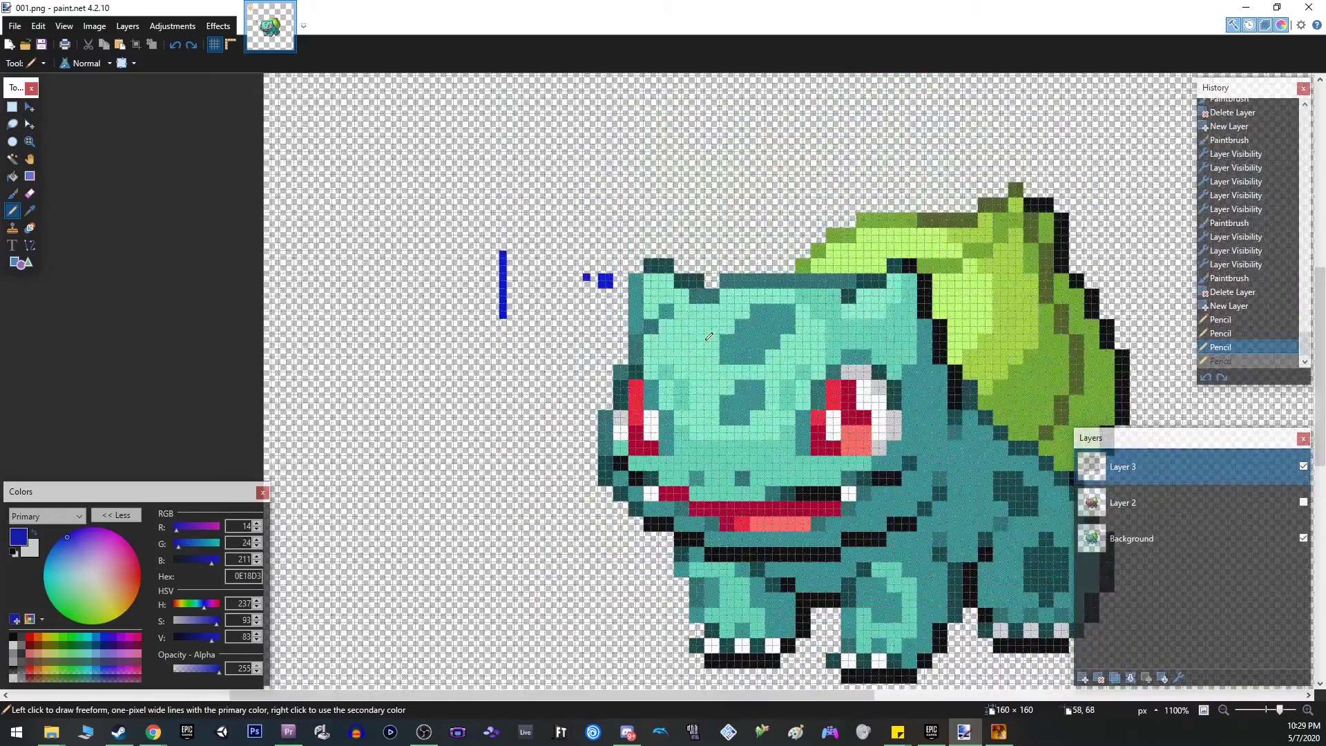
- Try pencilling blue over the dark outline block at the sprite's jaw and undo it
{"action": "scroll", "coordinate": [679, 520], "scroll_direction": "up", "scroll_amount": 8}
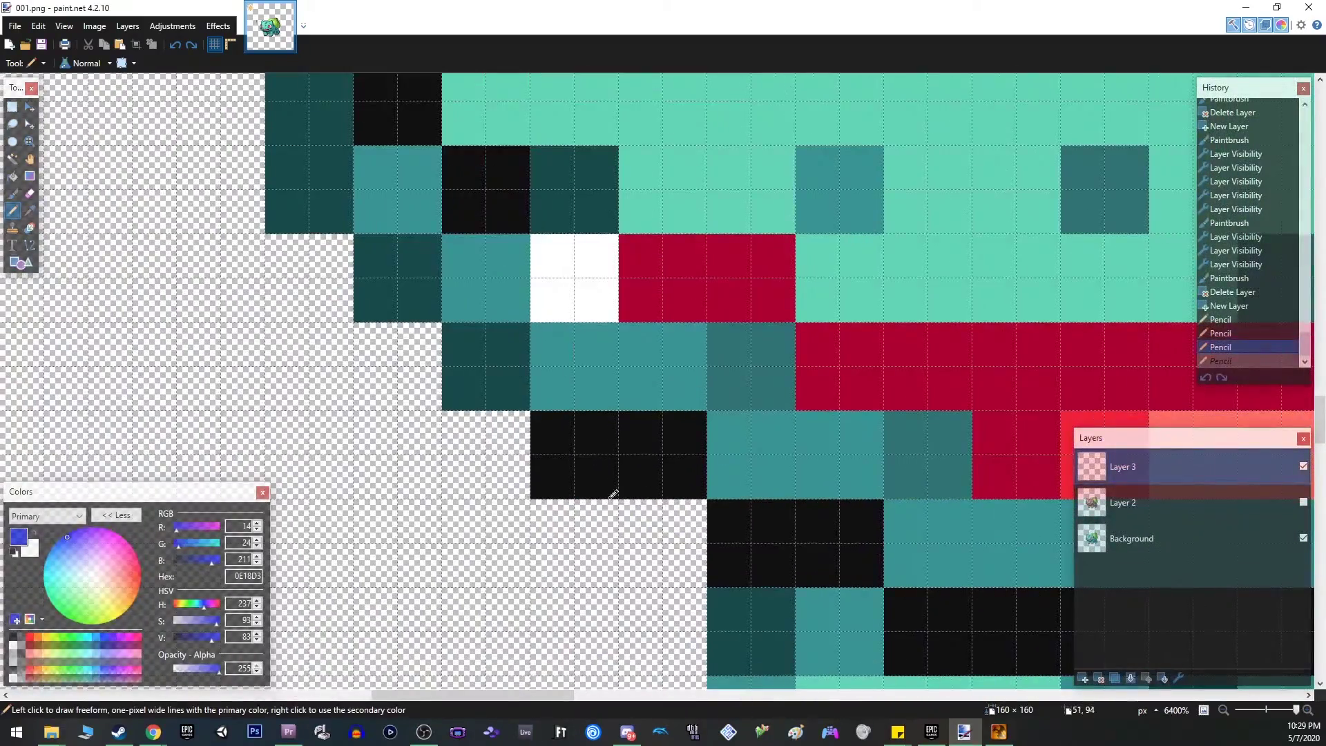
{"action": "mouse_move", "coordinate": [469, 332]}
{"action": "left_mouse_down"}
{"action": "mouse_move", "coordinate": [460, 376]}
{"action": "mouse_move", "coordinate": [495, 388]}
{"action": "mouse_move", "coordinate": [513, 348]}
{"action": "left_mouse_up"}
{"action": "key", "text": "ctrl+z"}
- Pencil two diagonally adjacent blue pixels on Layer 3 along the sprite's jaw outline
{"action": "scroll", "coordinate": [513, 348], "scroll_direction": "down", "scroll_amount": 2}
{"action": "scroll", "coordinate": [702, 448], "scroll_direction": "up", "scroll_amount": 2}
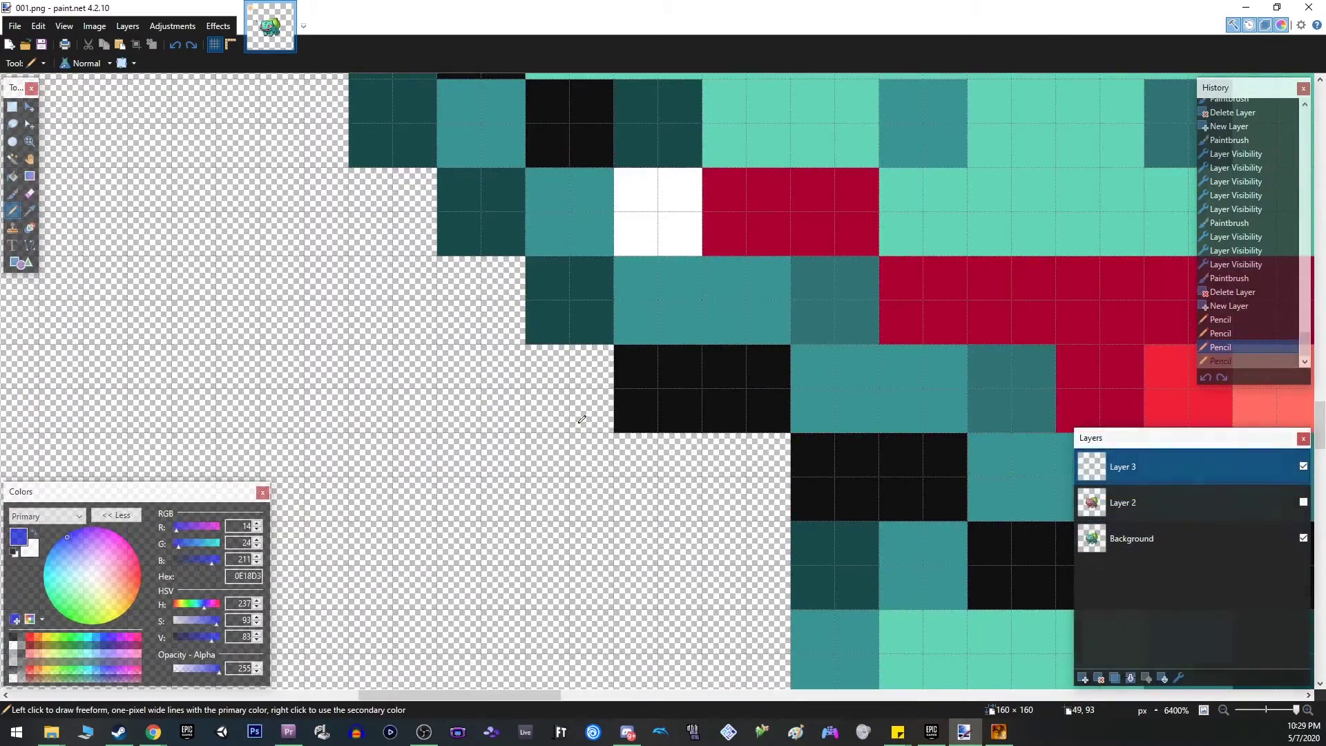
{"action": "left_click", "coordinate": [555, 319]}
{"action": "left_click", "coordinate": [599, 358]}
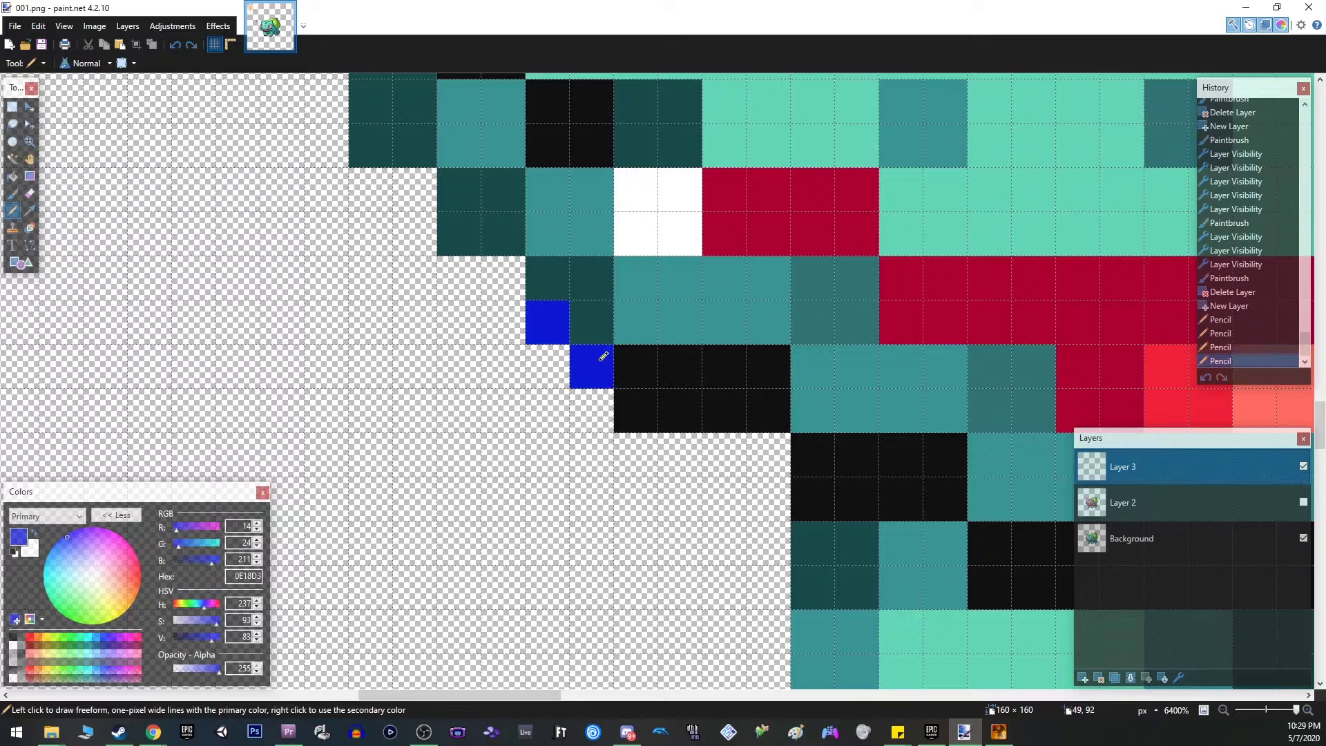
- Extend the blue pencil line pixel by pixel from the sprite's jaw outline up and across its mouth
{"action": "left_click", "coordinate": [646, 366]}
{"action": "left_click", "coordinate": [680, 357]}
{"action": "left_click", "coordinate": [726, 327]}
{"action": "left_click", "coordinate": [759, 292]}
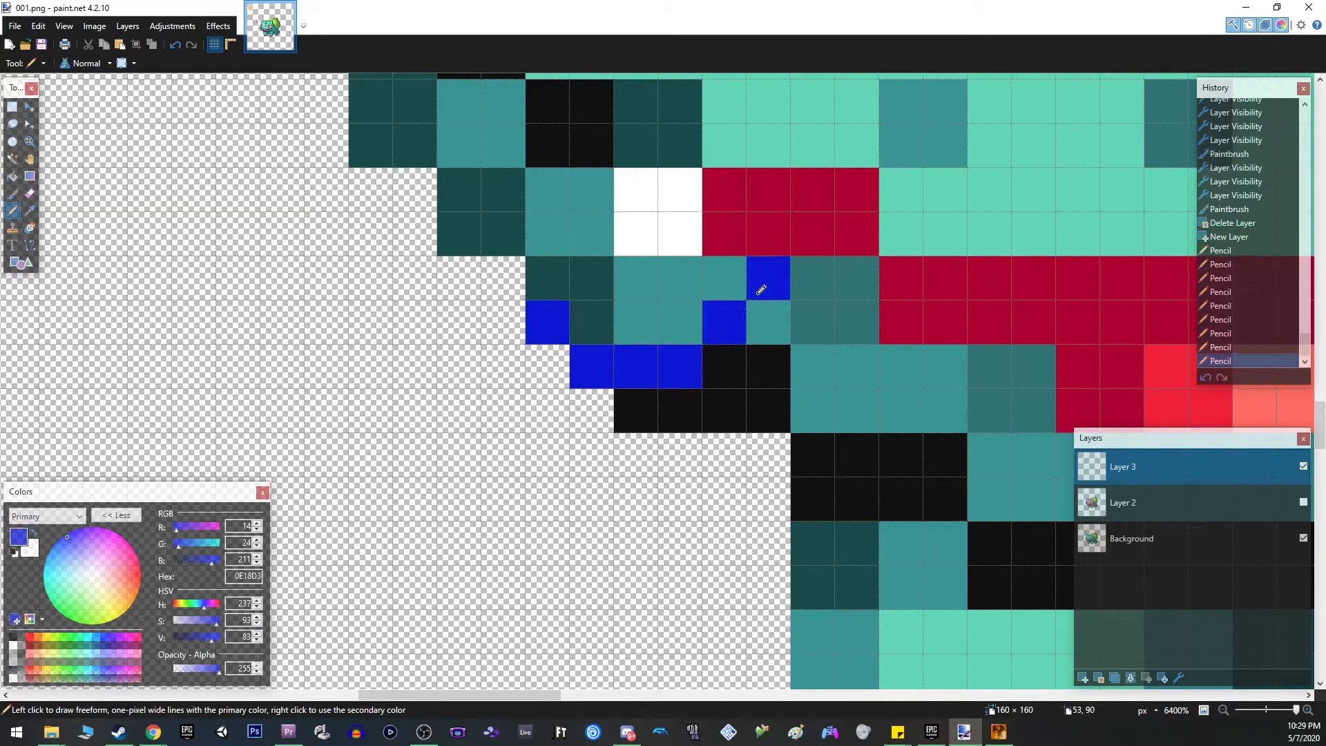
{"action": "mouse_move", "coordinate": [820, 237]}
{"action": "left_mouse_down"}
{"action": "mouse_move", "coordinate": [864, 267]}
{"action": "mouse_move", "coordinate": [953, 370]}
{"action": "mouse_move", "coordinate": [1113, 421]}
{"action": "left_mouse_up"}
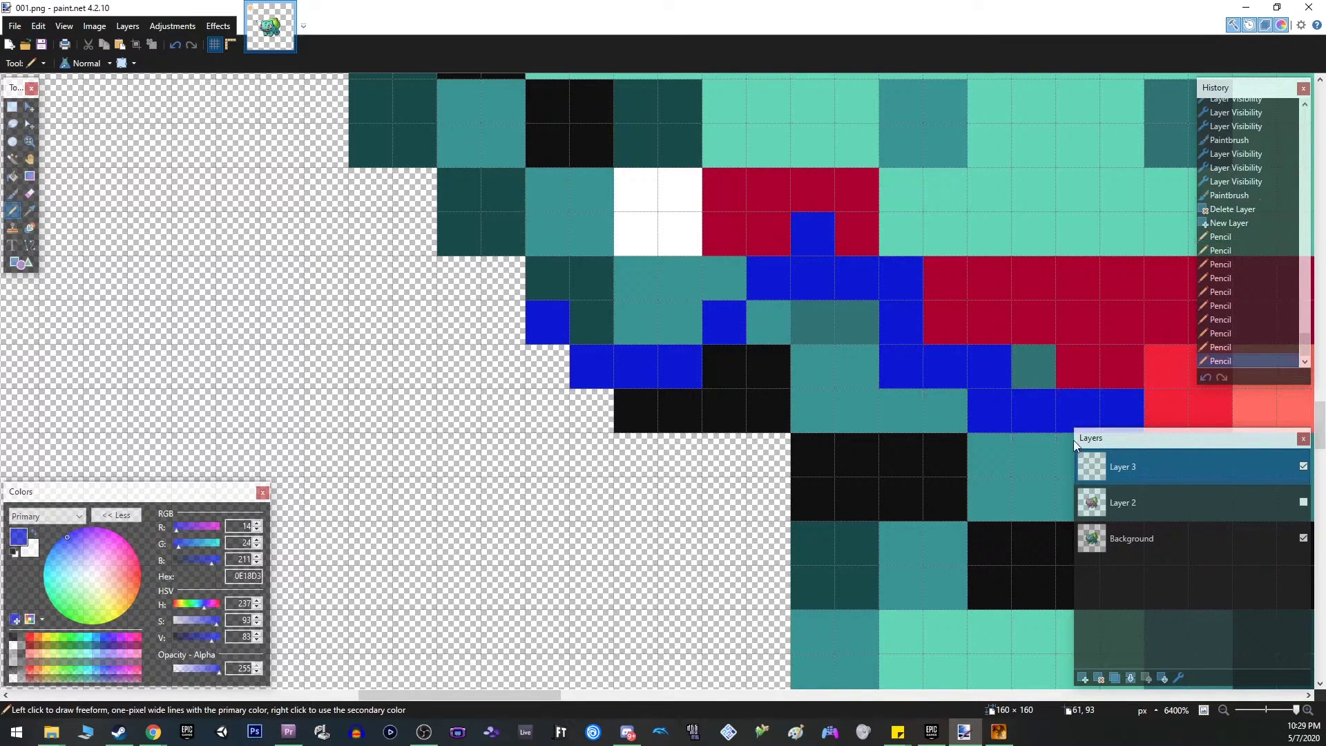
- Undo the blue pencil strokes back to the single pixel at the jaw corner
{"action": "scroll", "coordinate": [679, 516], "scroll_direction": "down", "scroll_amount": 4}
{"action": "scroll", "coordinate": [643, 453], "scroll_direction": "up", "scroll_amount": 4}
{"action": "key", "text": "ctrl+z"}
{"action": "left_click", "coordinate": [1221, 334]}
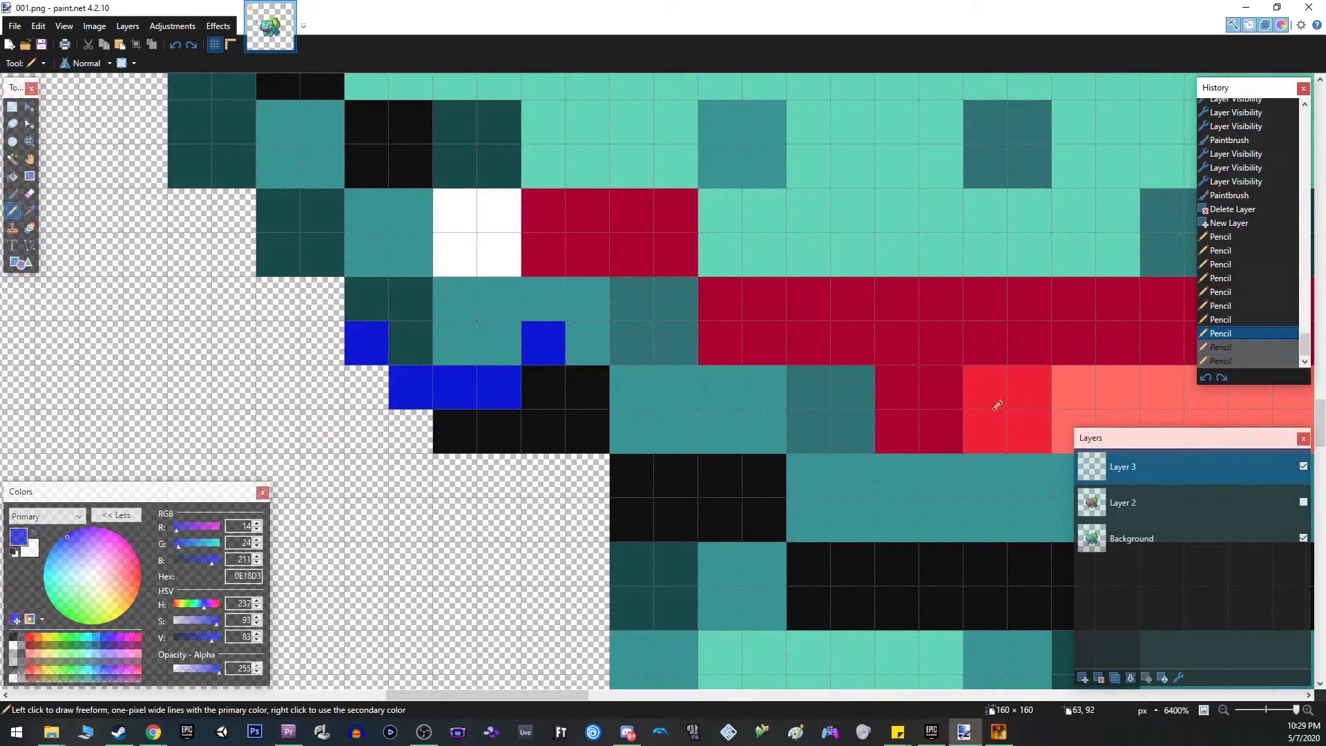
{"action": "key", "text": "ctrl+z"}
{"action": "key", "text": "ctrl+z"}
{"action": "key", "text": "ctrl+z"}
{"action": "key", "text": "ctrl+z"}
{"action": "key", "text": "ctrl+z"}
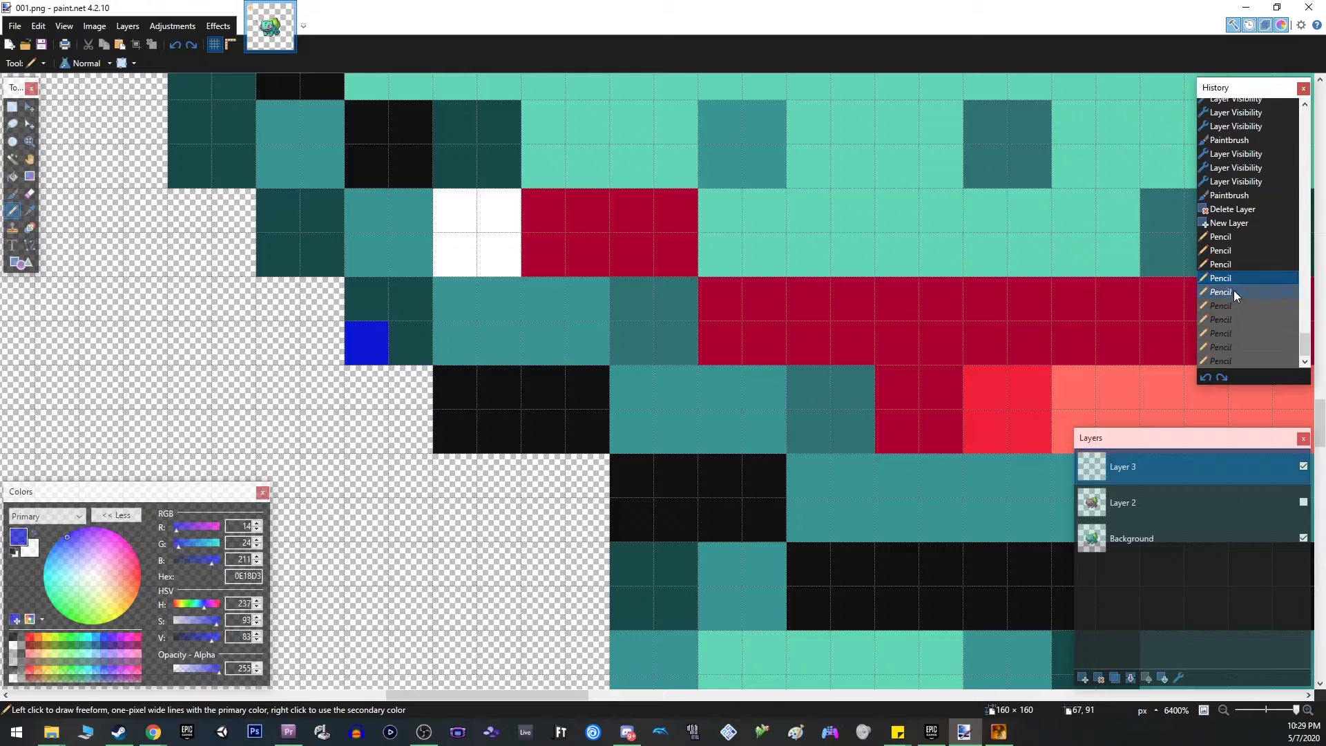
- Pencil over the jaw outline block and the sprite pixels at the mouth corner in blue
{"action": "mouse_move", "coordinate": [474, 379]}
{"action": "left_mouse_down"}
{"action": "mouse_move", "coordinate": [507, 417]}
{"action": "mouse_move", "coordinate": [459, 432]}
{"action": "left_mouse_up"}
{"action": "mouse_move", "coordinate": [553, 354]}
{"action": "left_mouse_down"}
{"action": "mouse_move", "coordinate": [558, 307]}
{"action": "mouse_move", "coordinate": [596, 342]}
{"action": "mouse_move", "coordinate": [634, 300]}
{"action": "mouse_move", "coordinate": [639, 330]}
{"action": "left_mouse_up"}
{"action": "mouse_move", "coordinate": [719, 303]}
{"action": "left_mouse_down"}
{"action": "mouse_move", "coordinate": [749, 287]}
{"action": "mouse_move", "coordinate": [737, 325]}
{"action": "left_mouse_up"}
{"action": "mouse_move", "coordinate": [729, 380]}
{"action": "left_mouse_down"}
{"action": "mouse_move", "coordinate": [757, 425]}
{"action": "mouse_move", "coordinate": [763, 387]}
{"action": "left_mouse_up"}
{"action": "scroll", "coordinate": [835, 373], "scroll_direction": "down", "scroll_amount": 9}
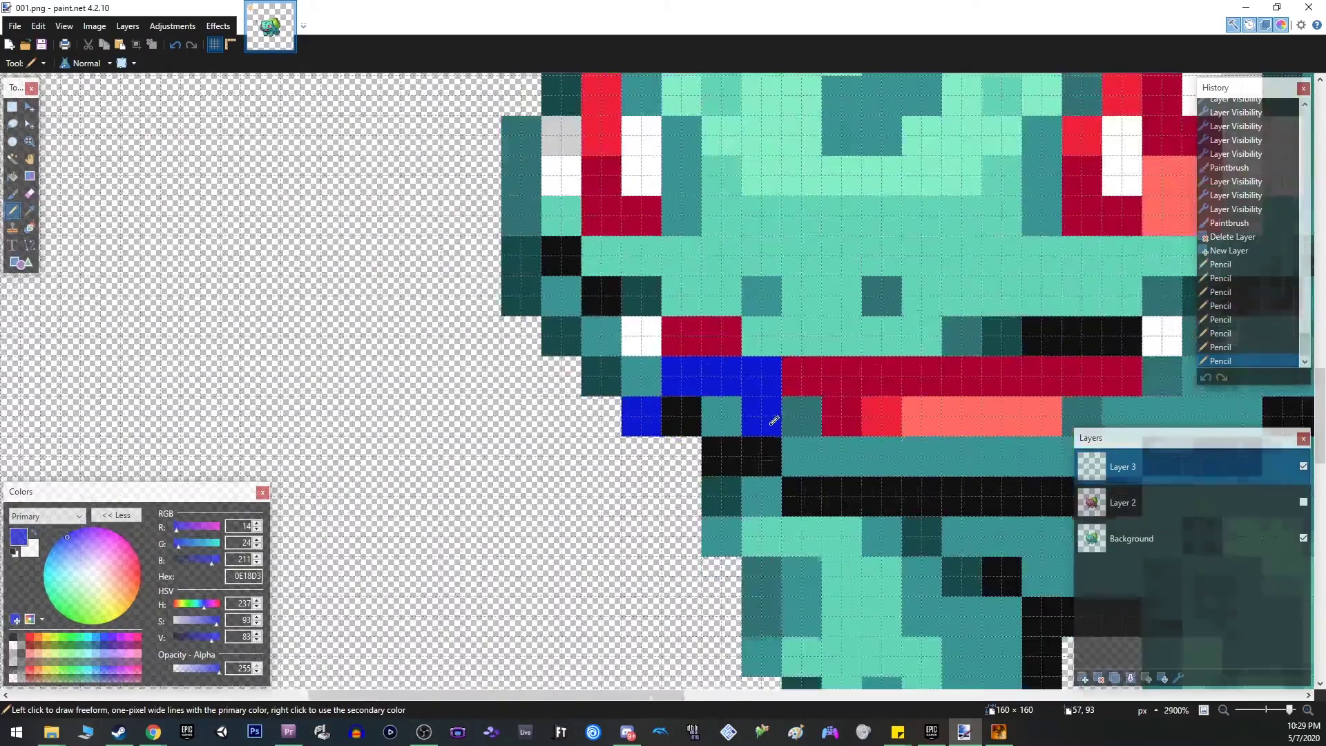
- Pencil a long freehand blue curve on the empty canvas in front of the sprite
{"action": "scroll", "coordinate": [637, 528], "scroll_direction": "up", "scroll_amount": 3}
{"action": "scroll", "coordinate": [637, 528], "scroll_direction": "up", "scroll_amount": 2}
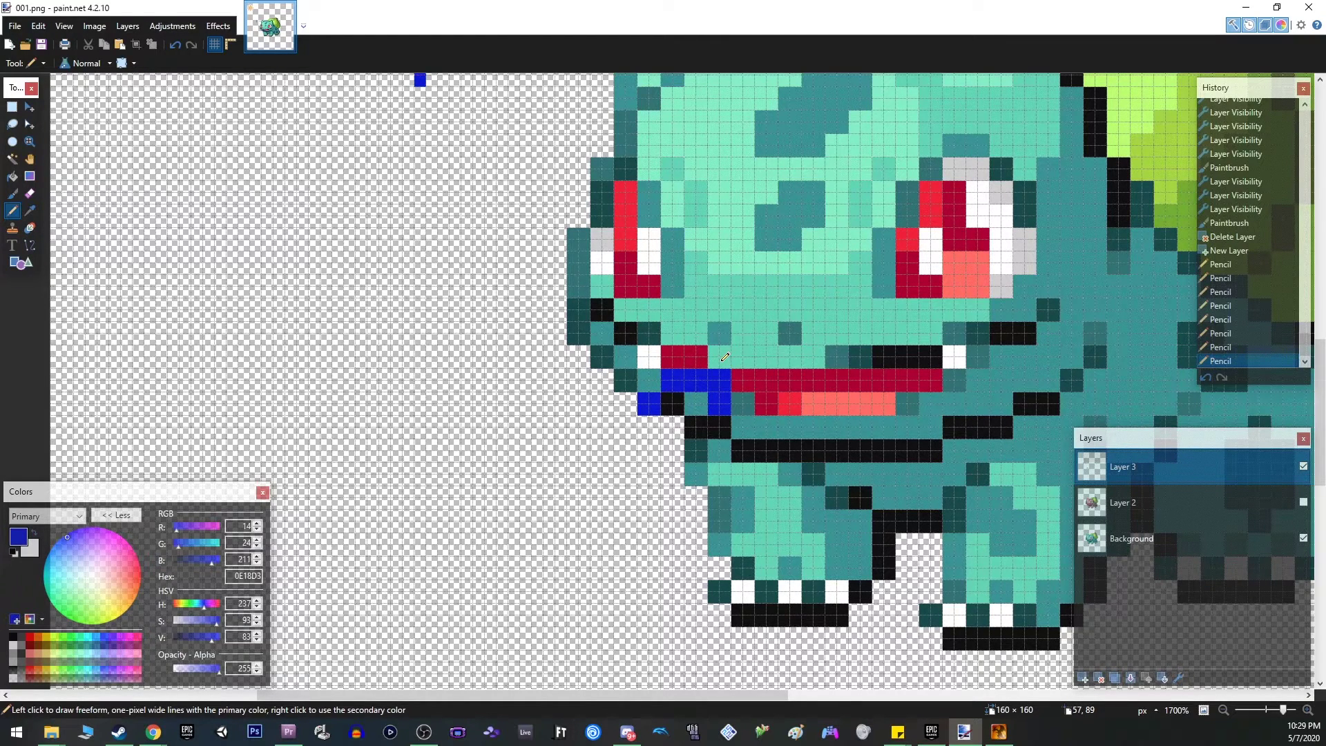
{"action": "mouse_move", "coordinate": [314, 290]}
{"action": "left_mouse_down"}
{"action": "mouse_move", "coordinate": [326, 377]}
{"action": "mouse_move", "coordinate": [631, 577]}
{"action": "mouse_move", "coordinate": [609, 609]}
{"action": "left_mouse_up"}
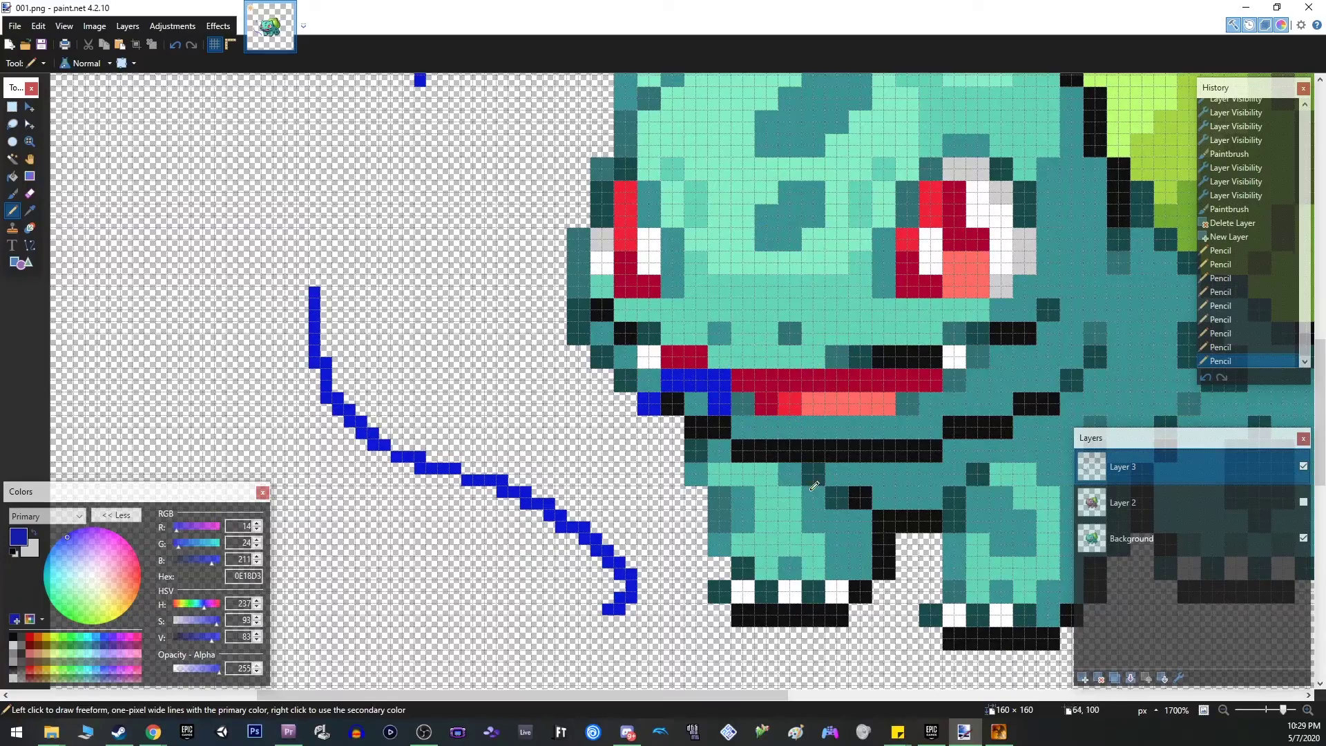
- Pencil two small blue marks on the upper part of the sprite's front leg
{"action": "scroll", "coordinate": [648, 462], "scroll_direction": "down", "scroll_amount": 3}
{"action": "scroll", "coordinate": [693, 322], "scroll_direction": "up", "scroll_amount": 8}
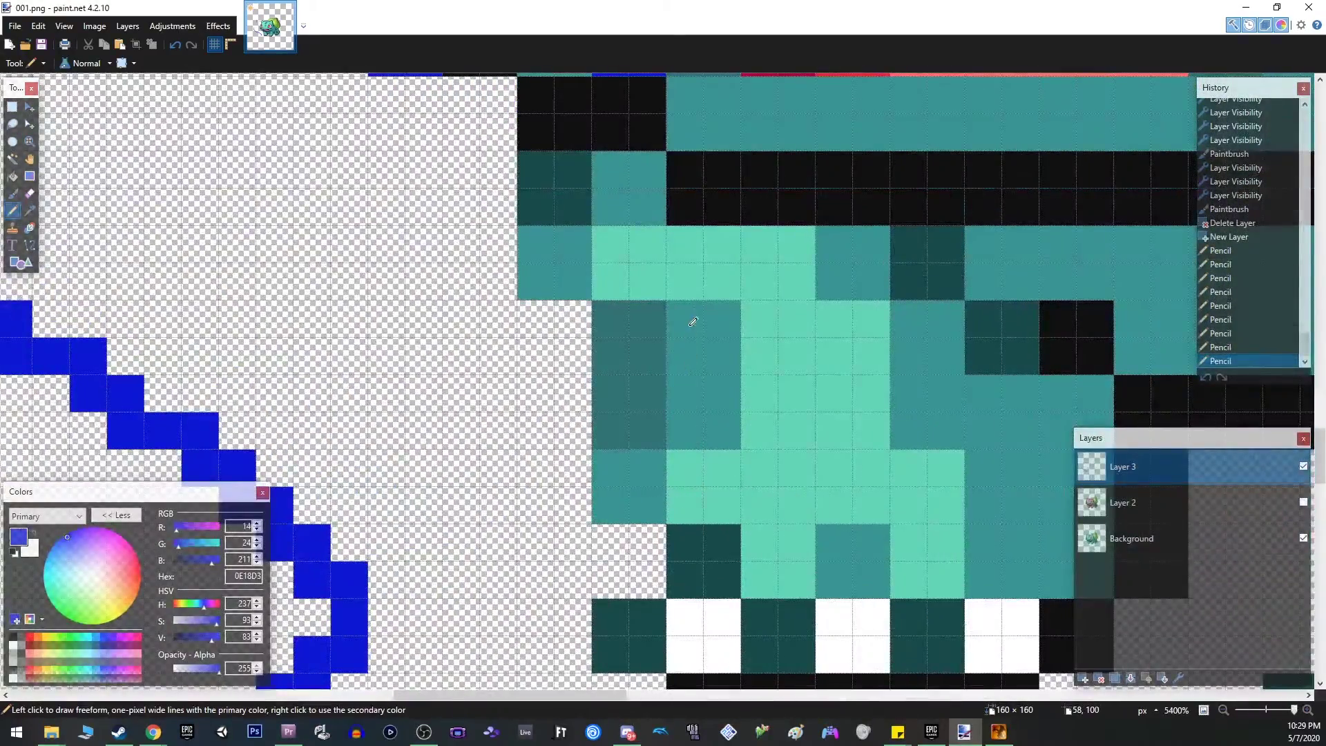
{"action": "mouse_move", "coordinate": [693, 322]}
{"action": "left_mouse_down"}
{"action": "mouse_move", "coordinate": [720, 347]}
{"action": "mouse_move", "coordinate": [691, 355]}
{"action": "left_mouse_up"}
{"action": "mouse_move", "coordinate": [760, 287]}
{"action": "left_mouse_down"}
{"action": "mouse_move", "coordinate": [761, 253]}
{"action": "mouse_move", "coordinate": [789, 265]}
{"action": "left_mouse_up"}
{"action": "scroll", "coordinate": [541, 415], "scroll_direction": "down", "scroll_amount": 9}
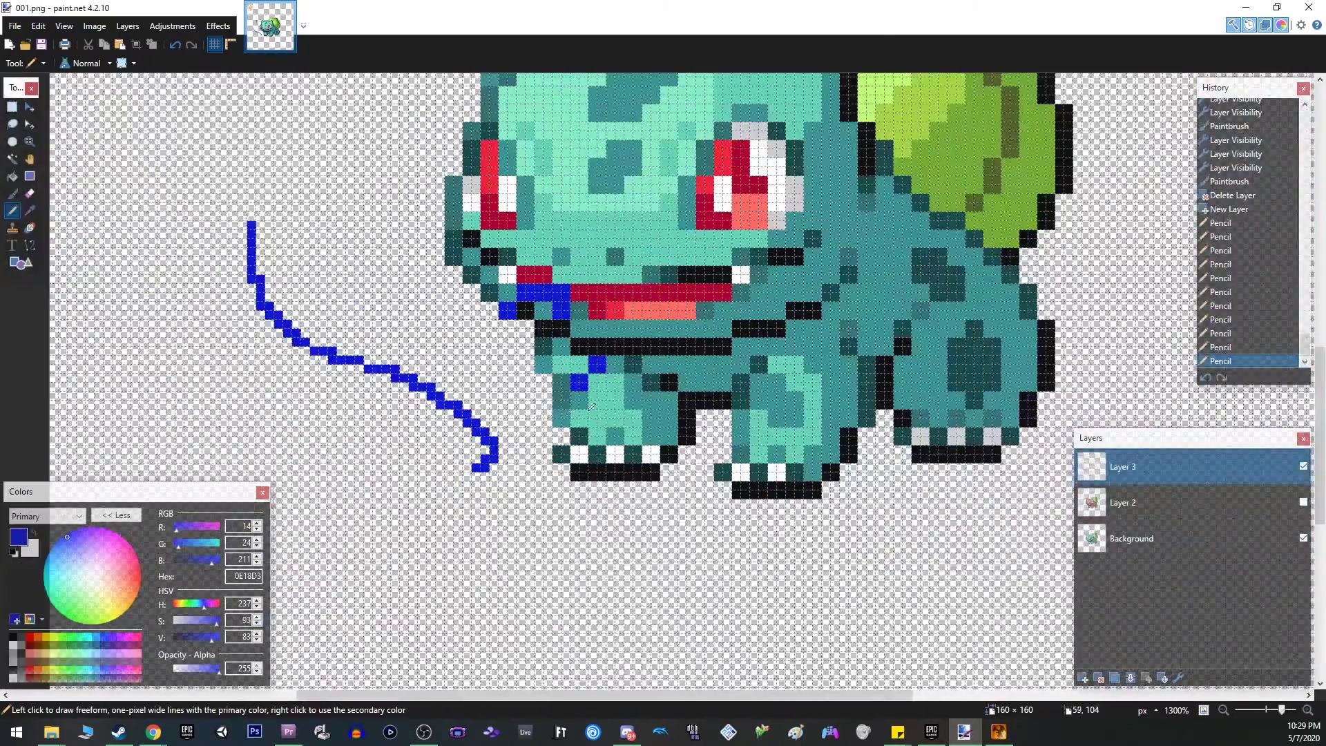
- Pencil two freehand blue curves from cheek to cheek, one across the mouth and one looping below the chin
{"action": "scroll", "coordinate": [610, 468], "scroll_direction": "up", "scroll_amount": 2}
{"action": "scroll", "coordinate": [612, 477], "scroll_direction": "down", "scroll_amount": 2}
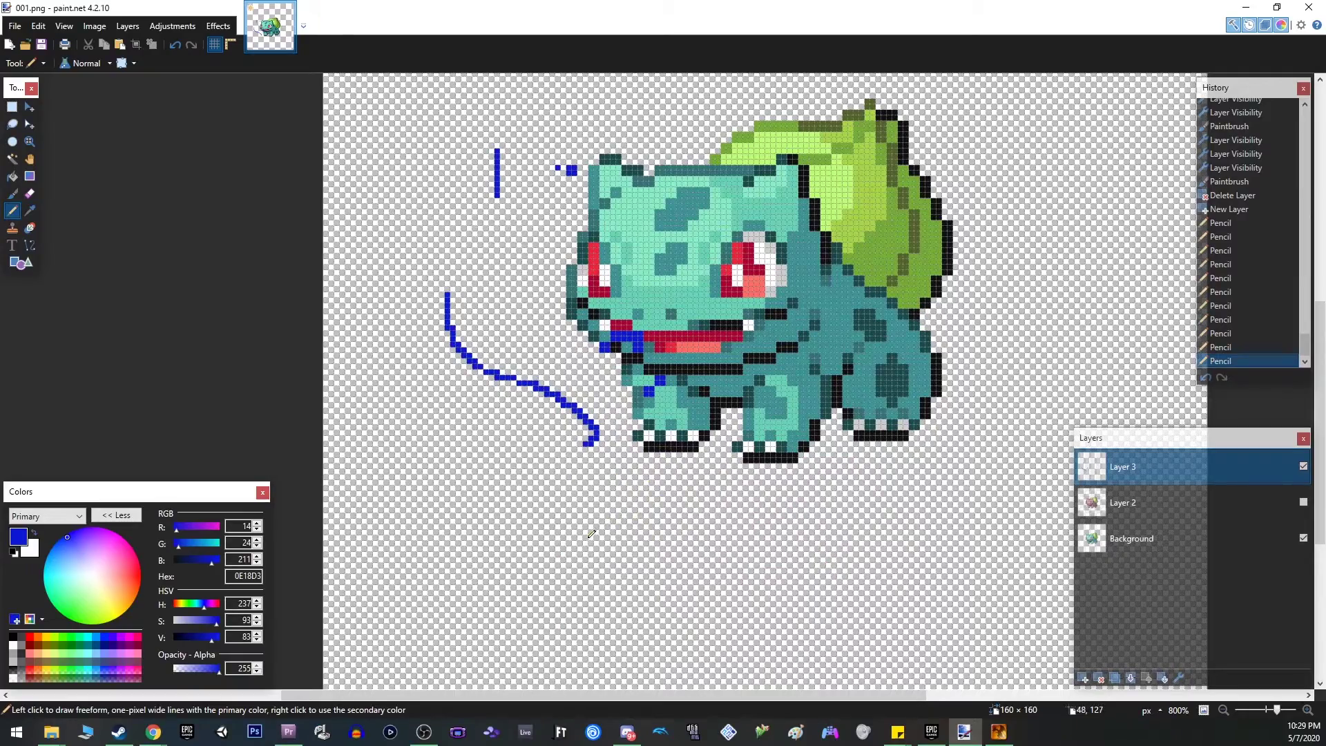
{"action": "scroll", "coordinate": [595, 531], "scroll_direction": "down", "scroll_amount": 2}
{"action": "scroll", "coordinate": [673, 553], "scroll_direction": "up", "scroll_amount": 2}
{"action": "scroll", "coordinate": [725, 515], "scroll_direction": "down", "scroll_amount": 3}
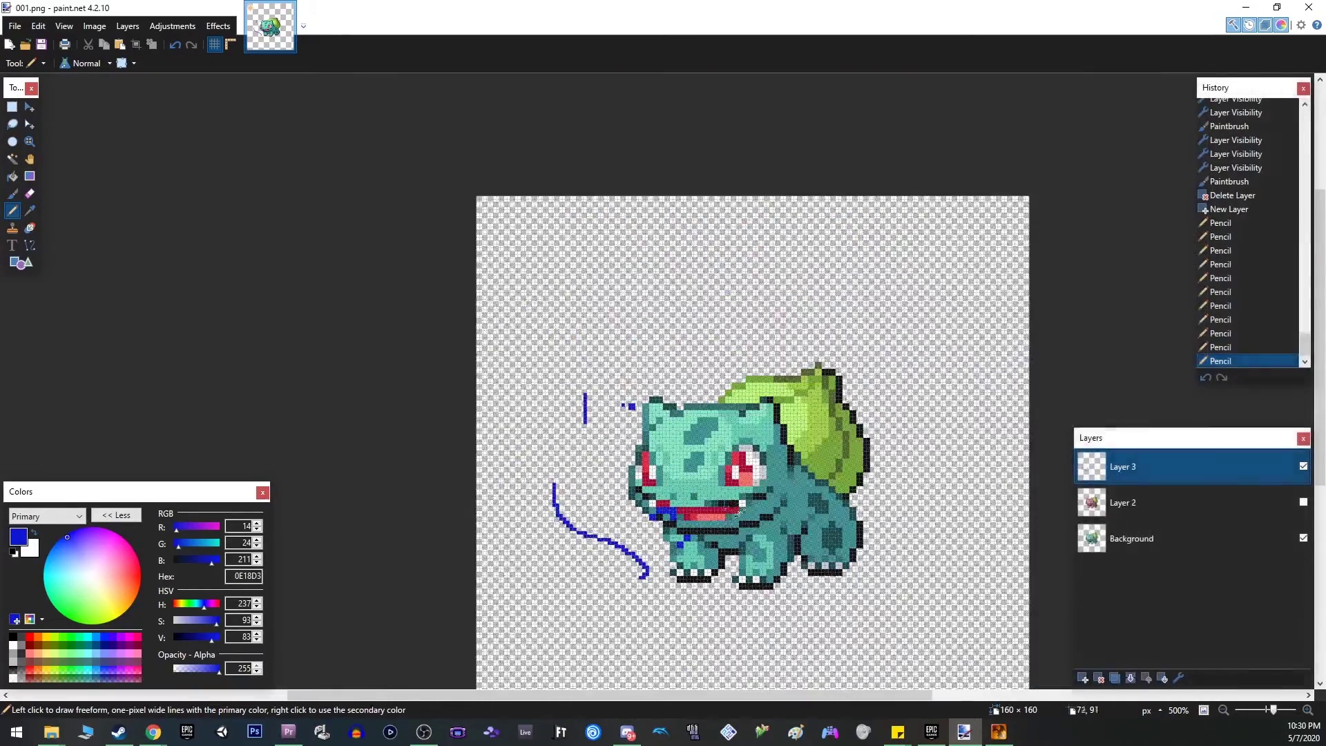
{"action": "scroll", "coordinate": [732, 509], "scroll_direction": "up", "scroll_amount": 6}
{"action": "mouse_move", "coordinate": [415, 393]}
{"action": "left_mouse_down"}
{"action": "mouse_move", "coordinate": [427, 515]}
{"action": "mouse_move", "coordinate": [542, 661]}
{"action": "mouse_move", "coordinate": [756, 598]}
{"action": "mouse_move", "coordinate": [842, 458]}
{"action": "mouse_move", "coordinate": [828, 361]}
{"action": "left_mouse_up"}
{"action": "mouse_move", "coordinate": [426, 400]}
{"action": "left_mouse_down"}
{"action": "mouse_move", "coordinate": [647, 415]}
{"action": "mouse_move", "coordinate": [890, 390]}
{"action": "left_mouse_up"}
{"action": "scroll", "coordinate": [827, 550], "scroll_direction": "down", "scroll_amount": 4}
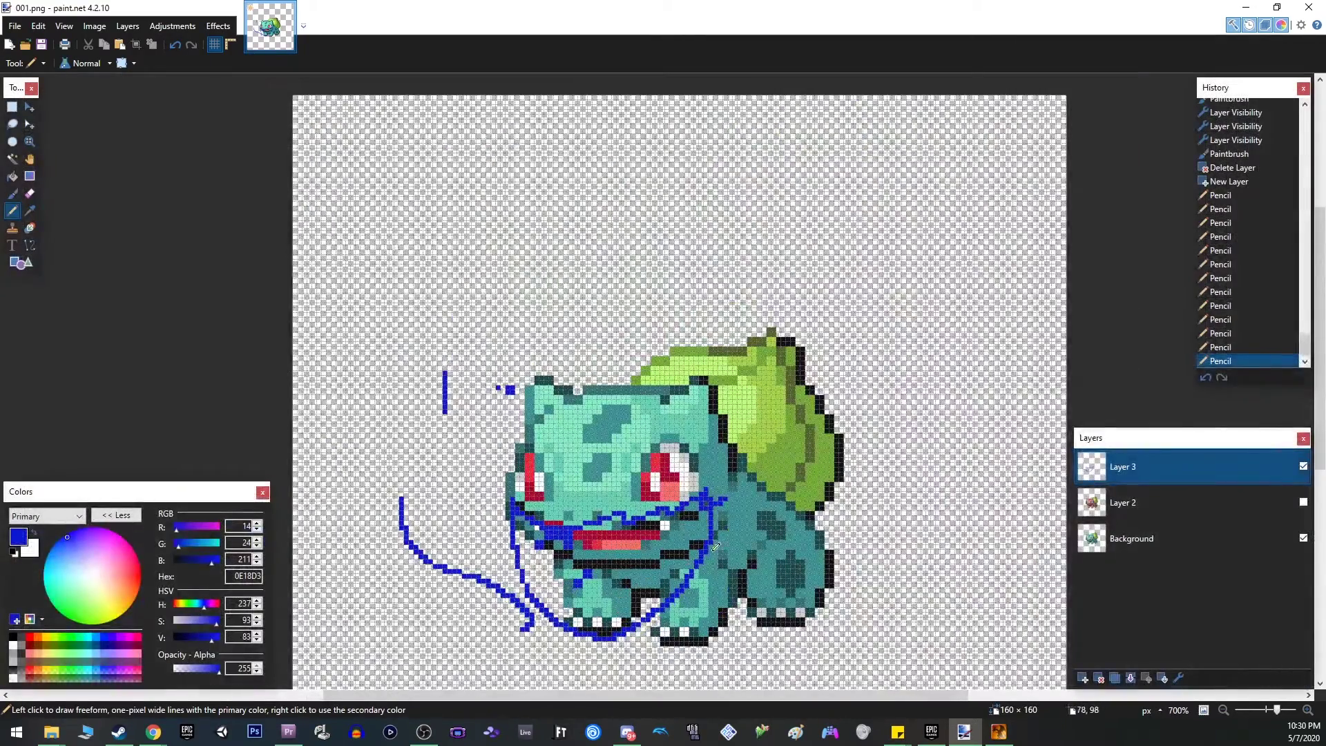
- Delete the layer holding the blue pencil marks and add a new empty layer
{"action": "left_click", "coordinate": [1097, 678]}
{"action": "left_click", "coordinate": [1083, 678]}
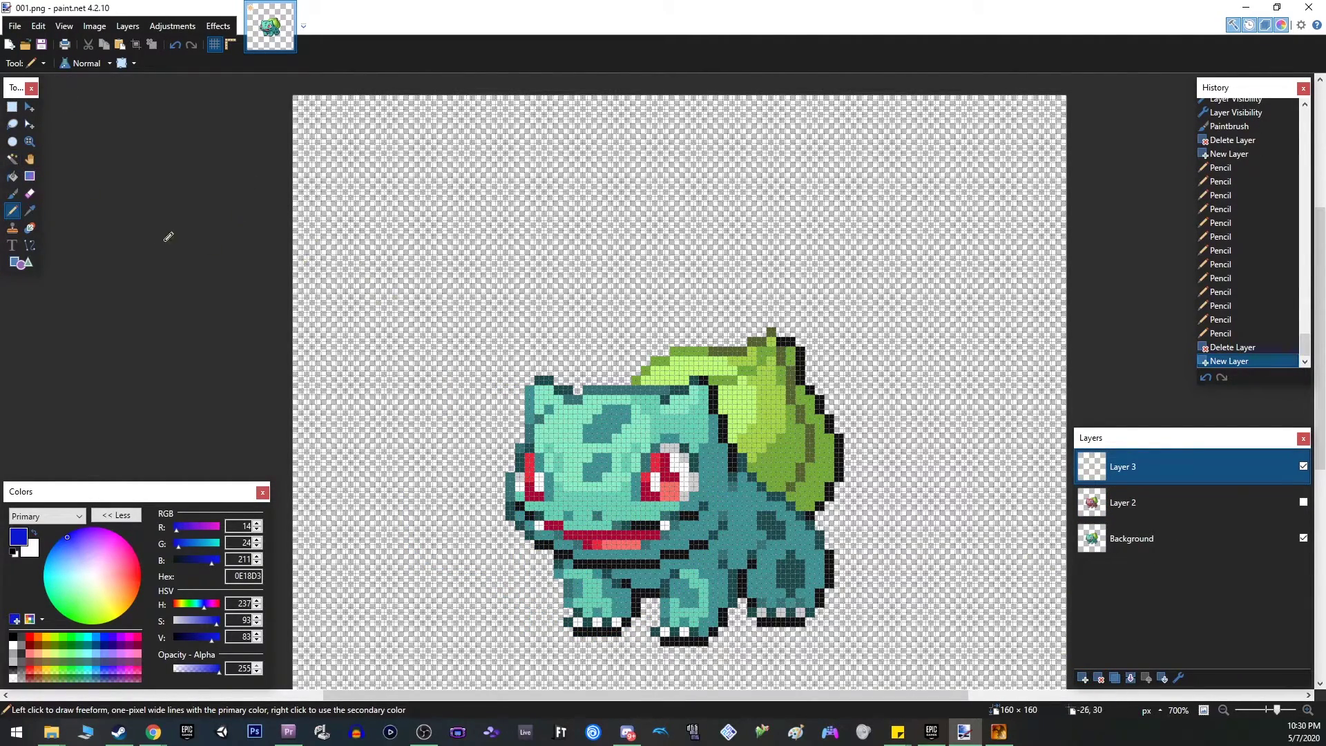
- Switch to the Paintbrush and reset the drawing colours to black and white
{"action": "left_click", "coordinate": [12, 194]}
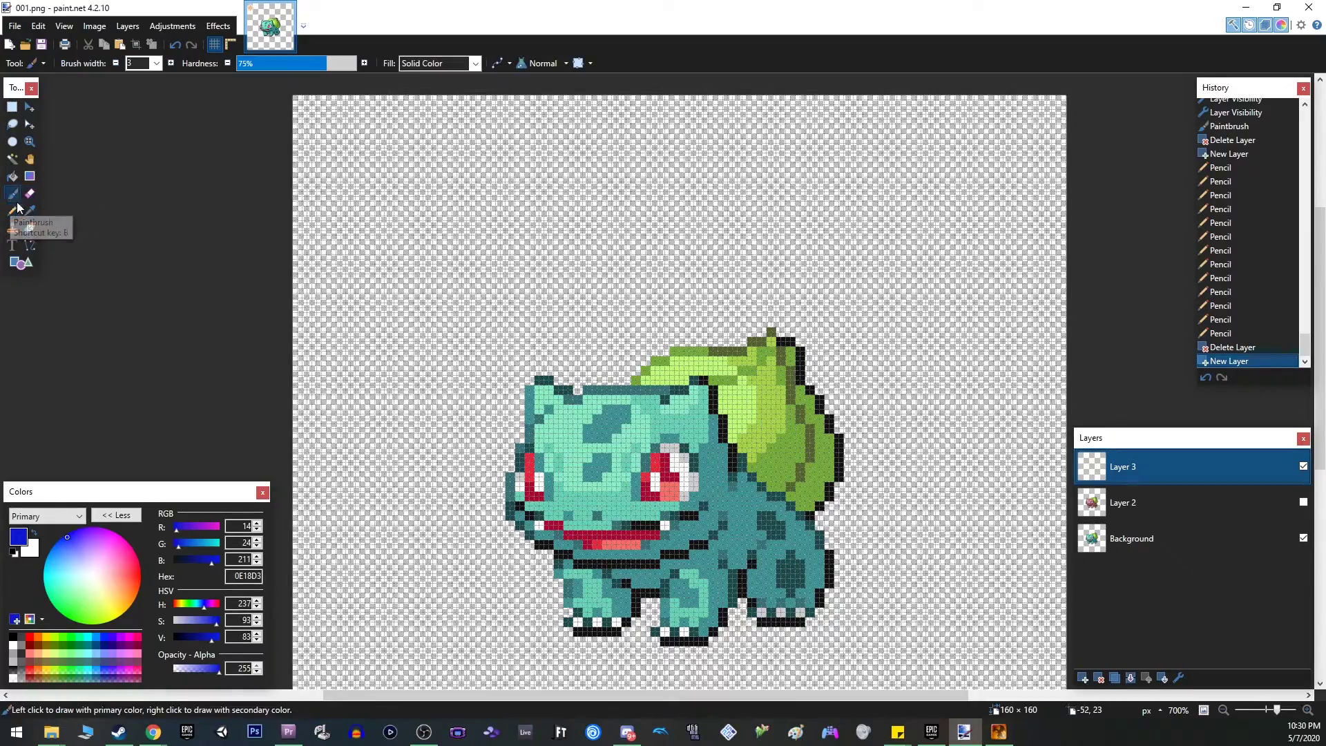
{"action": "scroll", "coordinate": [350, 358], "scroll_direction": "down", "scroll_amount": 3}
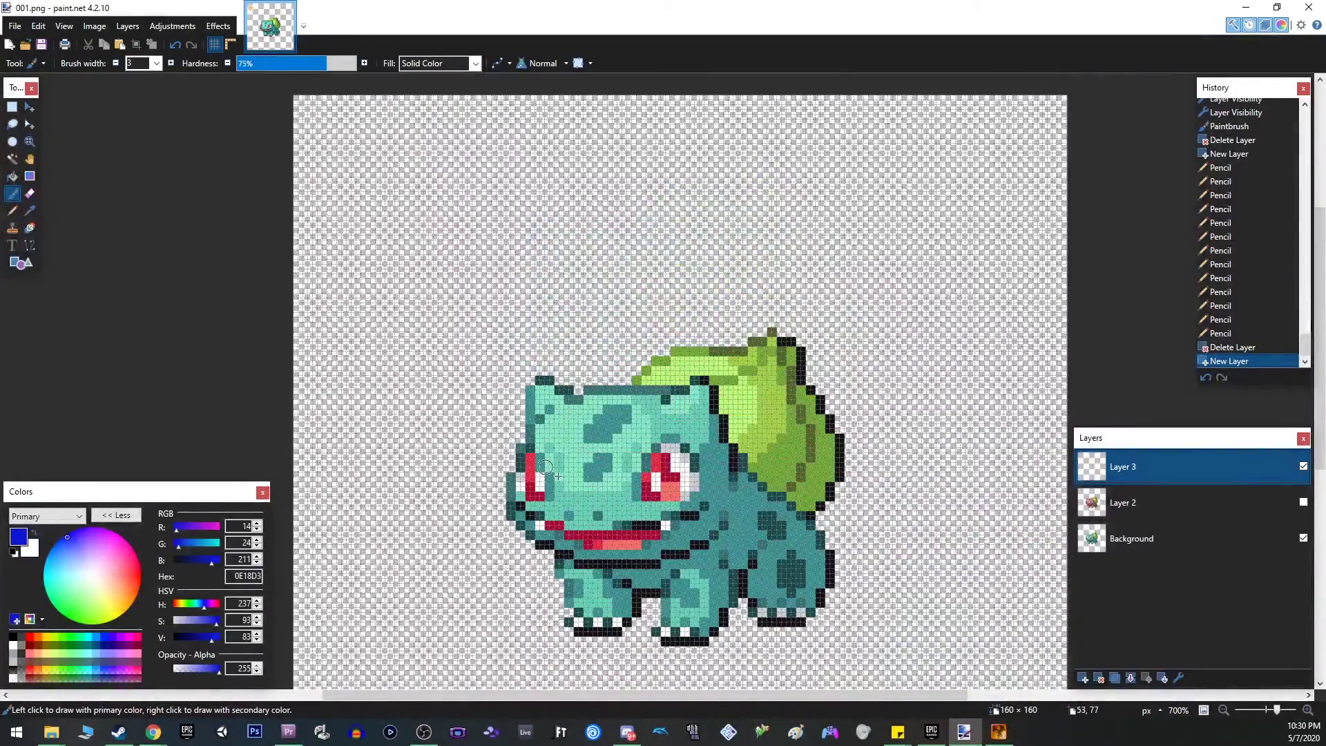
{"action": "scroll", "coordinate": [409, 373], "scroll_direction": "up", "scroll_amount": 2}
{"action": "left_click", "coordinate": [15, 553]}
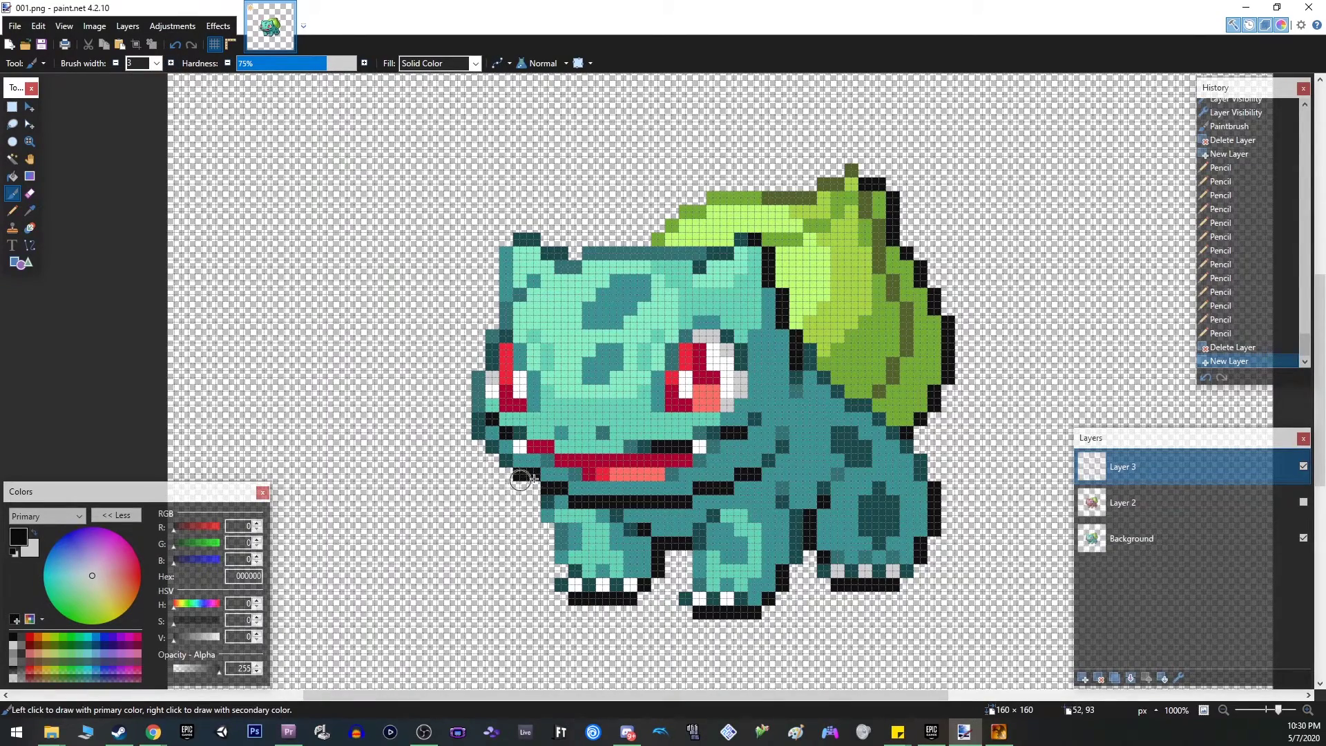
- Brush soft black strokes along the sprite's mouth, over both eyes and in arcs at both ears
{"action": "mouse_move", "coordinate": [471, 404]}
{"action": "left_mouse_down"}
{"action": "mouse_move", "coordinate": [599, 501]}
{"action": "mouse_move", "coordinate": [706, 471]}
{"action": "mouse_move", "coordinate": [766, 415]}
{"action": "left_mouse_up"}
{"action": "left_click_drag", "start_coordinate": [704, 294], "coordinate": [699, 387]}
{"action": "mouse_move", "coordinate": [502, 306]}
{"action": "left_mouse_down"}
{"action": "mouse_move", "coordinate": [510, 382]}
{"action": "mouse_move", "coordinate": [505, 295]}
{"action": "mouse_move", "coordinate": [466, 264]}
{"action": "mouse_move", "coordinate": [532, 239]}
{"action": "left_mouse_up"}
{"action": "mouse_move", "coordinate": [664, 277]}
{"action": "left_mouse_down"}
{"action": "mouse_move", "coordinate": [732, 221]}
{"action": "mouse_move", "coordinate": [746, 272]}
{"action": "left_mouse_up"}
{"action": "scroll", "coordinate": [692, 448], "scroll_direction": "down", "scroll_amount": 5}
{"action": "scroll", "coordinate": [692, 447], "scroll_direction": "up", "scroll_amount": 5}
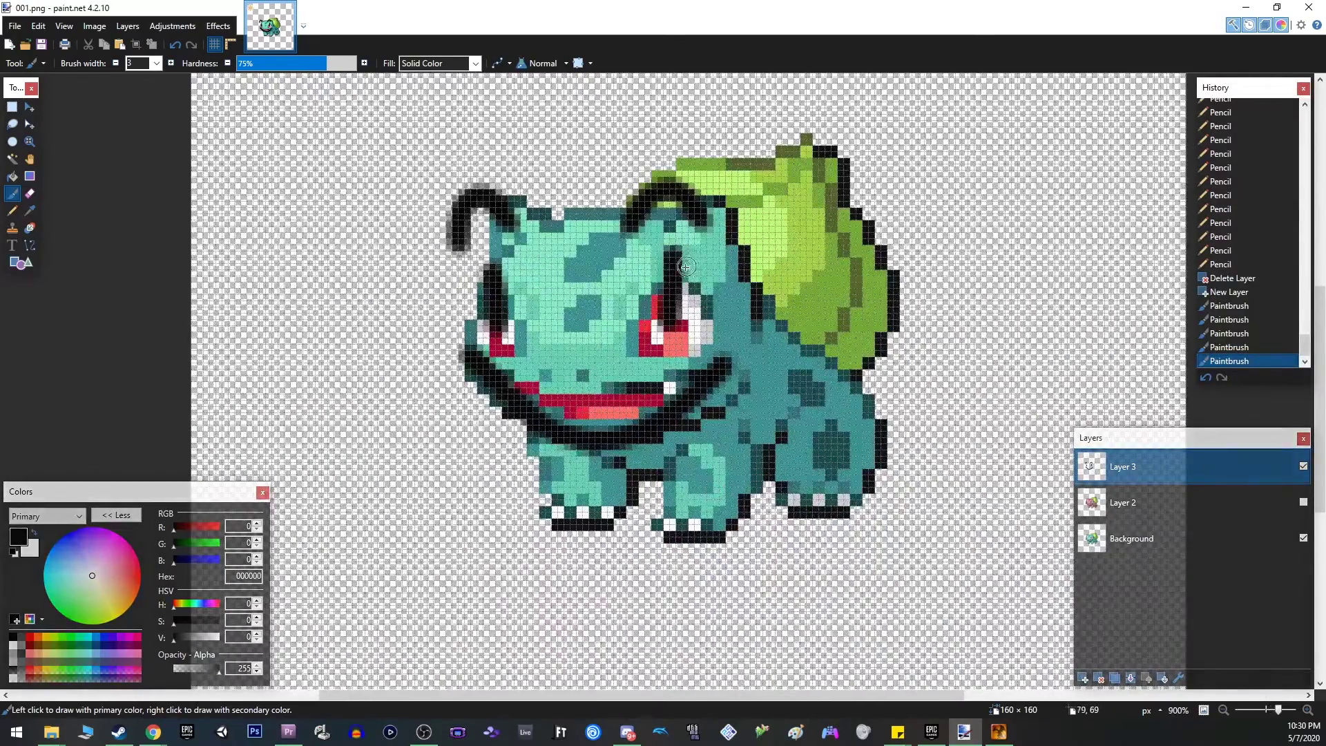
{"action": "mouse_move", "coordinate": [676, 325]}
{"action": "left_mouse_down"}
{"action": "mouse_move", "coordinate": [646, 304]}
{"action": "mouse_move", "coordinate": [639, 353]}
{"action": "left_mouse_up"}
{"action": "mouse_move", "coordinate": [459, 314]}
{"action": "left_mouse_down"}
{"action": "mouse_move", "coordinate": [511, 277]}
{"action": "mouse_move", "coordinate": [518, 339]}
{"action": "left_mouse_up"}
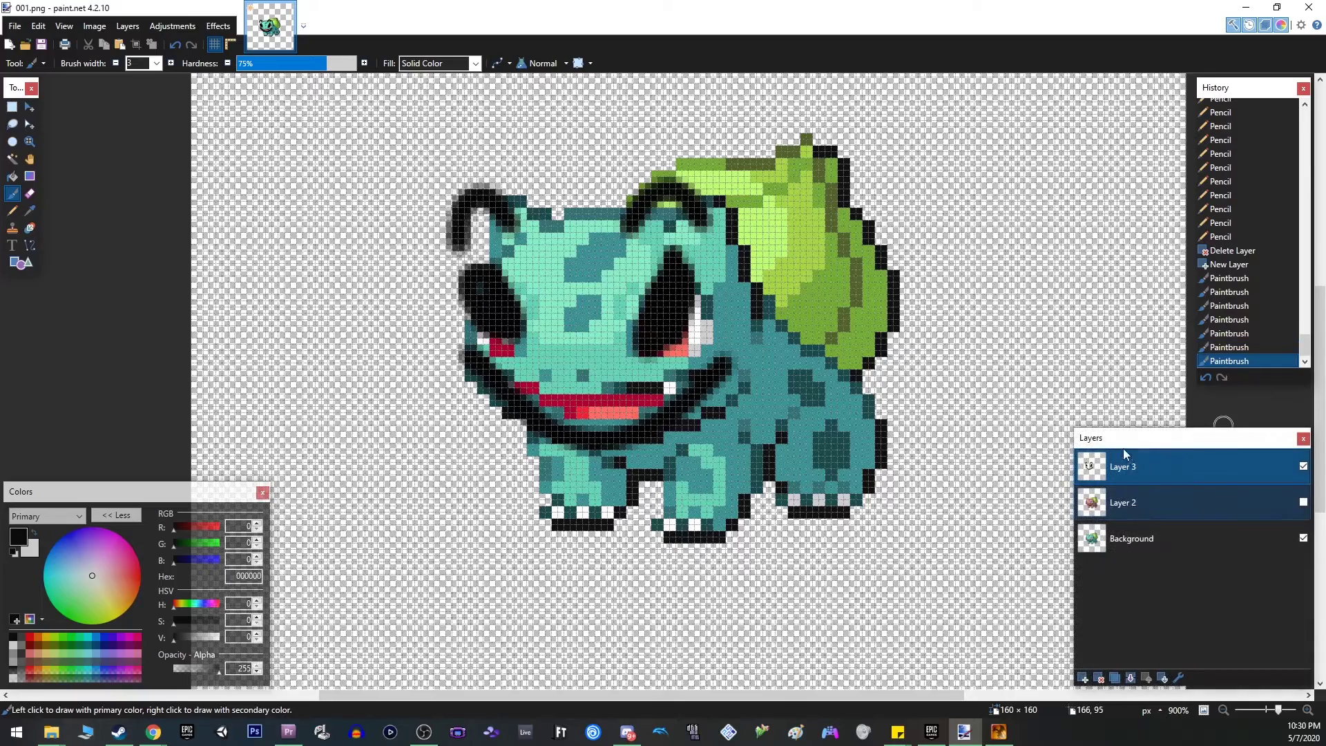
- Discard the layer with the soft black brush strokes and create a fresh one
{"action": "left_click", "coordinate": [1100, 679]}
{"action": "left_click", "coordinate": [1084, 679]}
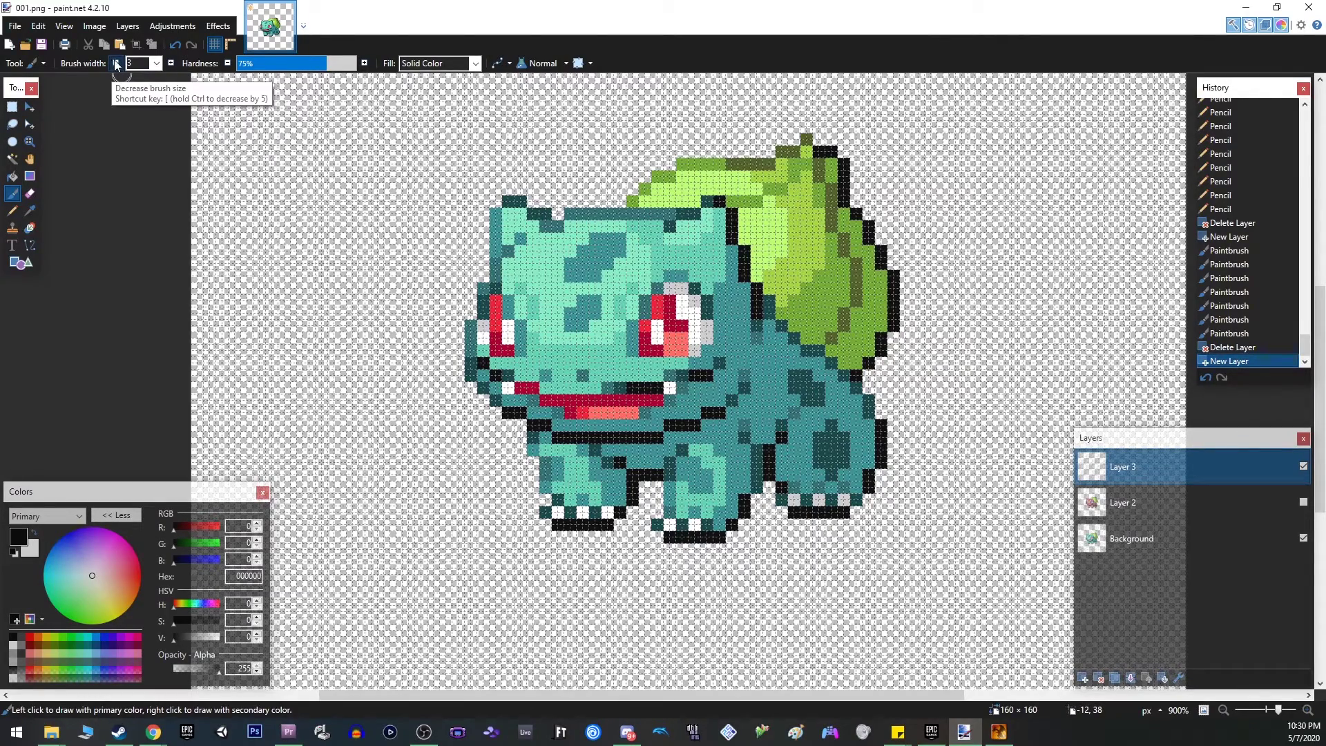
- Set the Paintbrush to width 2 and 100% hardness with antialiasing disabled
{"action": "left_click_drag", "start_coordinate": [308, 62], "coordinate": [366, 64]}
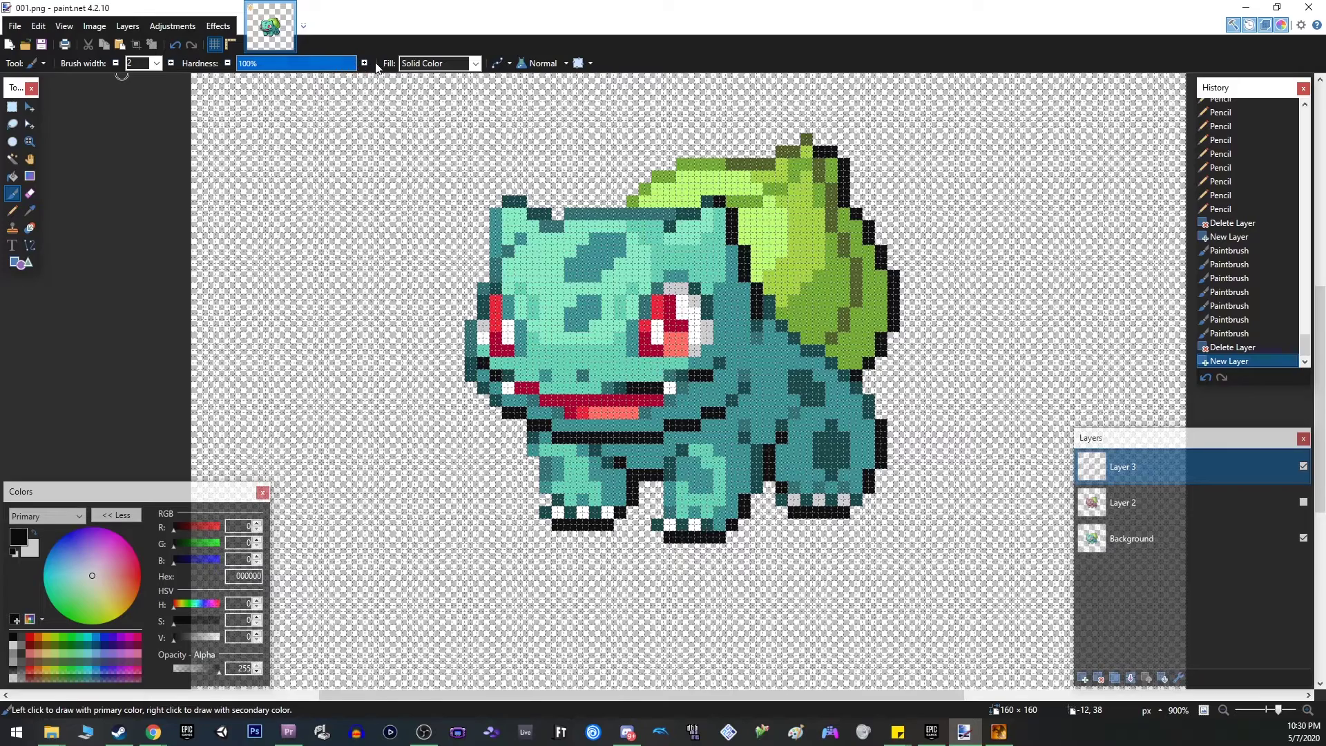
{"action": "left_click", "coordinate": [511, 65]}
{"action": "left_click", "coordinate": [511, 66]}
{"action": "left_click", "coordinate": [508, 66]}
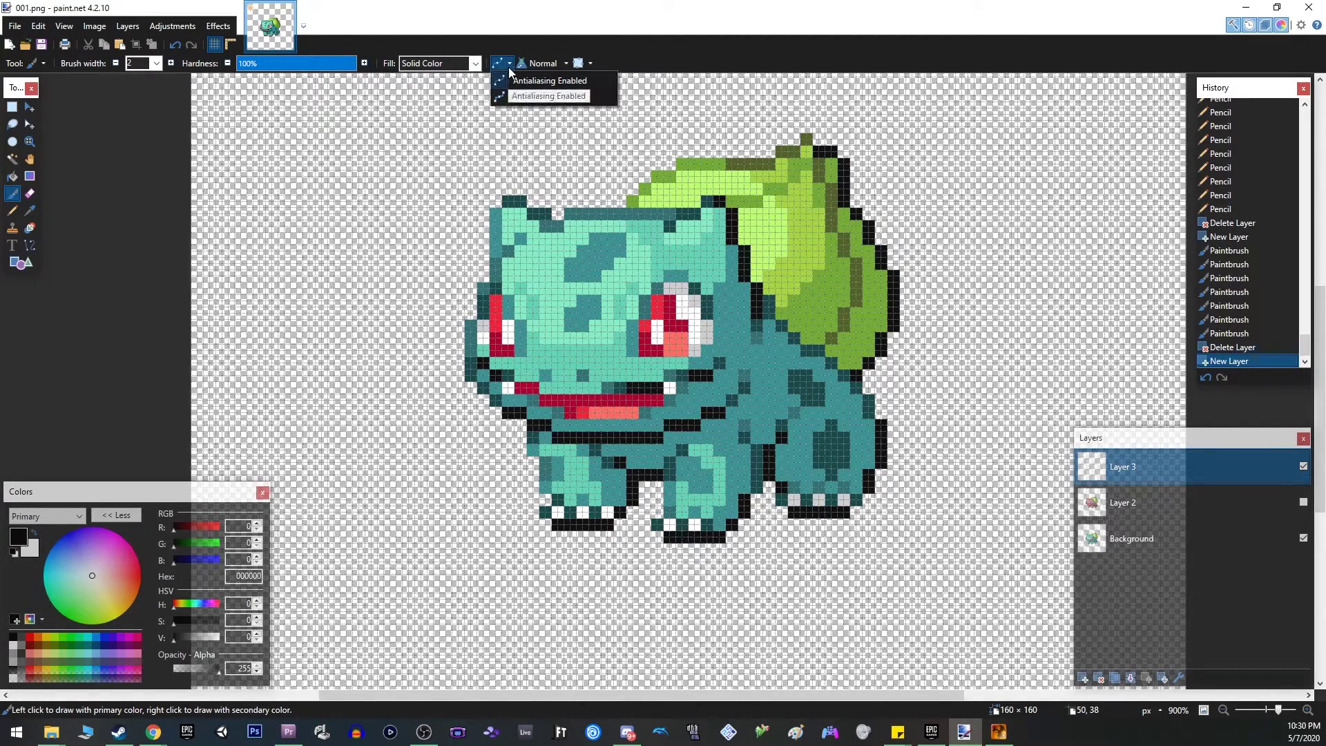
{"action": "left_click", "coordinate": [507, 66]}
{"action": "left_click", "coordinate": [507, 66]}
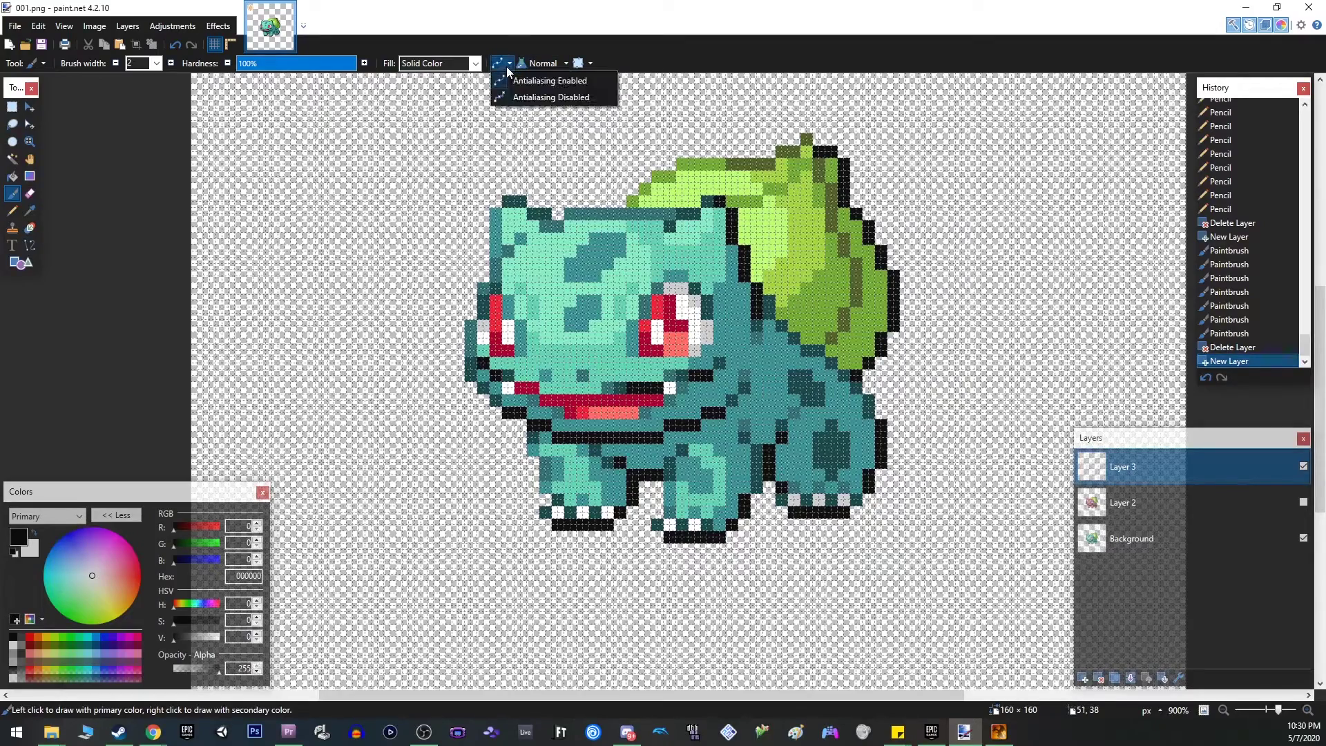
{"action": "left_click", "coordinate": [532, 98]}
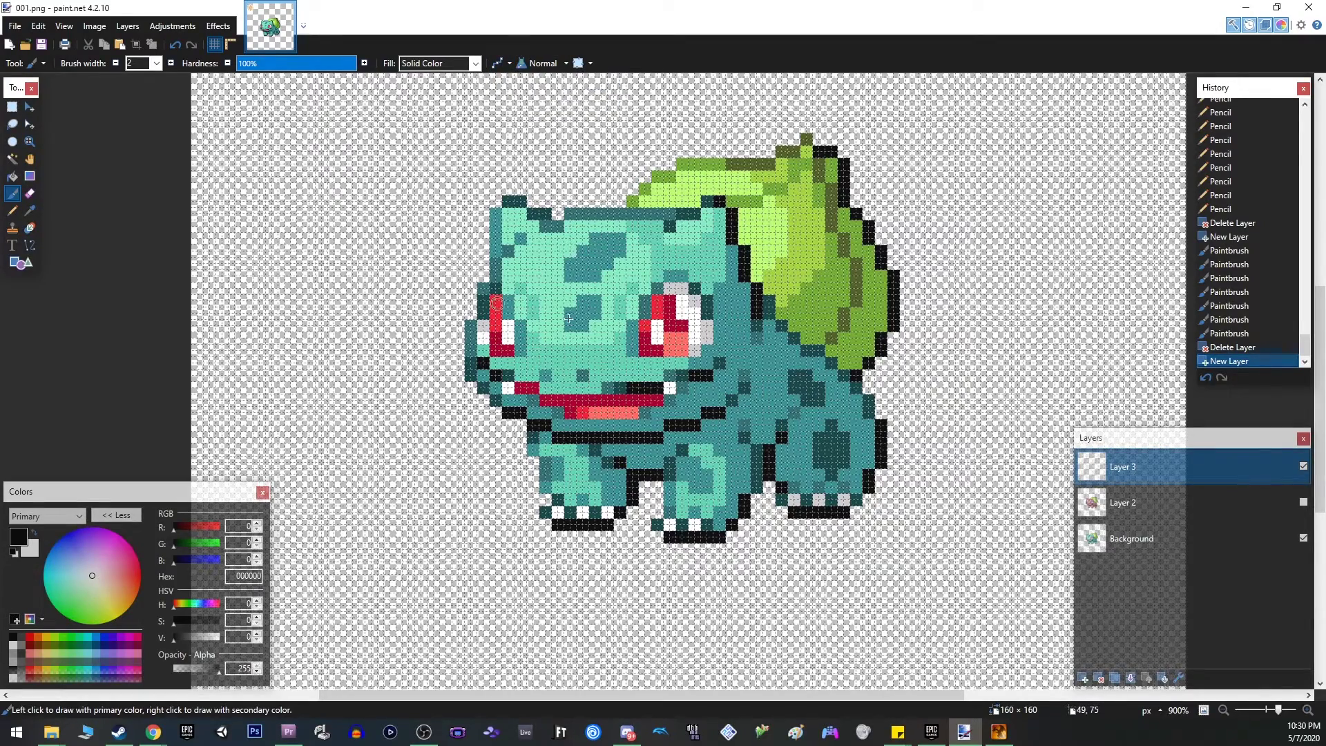
- Paint a V-shaped chain of black two-pixel blocks in front of the sprite's face, ending at its cheek
{"action": "scroll", "coordinate": [402, 304], "scroll_direction": "up", "scroll_amount": 4}
{"action": "left_click_drag", "start_coordinate": [421, 266], "coordinate": [423, 309]}
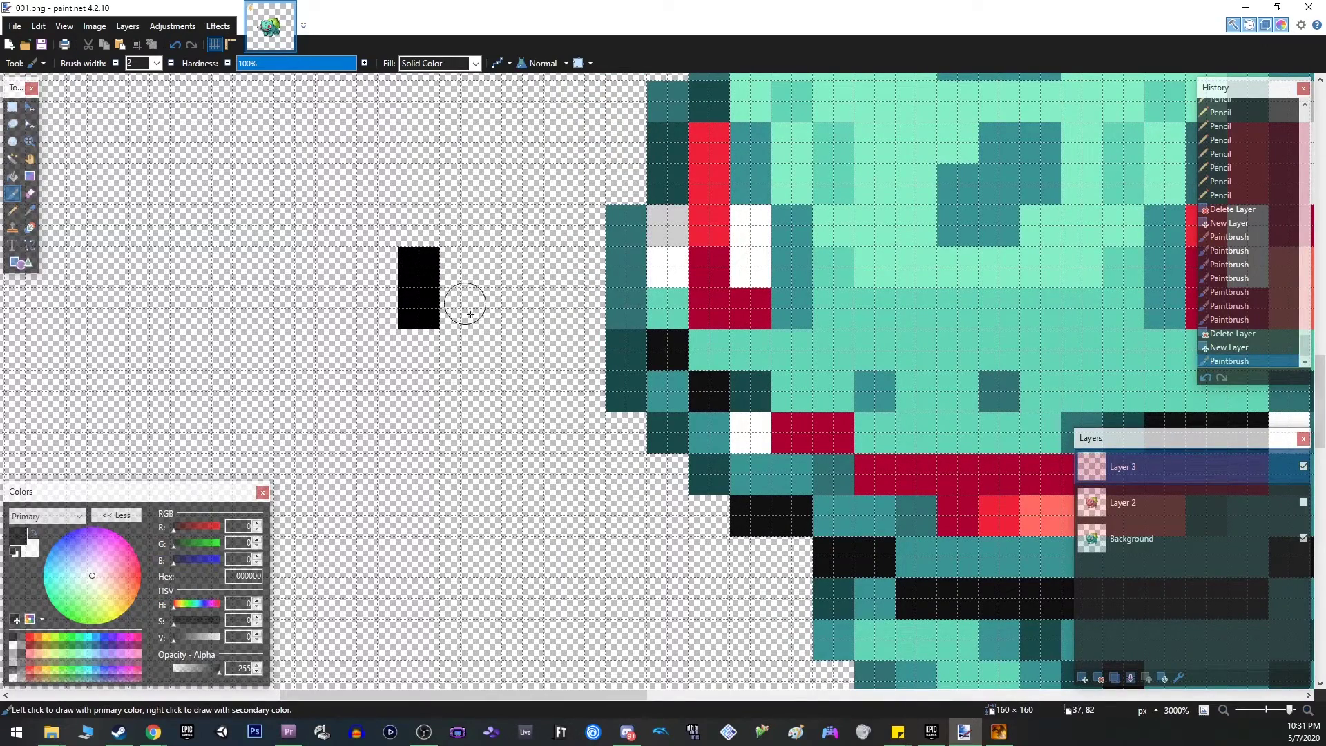
{"action": "left_click", "coordinate": [470, 346]}
{"action": "left_click", "coordinate": [504, 391]}
{"action": "left_click", "coordinate": [543, 350]}
{"action": "left_click", "coordinate": [584, 309]}
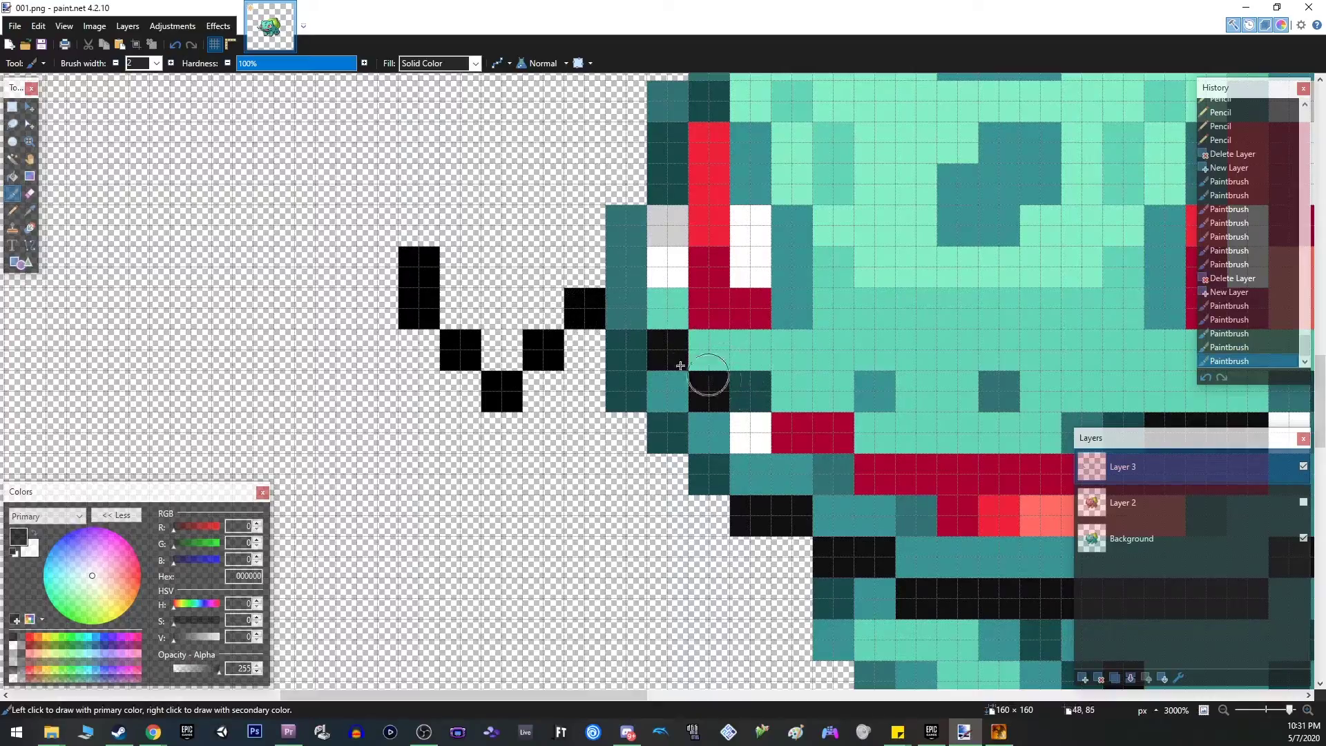
{"action": "scroll", "coordinate": [716, 380], "scroll_direction": "down", "scroll_amount": 5}
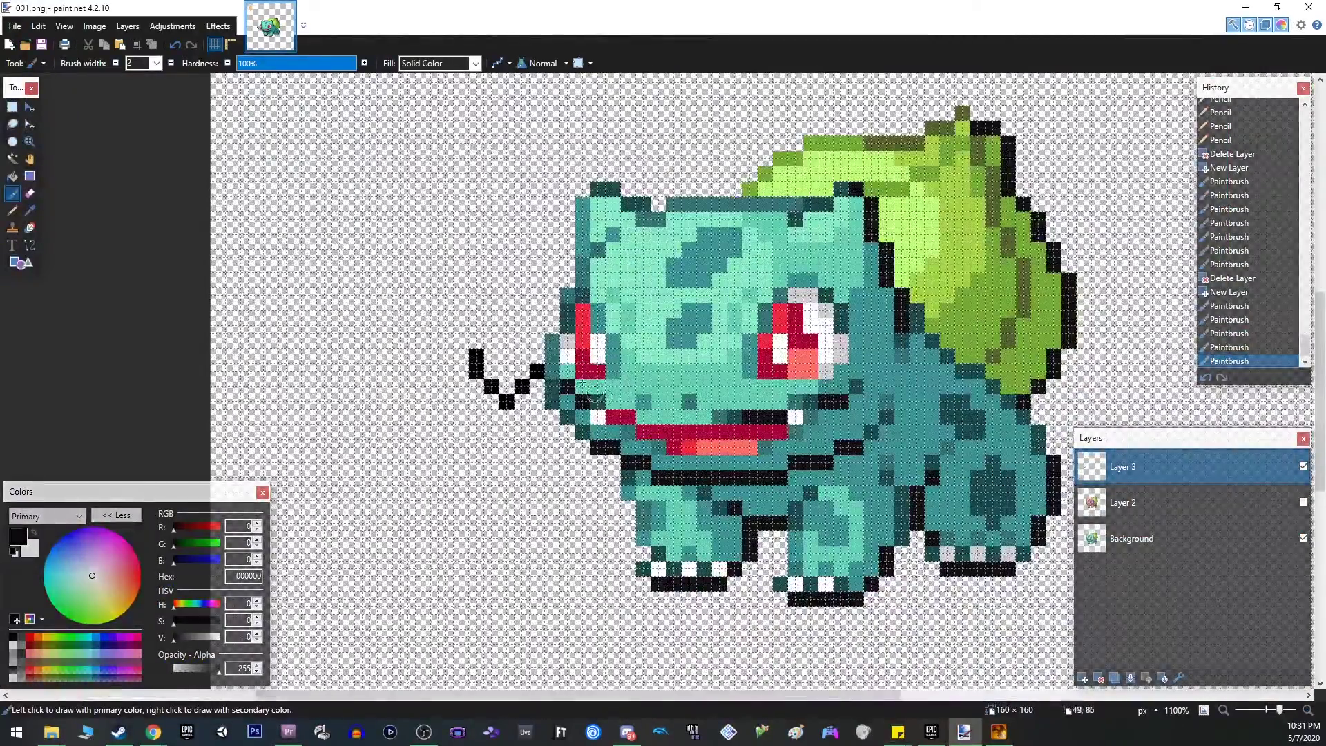
- Continue the black block chain from its outer end diagonally upward in front of the sprite's eye
{"action": "scroll", "coordinate": [536, 351], "scroll_direction": "up", "scroll_amount": 5}
{"action": "left_click", "coordinate": [425, 341]}
{"action": "left_click", "coordinate": [477, 289]}
{"action": "left_click", "coordinate": [476, 236]}
{"action": "left_click", "coordinate": [528, 183]}
{"action": "left_click", "coordinate": [555, 131]}
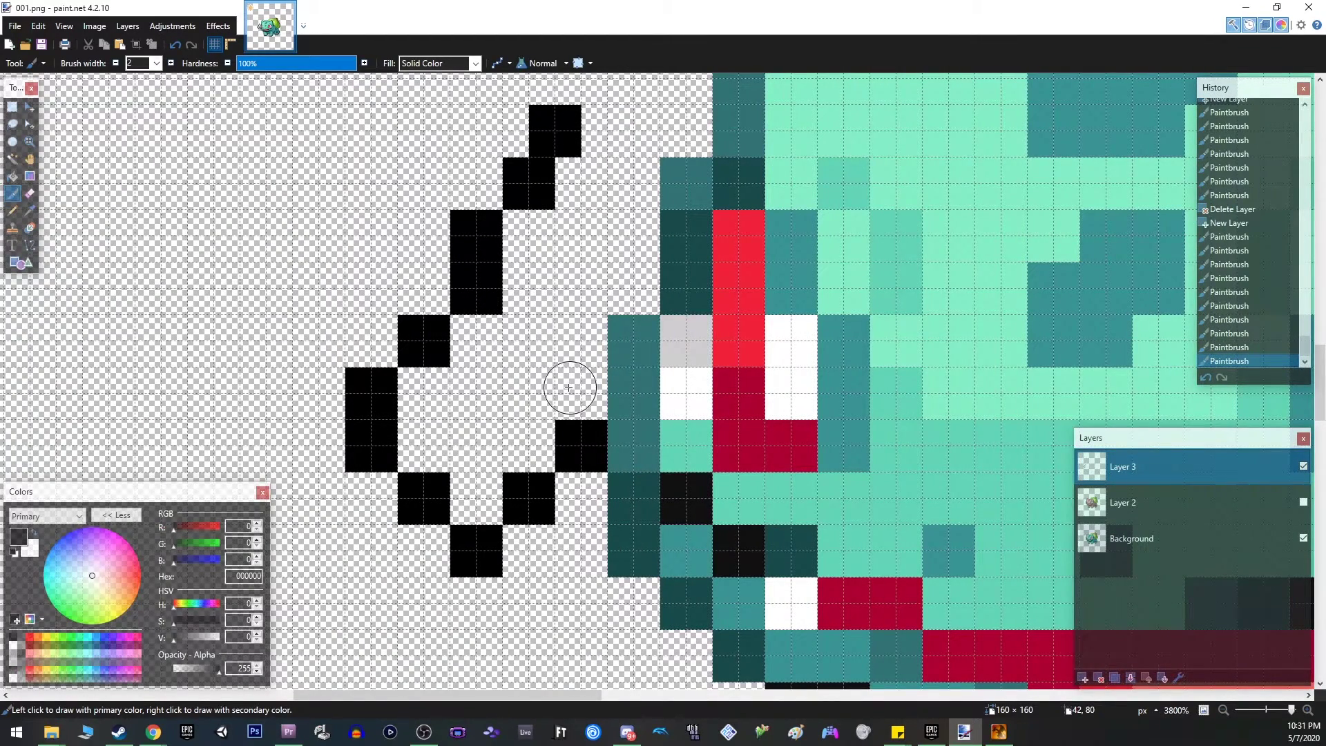
- Try extending the chain with two more black blocks toward the sprite's ear
{"action": "scroll", "coordinate": [556, 251], "scroll_direction": "up", "scroll_amount": 3}
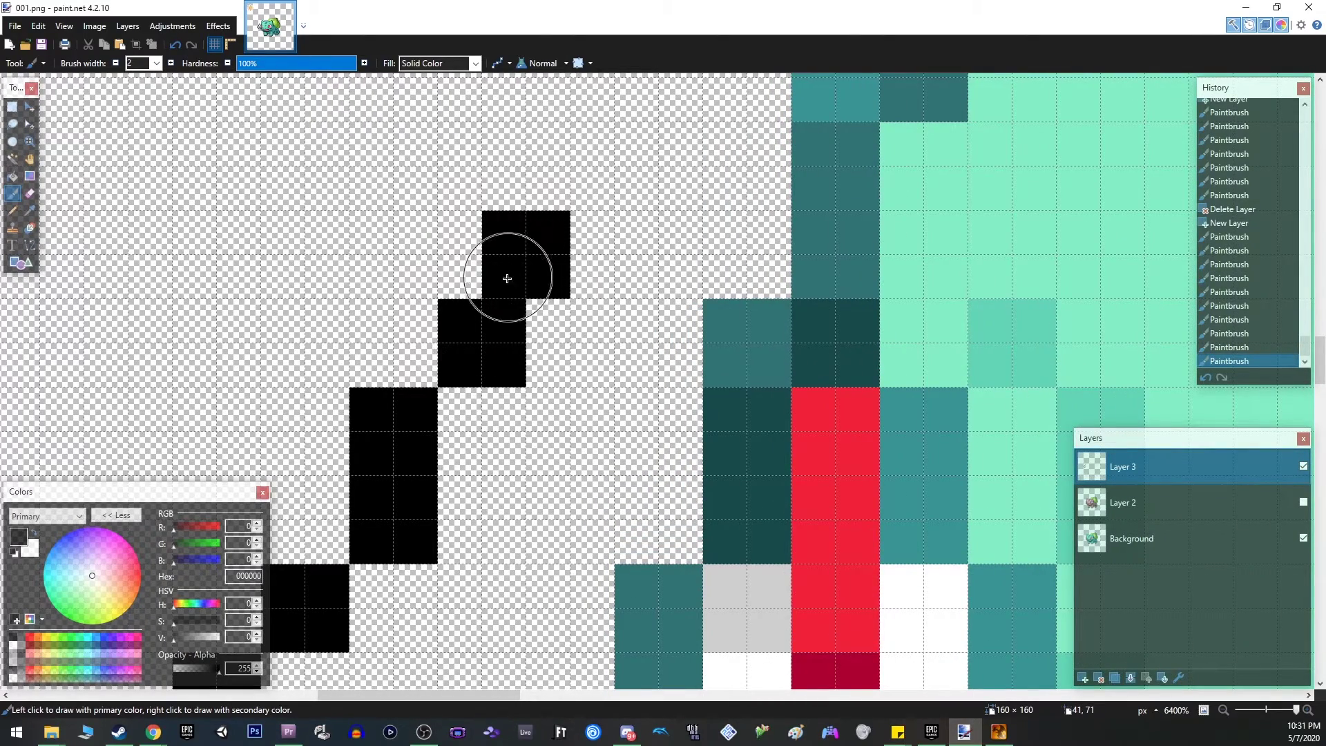
{"action": "left_click", "coordinate": [571, 166]}
{"action": "left_click", "coordinate": [615, 90]}
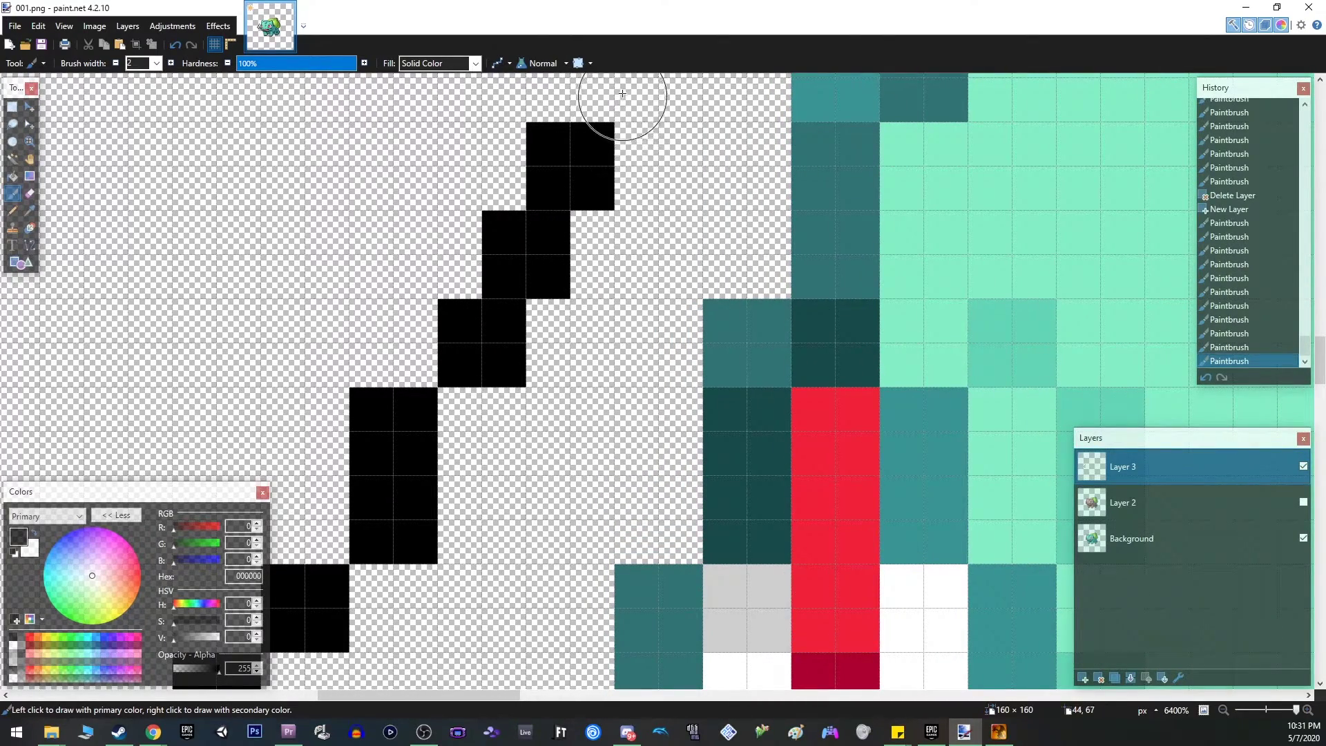
{"action": "scroll", "coordinate": [551, 391], "scroll_direction": "down", "scroll_amount": 4}
{"action": "scroll", "coordinate": [545, 392], "scroll_direction": "up", "scroll_amount": 4}
- Undo the last three black blocks and repaint two that meet corner to corner along the diagonal
{"action": "key", "text": "ctrl+z"}
{"action": "key", "text": "ctrl+z"}
{"action": "key", "text": "ctrl+z"}
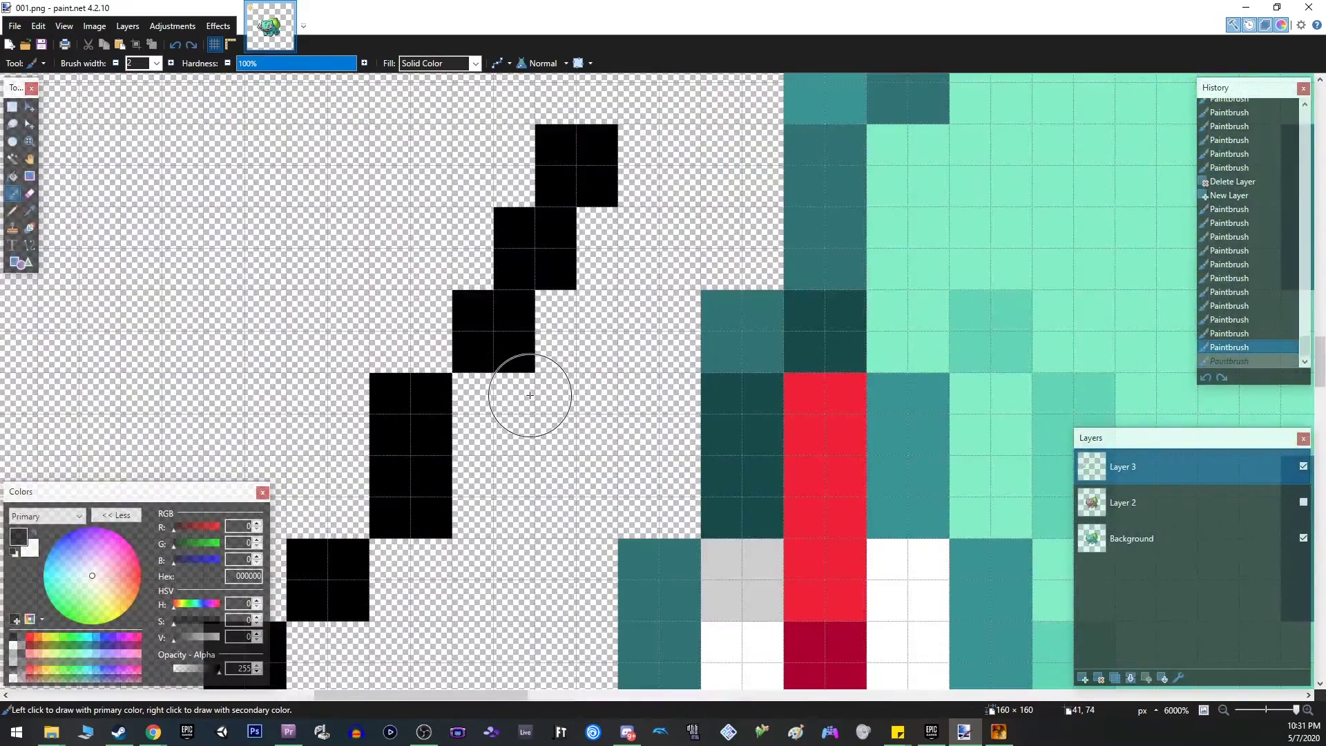
{"action": "left_click", "coordinate": [573, 250]}
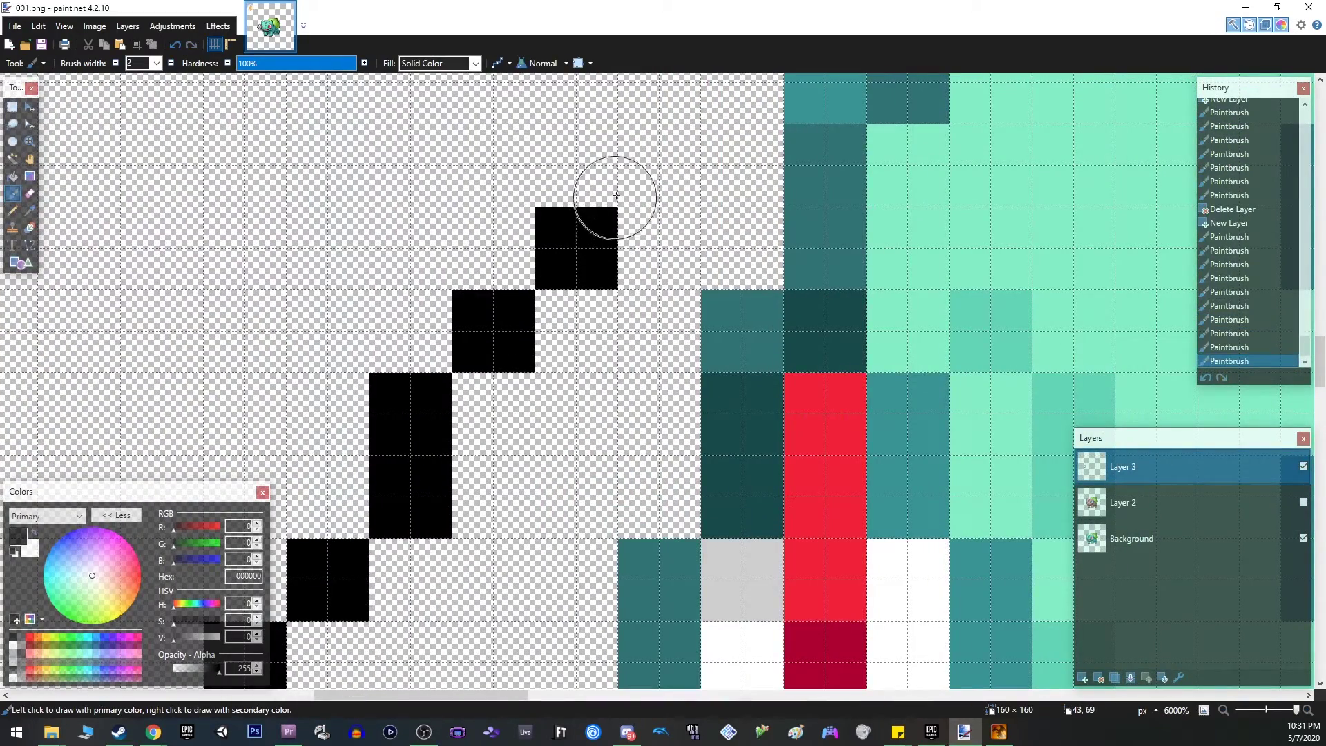
{"action": "left_click", "coordinate": [662, 166]}
- Try adding a misaligned black block beside the diagonal chain and undo it
{"action": "key", "text": "alt"}
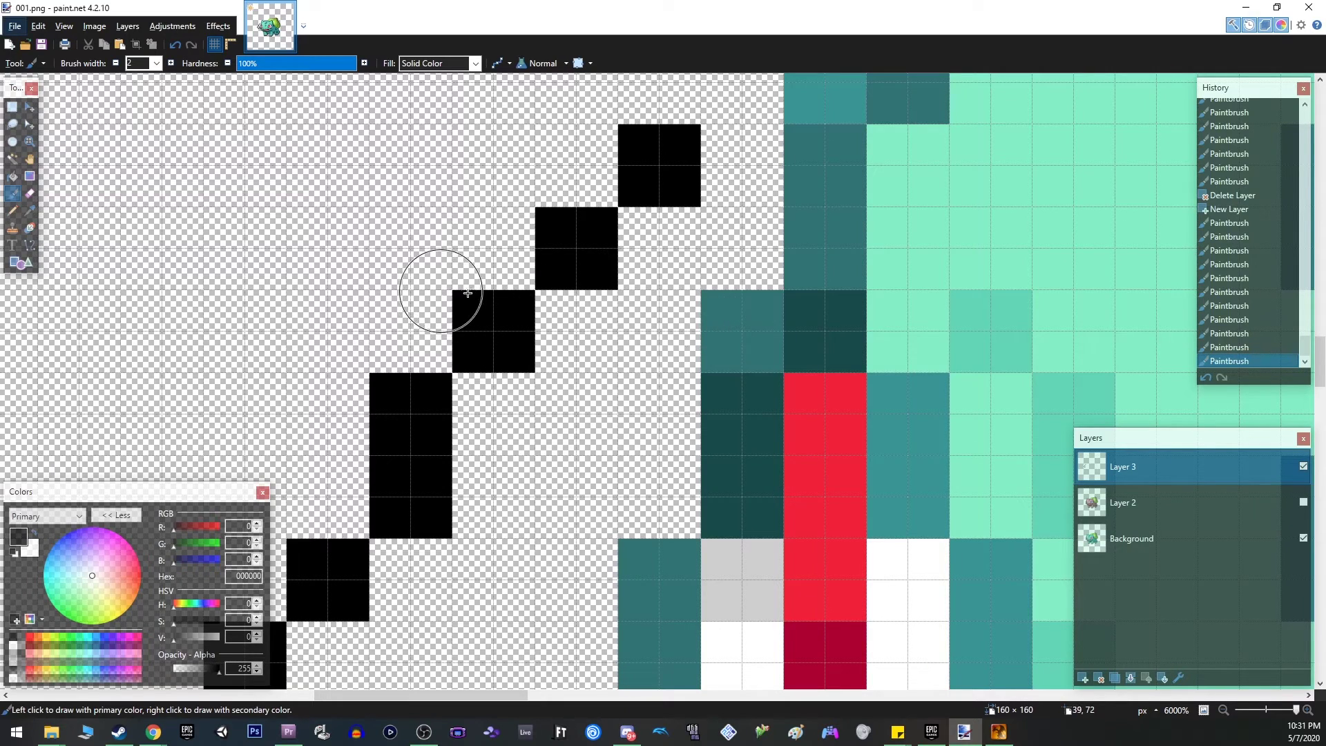
{"action": "left_click", "coordinate": [410, 263]}
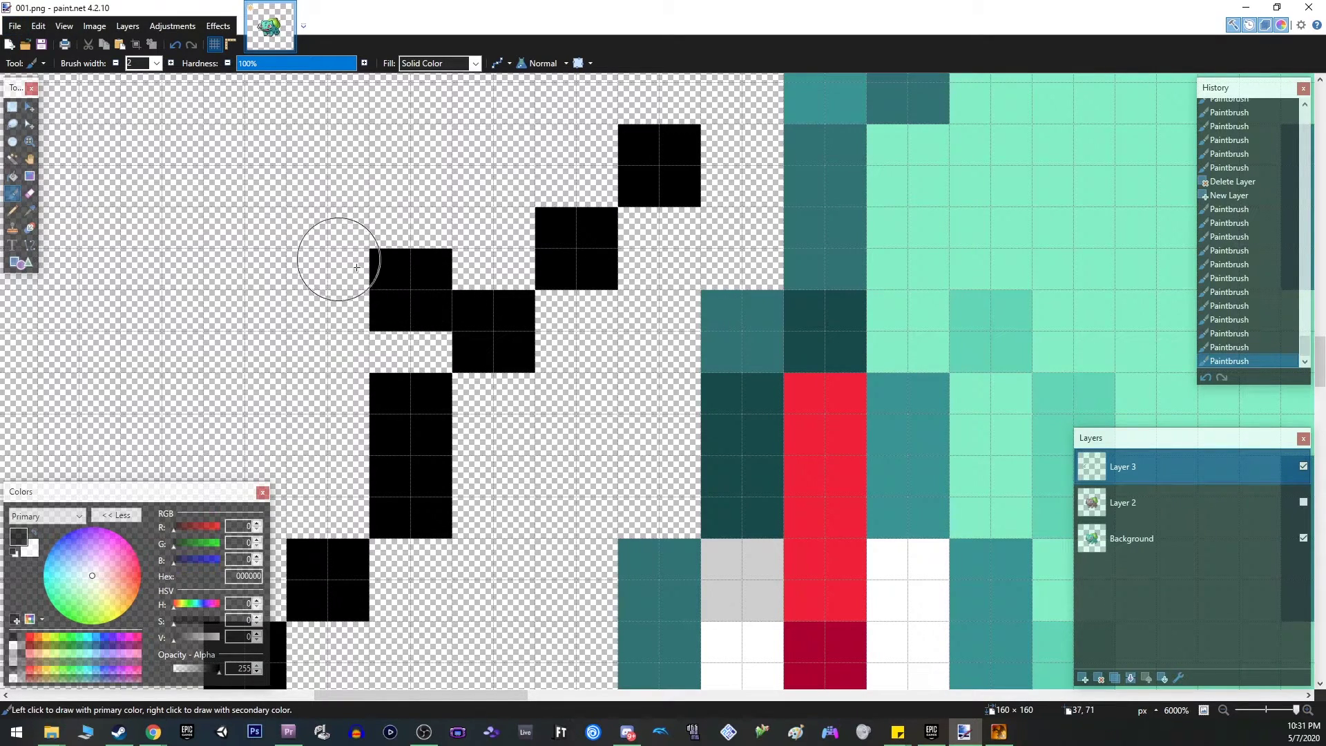
{"action": "key", "text": "ctrl+z"}
- Paint three black two-pixel blocks on the empty canvas beside the chain, each offset by one pixel vertically
{"action": "left_click", "coordinate": [190, 197]}
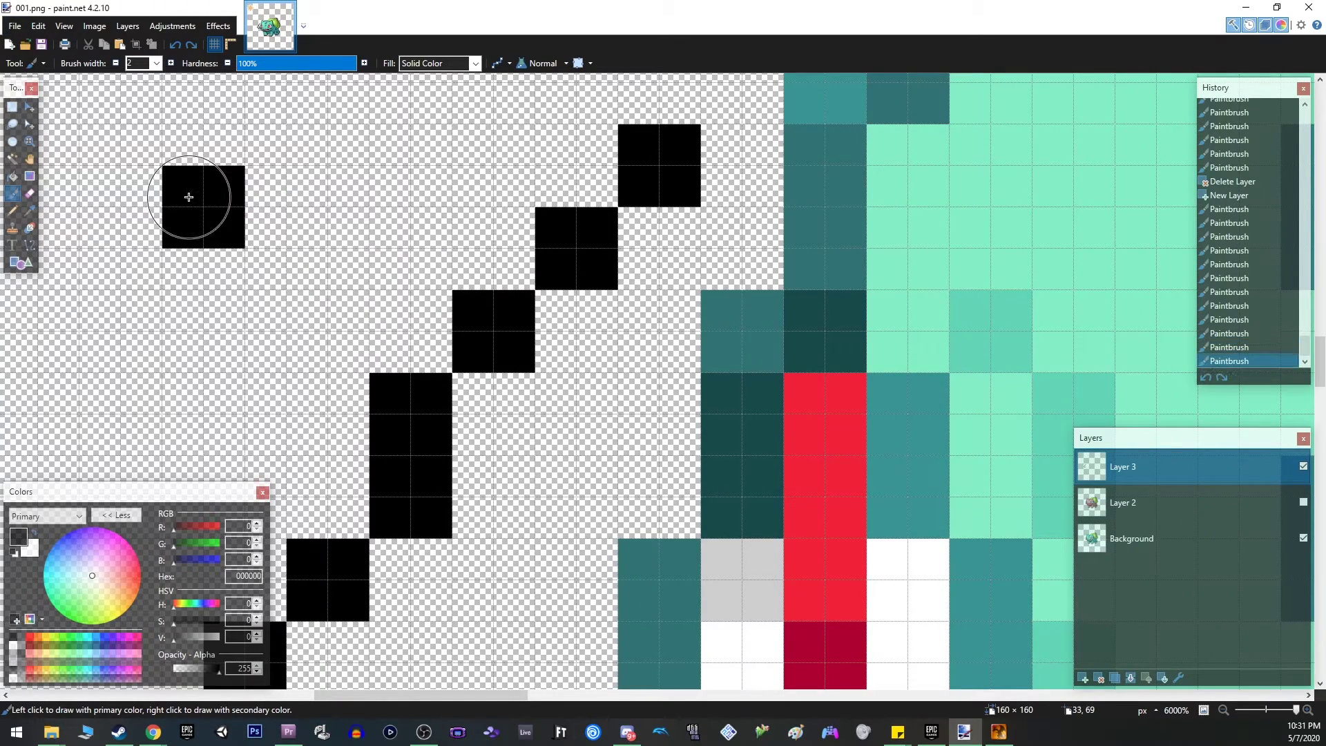
{"action": "left_click", "coordinate": [292, 253]}
{"action": "left_click", "coordinate": [366, 206]}
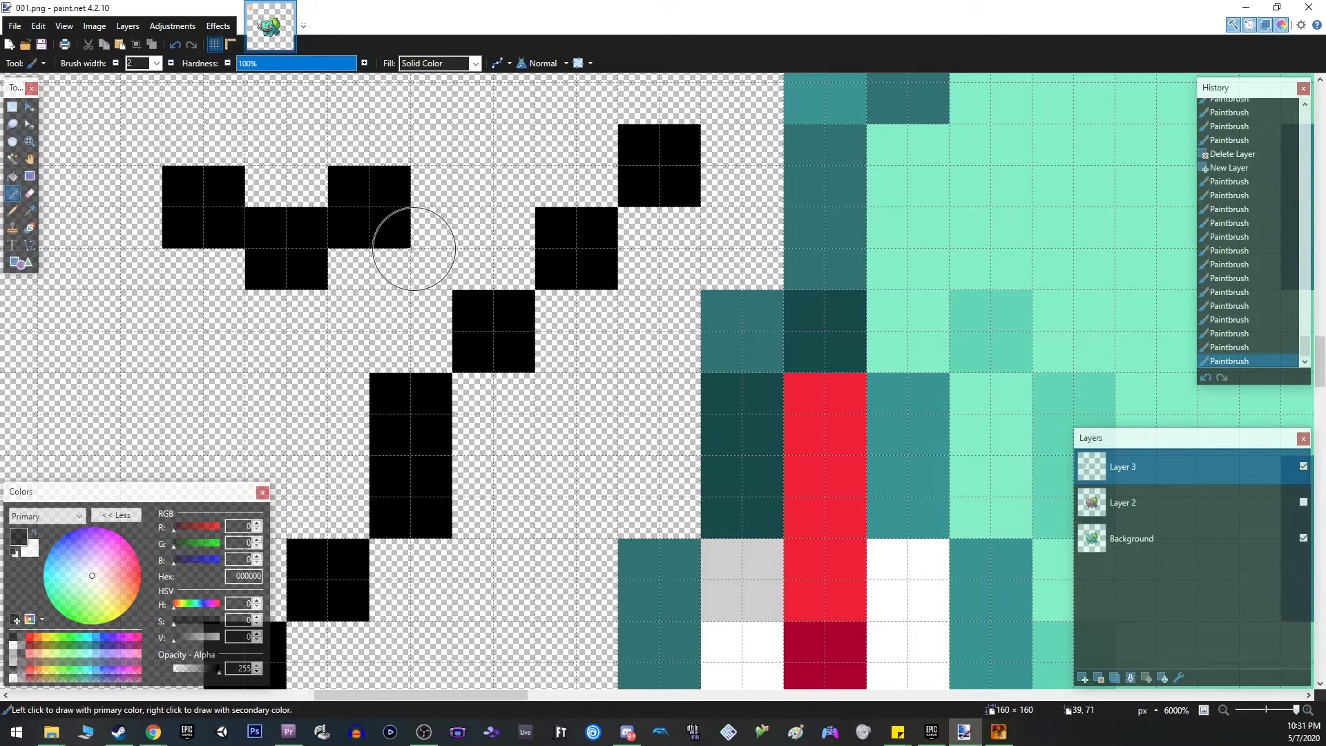
- Undo the last two black blocks beside the chain and repaint them so all three meet corner to corner
{"action": "key", "text": "ctrl+z"}
{"action": "key", "text": "ctrl+z"}
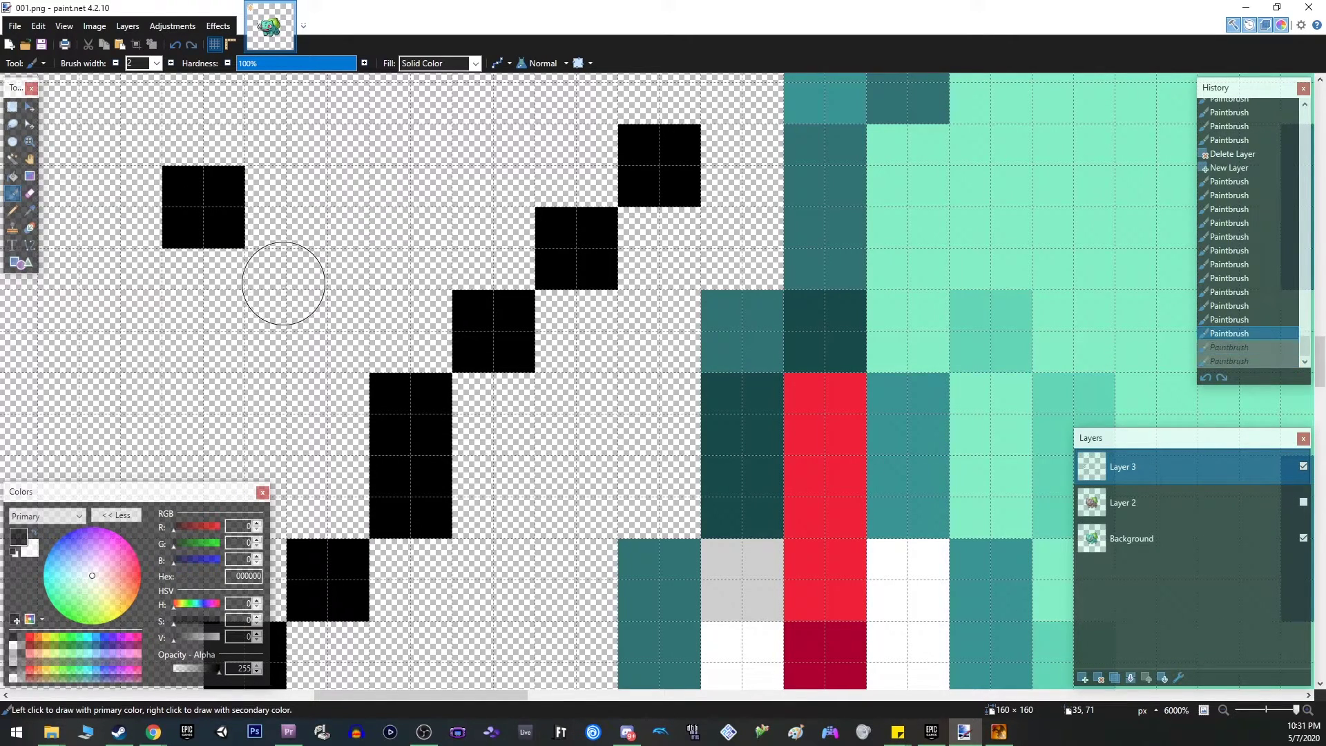
{"action": "left_click", "coordinate": [284, 276]}
{"action": "left_click", "coordinate": [358, 211]}
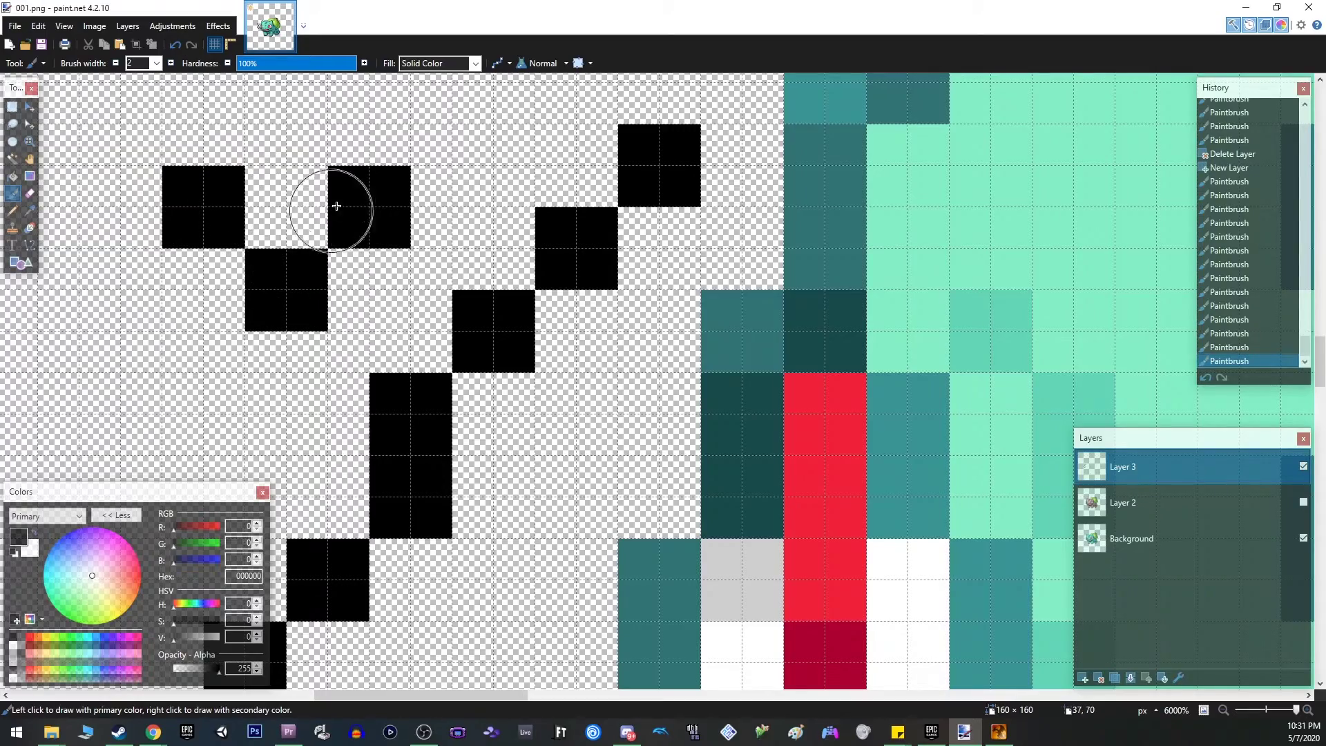
- Erase all the black practice blocks beside the sprite on Layer 3 with the two-pixel Eraser
{"action": "scroll", "coordinate": [484, 429], "scroll_direction": "down", "scroll_amount": 1}
{"action": "scroll", "coordinate": [495, 442], "scroll_direction": "down", "scroll_amount": 6}
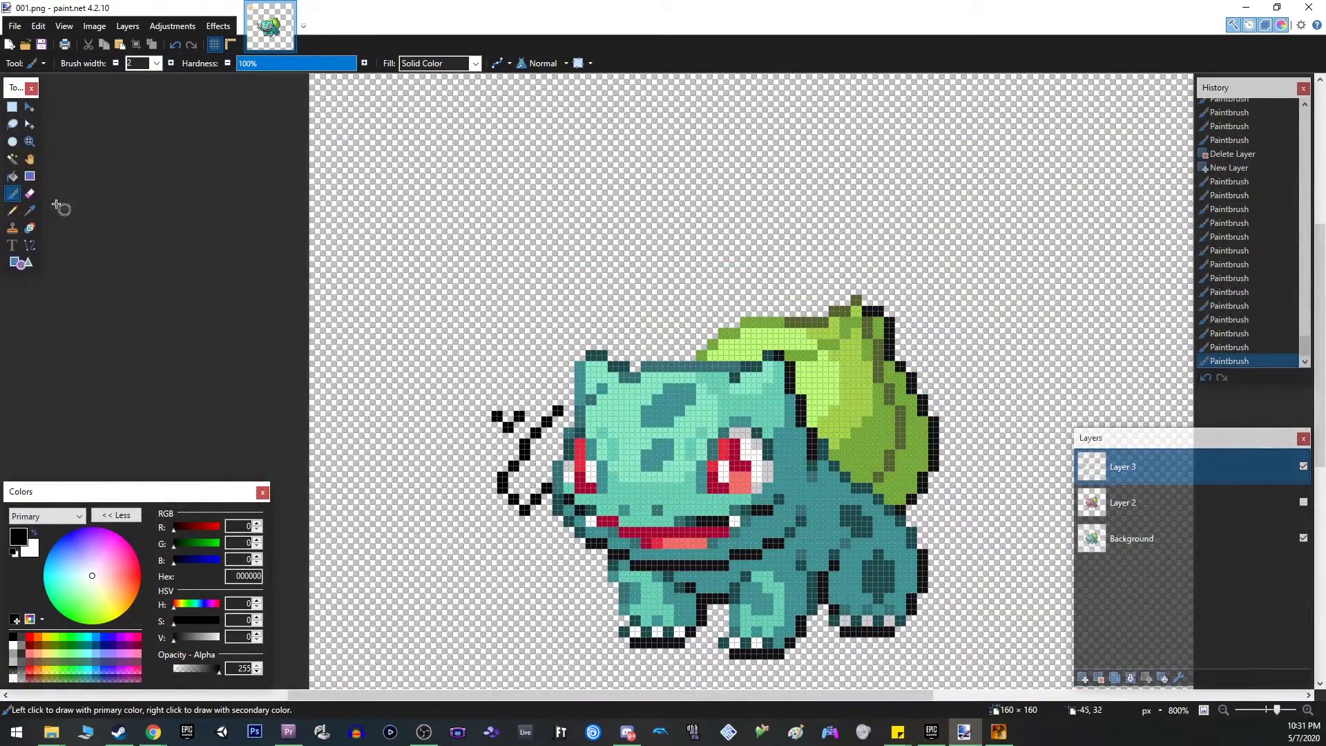
{"action": "left_click", "coordinate": [30, 194]}
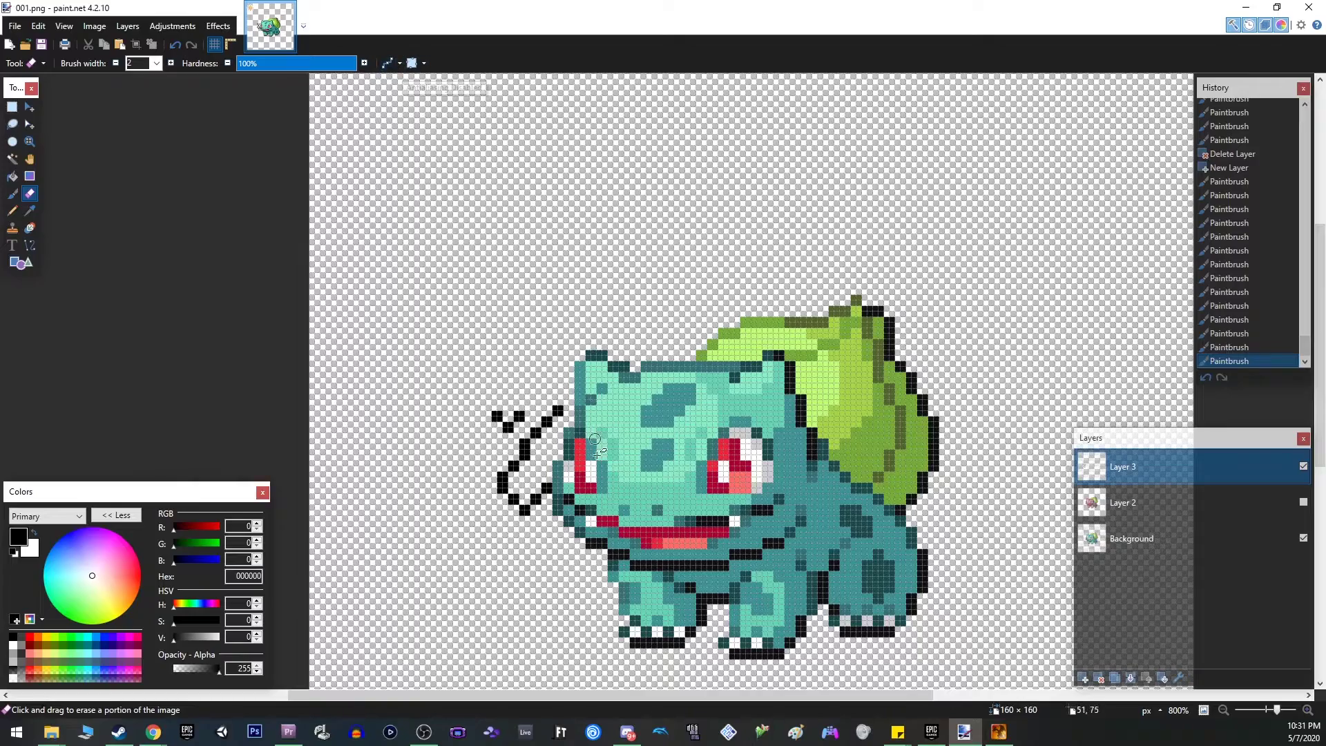
{"action": "scroll", "coordinate": [606, 496], "scroll_direction": "up", "scroll_amount": 5}
{"action": "mouse_move", "coordinate": [525, 338]}
{"action": "left_mouse_down"}
{"action": "mouse_move", "coordinate": [484, 379]}
{"action": "mouse_move", "coordinate": [468, 290]}
{"action": "mouse_move", "coordinate": [399, 304]}
{"action": "mouse_move", "coordinate": [646, 358]}
{"action": "mouse_move", "coordinate": [578, 373]}
{"action": "mouse_move", "coordinate": [427, 284]}
{"action": "mouse_move", "coordinate": [391, 336]}
{"action": "mouse_move", "coordinate": [415, 463]}
{"action": "mouse_move", "coordinate": [385, 521]}
{"action": "mouse_move", "coordinate": [503, 501]}
{"action": "left_mouse_up"}
{"action": "left_click", "coordinate": [465, 412]}
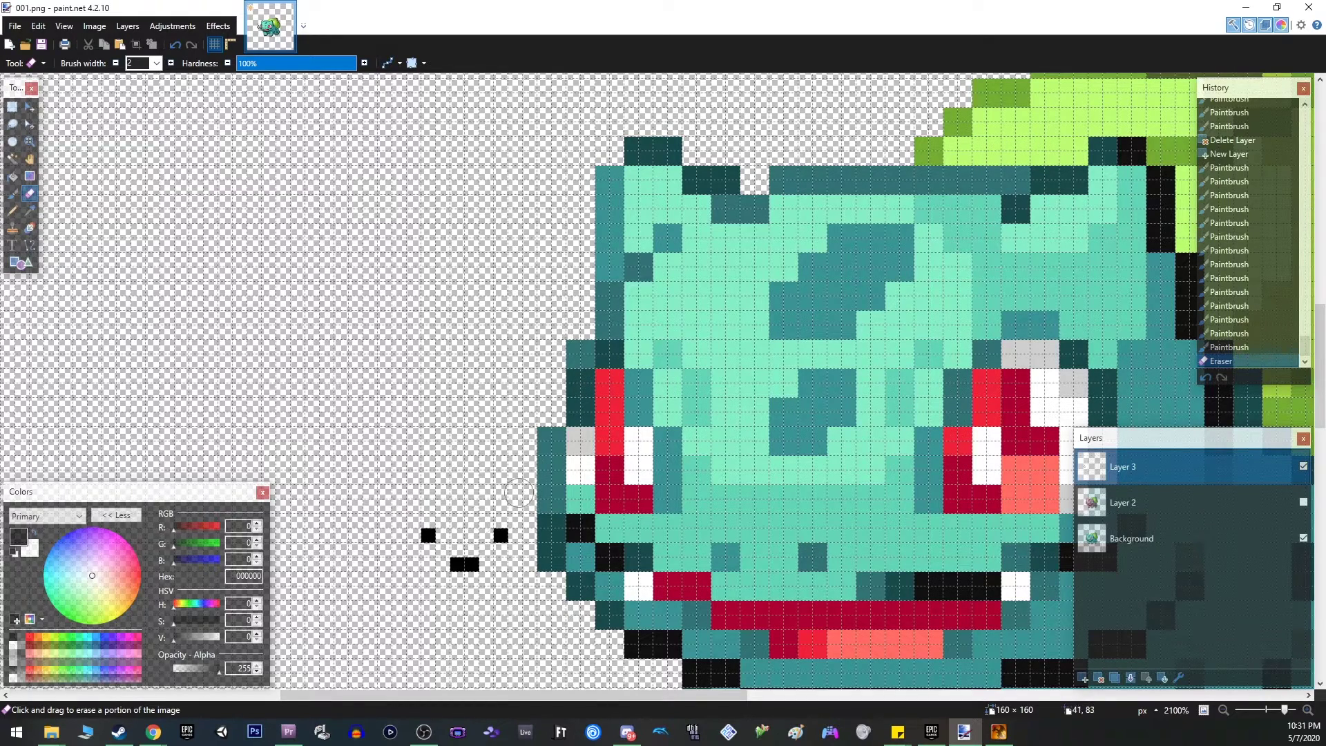
{"action": "left_click_drag", "start_coordinate": [408, 518], "coordinate": [423, 514]}
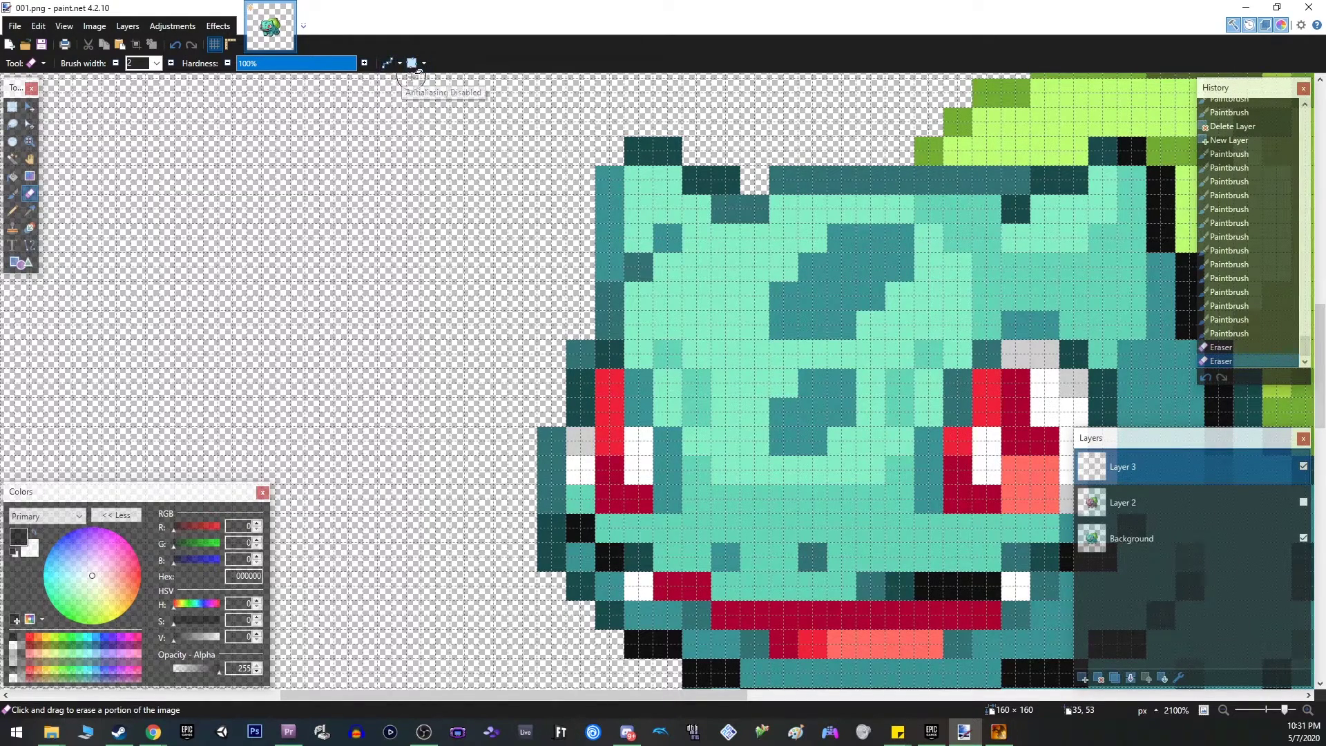
- Try erasing across the sprite's face on the Background layer with antialiasing enabled, and undo the stroke
{"action": "left_click", "coordinate": [400, 63]}
{"action": "left_click", "coordinate": [414, 98]}
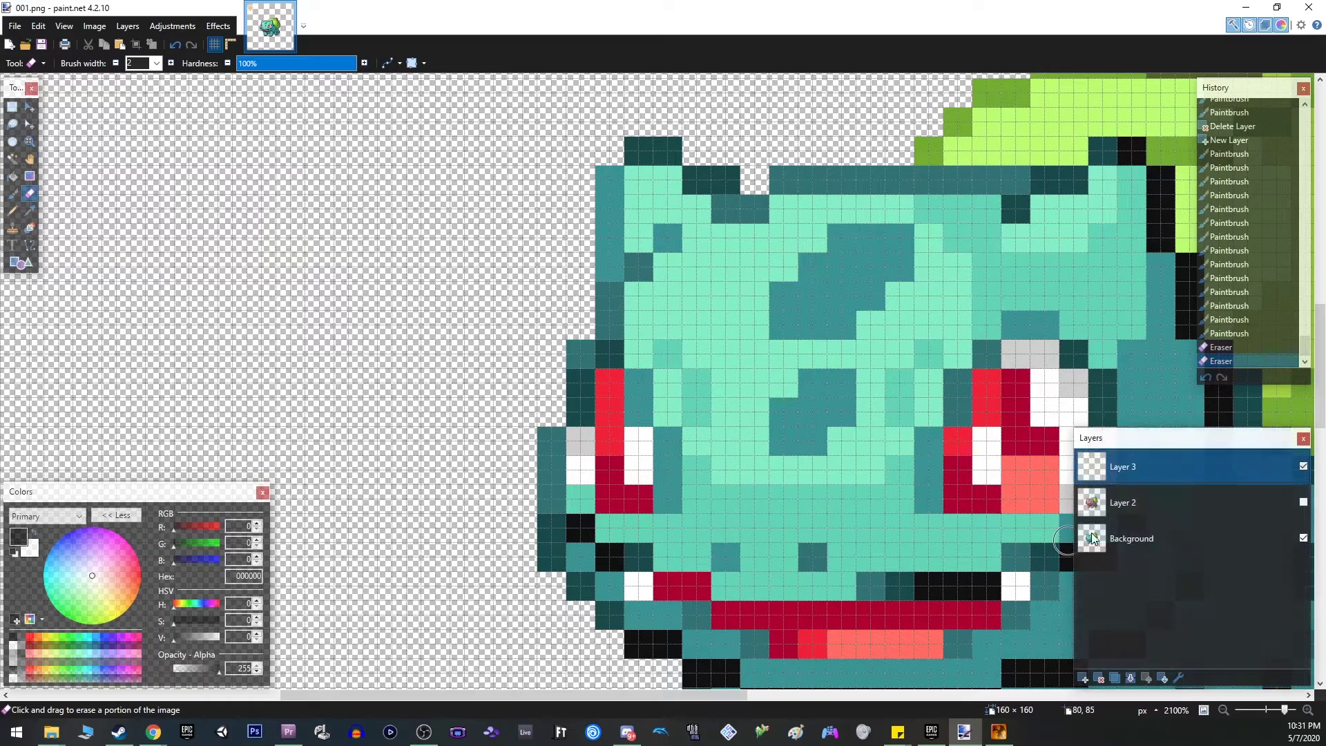
{"action": "left_click", "coordinate": [1136, 540]}
{"action": "mouse_move", "coordinate": [502, 261]}
{"action": "left_mouse_down"}
{"action": "mouse_move", "coordinate": [918, 397]}
{"action": "mouse_move", "coordinate": [802, 272]}
{"action": "mouse_move", "coordinate": [479, 197]}
{"action": "left_mouse_up"}
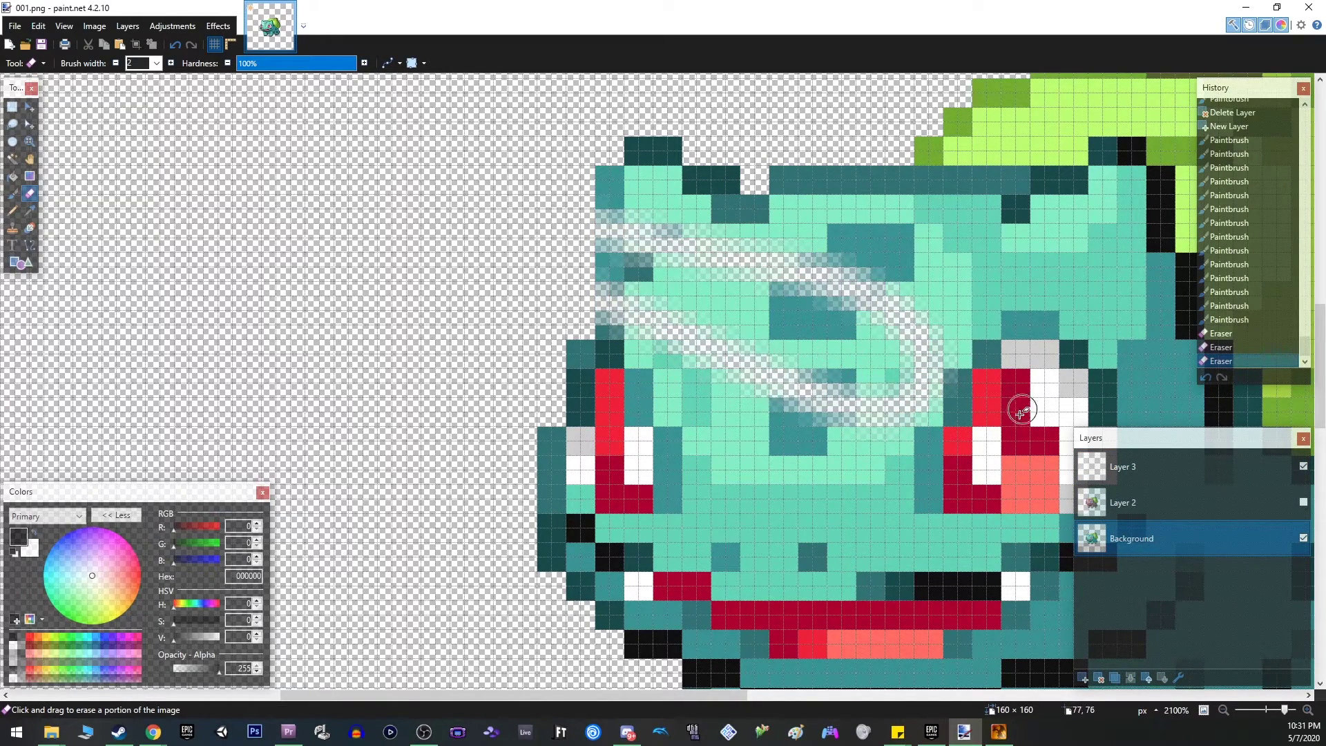
{"action": "key", "text": "ctrl+z"}
- Disable the Eraser's antialiasing, try the same erasing stroke across the face, and undo it
{"action": "left_click", "coordinate": [401, 64]}
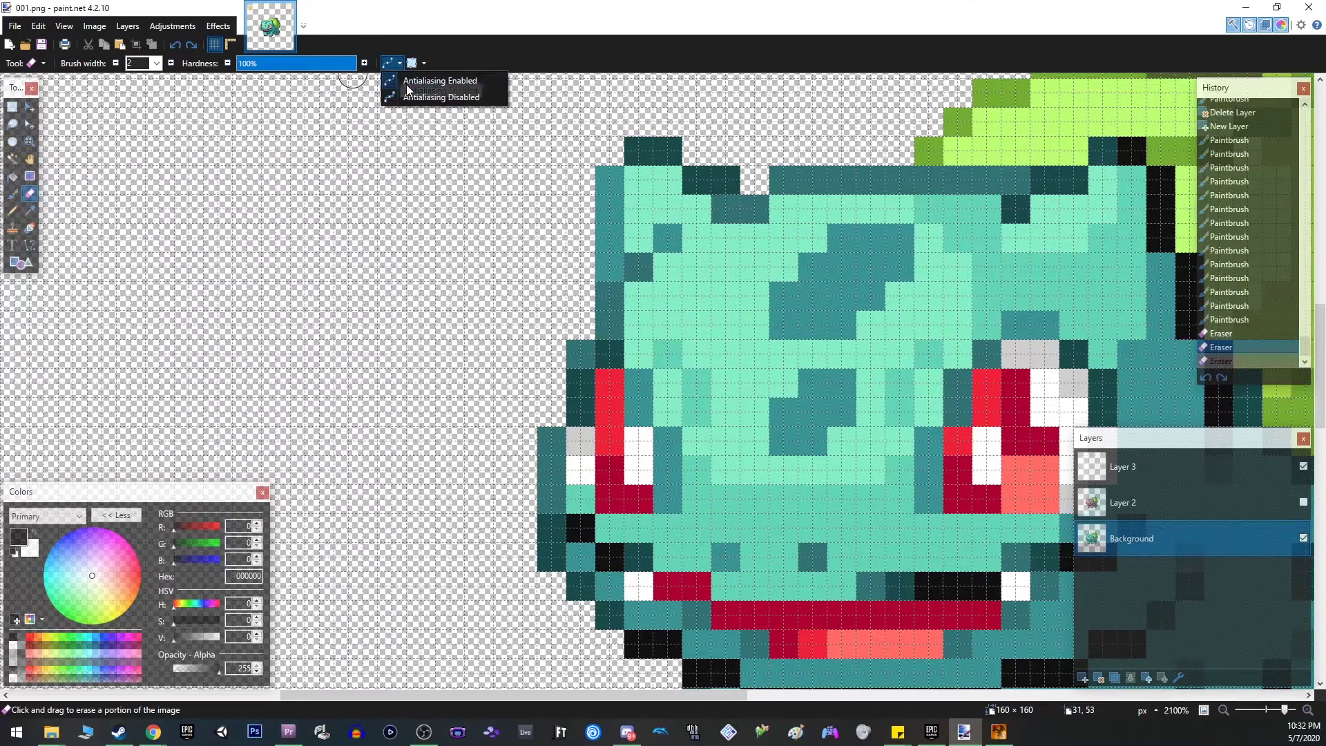
{"action": "left_click", "coordinate": [412, 96]}
{"action": "mouse_move", "coordinate": [608, 326]}
{"action": "left_mouse_down"}
{"action": "mouse_move", "coordinate": [885, 418]}
{"action": "mouse_move", "coordinate": [525, 206]}
{"action": "left_mouse_up"}
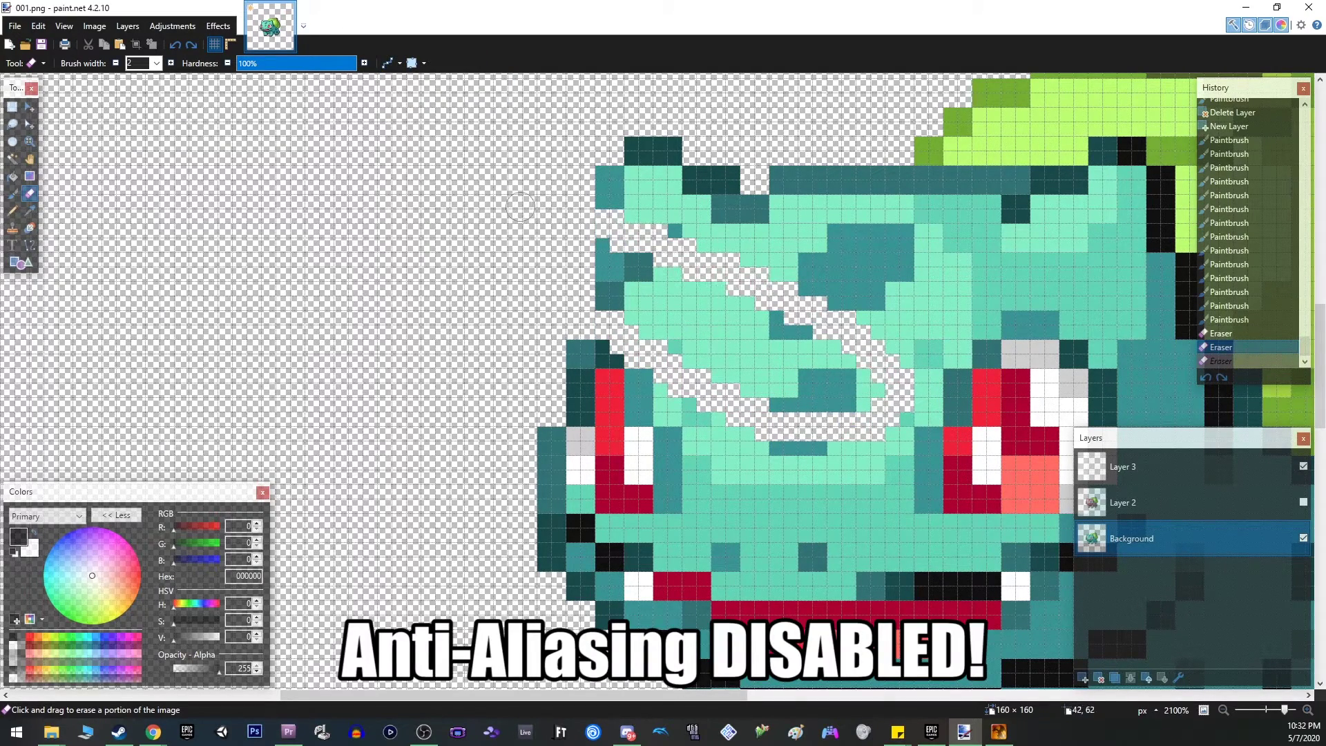
{"action": "key", "text": "ctrl+z"}
- Set the Paintbrush width to 5, try a black stroke across the sprite on Layer 3, and undo it
{"action": "scroll", "coordinate": [740, 458], "scroll_direction": "down", "scroll_amount": 8}
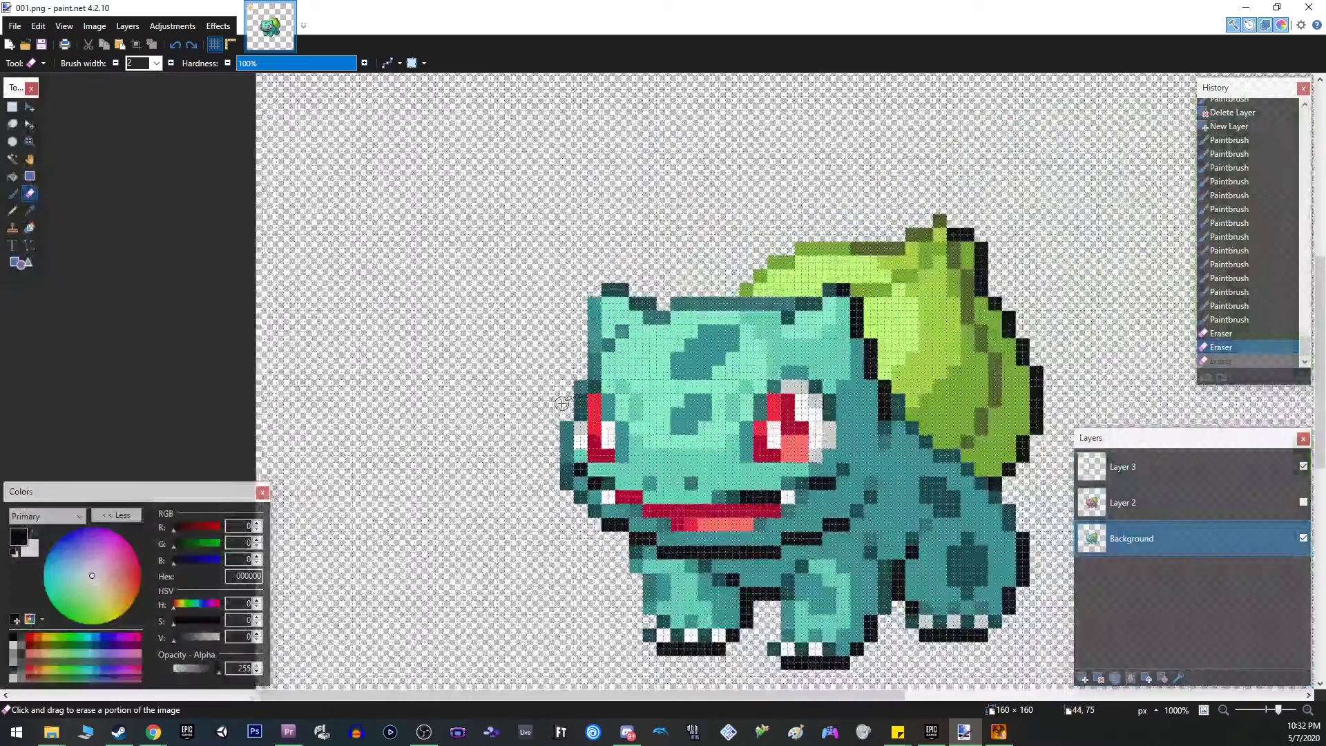
{"action": "scroll", "coordinate": [759, 517], "scroll_direction": "up", "scroll_amount": 1}
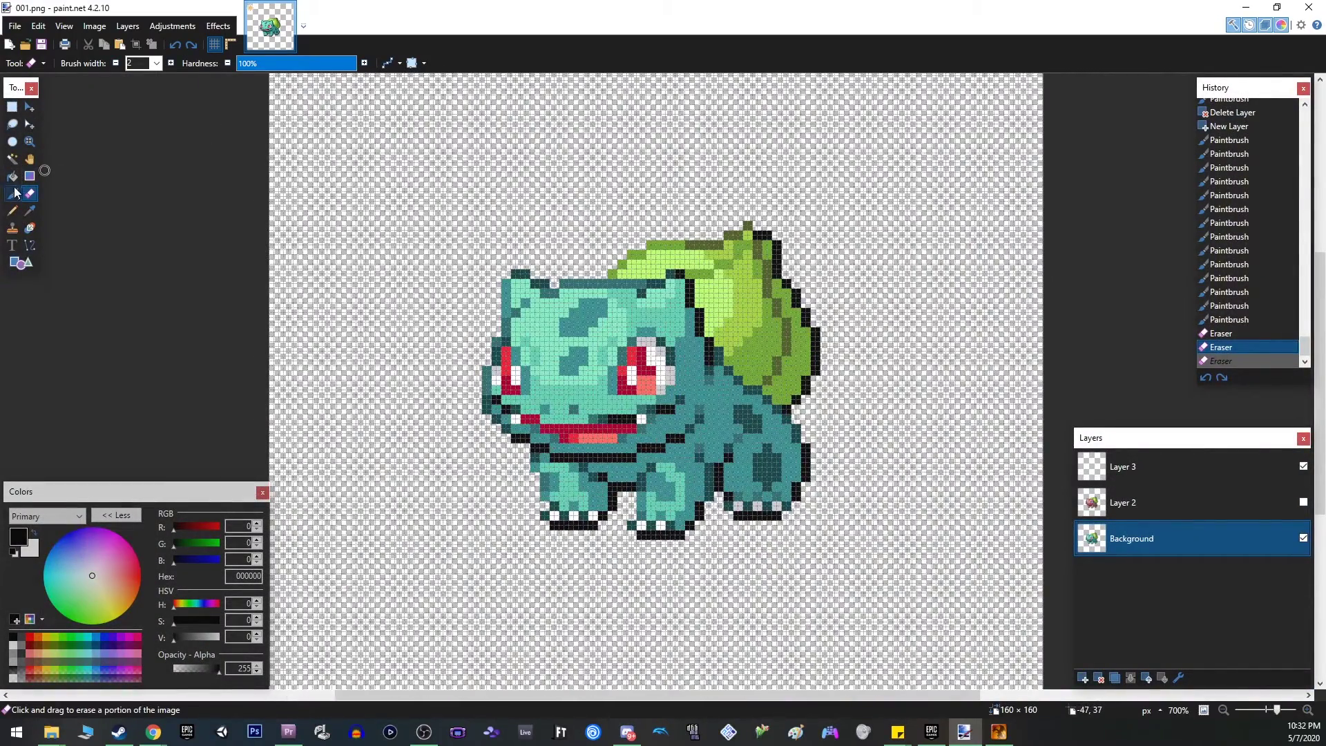
{"action": "left_click", "coordinate": [13, 193]}
{"action": "left_click", "coordinate": [171, 63]}
{"action": "left_click", "coordinate": [171, 63]}
{"action": "left_click", "coordinate": [171, 63]}
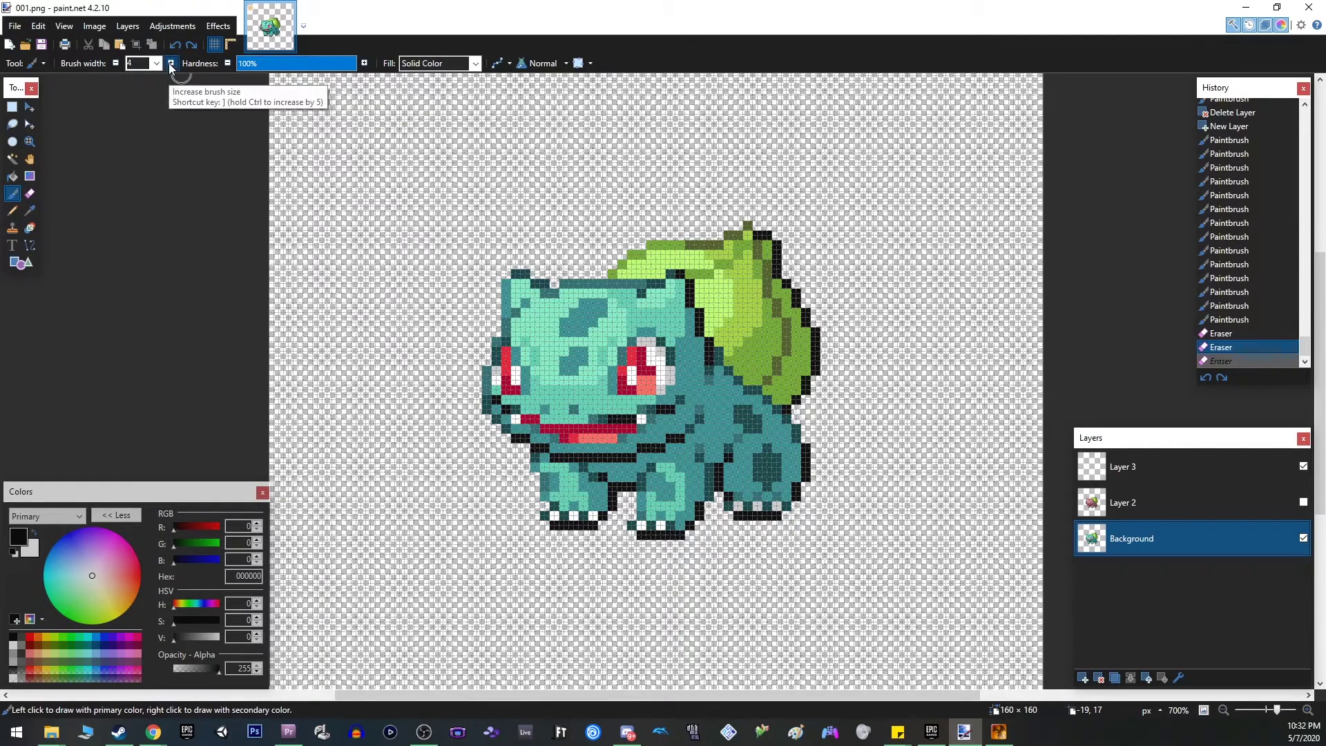
{"action": "left_click", "coordinate": [1147, 467]}
{"action": "mouse_move", "coordinate": [376, 290]}
{"action": "left_mouse_down"}
{"action": "mouse_move", "coordinate": [680, 325]}
{"action": "mouse_move", "coordinate": [693, 277]}
{"action": "left_mouse_up"}
{"action": "key", "text": "ctrl+z"}
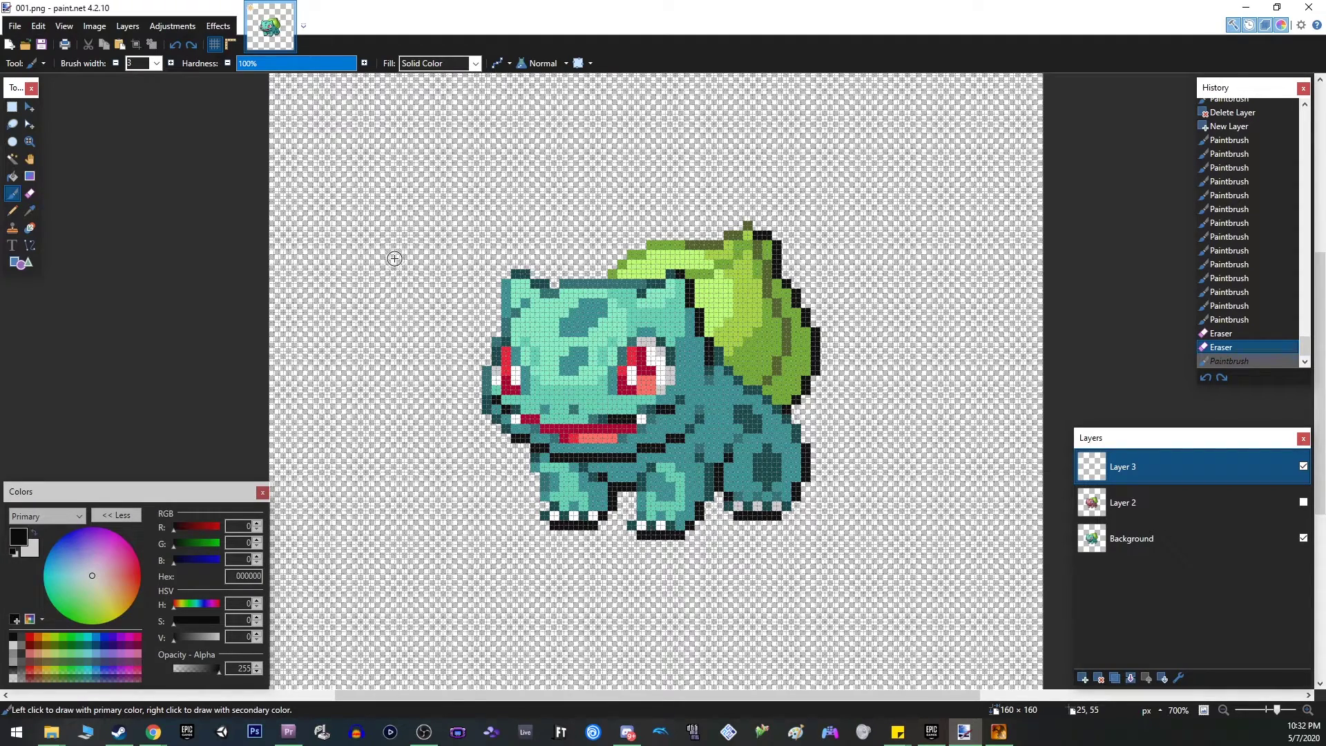
- Compare black strokes at brush widths 5 and 35 across the sprite, undo both, and reset the width to 2
{"action": "mouse_move", "coordinate": [366, 212]}
{"action": "left_mouse_down"}
{"action": "mouse_move", "coordinate": [512, 308]}
{"action": "mouse_move", "coordinate": [696, 344]}
{"action": "left_mouse_up"}
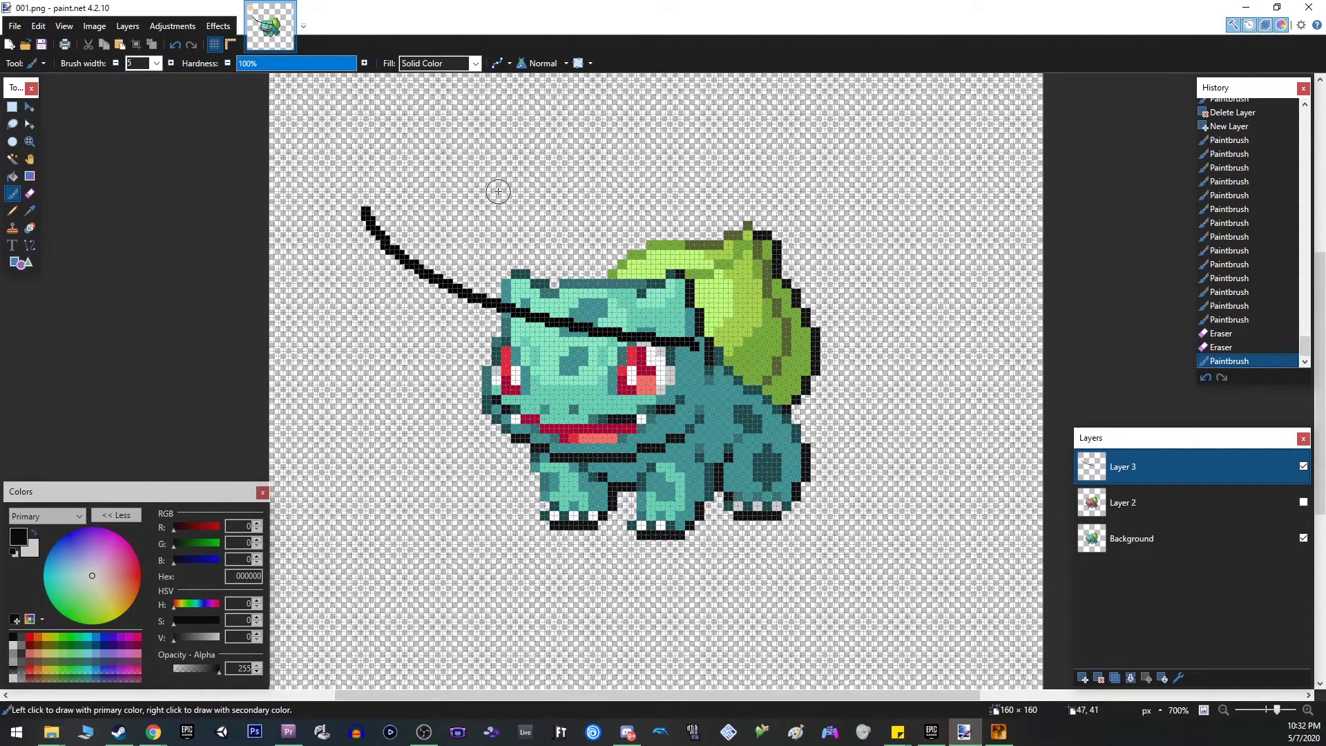
{"action": "key", "text": "bracketright"}
{"action": "key", "text": "bracketright"}
{"action": "key", "text": "bracketright"}
{"action": "key", "text": "bracketright"}
{"action": "key", "text": "bracketright"}
{"action": "key", "text": "bracketright"}
{"action": "key", "text": "bracketright"}
{"action": "key", "text": "bracketright"}
{"action": "key", "text": "bracketright"}
{"action": "key", "text": "bracketright"}
{"action": "key", "text": "bracketright"}
{"action": "key", "text": "bracketright"}
{"action": "key", "text": "bracketright"}
{"action": "key", "text": "bracketright"}
{"action": "key", "text": "bracketright"}
{"action": "key", "text": "bracketright"}
{"action": "key", "text": "bracketright"}
{"action": "key", "text": "bracketright"}
{"action": "key", "text": "bracketright"}
{"action": "key", "text": "bracketright"}
{"action": "mouse_move", "coordinate": [400, 148]}
{"action": "left_mouse_down"}
{"action": "mouse_move", "coordinate": [533, 134]}
{"action": "mouse_move", "coordinate": [878, 292]}
{"action": "left_mouse_up"}
{"action": "key", "text": "ctrl+z"}
{"action": "key", "text": "ctrl+z"}
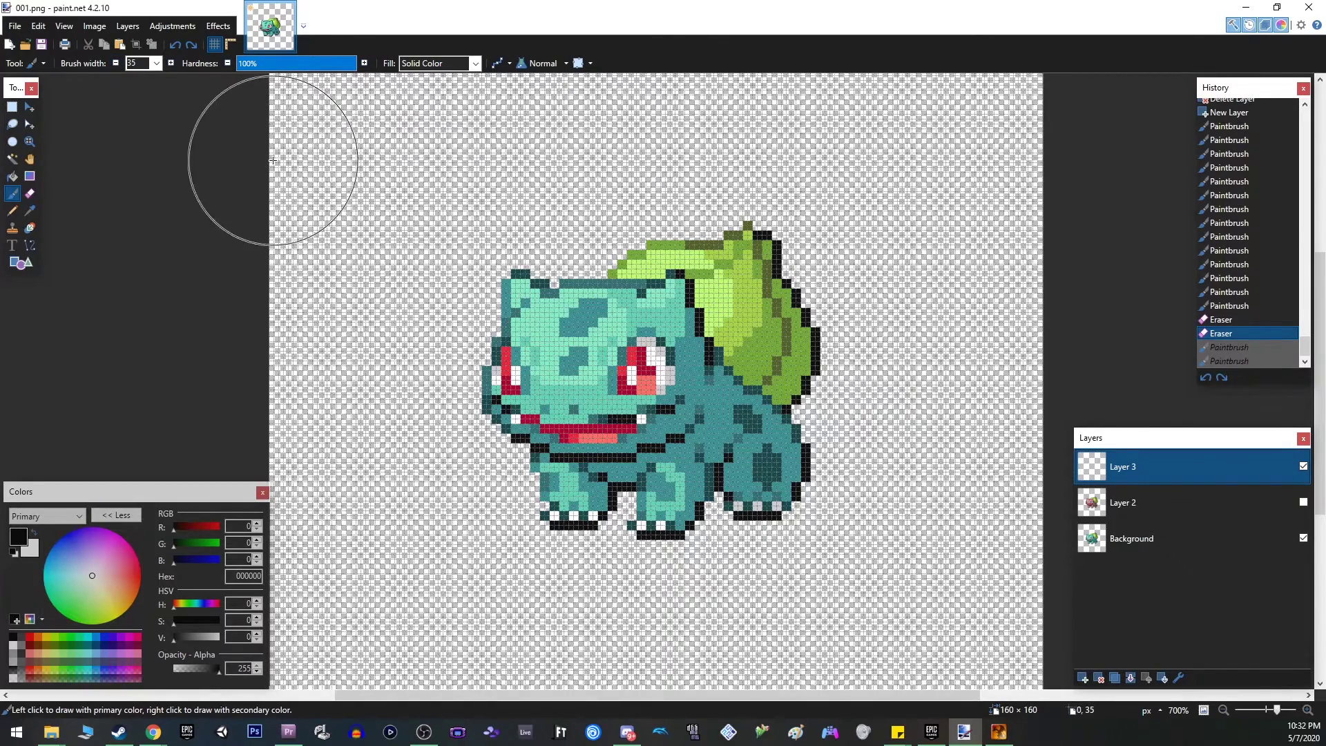
{"action": "double_click", "coordinate": [137, 63]}
{"action": "type", "text": "2"}
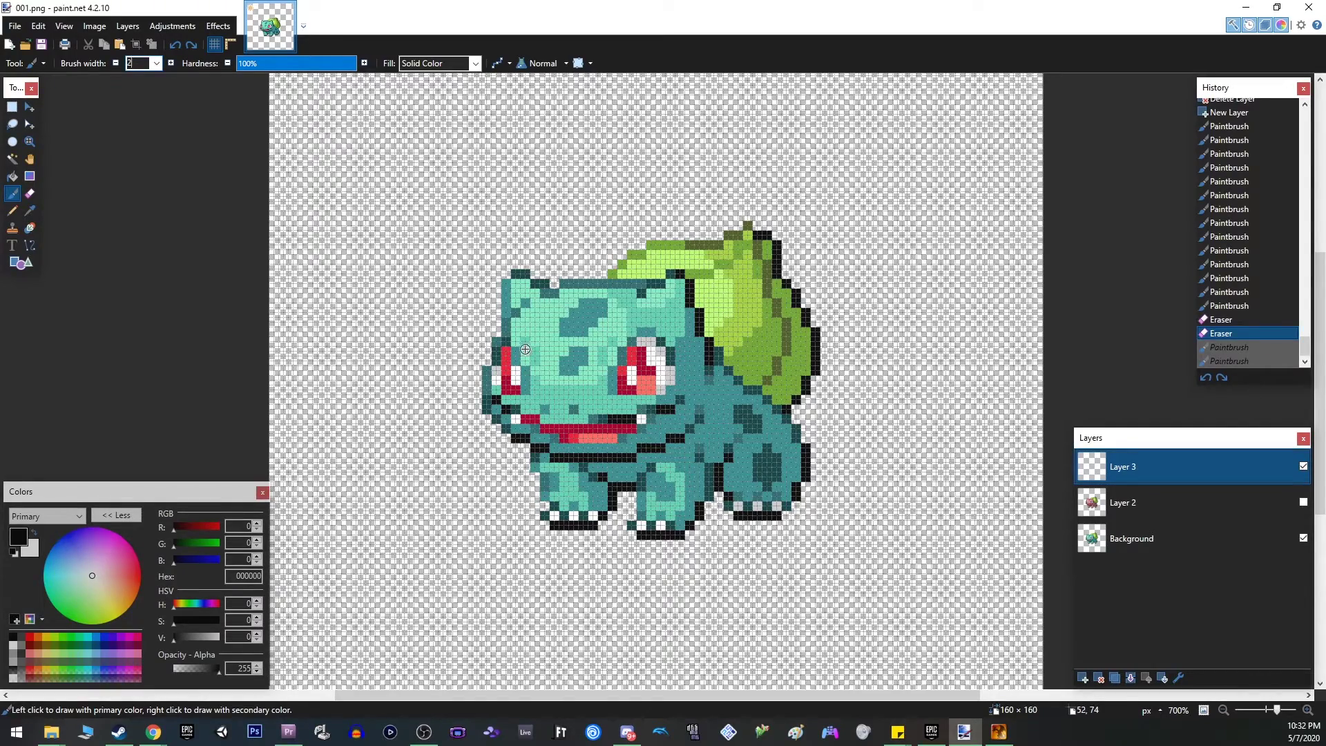
- Examine the Bulbasaur sprite at several zoom levels, from the whole canvas to close-ups of the face
{"action": "scroll", "coordinate": [525, 349], "scroll_direction": "down", "scroll_amount": 5}
{"action": "scroll", "coordinate": [518, 363], "scroll_direction": "up", "scroll_amount": 4}
{"action": "scroll", "coordinate": [513, 373], "scroll_direction": "down", "scroll_amount": 4}
{"action": "scroll", "coordinate": [513, 374], "scroll_direction": "up", "scroll_amount": 6}
{"action": "scroll", "coordinate": [686, 391], "scroll_direction": "down", "scroll_amount": 6}
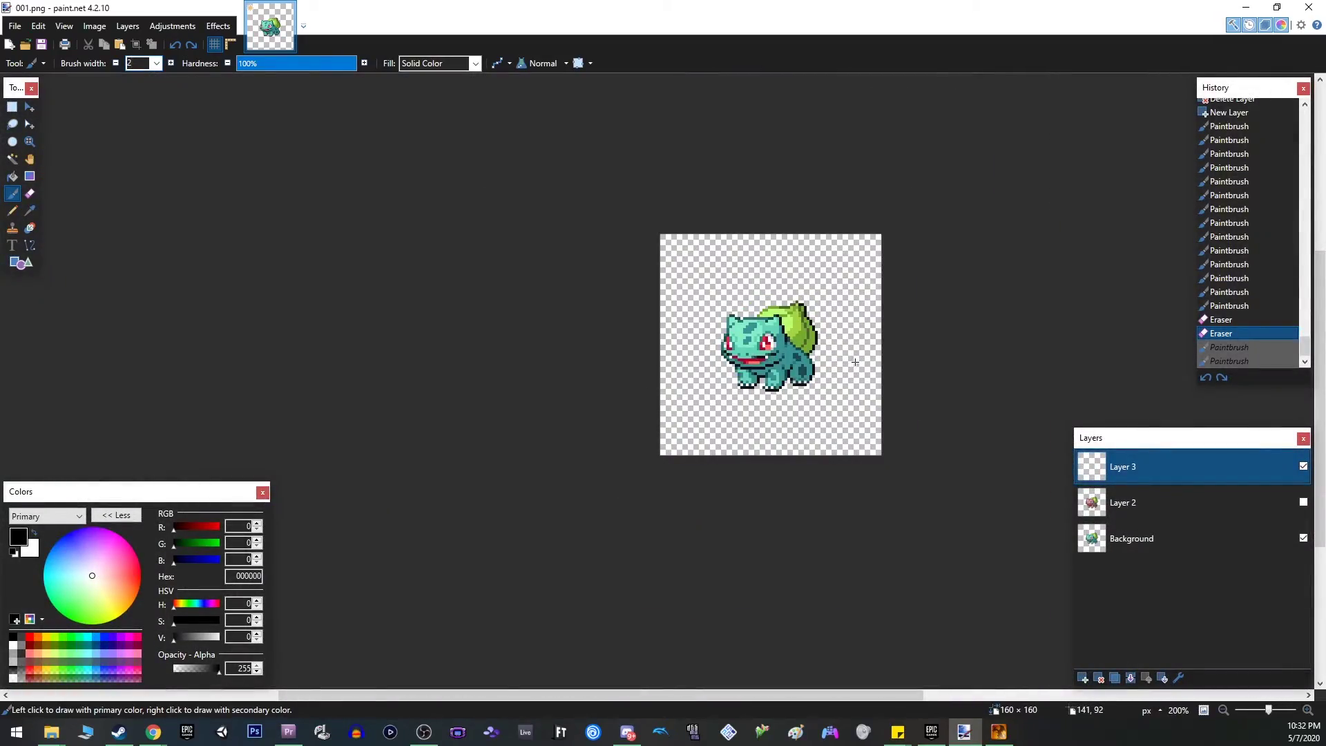
{"action": "scroll", "coordinate": [746, 342], "scroll_direction": "up", "scroll_amount": 8}
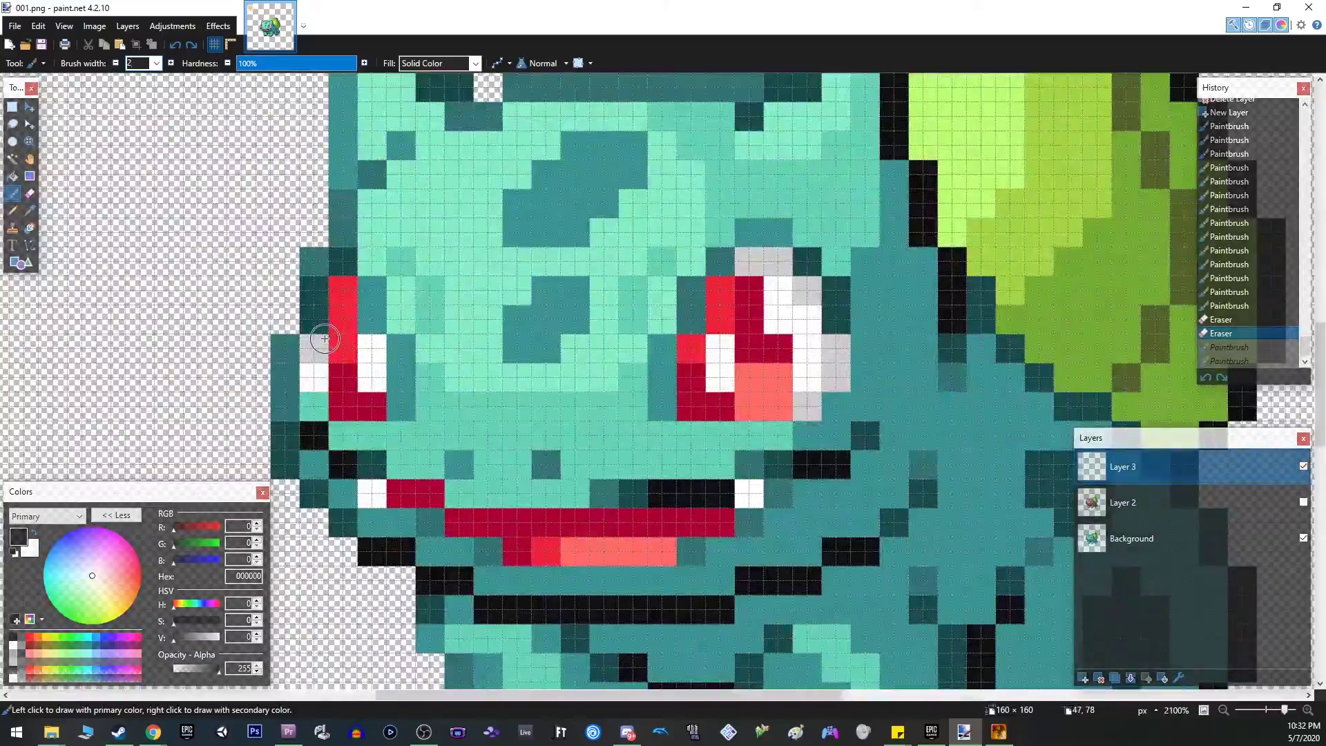
{"action": "scroll", "coordinate": [325, 338], "scroll_direction": "down", "scroll_amount": 5}
{"action": "scroll", "coordinate": [757, 509], "scroll_direction": "up", "scroll_amount": 7}
{"action": "scroll", "coordinate": [781, 510], "scroll_direction": "down", "scroll_amount": 4}
{"action": "scroll", "coordinate": [781, 510], "scroll_direction": "down", "scroll_amount": 3}
{"action": "scroll", "coordinate": [699, 438], "scroll_direction": "up", "scroll_amount": 4}
{"action": "scroll", "coordinate": [686, 432], "scroll_direction": "down", "scroll_amount": 4}
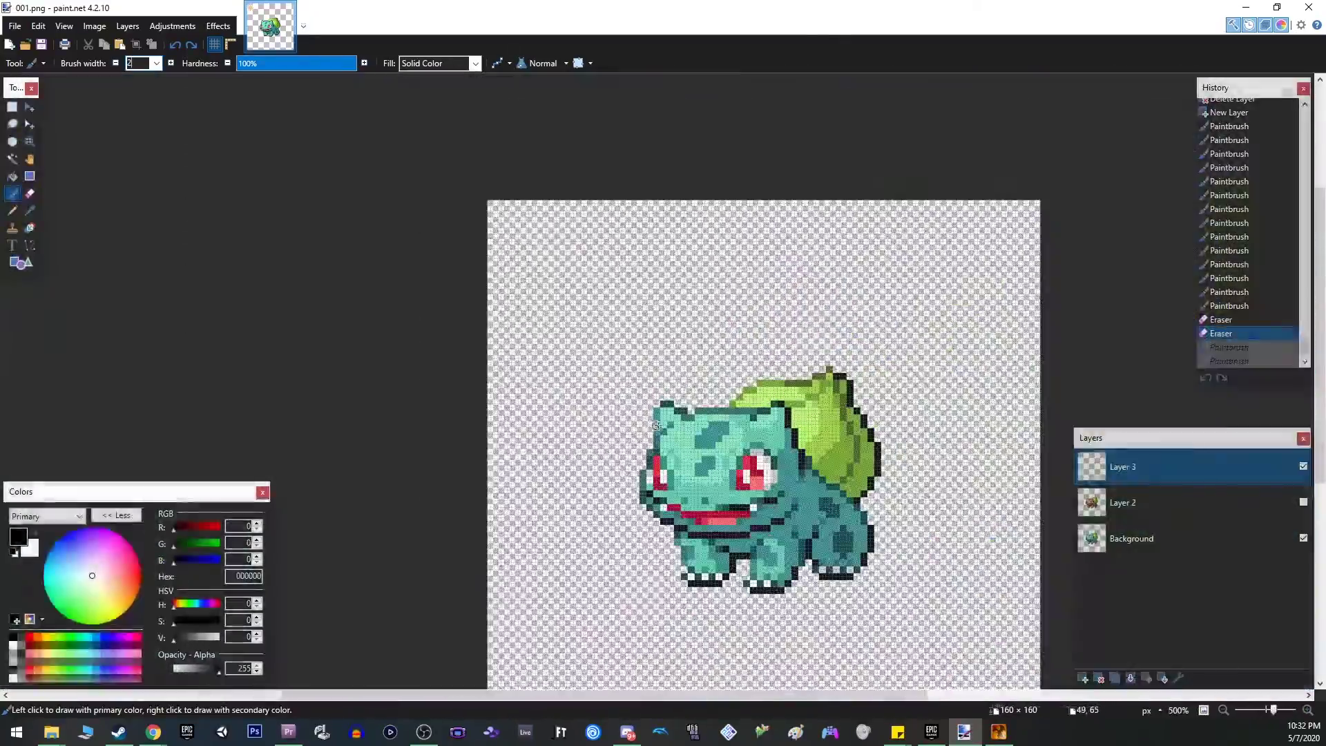
{"action": "scroll", "coordinate": [832, 550], "scroll_direction": "up", "scroll_amount": 4}
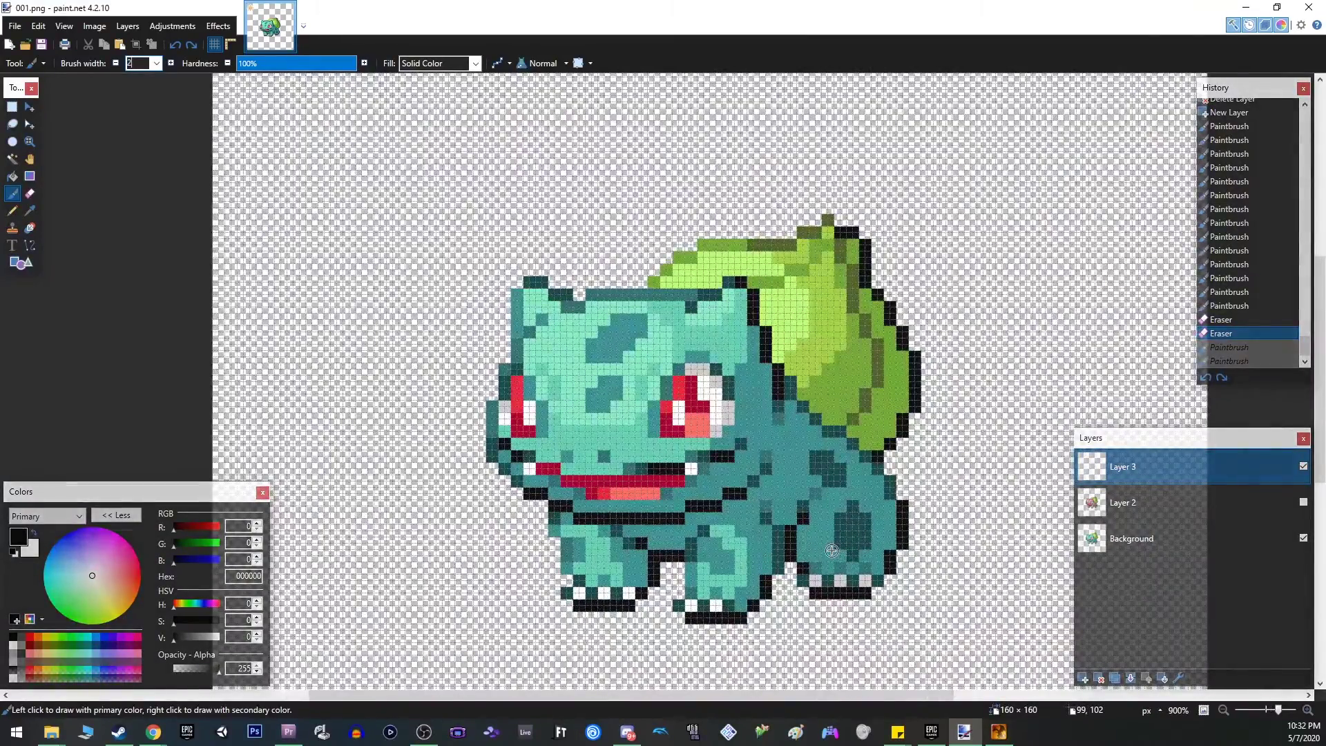
{"action": "scroll", "coordinate": [832, 551], "scroll_direction": "down", "scroll_amount": 1}
{"action": "left_click_drag", "start_coordinate": [860, 694], "coordinate": [883, 694]}
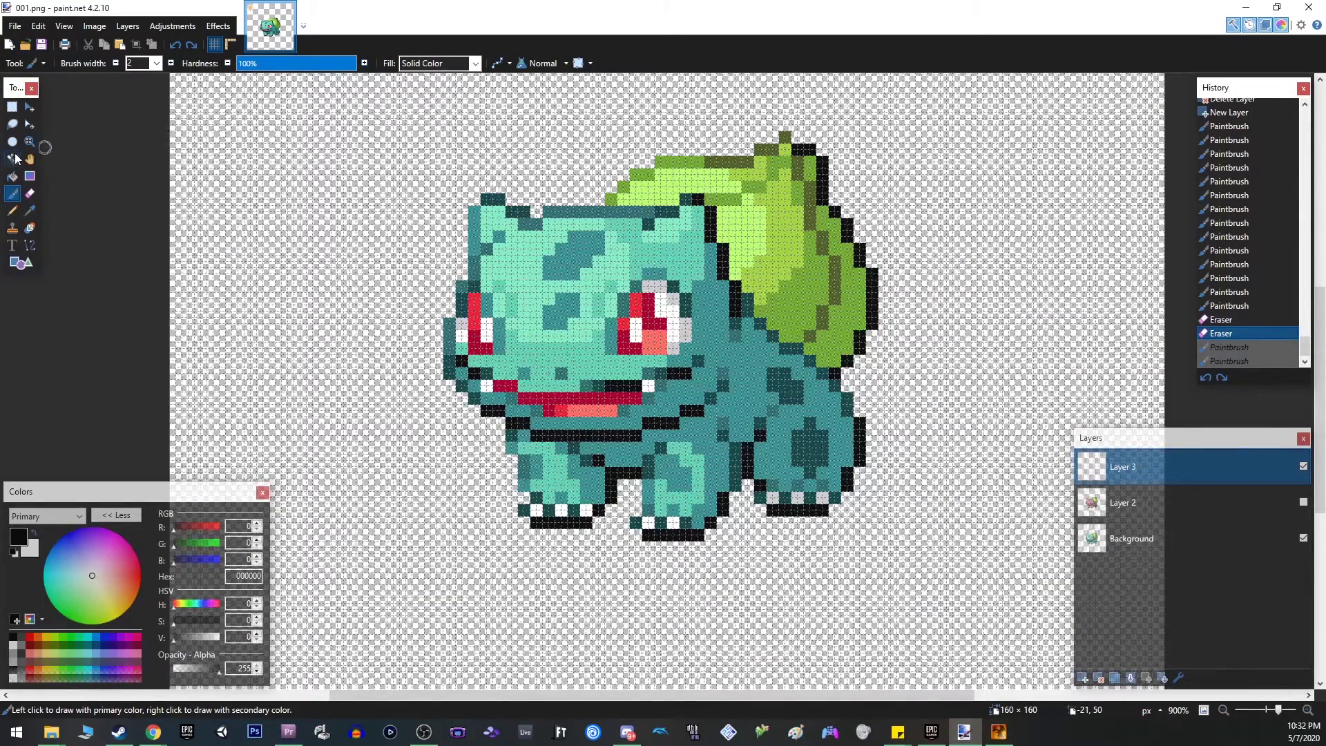
- Select Bulbasaur's head on the Background layer with a rectangular selection of about 55 × 42 pixels
{"action": "left_click", "coordinate": [13, 107]}
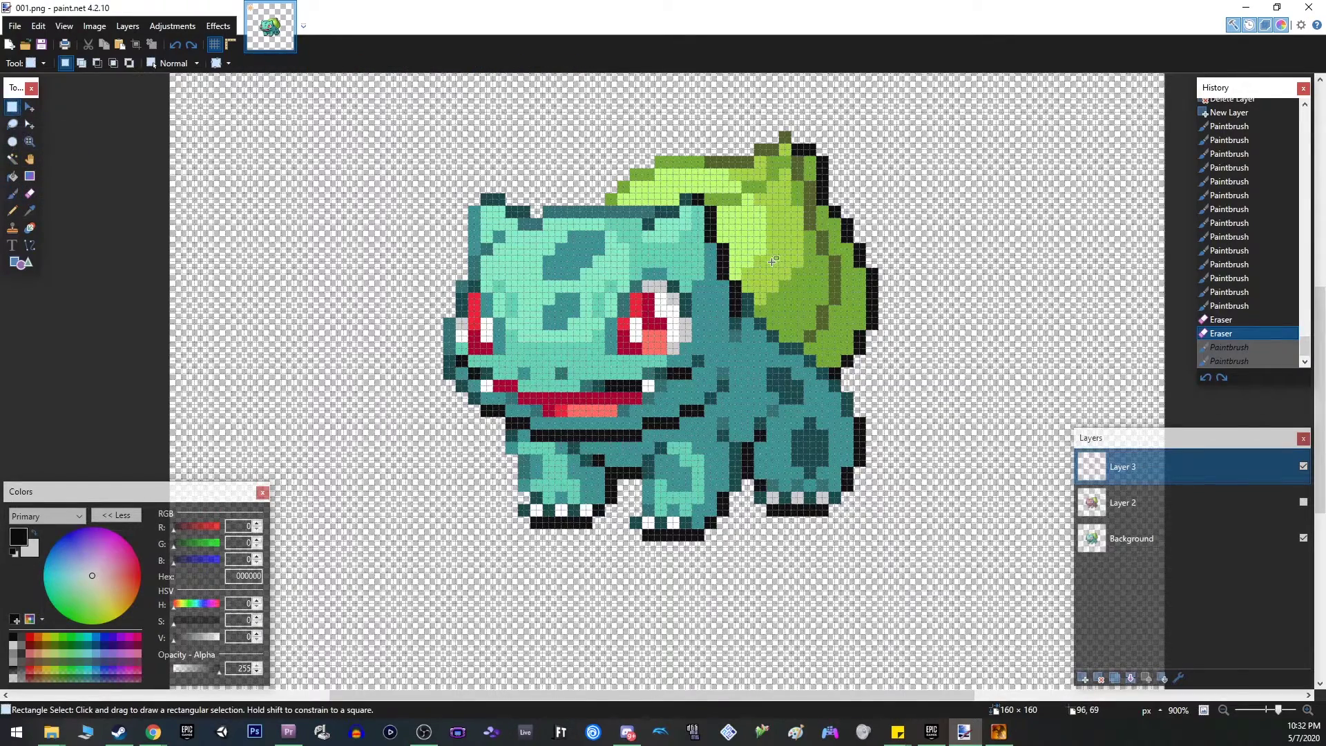
{"action": "left_click", "coordinate": [1143, 542]}
{"action": "left_click", "coordinate": [1155, 480]}
{"action": "left_click", "coordinate": [1149, 539]}
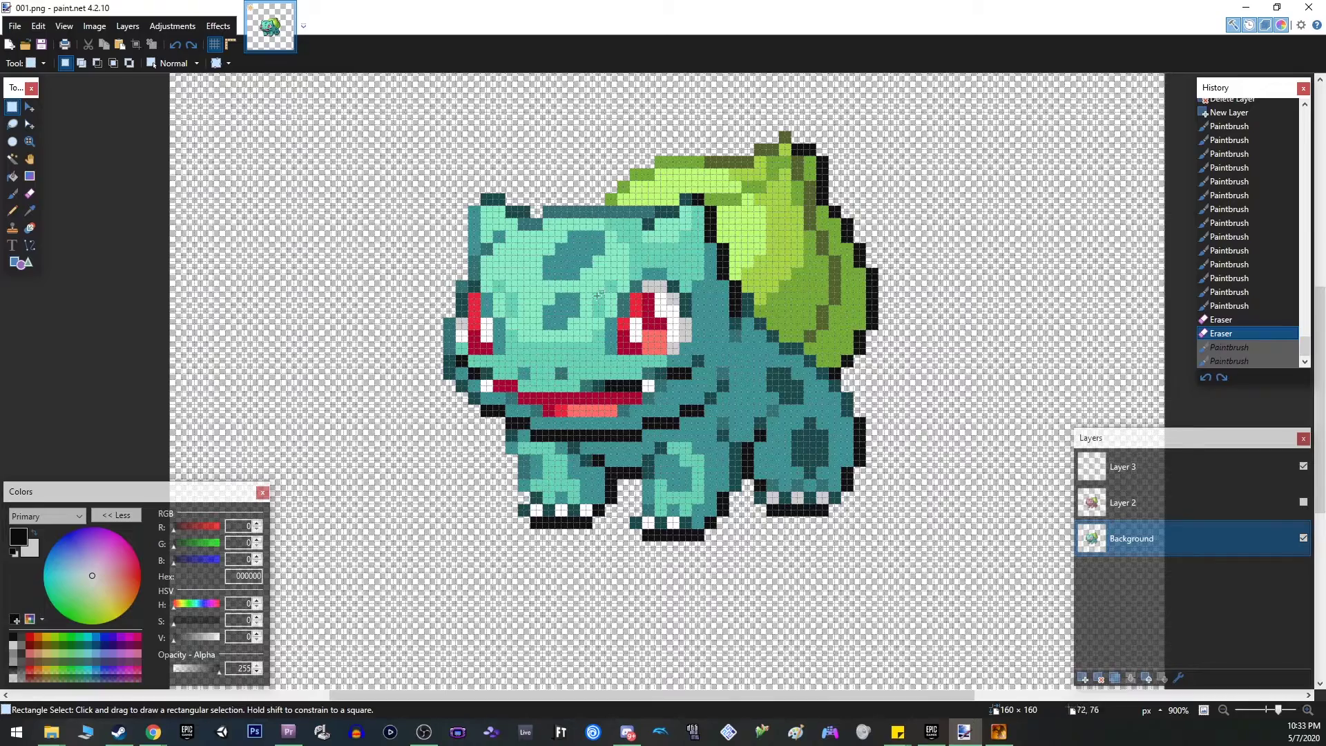
{"action": "left_click_drag", "start_coordinate": [412, 187], "coordinate": [742, 432]}
{"action": "left_click_drag", "start_coordinate": [400, 181], "coordinate": [738, 441]}
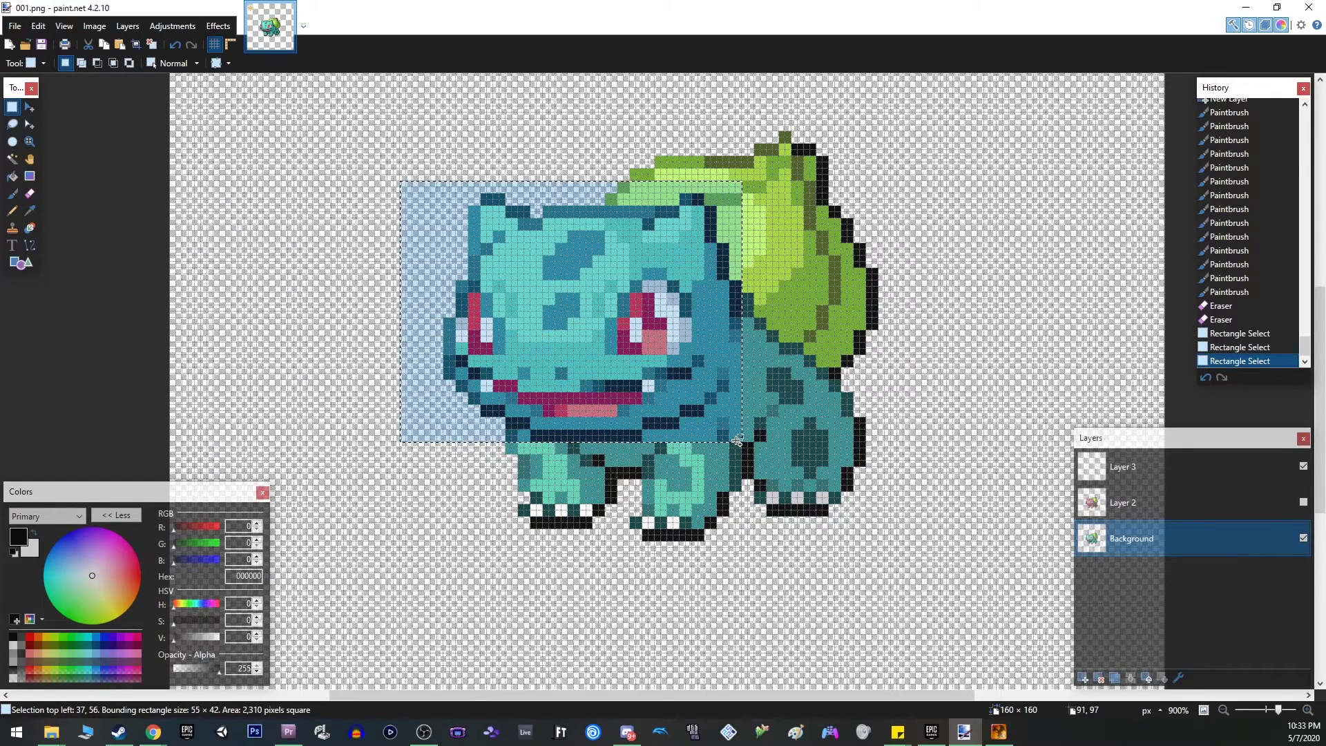
- Open the Charizard sprite 006.png from the Battlers folder inside Graphics and fit it to the window
{"action": "left_click", "coordinate": [23, 26]}
{"action": "left_click", "coordinate": [28, 61]}
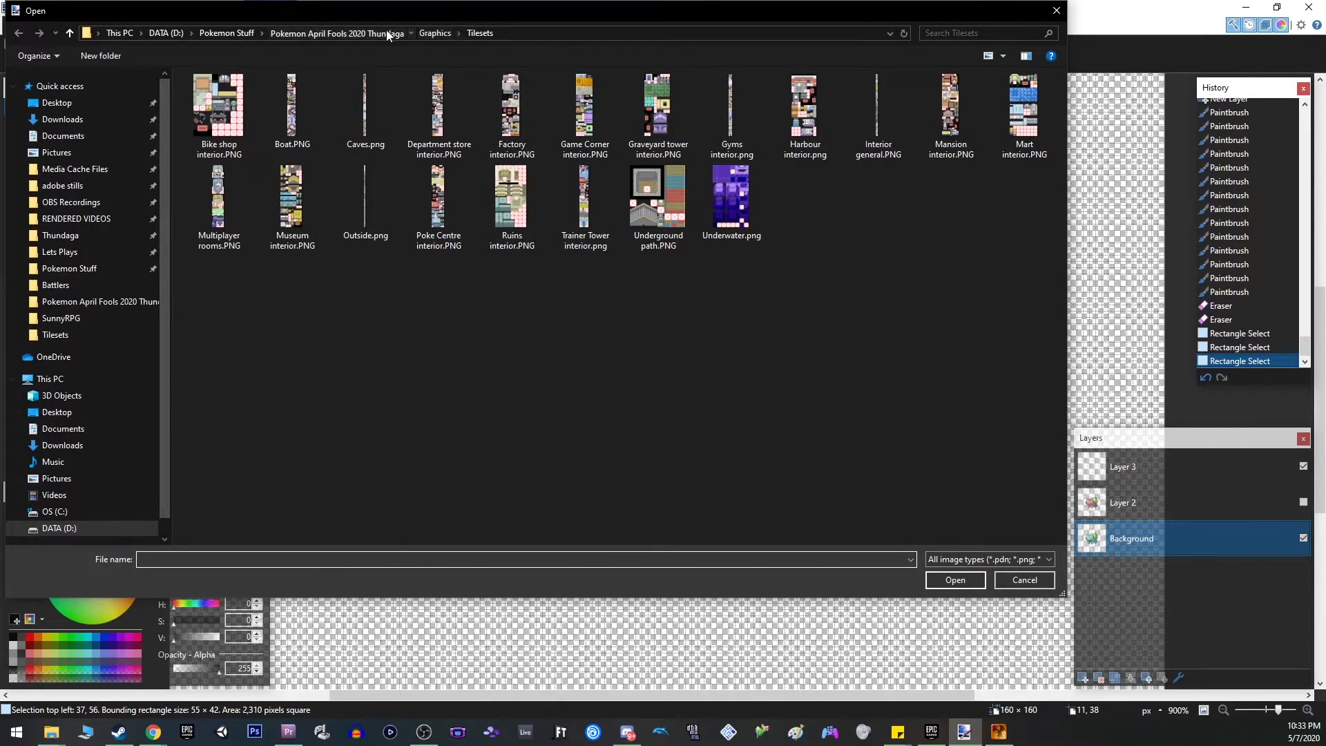
{"action": "left_click", "coordinate": [387, 32]}
{"action": "double_click", "coordinate": [611, 112]}
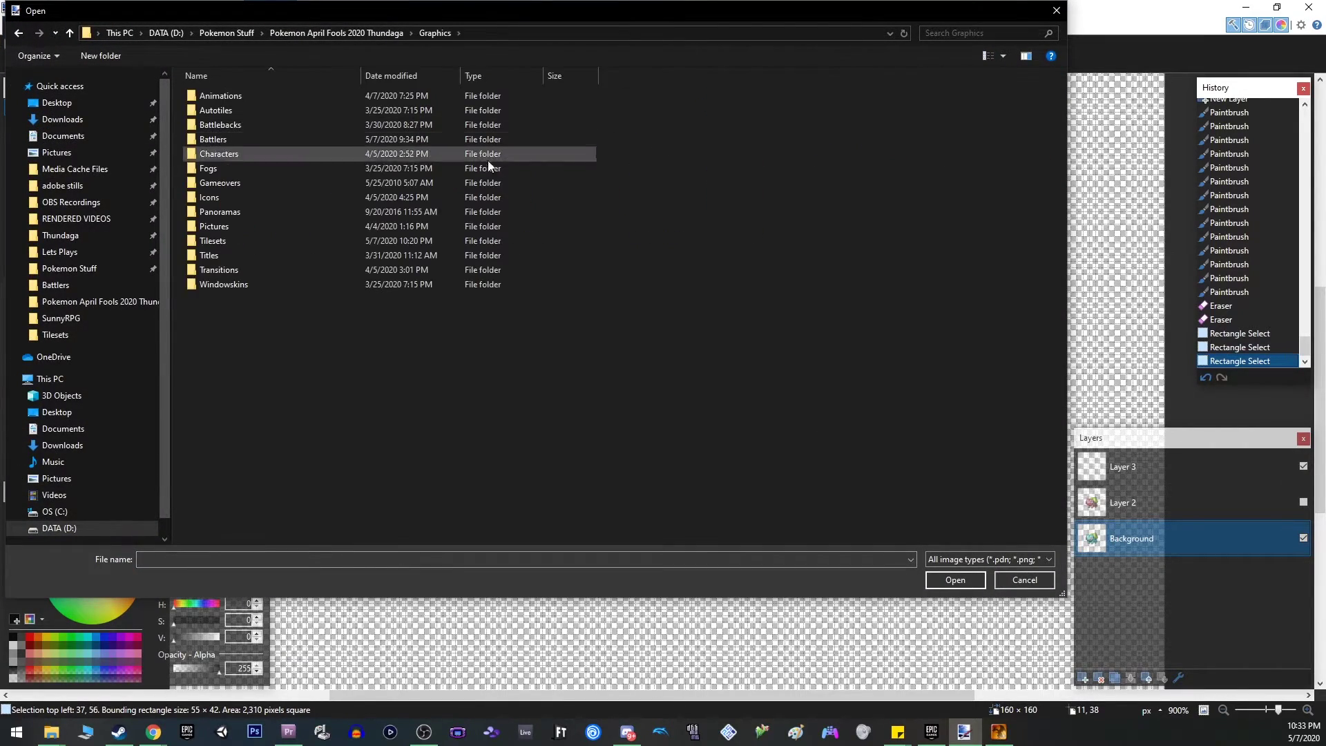
{"action": "double_click", "coordinate": [242, 139]}
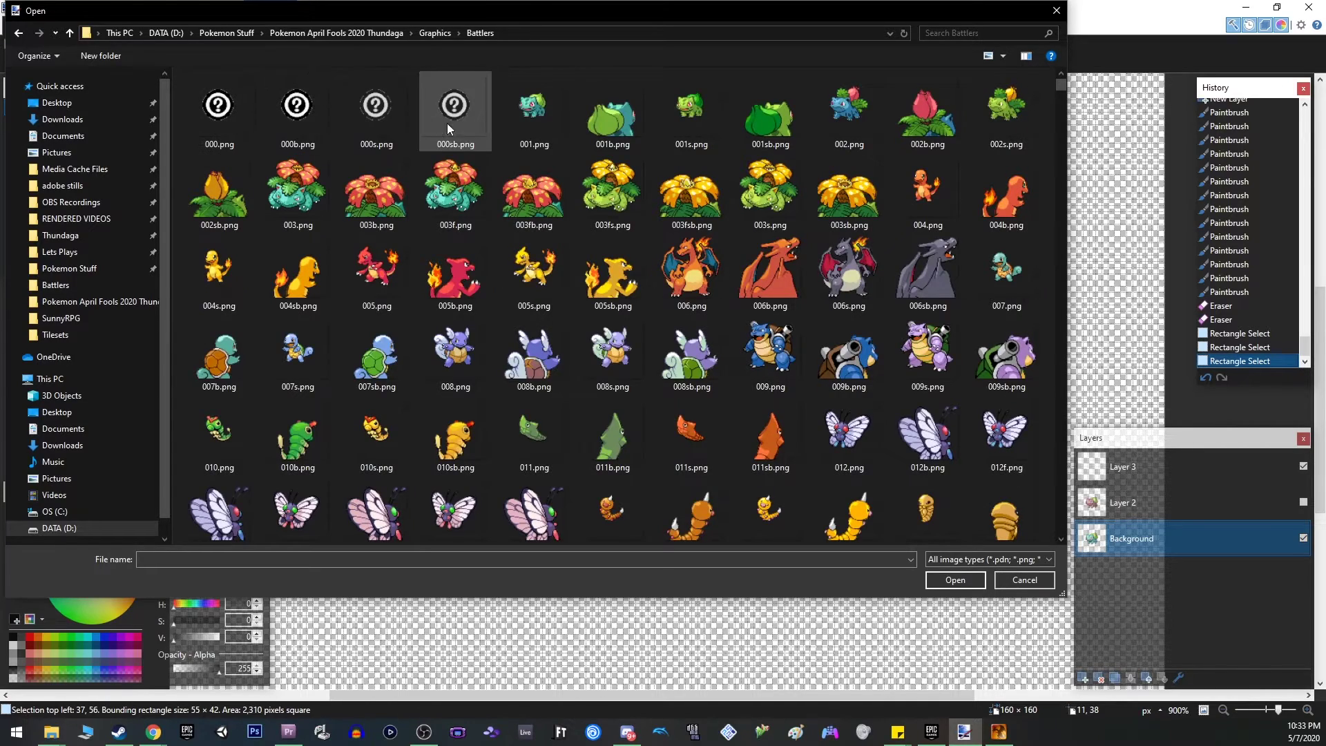
{"action": "left_click", "coordinate": [674, 267]}
{"action": "double_click", "coordinate": [674, 268]}
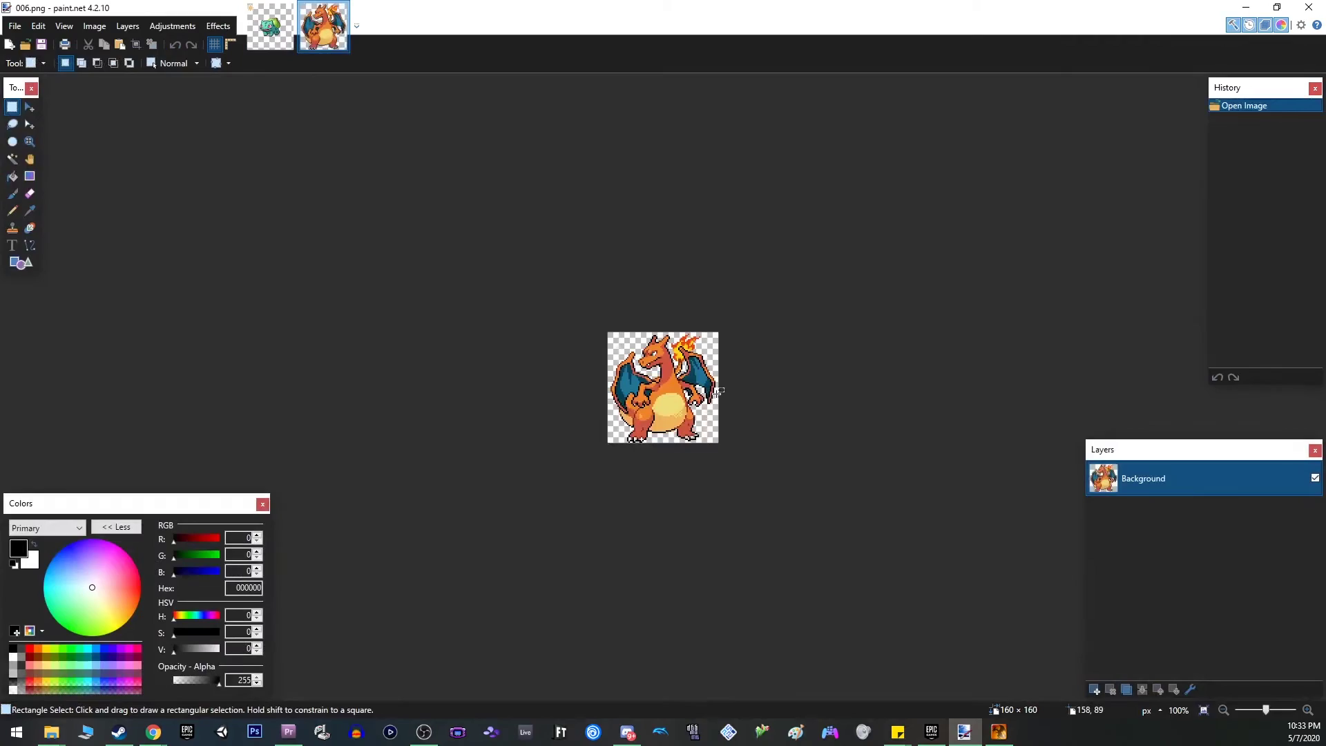
{"action": "key", "text": "ctrl+b"}
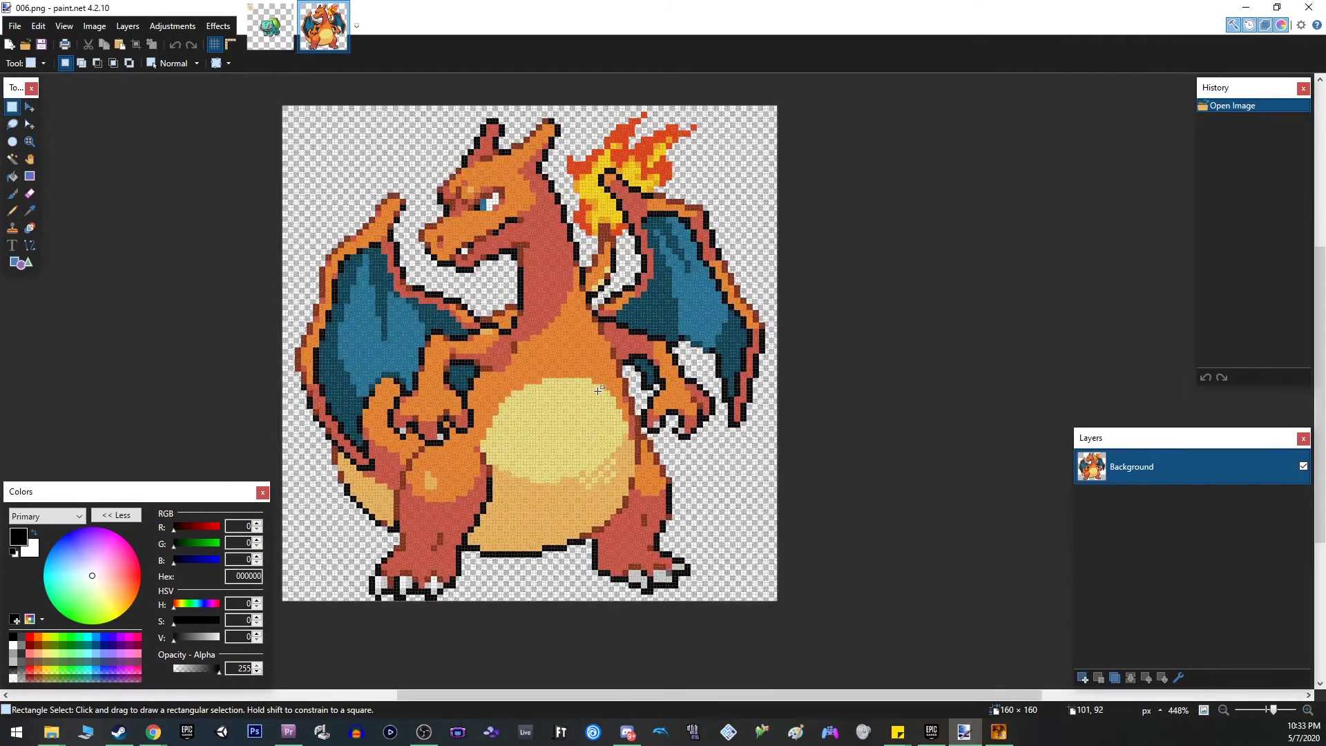
- Copy the selected head from 001.png onto a new layer in 006.png and move it over Charizard's head
{"action": "left_click", "coordinate": [273, 46]}
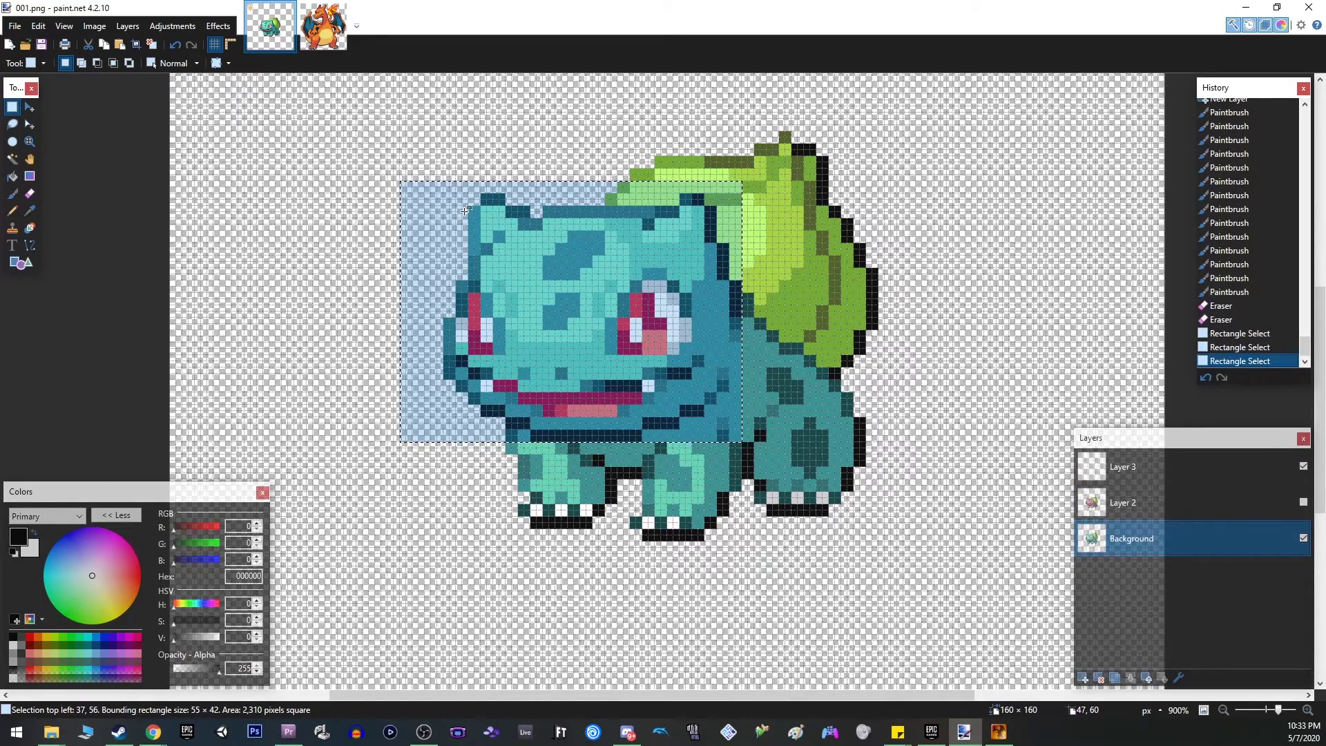
{"action": "key", "text": "ctrl+Tab"}
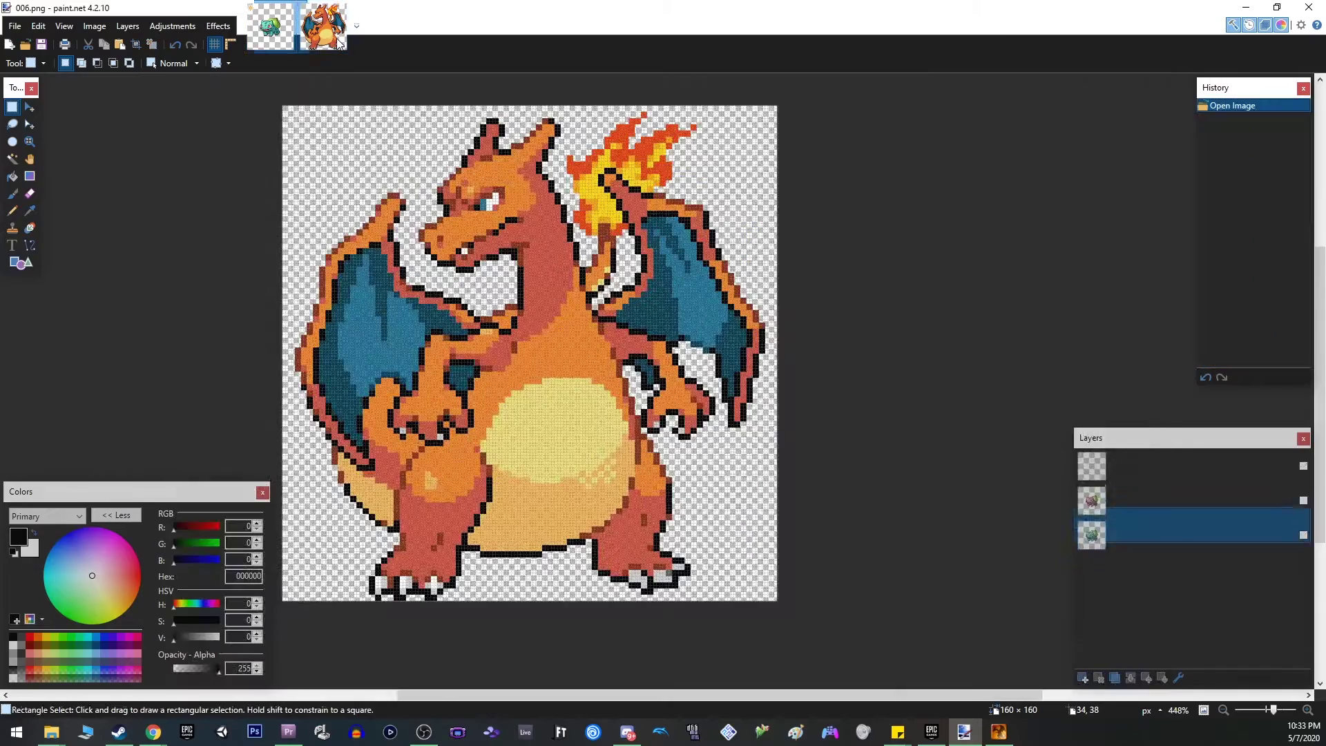
{"action": "left_click", "coordinate": [1088, 676]}
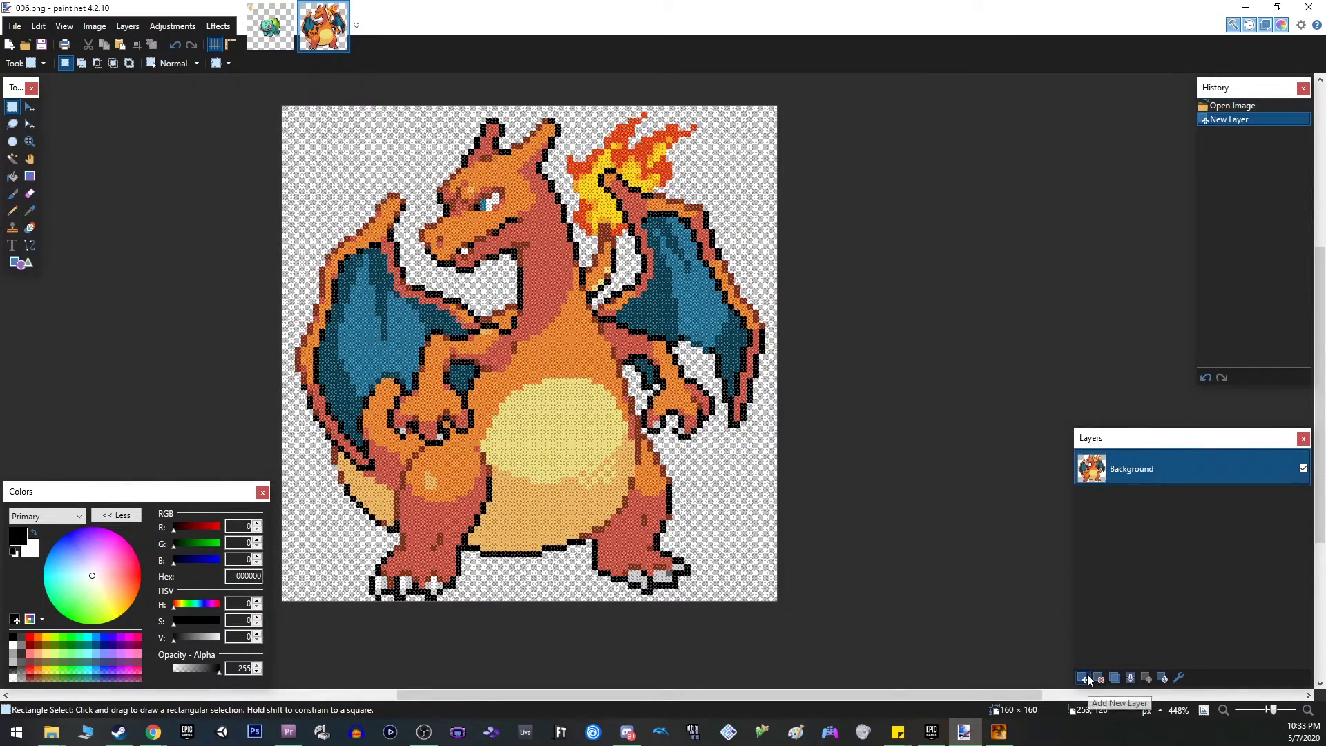
{"action": "key", "text": "ctrl+v"}
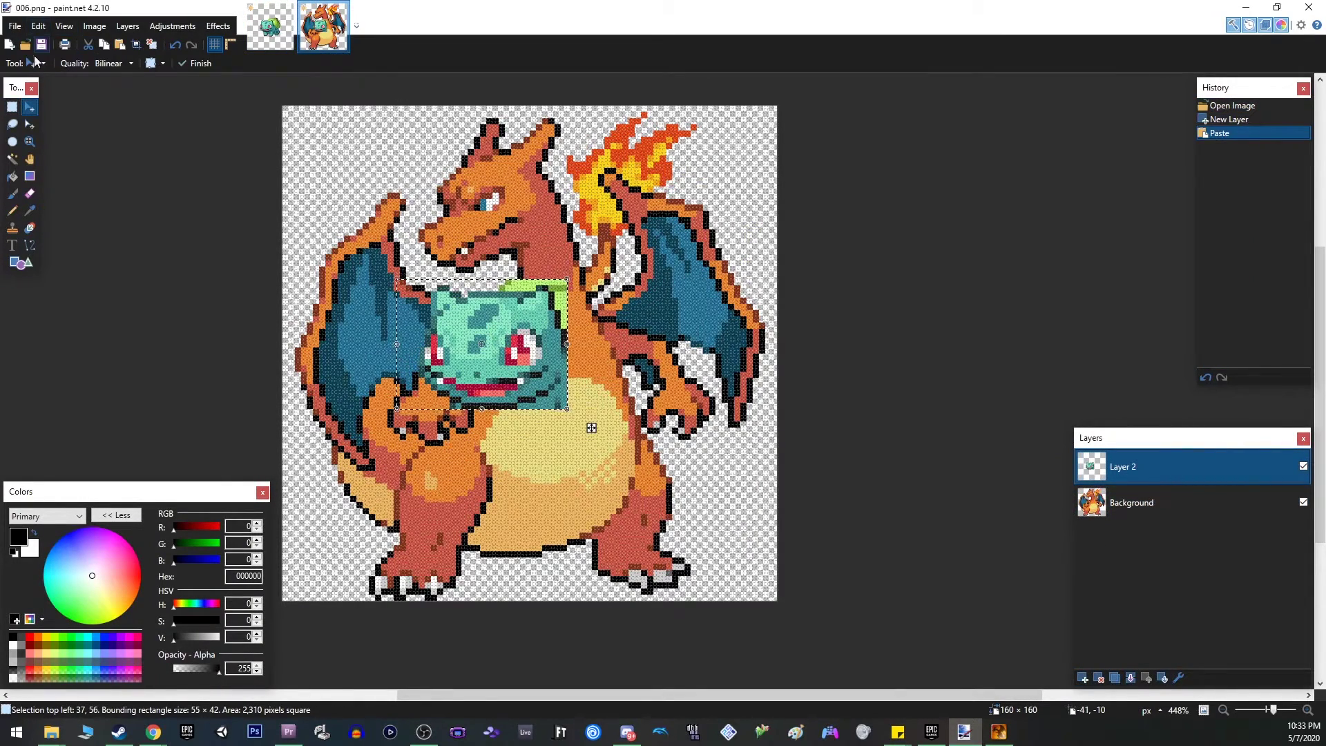
{"action": "left_click_drag", "start_coordinate": [475, 344], "coordinate": [432, 188]}
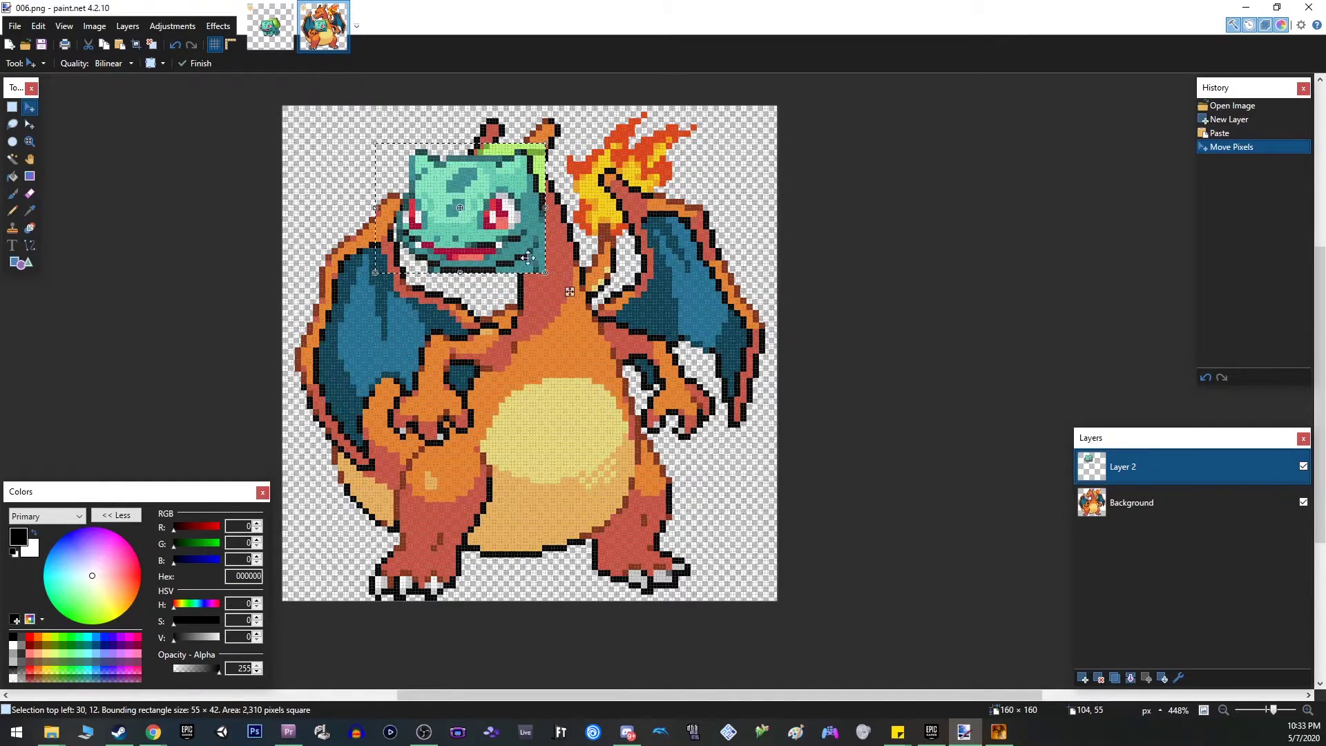
- Nudge the pasted Bulbasaur head one pixel to the right on Charizard and clear the selection
{"action": "left_click_drag", "start_coordinate": [513, 250], "coordinate": [516, 251]}
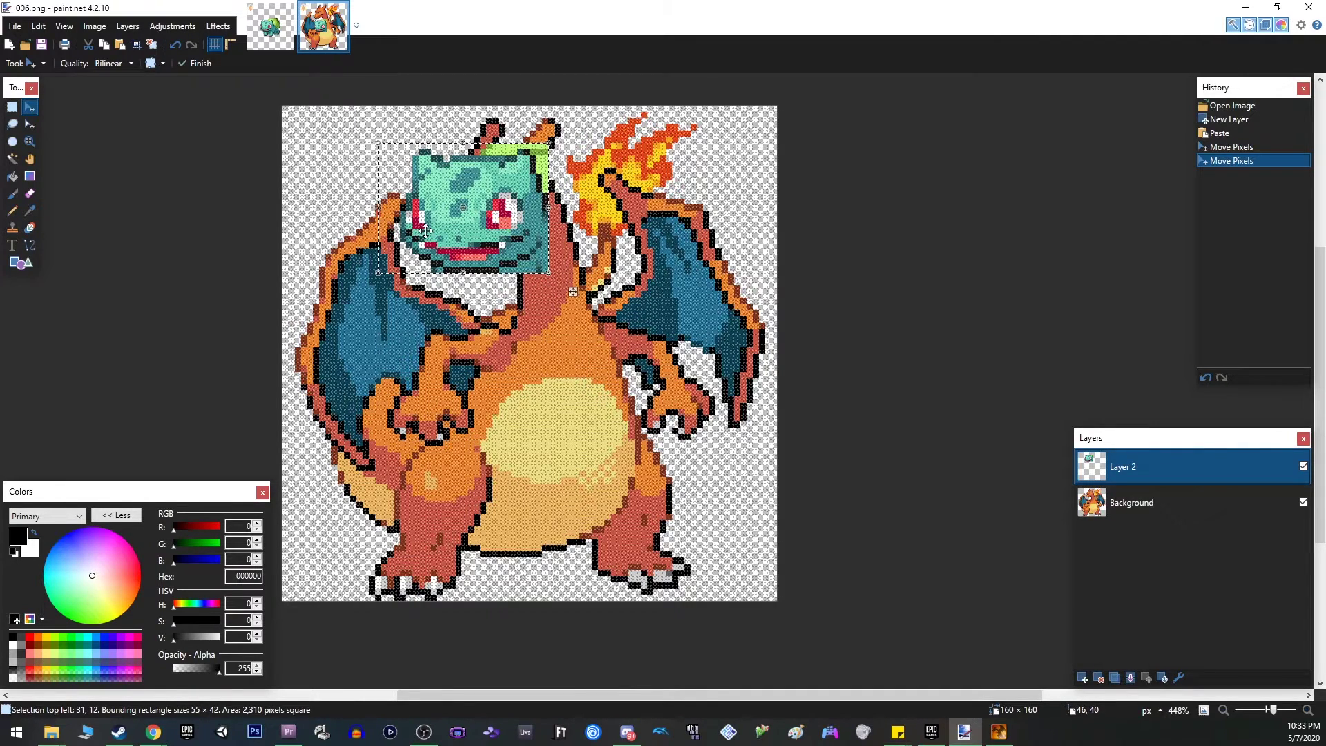
{"action": "key", "text": "ctrl+d"}
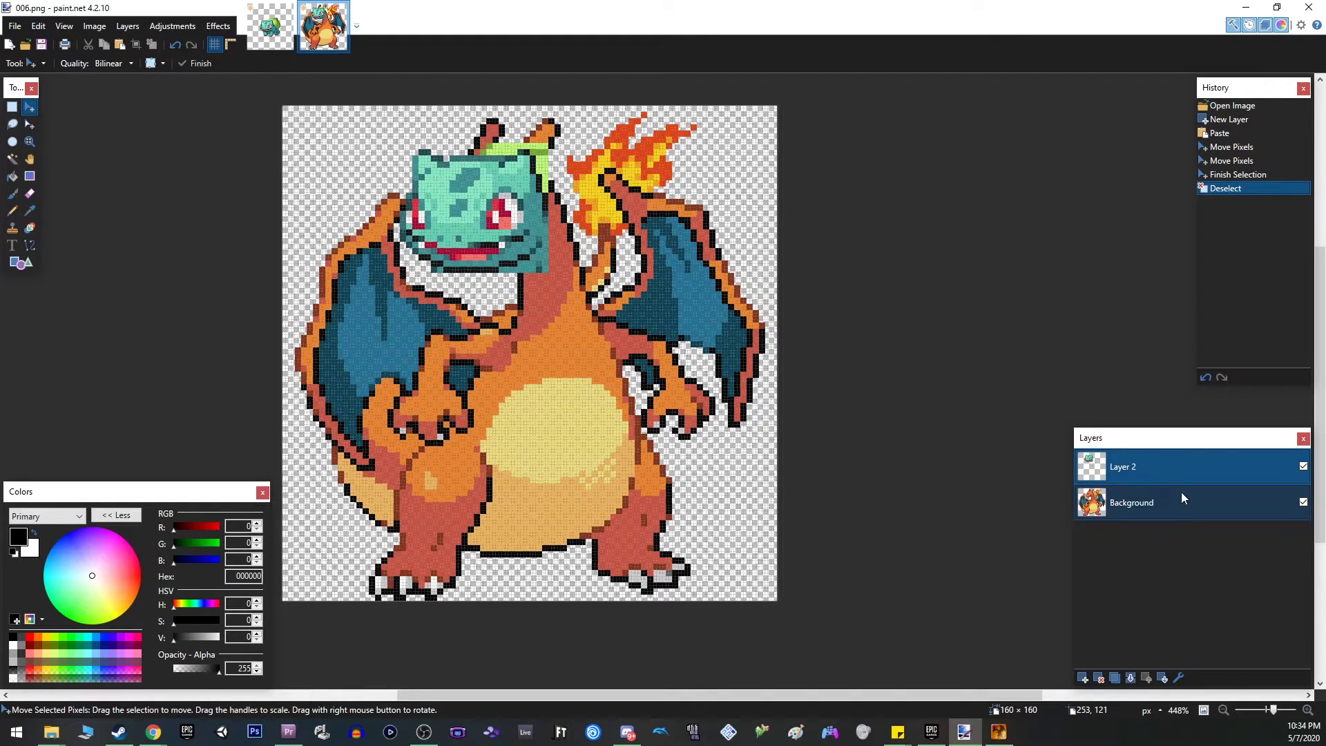
- Toggle Layer 2's visibility repeatedly to compare Charizard with and without the Bulbasaur head, leaving the layer shown
{"action": "left_click", "coordinate": [1164, 510]}
{"action": "left_click", "coordinate": [1143, 472]}
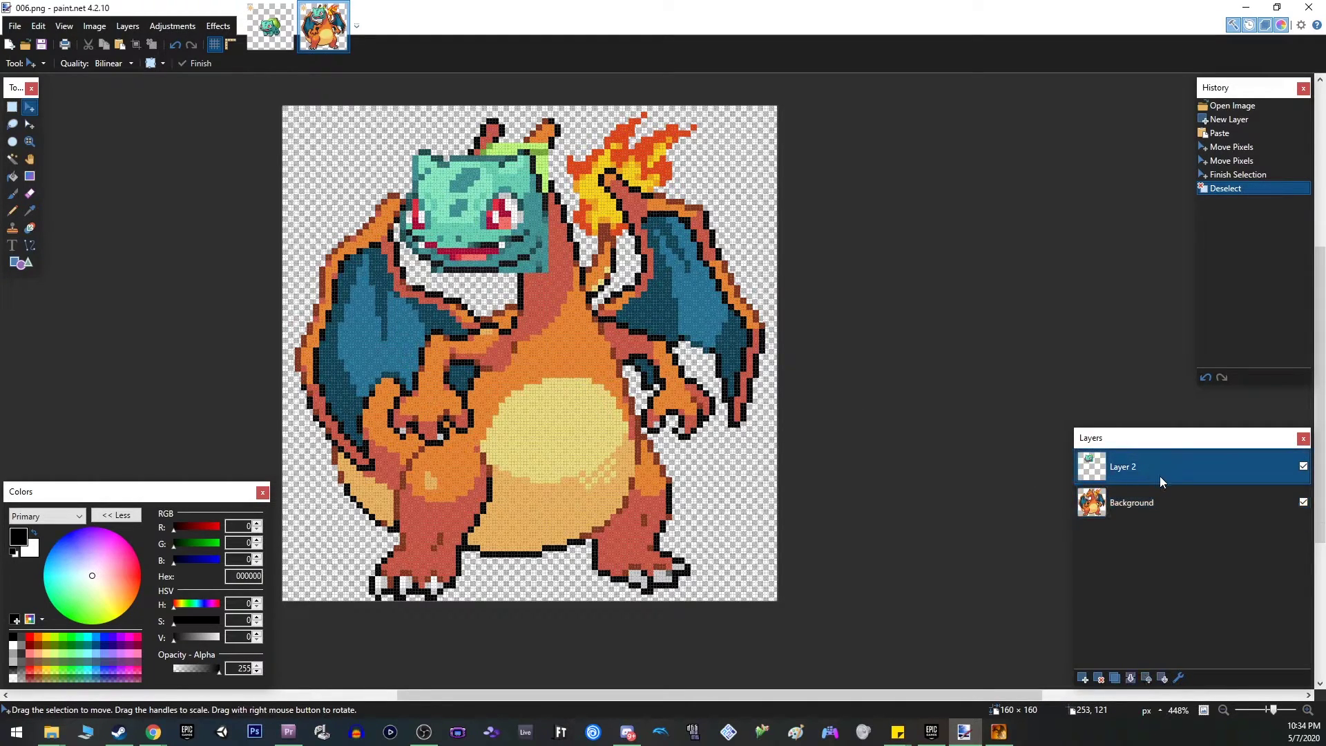
{"action": "left_click", "coordinate": [1164, 503]}
{"action": "left_click", "coordinate": [1285, 466]}
{"action": "left_click", "coordinate": [1304, 466]}
{"action": "left_click", "coordinate": [1303, 466]}
{"action": "left_click", "coordinate": [1304, 467]}
{"action": "left_click", "coordinate": [1304, 466]}
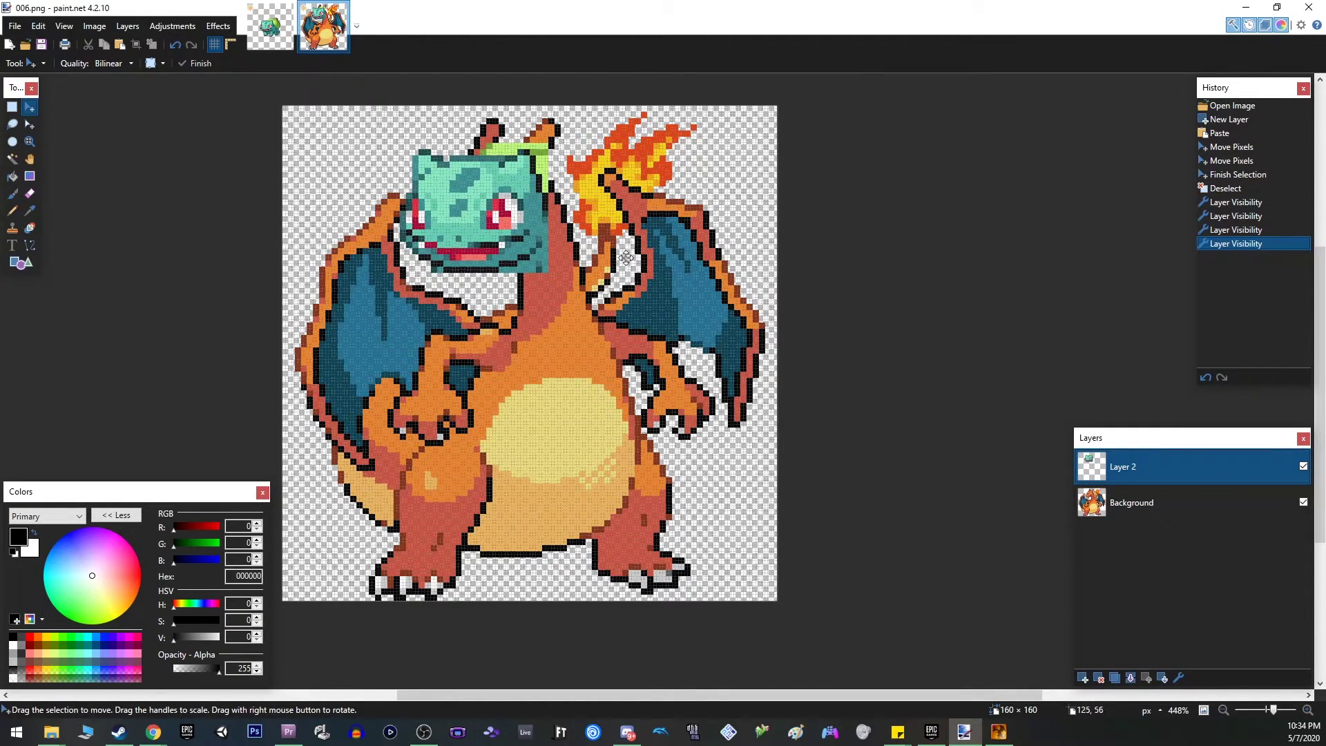
- Clear the rectangular selection around Bulbasaur's head in 001.png
{"action": "left_click", "coordinate": [270, 25]}
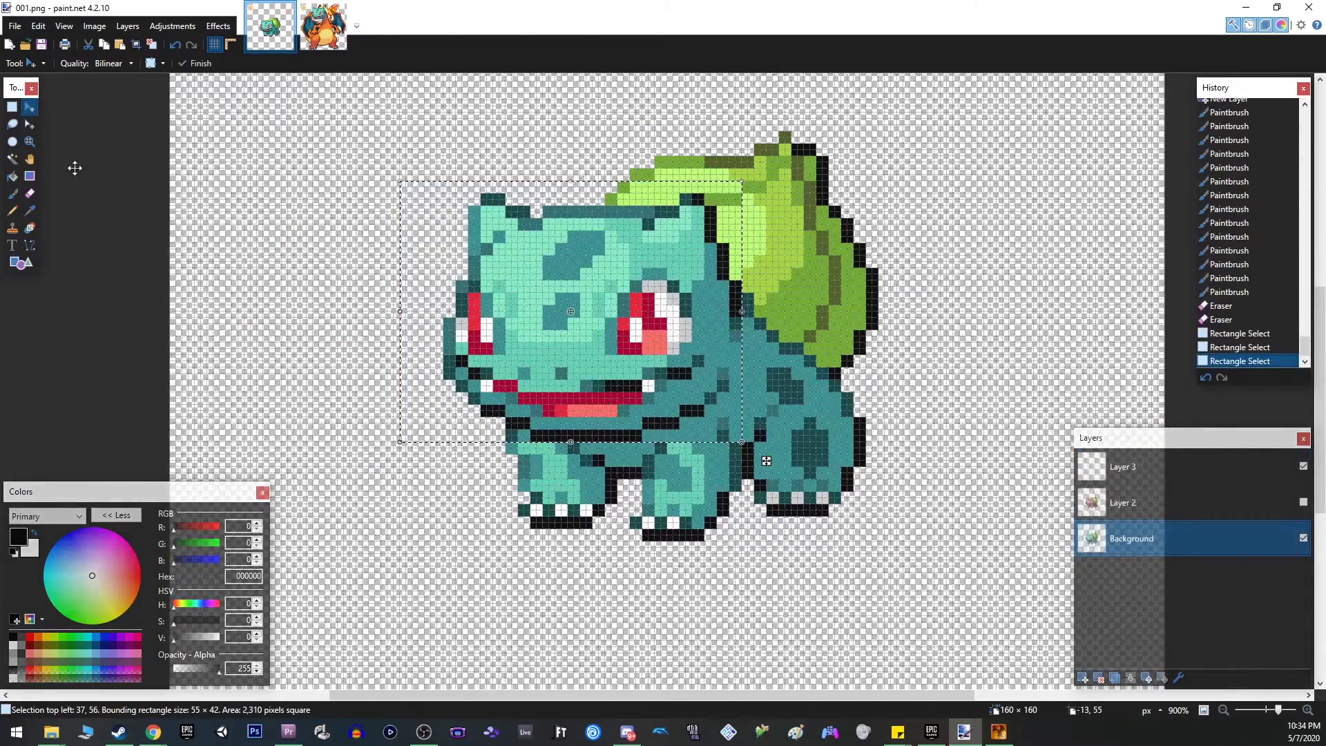
{"action": "left_click", "coordinate": [14, 107]}
{"action": "left_click", "coordinate": [356, 185]}
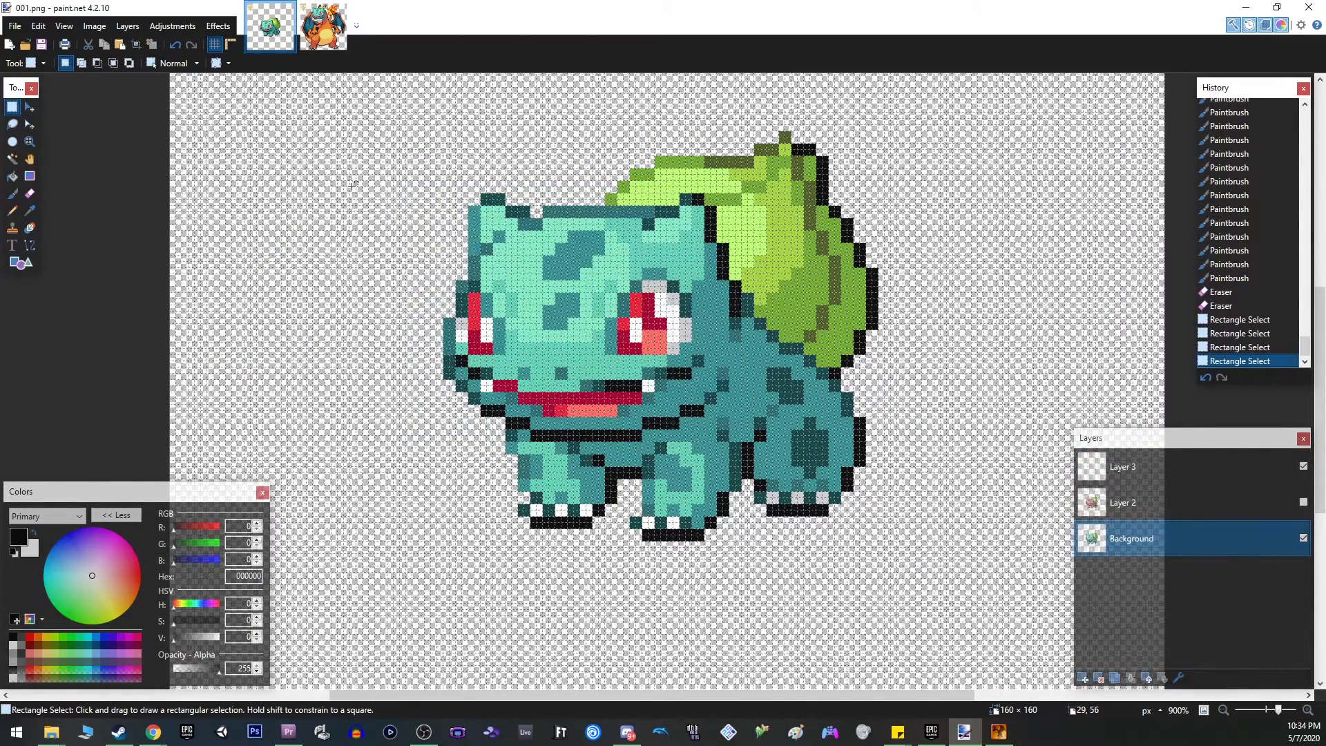
{"action": "scroll", "coordinate": [580, 373], "scroll_direction": "down", "scroll_amount": 5}
{"action": "scroll", "coordinate": [580, 373], "scroll_direction": "up", "scroll_amount": 2}
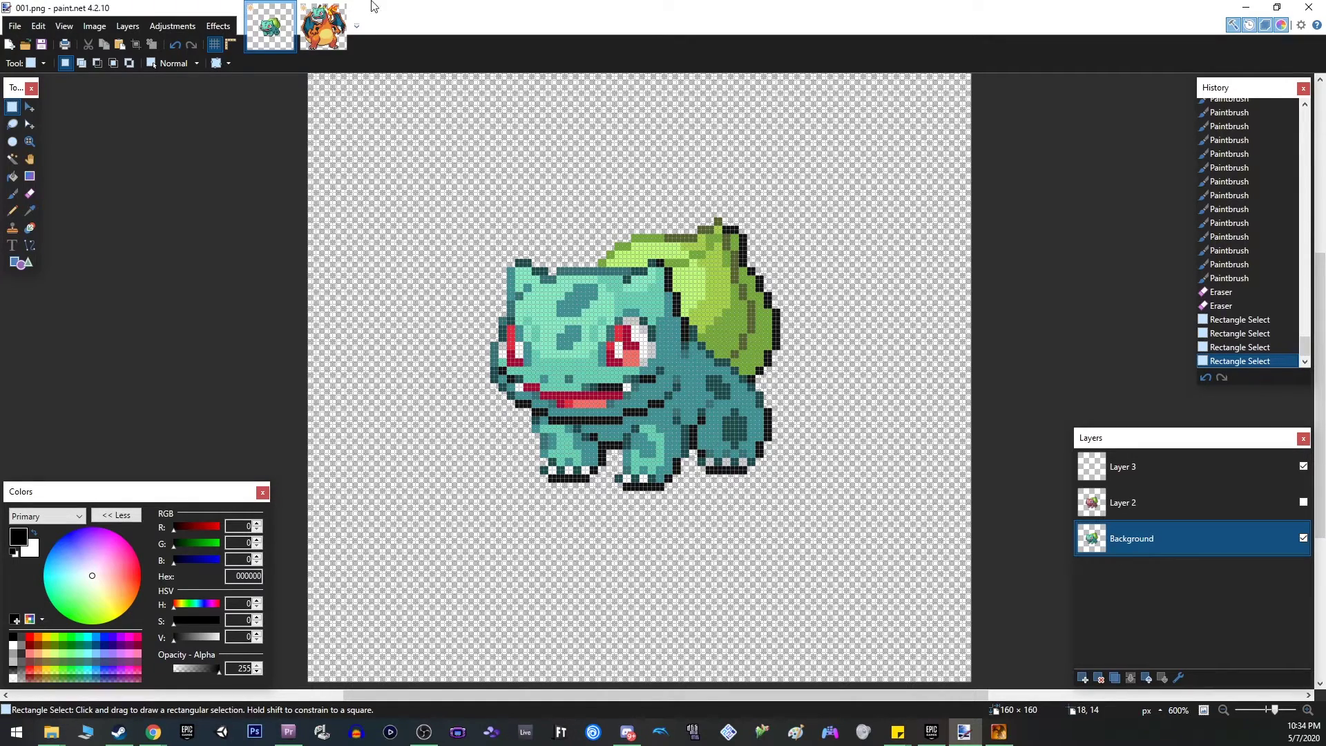
- Open the Caterpie sprite 010.png from the Battlers folder
{"action": "left_click", "coordinate": [14, 28]}
{"action": "left_click", "coordinate": [14, 31]}
{"action": "left_click", "coordinate": [15, 27]}
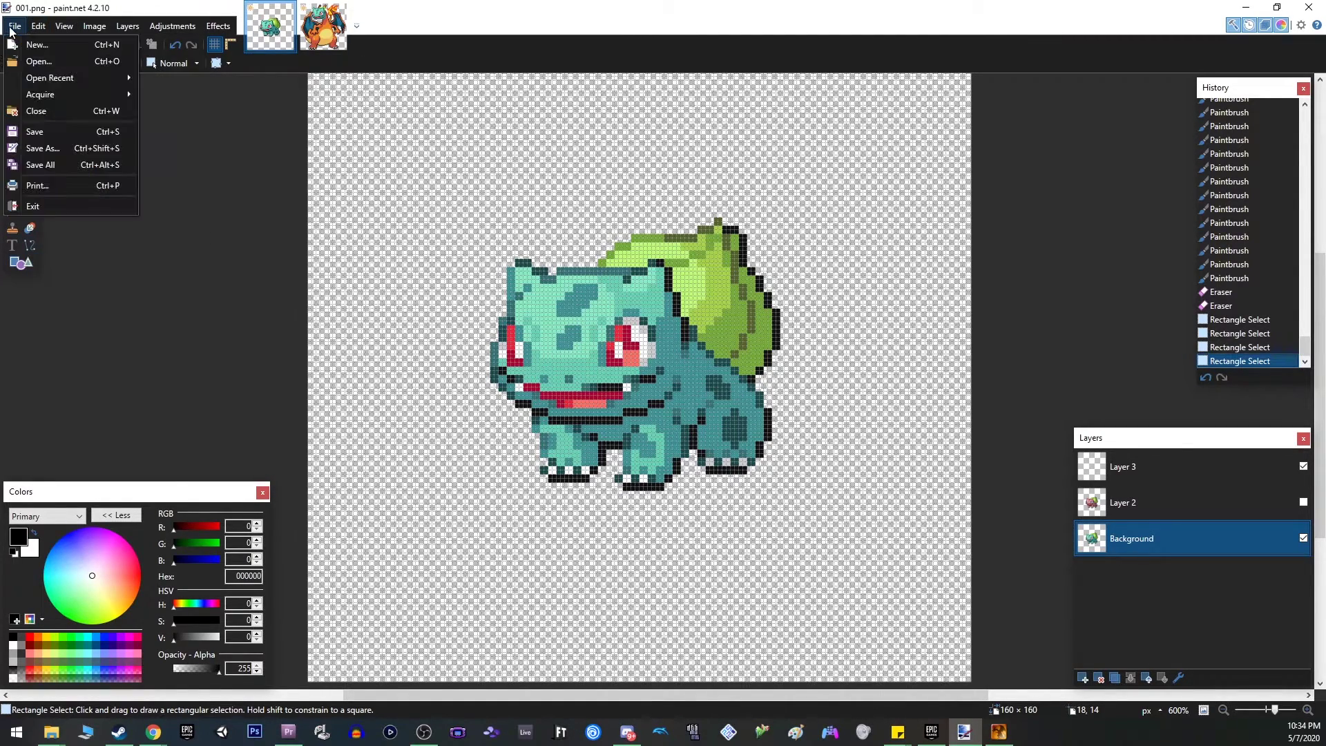
{"action": "left_click", "coordinate": [31, 60]}
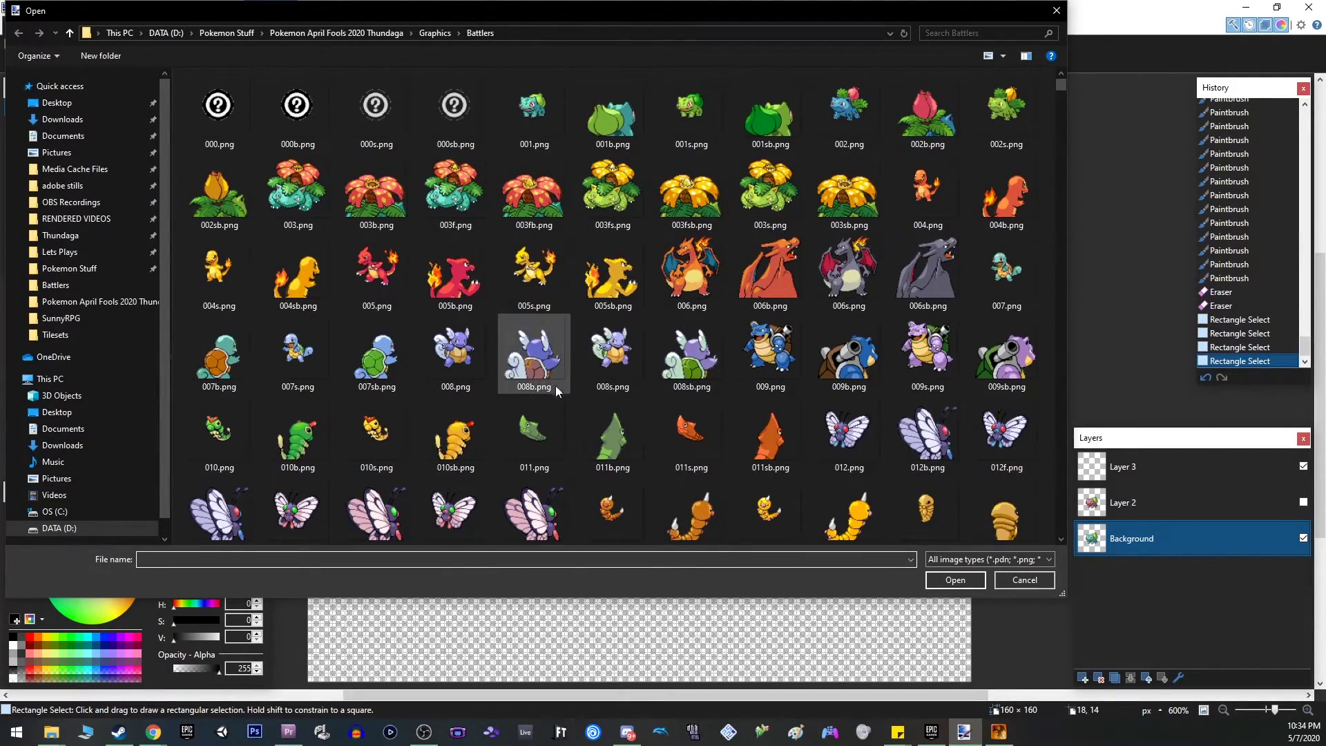
{"action": "double_click", "coordinate": [233, 423]}
{"action": "scroll", "coordinate": [656, 373], "scroll_direction": "up", "scroll_amount": 8}
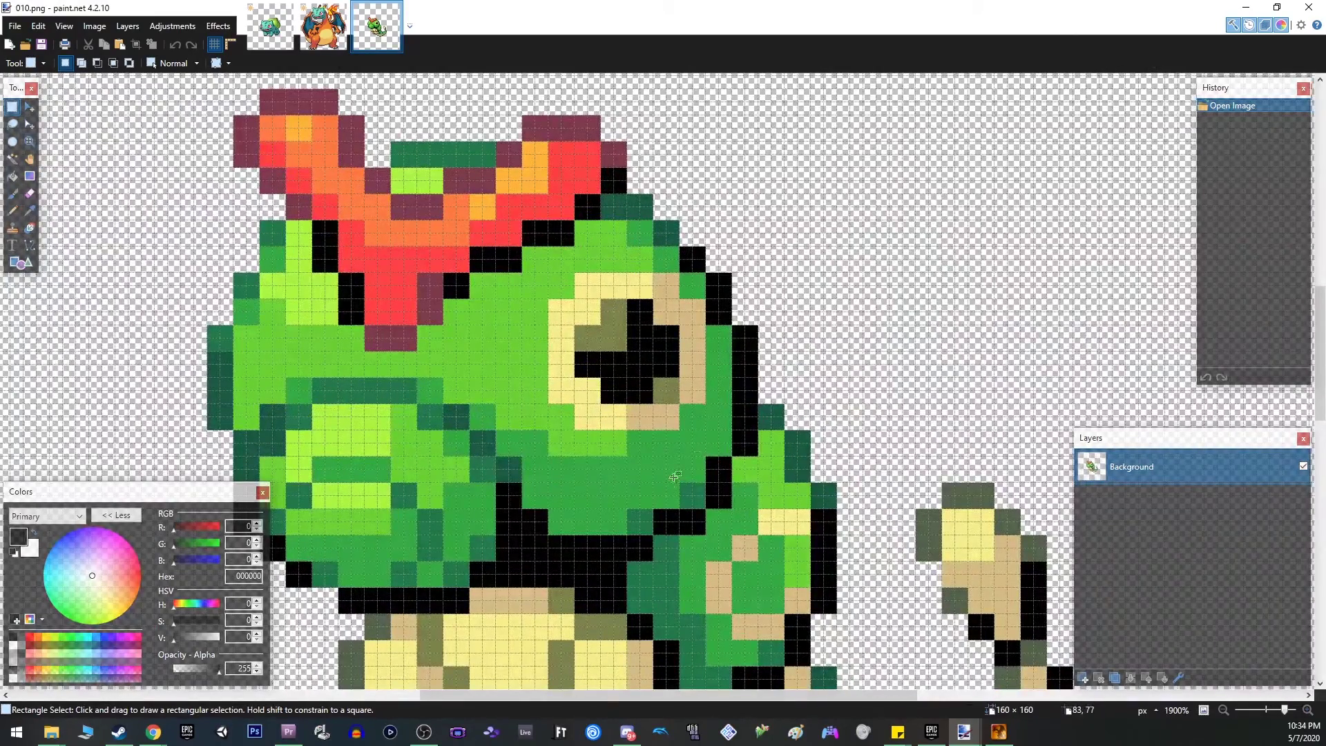
- Try a rectangular selection around Caterpie's eye and clear it
{"action": "left_click_drag", "start_coordinate": [552, 279], "coordinate": [708, 428]}
{"action": "left_click", "coordinate": [557, 314]}
{"action": "scroll", "coordinate": [557, 314], "scroll_direction": "down", "scroll_amount": 4}
{"action": "scroll", "coordinate": [556, 315], "scroll_direction": "down", "scroll_amount": 2}
{"action": "scroll", "coordinate": [557, 314], "scroll_direction": "up", "scroll_amount": 2}
{"action": "scroll", "coordinate": [557, 315], "scroll_direction": "down", "scroll_amount": 1}
- Open the Beedrill sprite 015.png from the Battlers folder
{"action": "left_click", "coordinate": [14, 26]}
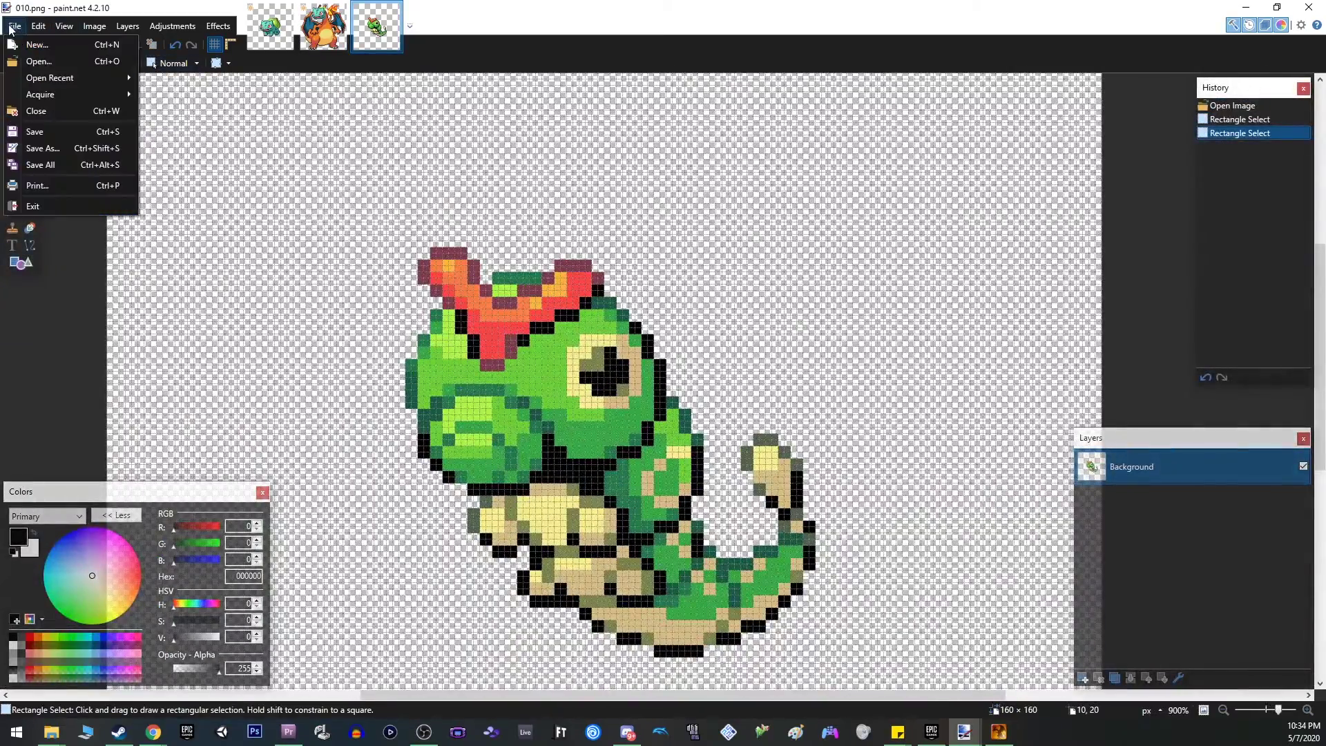
{"action": "left_click", "coordinate": [28, 62]}
{"action": "scroll", "coordinate": [684, 449], "scroll_direction": "down", "scroll_amount": 2}
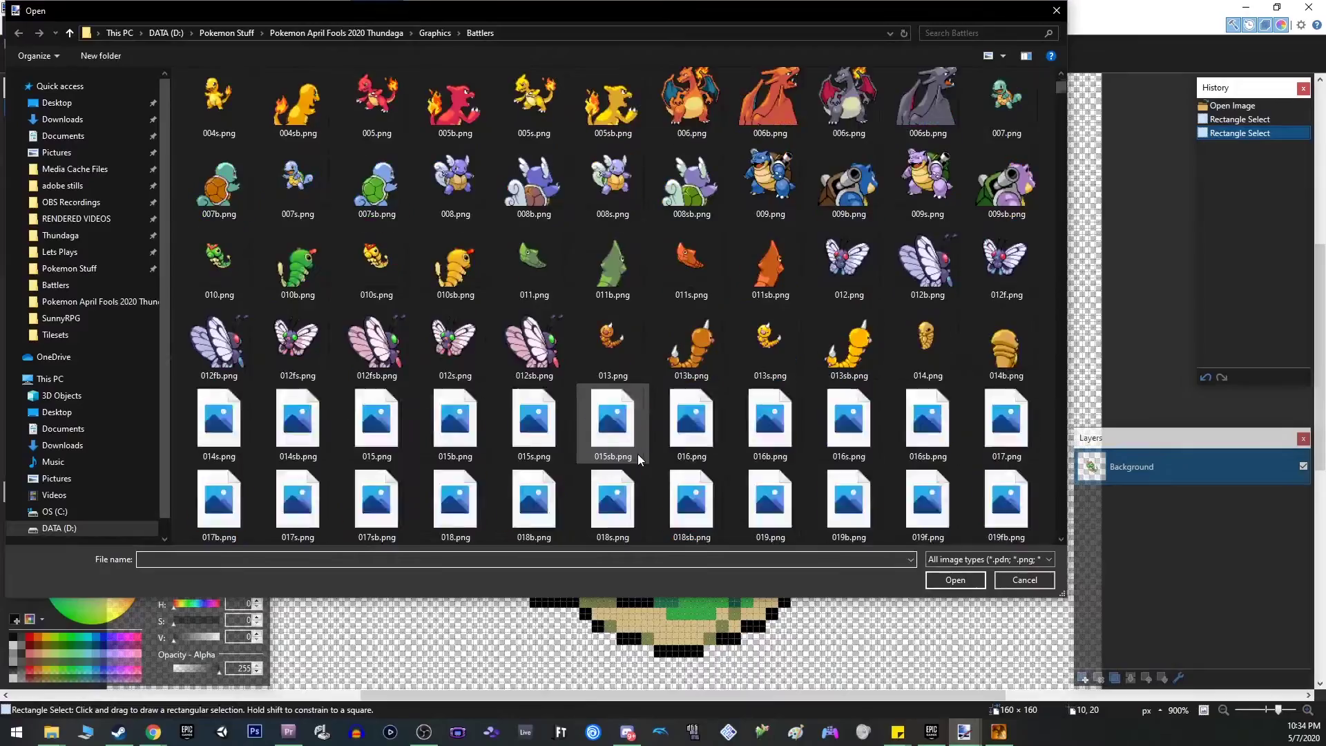
{"action": "double_click", "coordinate": [371, 416]}
{"action": "scroll", "coordinate": [762, 355], "scroll_direction": "up", "scroll_amount": 9}
{"action": "scroll", "coordinate": [761, 355], "scroll_direction": "down", "scroll_amount": 2}
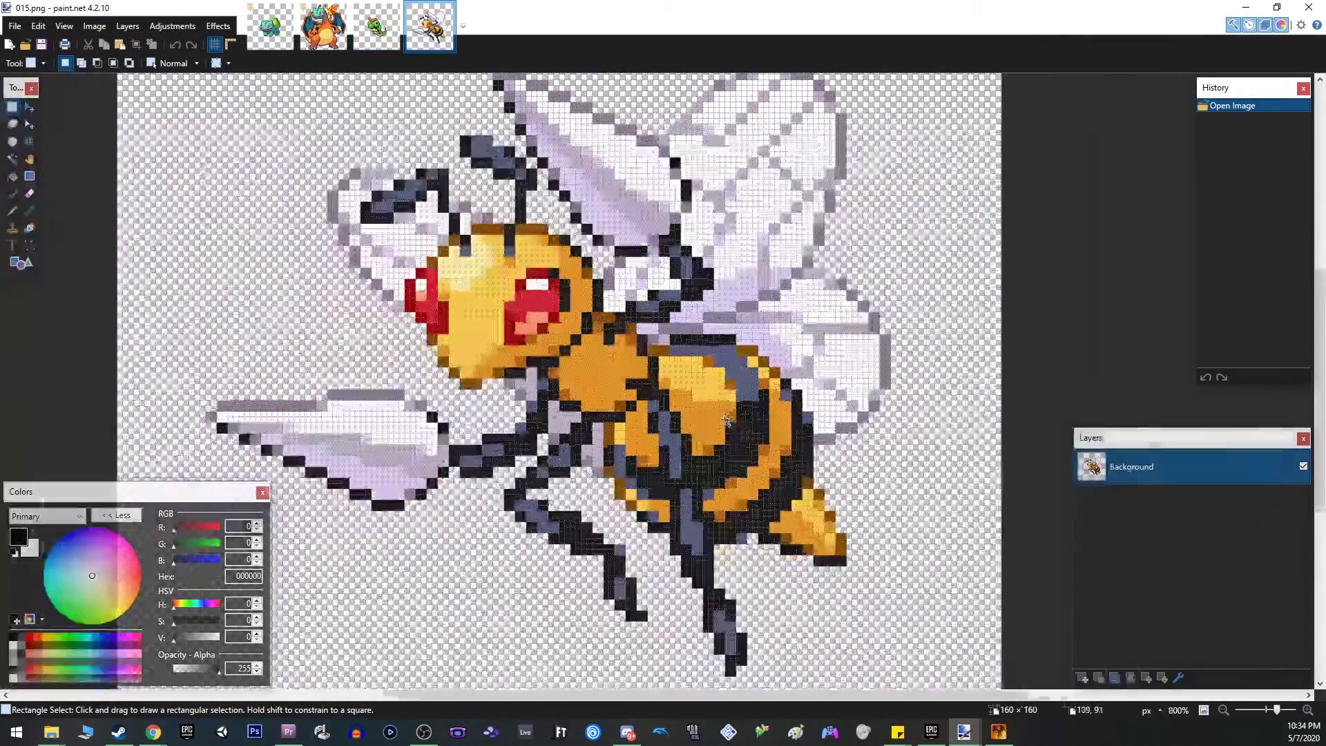
- Try rectangular selections around Beedrill's head area and clear them
{"action": "scroll", "coordinate": [819, 461], "scroll_direction": "up", "scroll_amount": 2}
{"action": "mouse_move", "coordinate": [356, 249]}
{"action": "left_mouse_down"}
{"action": "mouse_move", "coordinate": [653, 414]}
{"action": "mouse_move", "coordinate": [681, 416]}
{"action": "left_mouse_up"}
{"action": "scroll", "coordinate": [695, 418], "scroll_direction": "up", "scroll_amount": 3}
{"action": "left_click", "coordinate": [695, 418]}
{"action": "left_click_drag", "start_coordinate": [459, 295], "coordinate": [710, 503]}
{"action": "left_click", "coordinate": [603, 239]}
- Try rectangular selections of about 41 × 36 pixels on Beedrill's upper stinger arm and 45 × 26 on the lower one, and clear them
{"action": "left_click_drag", "start_coordinate": [543, 203], "coordinate": [898, 515]}
{"action": "scroll", "coordinate": [807, 592], "scroll_direction": "down", "scroll_amount": 7}
{"action": "scroll", "coordinate": [807, 592], "scroll_direction": "up", "scroll_amount": 5}
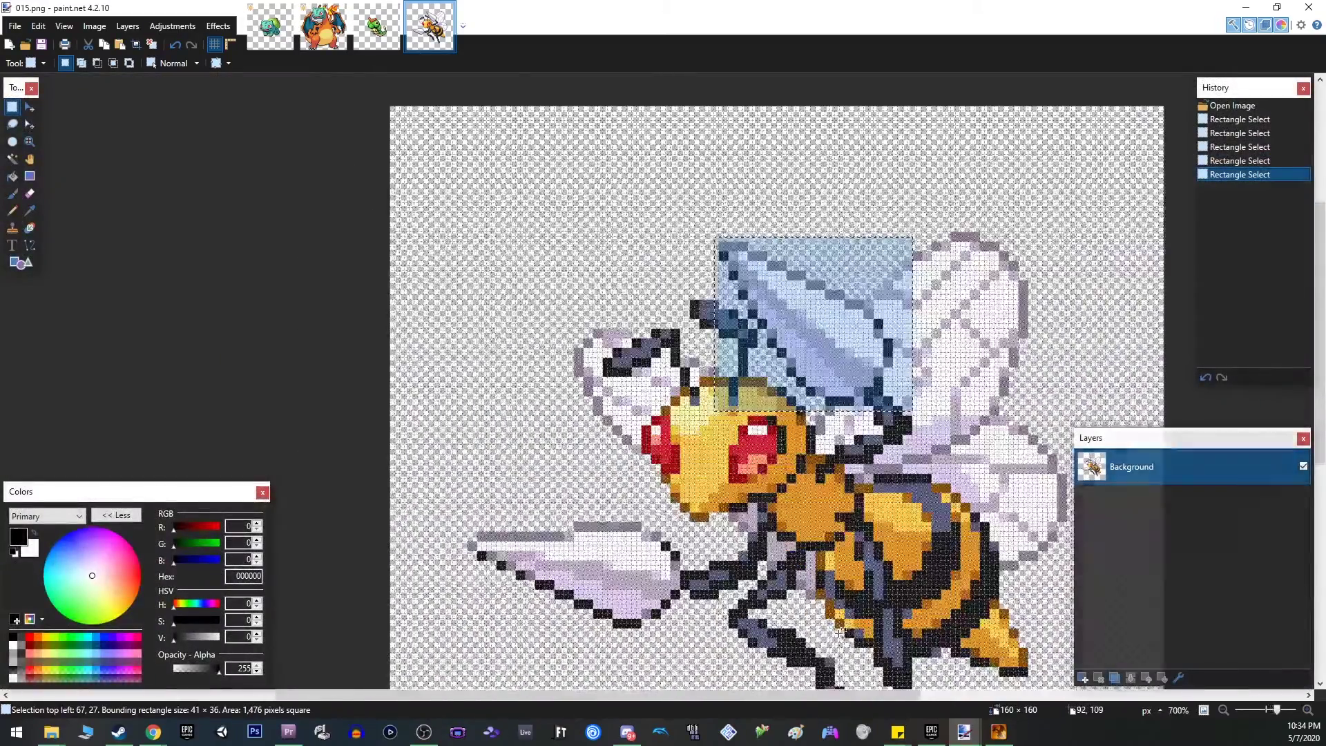
{"action": "left_click_drag", "start_coordinate": [311, 469], "coordinate": [619, 642]}
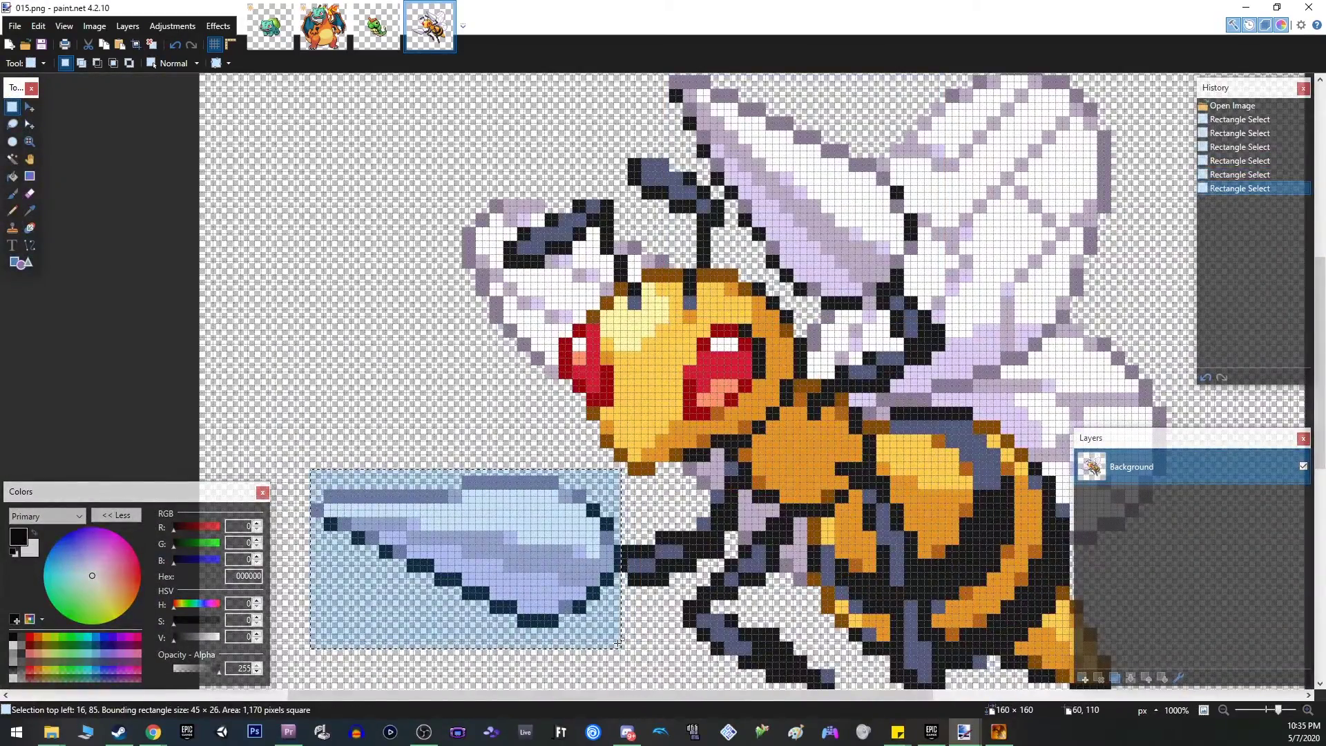
{"action": "left_click", "coordinate": [539, 451]}
{"action": "scroll", "coordinate": [539, 450], "scroll_direction": "down", "scroll_amount": 4}
{"action": "scroll", "coordinate": [617, 509], "scroll_direction": "up", "scroll_amount": 4}
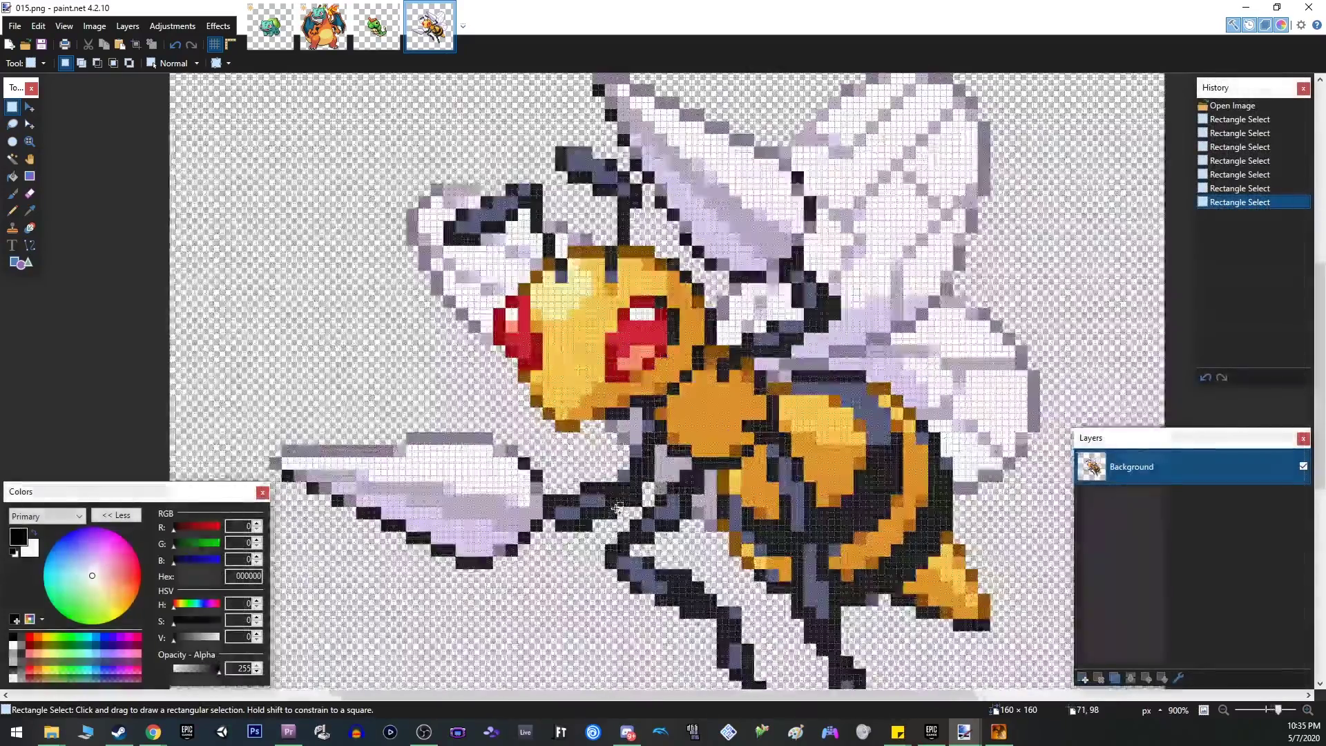
{"action": "scroll", "coordinate": [617, 509], "scroll_direction": "down", "scroll_amount": 2}
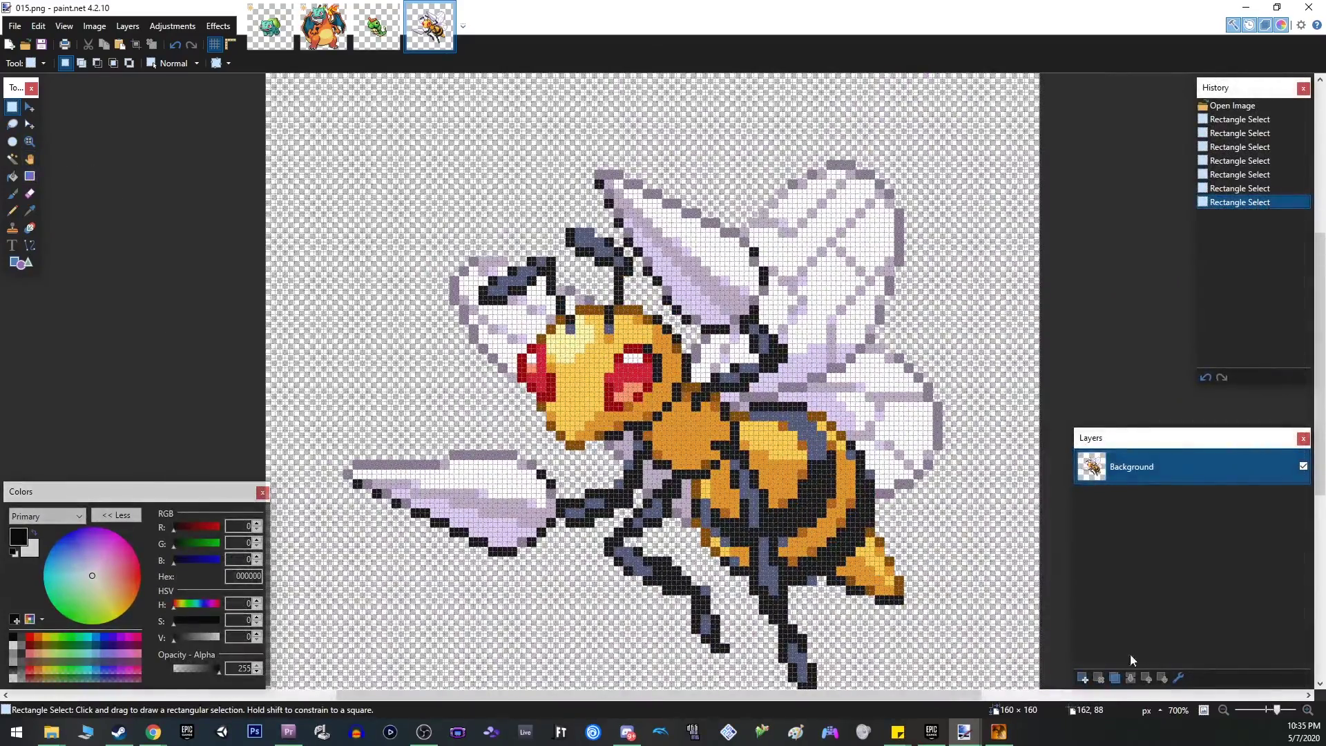
- Add a new layer above the Background in 015.png and activate the Paintbrush
{"action": "left_click", "coordinate": [1084, 678]}
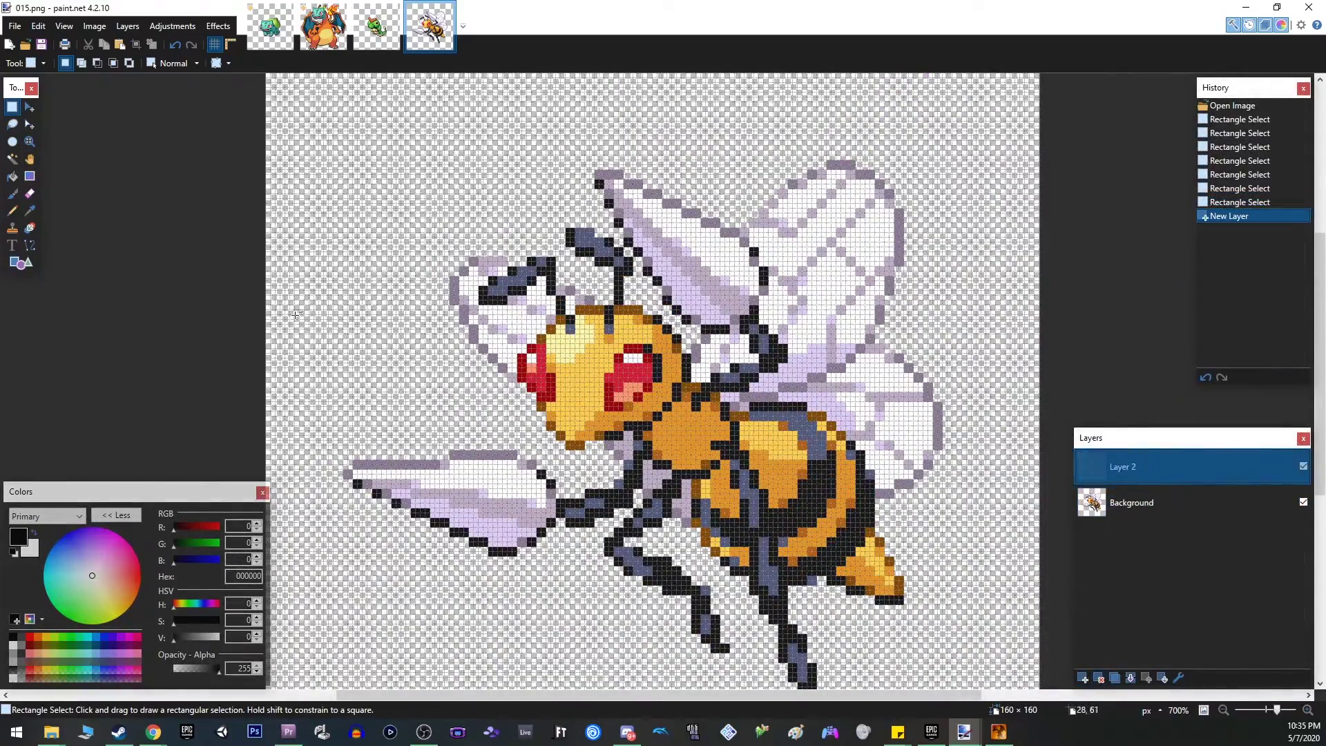
{"action": "left_click", "coordinate": [13, 196]}
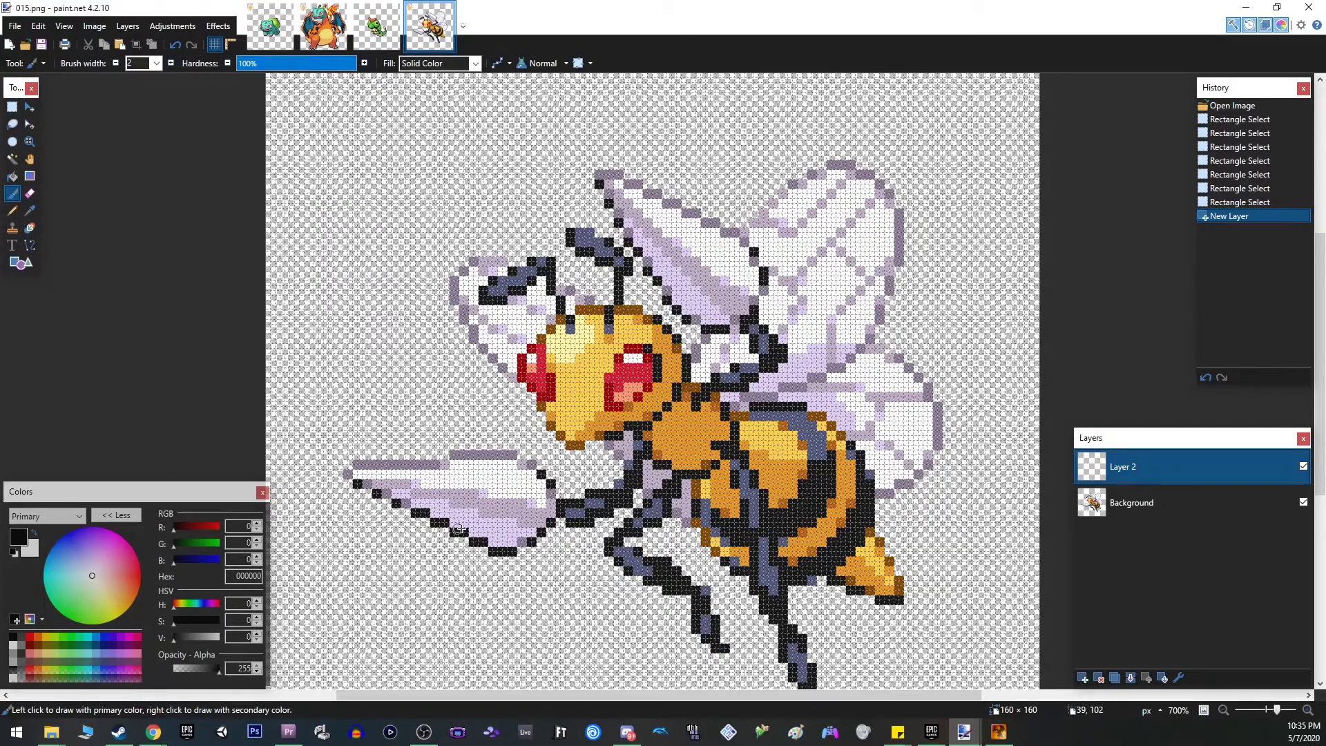
- Try short horizontal black brush strokes above Beedrill's lower stinger arm on Layer 2 and undo them
{"action": "scroll", "coordinate": [407, 549], "scroll_direction": "up", "scroll_amount": 1}
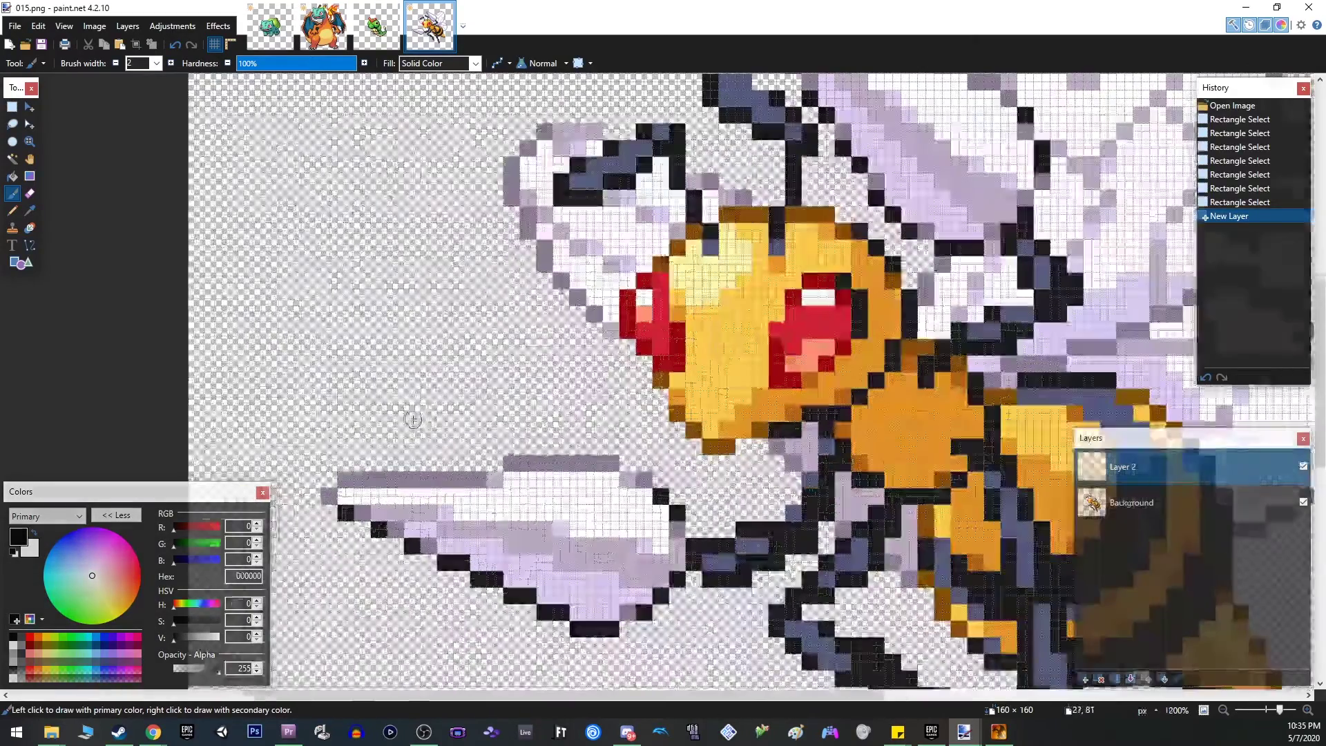
{"action": "scroll", "coordinate": [414, 418], "scroll_direction": "up", "scroll_amount": 1}
{"action": "left_click_drag", "start_coordinate": [343, 371], "coordinate": [453, 378]}
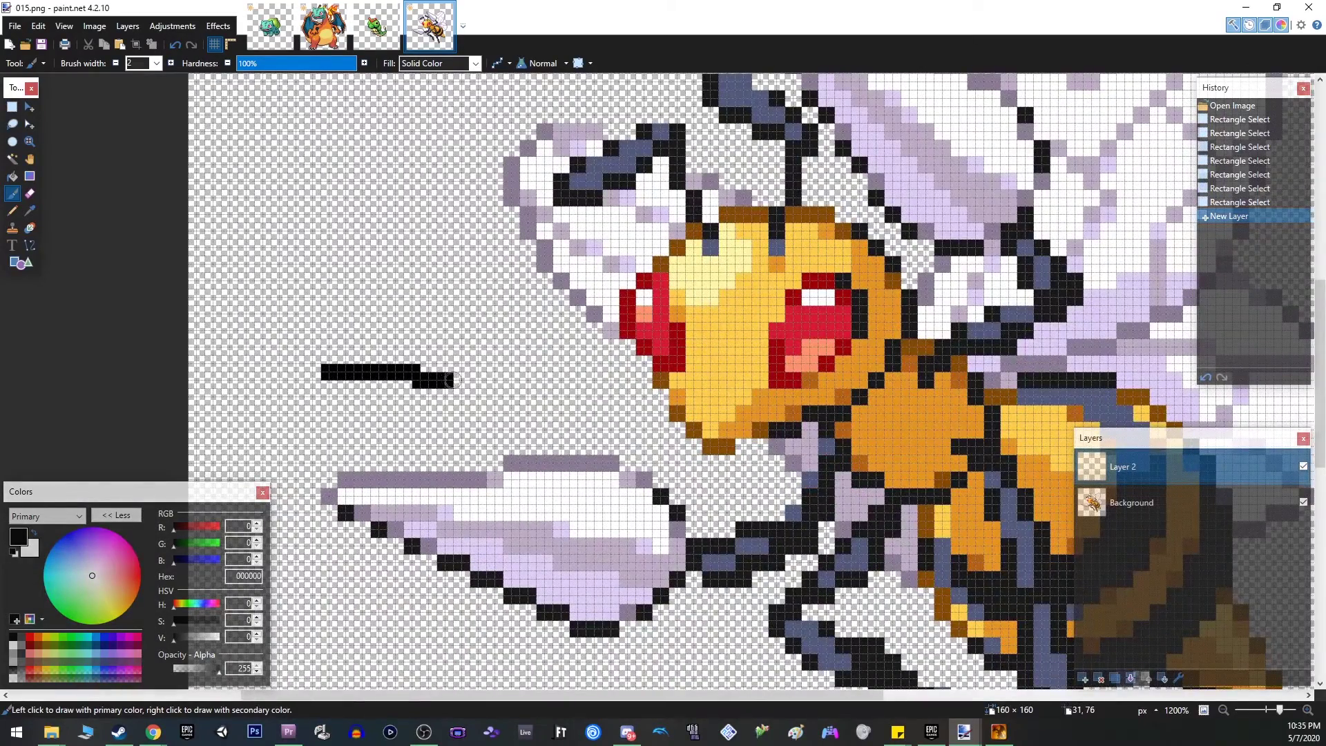
{"action": "key", "text": "ctrl+z"}
{"action": "left_click_drag", "start_coordinate": [353, 371], "coordinate": [436, 372]}
{"action": "key", "text": "ctrl+z"}
- Paint a small black smiley with two eyes and a curved mouth in the empty area beside Beedrill, and undo it
{"action": "left_click", "coordinate": [279, 281]}
{"action": "left_click", "coordinate": [353, 280]}
{"action": "mouse_move", "coordinate": [270, 321]}
{"action": "left_mouse_down"}
{"action": "mouse_move", "coordinate": [289, 340]}
{"action": "mouse_move", "coordinate": [339, 329]}
{"action": "left_mouse_up"}
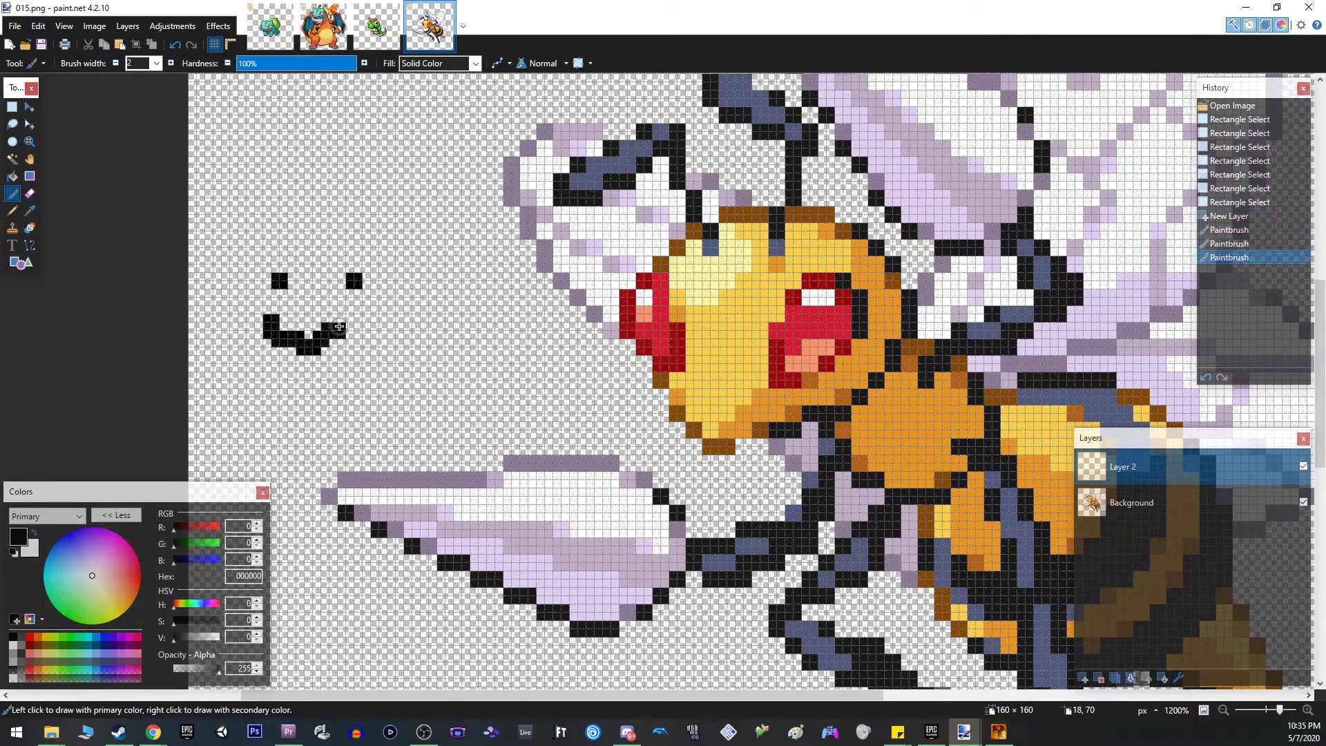
{"action": "key", "text": "ctrl+z"}
{"action": "key", "text": "ctrl+z"}
{"action": "key", "text": "ctrl+z"}
{"action": "scroll", "coordinate": [586, 471], "scroll_direction": "down", "scroll_amount": 3}
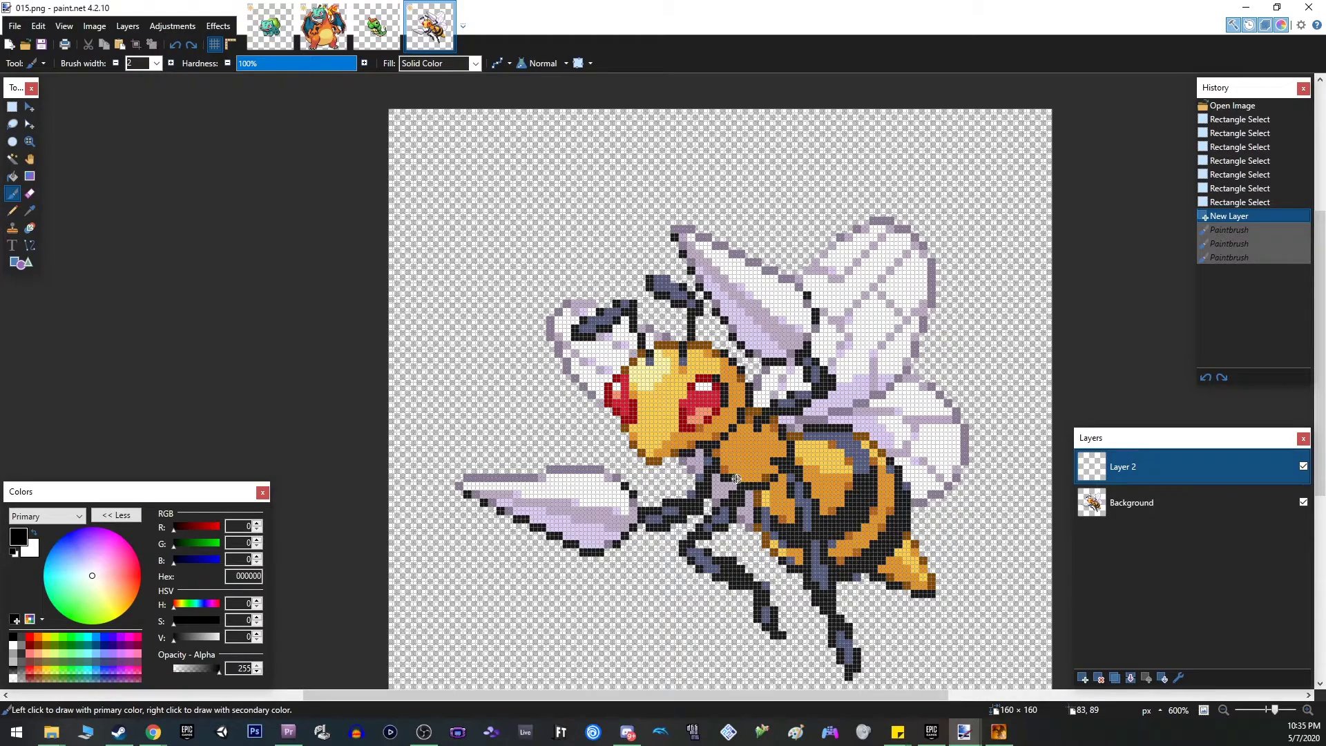
- Hide Layer 2 in 006.png so that only the original Charizard shows, and activate Rectangle Select
{"action": "left_click", "coordinate": [322, 25]}
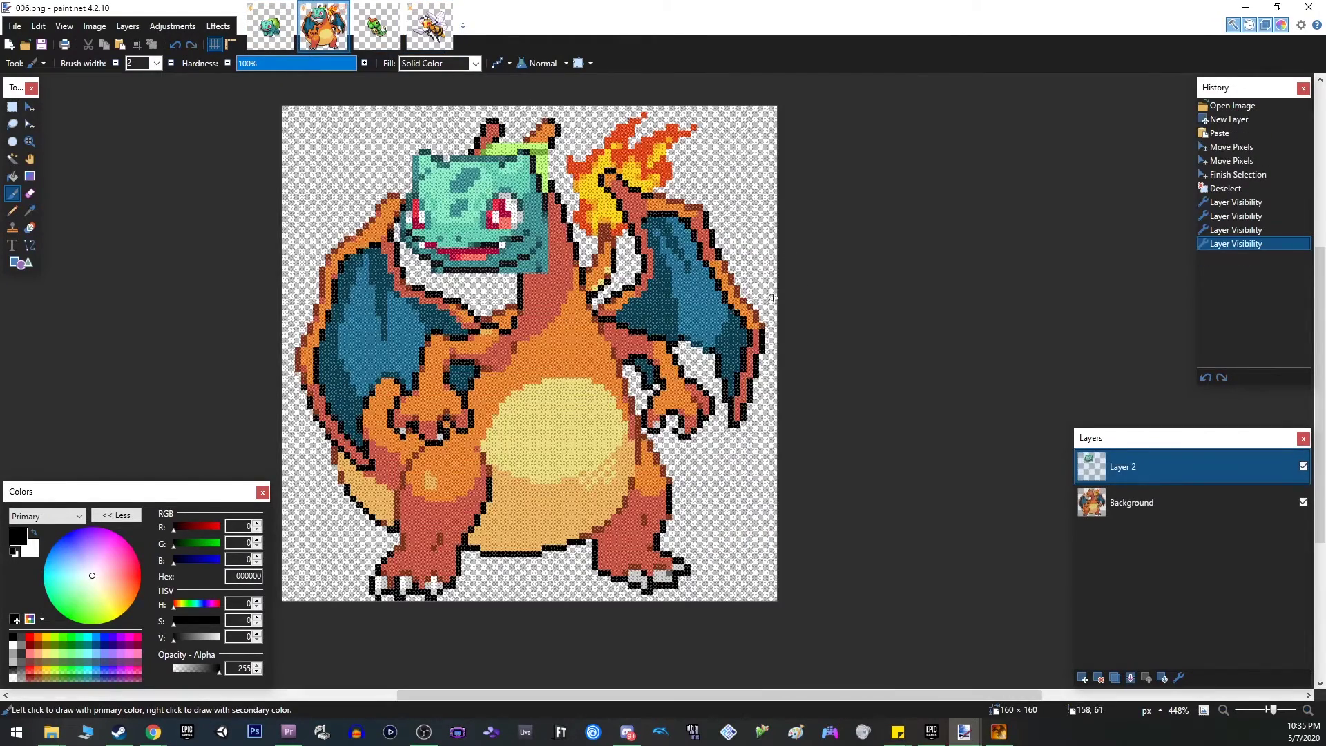
{"action": "left_click", "coordinate": [1303, 468]}
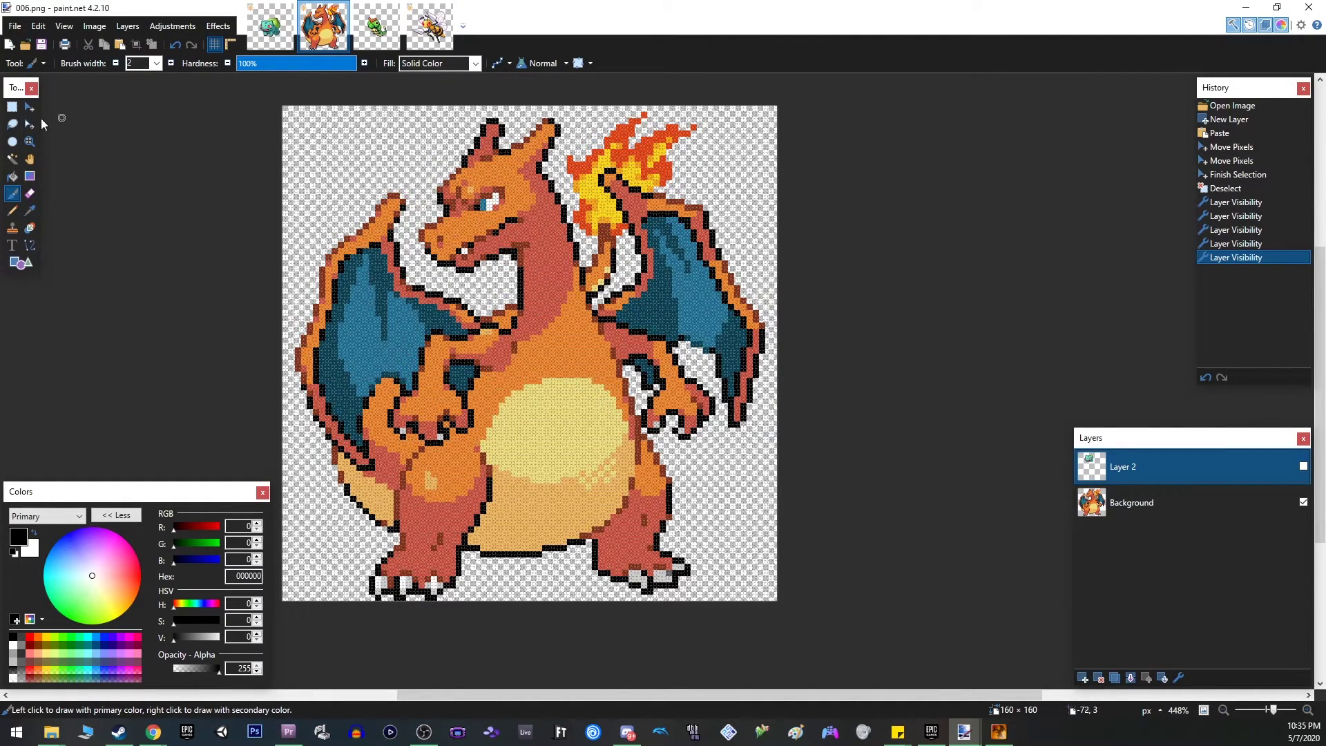
{"action": "left_click", "coordinate": [12, 107]}
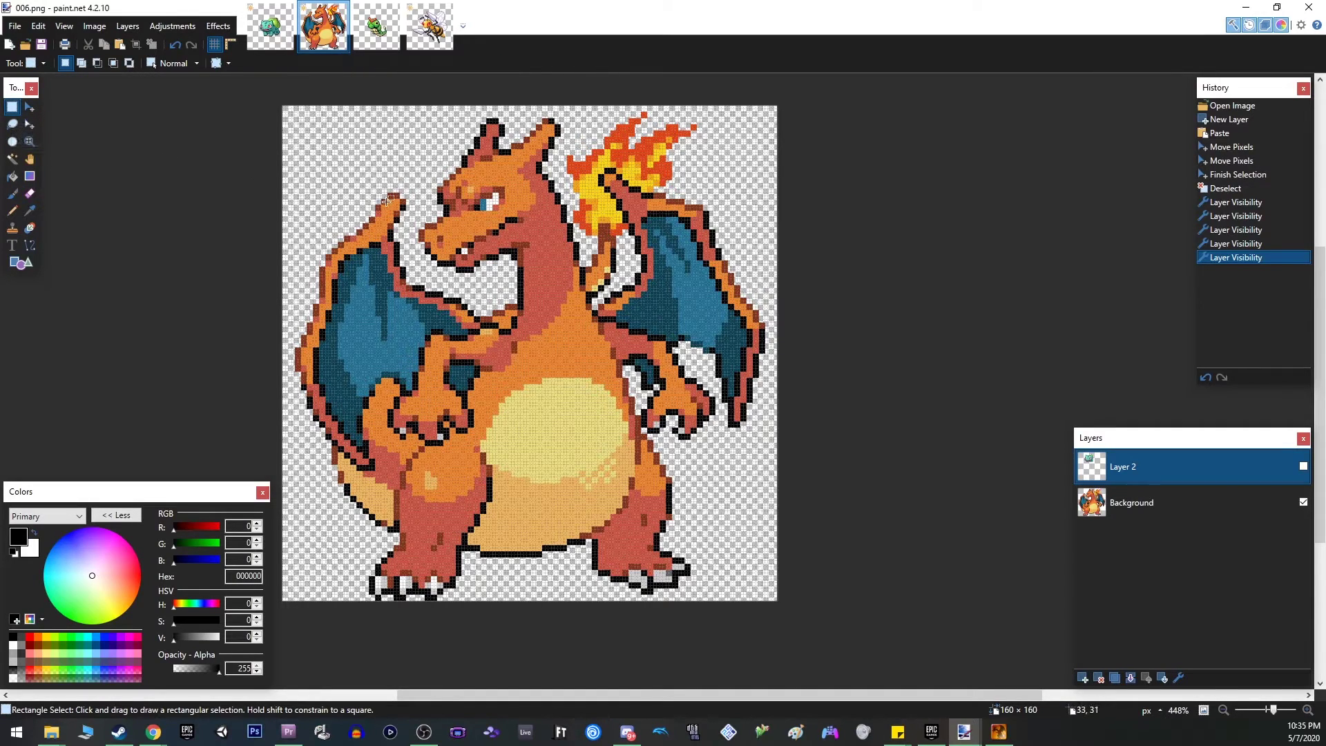
- Open the tileset Outside.png from the Tilesets folder inside Graphics and view its buildings up close
{"action": "left_click", "coordinate": [13, 26]}
{"action": "left_click", "coordinate": [14, 26]}
{"action": "left_click", "coordinate": [13, 28]}
{"action": "left_click", "coordinate": [39, 61]}
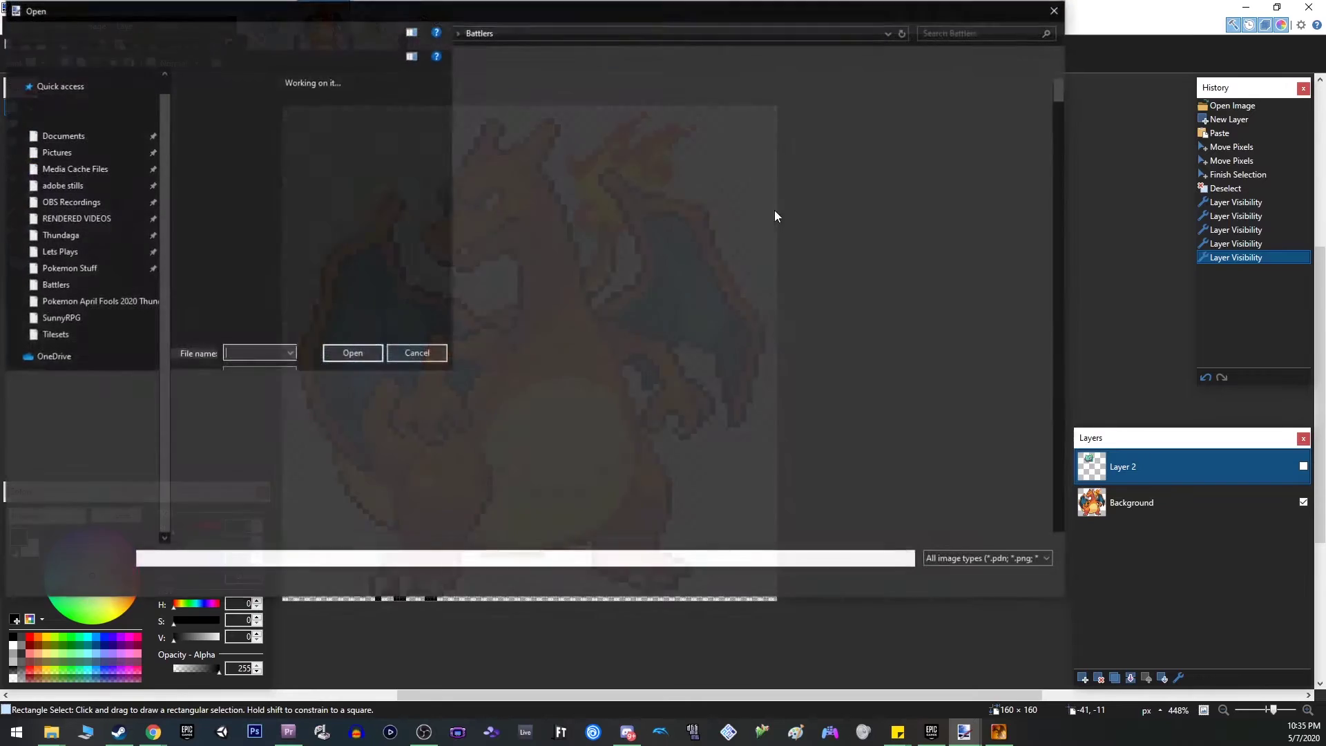
{"action": "left_click", "coordinate": [375, 33]}
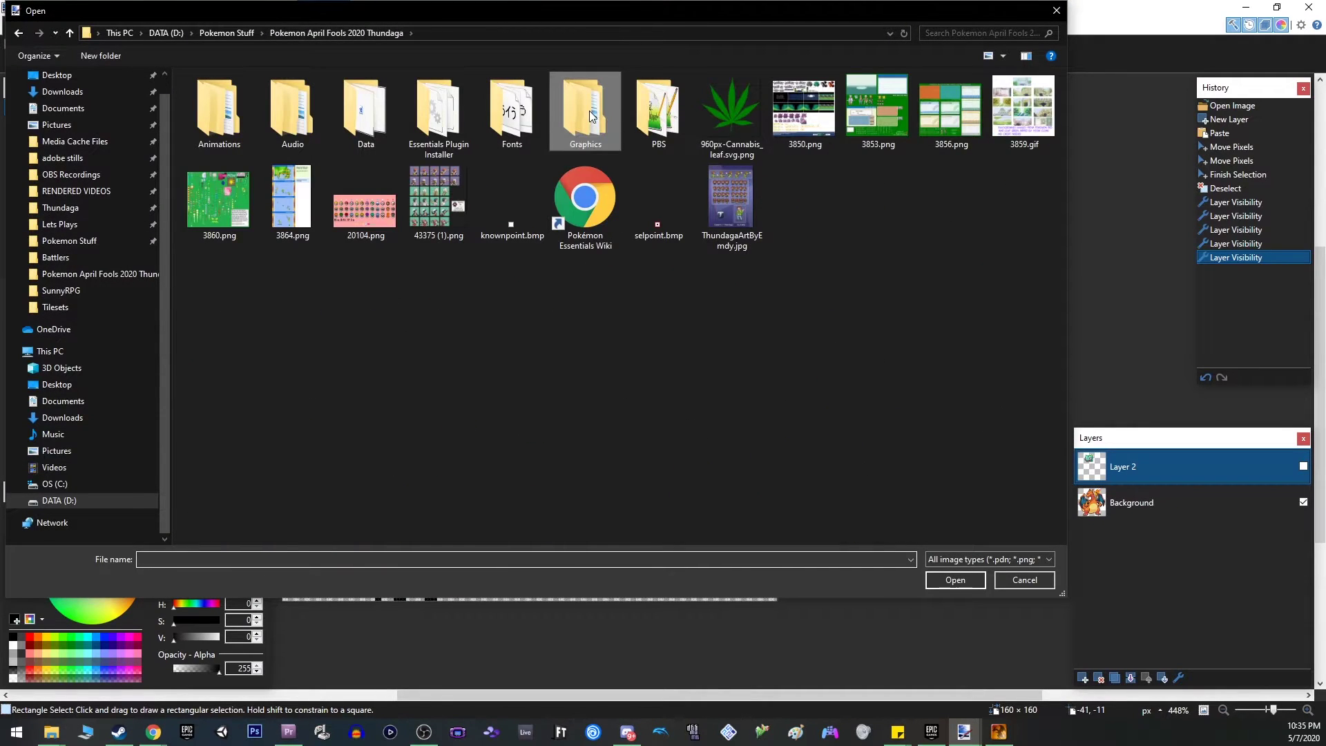
{"action": "double_click", "coordinate": [586, 114]}
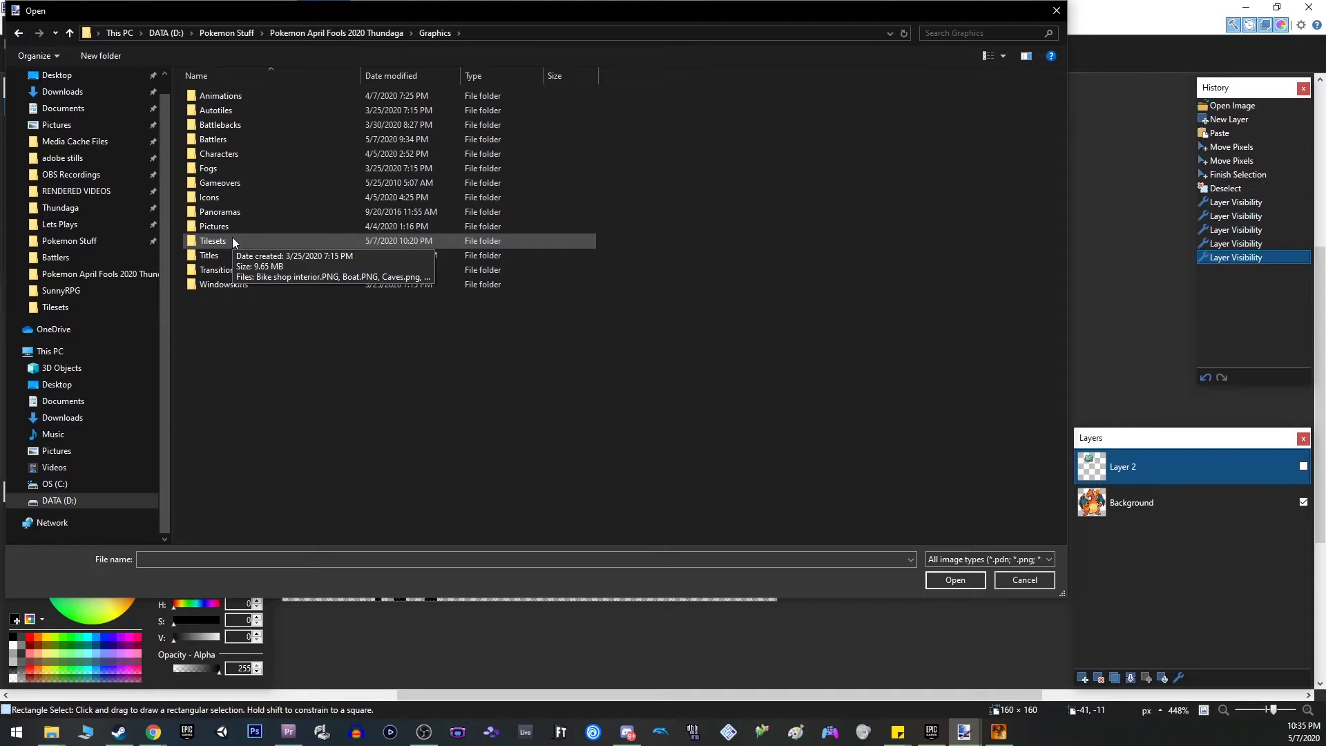
{"action": "double_click", "coordinate": [214, 240]}
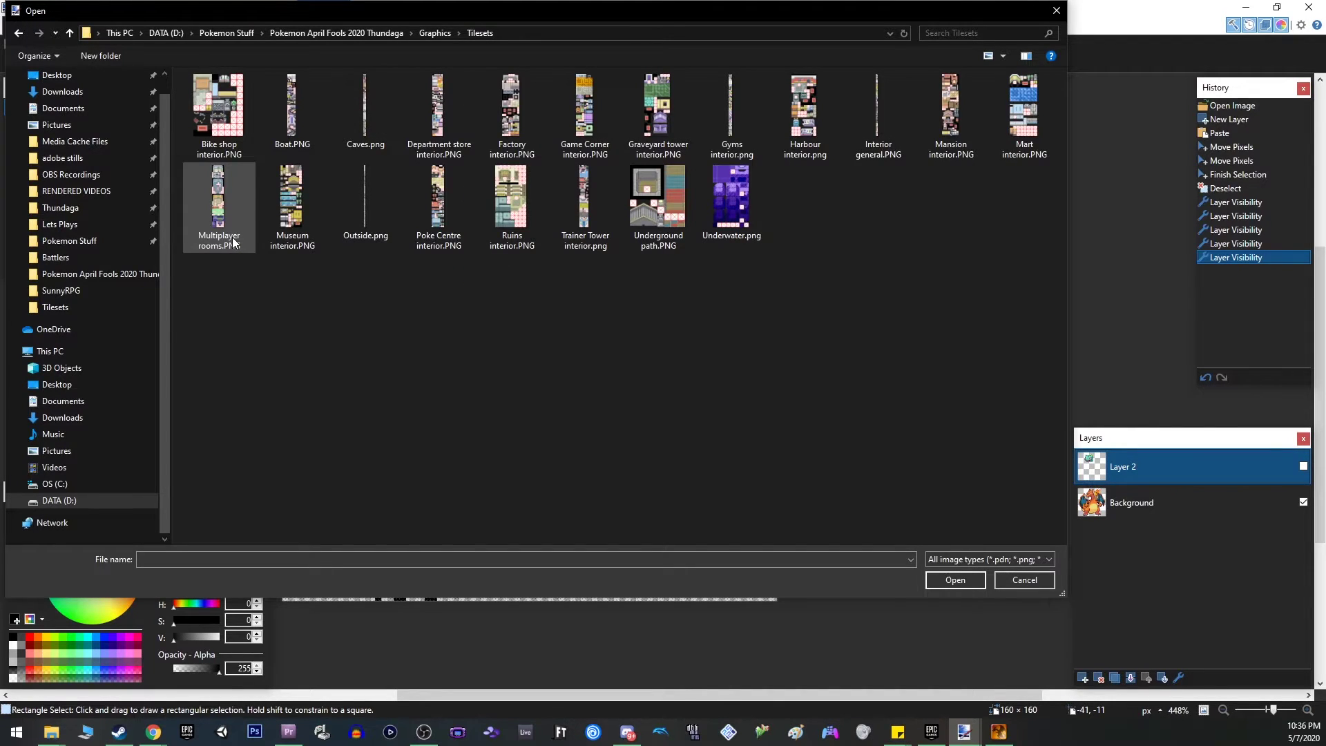
{"action": "double_click", "coordinate": [364, 200]}
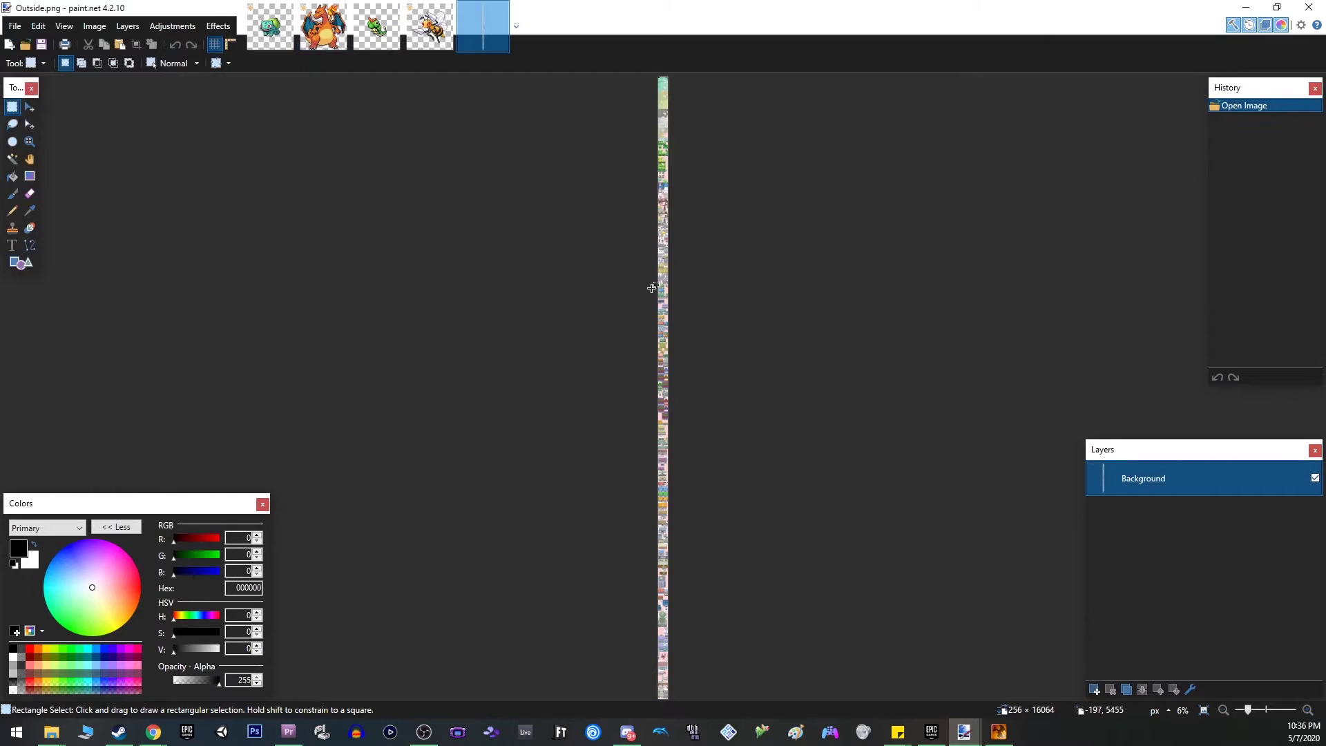
{"action": "scroll", "coordinate": [662, 343], "scroll_direction": "up", "scroll_amount": 9}
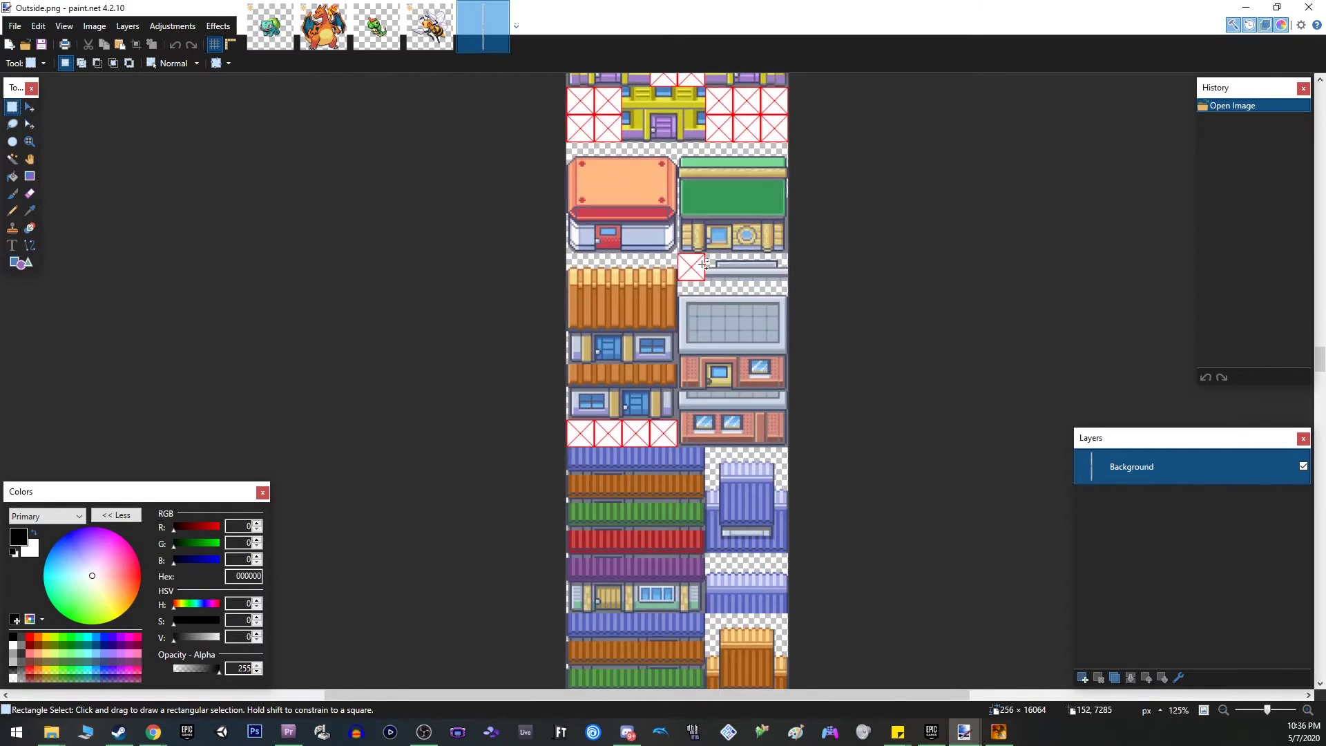
{"action": "scroll", "coordinate": [701, 268], "scroll_direction": "up", "scroll_amount": 3}
{"action": "scroll", "coordinate": [694, 284], "scroll_direction": "up", "scroll_amount": 10}
- Open the tileset Interior general.PNG, view its furniture tiles up close, and return to Outside.png
{"action": "left_click", "coordinate": [14, 26]}
{"action": "left_click", "coordinate": [38, 62]}
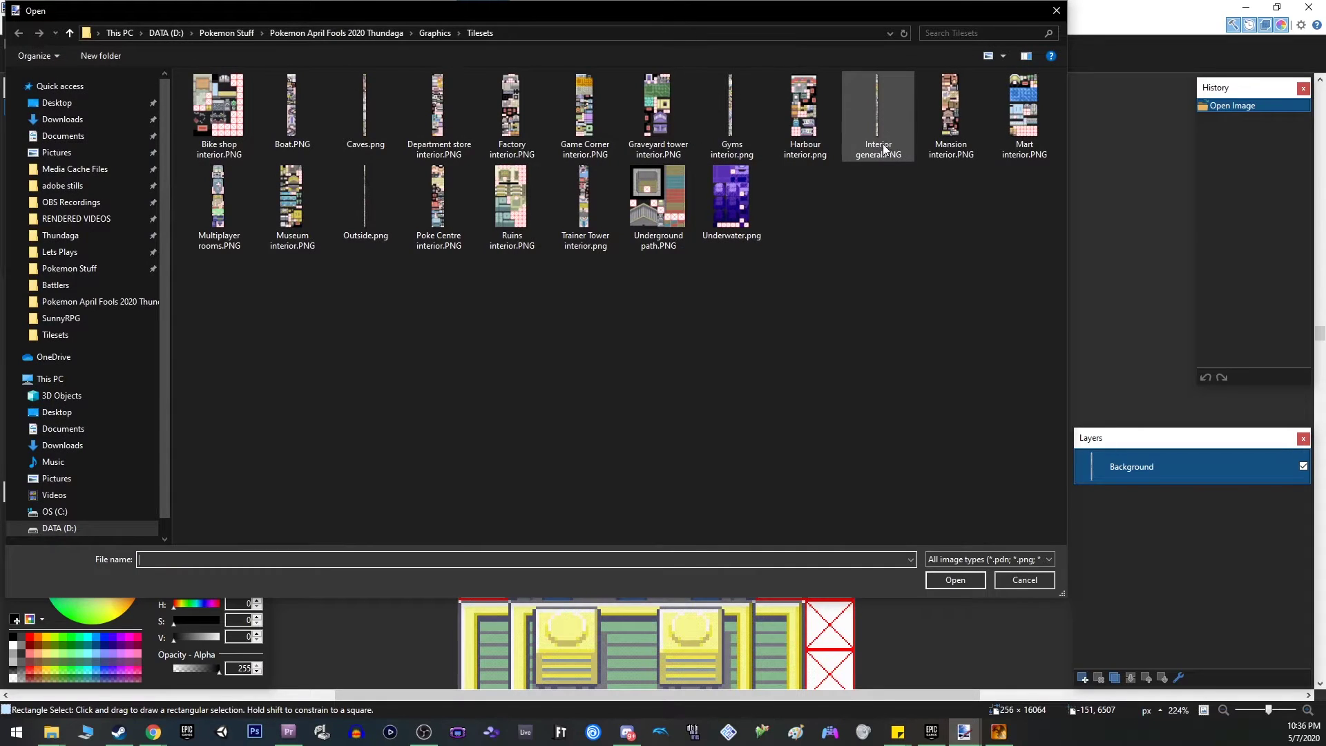
{"action": "double_click", "coordinate": [872, 107]}
{"action": "scroll", "coordinate": [660, 435], "scroll_direction": "up", "scroll_amount": 7}
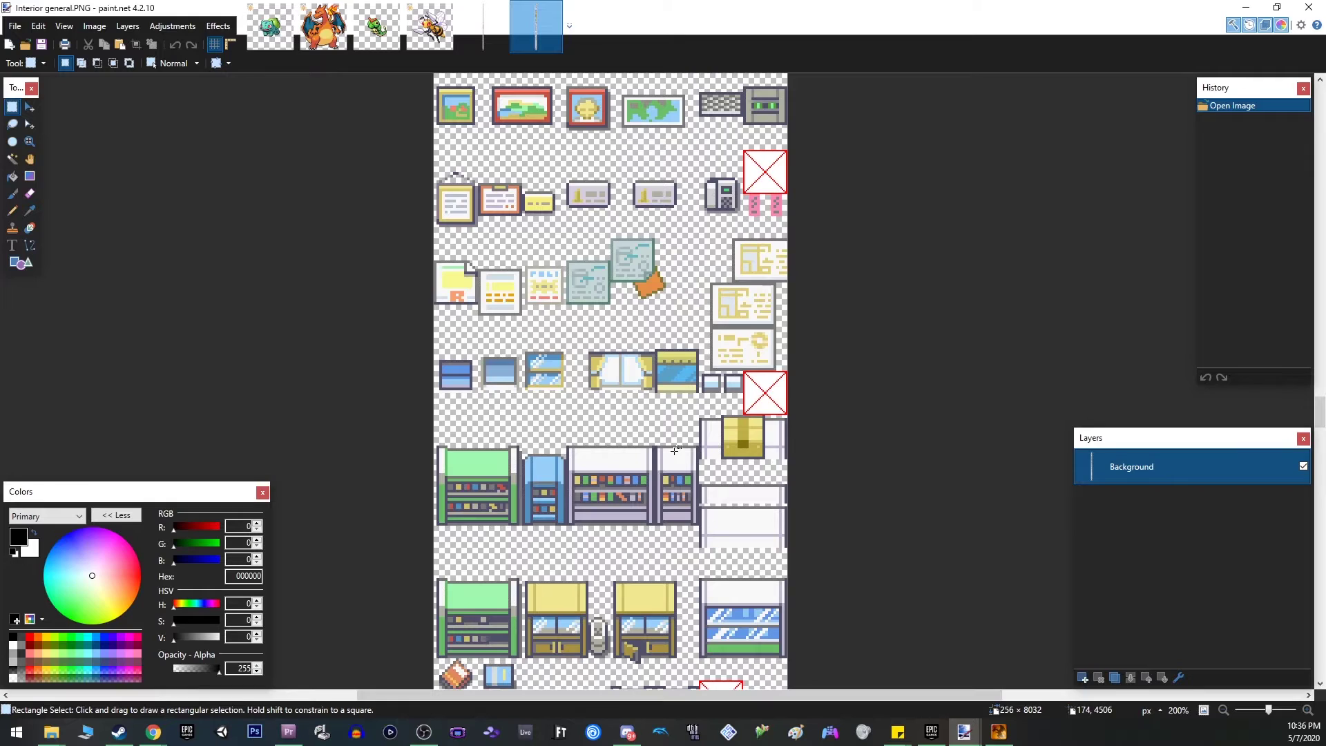
{"action": "left_click", "coordinate": [494, 20]}
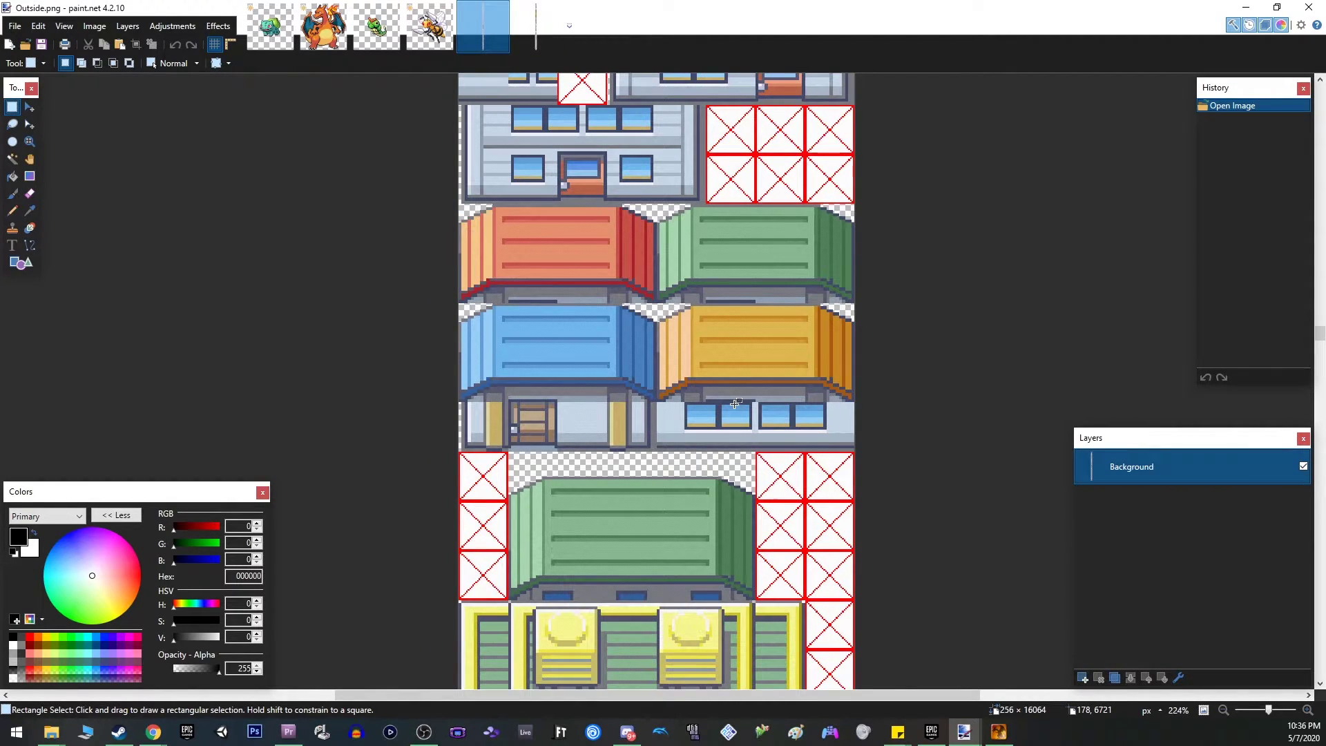
- Look through the buildings and outdoor objects in Outside.png, ending with a close view of the vending machines beside the green-roofed house
{"action": "scroll", "coordinate": [728, 413], "scroll_direction": "down", "scroll_amount": 10}
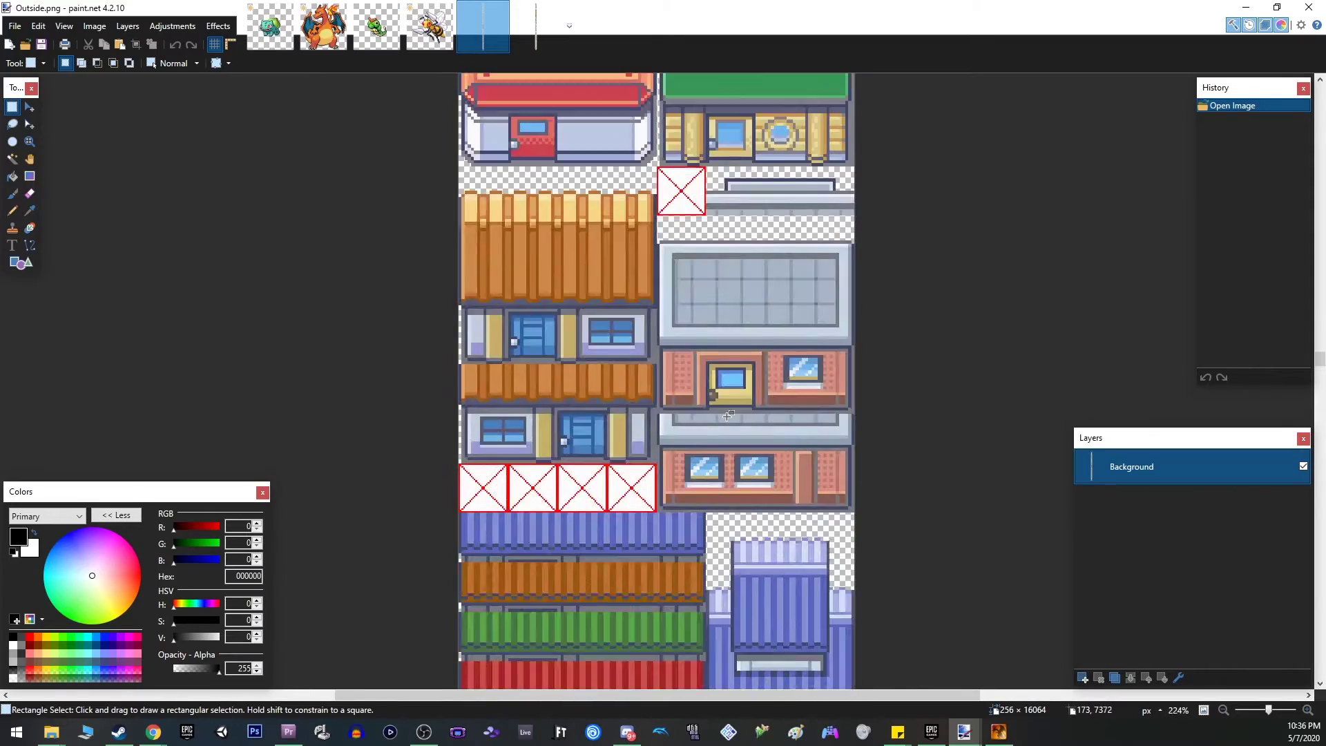
{"action": "scroll", "coordinate": [728, 413], "scroll_direction": "up", "scroll_amount": 12}
{"action": "scroll", "coordinate": [728, 414], "scroll_direction": "up", "scroll_amount": 15}
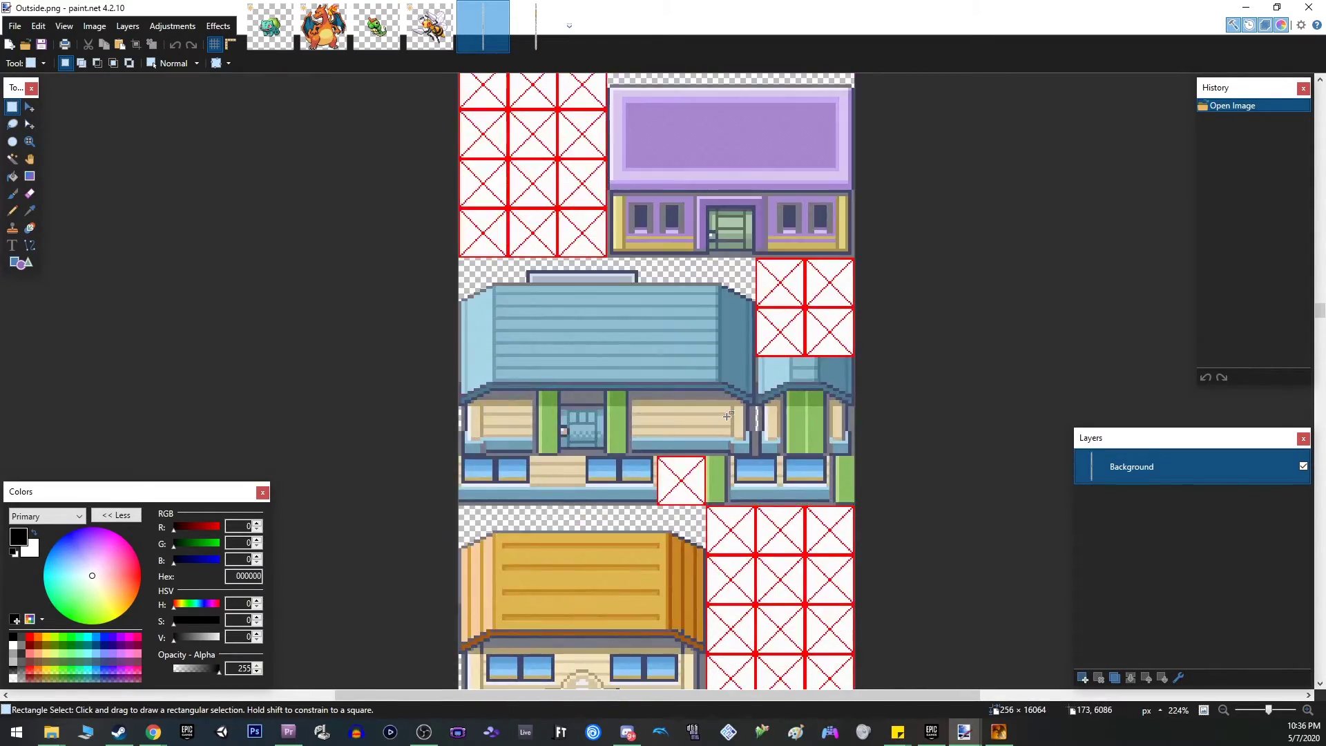
{"action": "key", "text": "ctrl+0"}
{"action": "scroll", "coordinate": [728, 414], "scroll_direction": "up", "scroll_amount": 10}
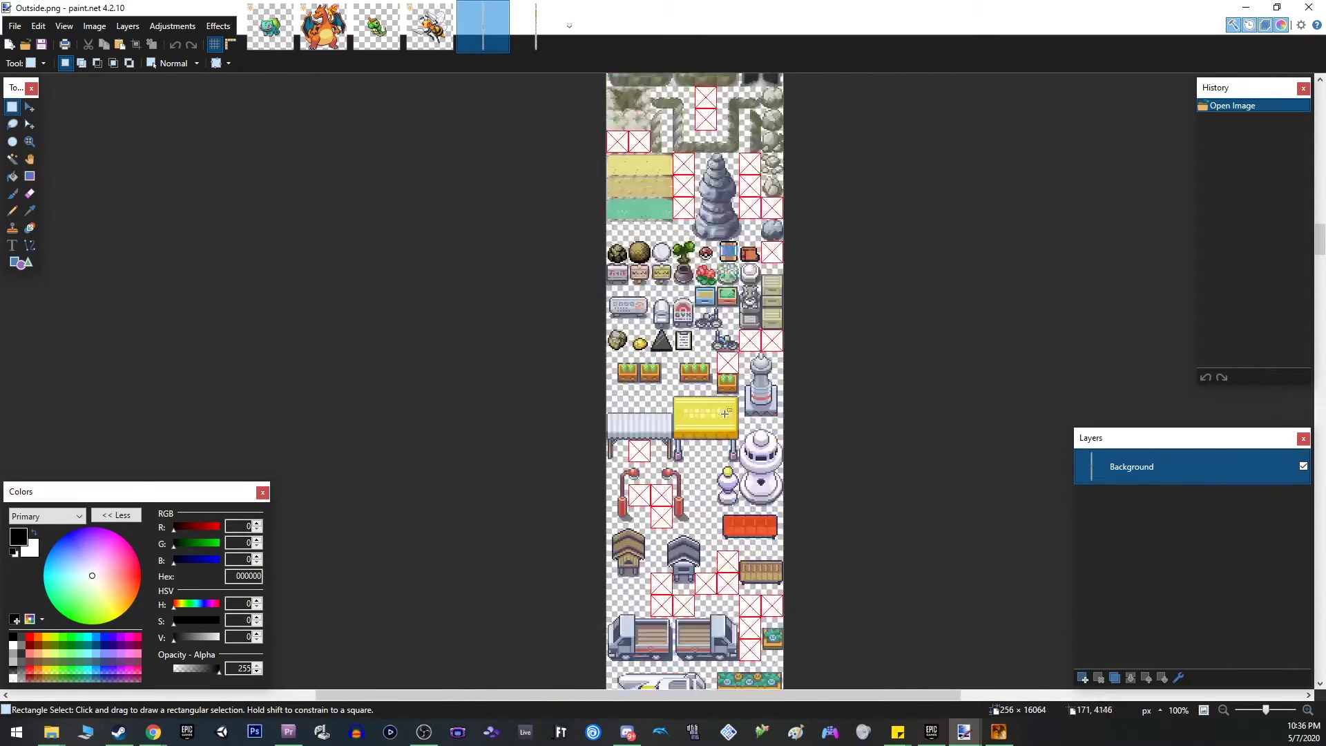
{"action": "scroll", "coordinate": [730, 418], "scroll_direction": "down", "scroll_amount": 3}
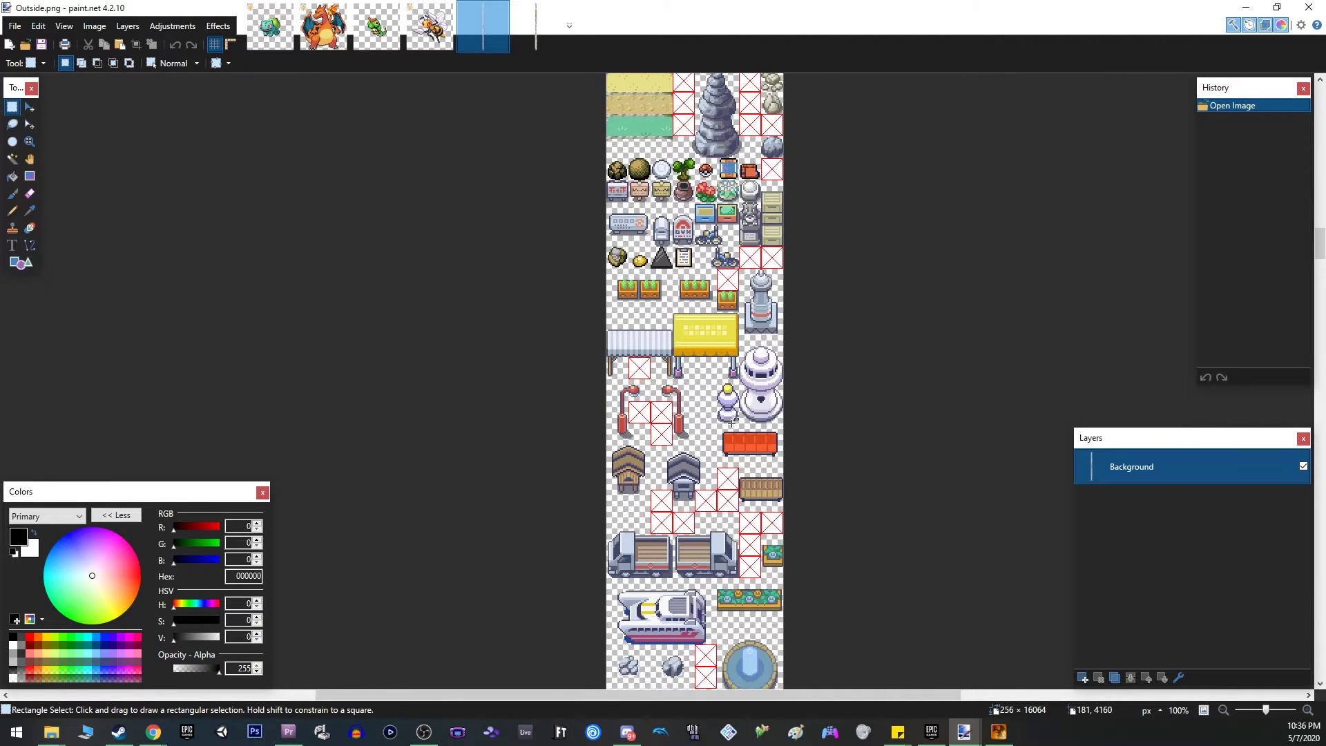
{"action": "scroll", "coordinate": [732, 422], "scroll_direction": "down", "scroll_amount": 5}
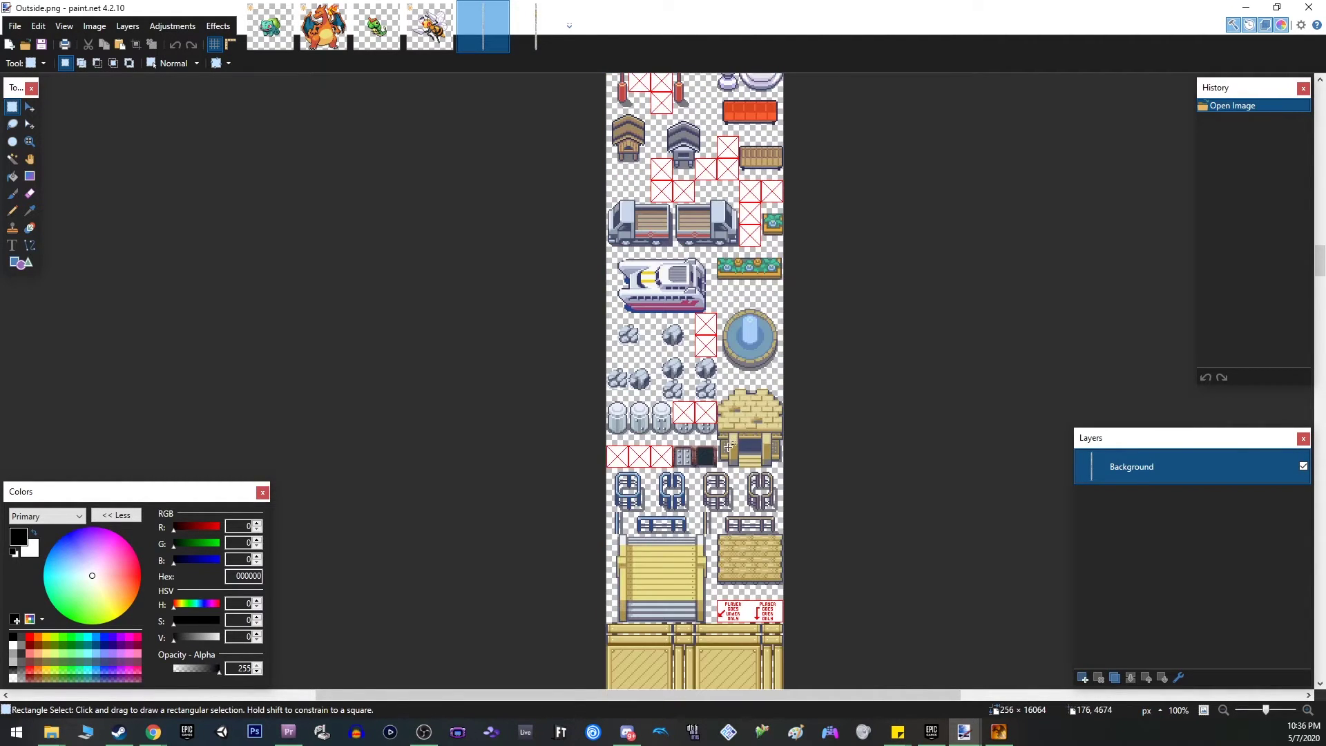
{"action": "scroll", "coordinate": [729, 447], "scroll_direction": "down", "scroll_amount": 10}
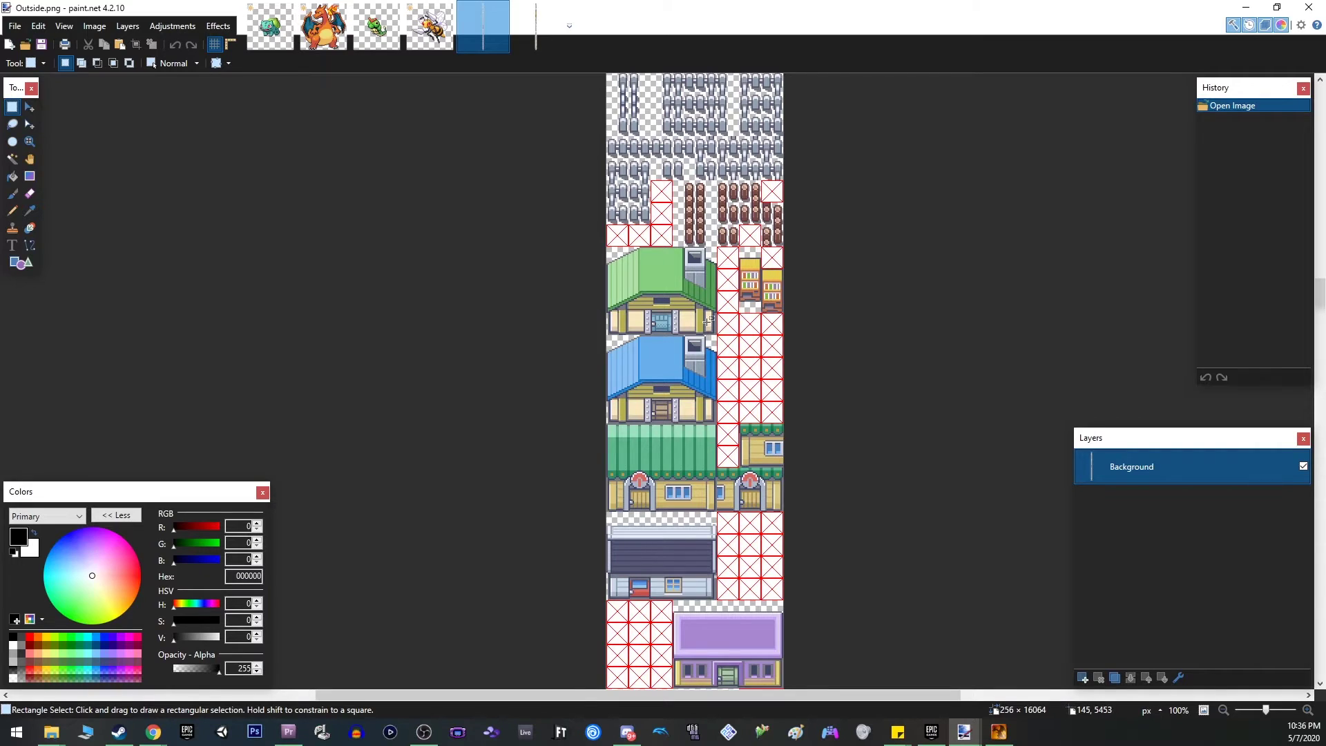
{"action": "scroll", "coordinate": [759, 276], "scroll_direction": "up", "scroll_amount": 3}
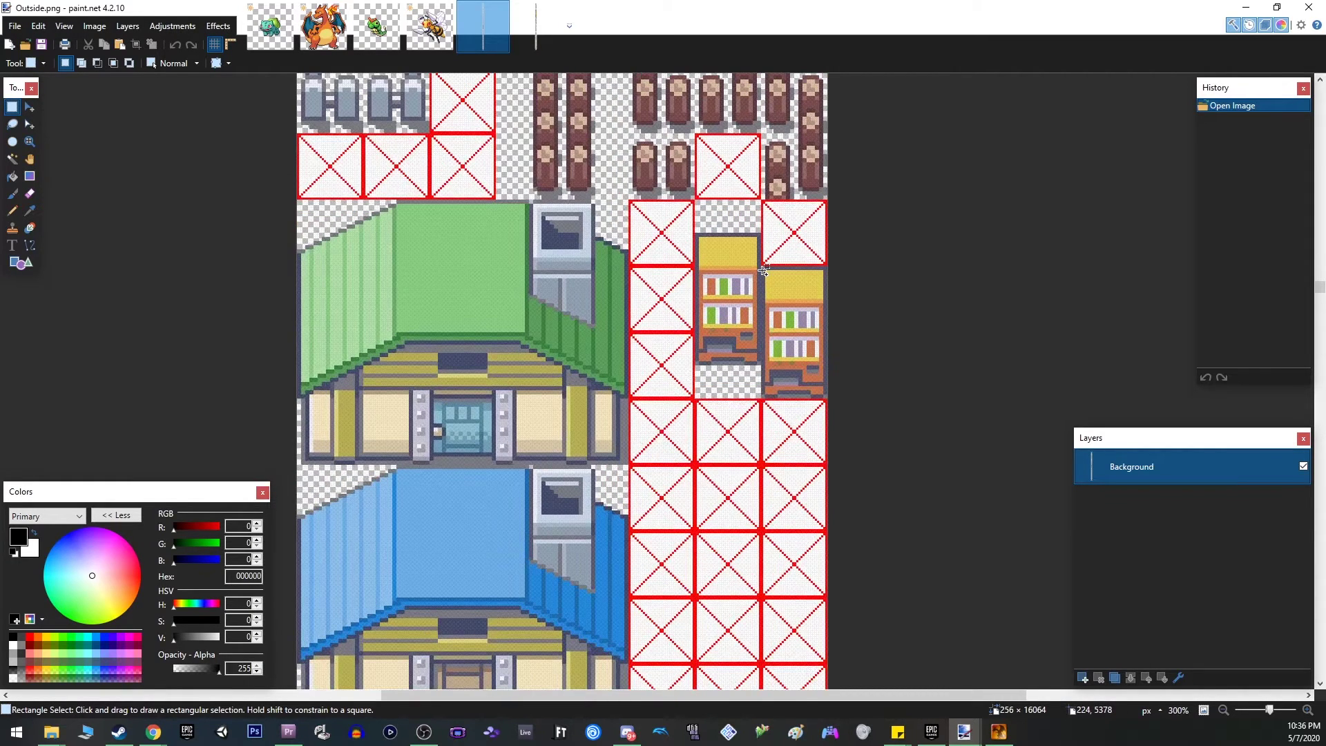
- Switch to Interior general.PNG and view the arcade machine tiles beside the green statues up close
{"action": "left_click", "coordinate": [541, 47]}
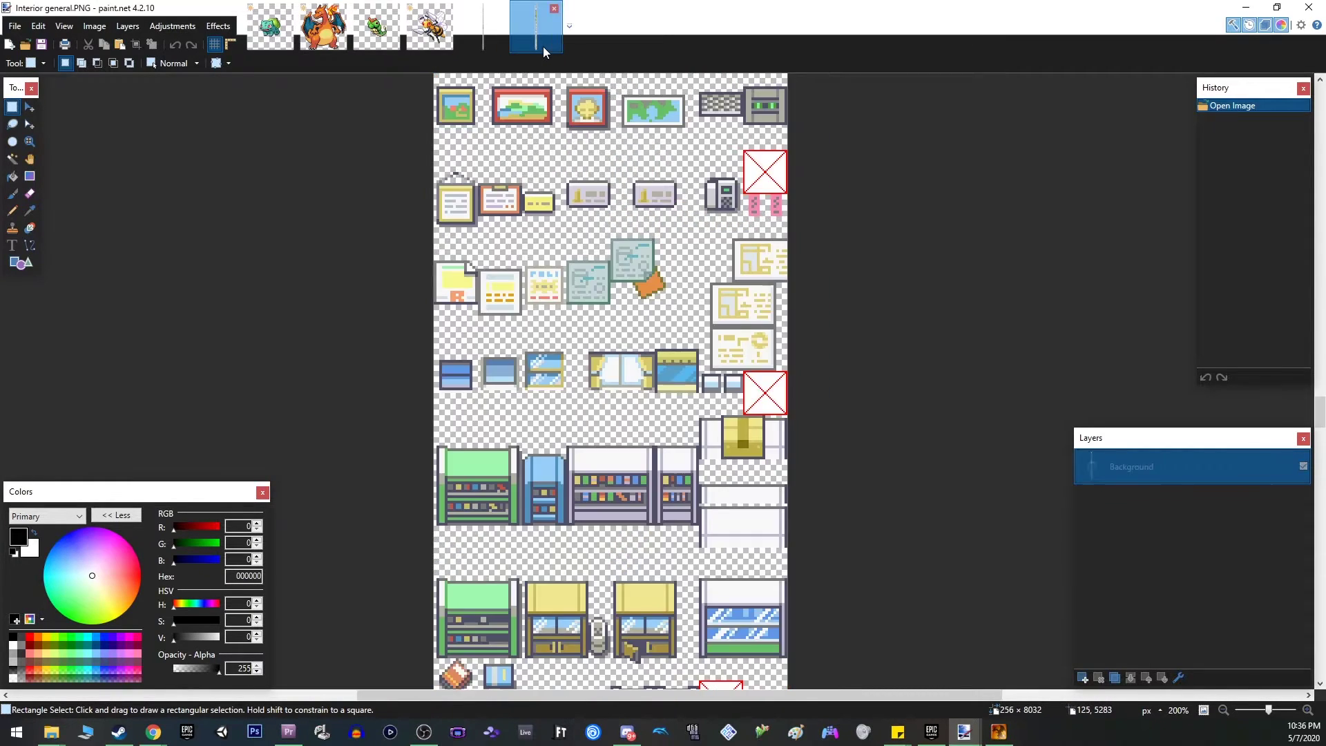
{"action": "scroll", "coordinate": [693, 359], "scroll_direction": "down", "scroll_amount": 4}
{"action": "scroll", "coordinate": [693, 359], "scroll_direction": "down", "scroll_amount": 5}
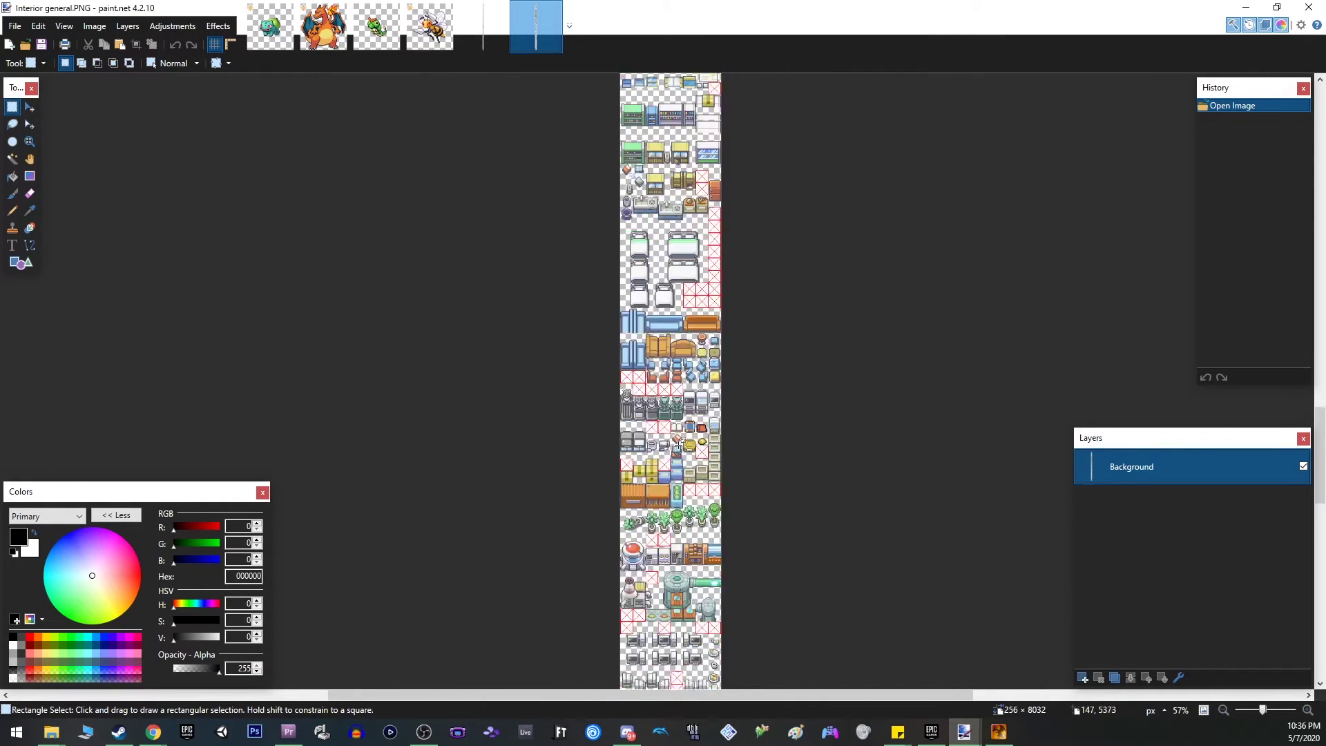
{"action": "scroll", "coordinate": [677, 436], "scroll_direction": "down", "scroll_amount": 5}
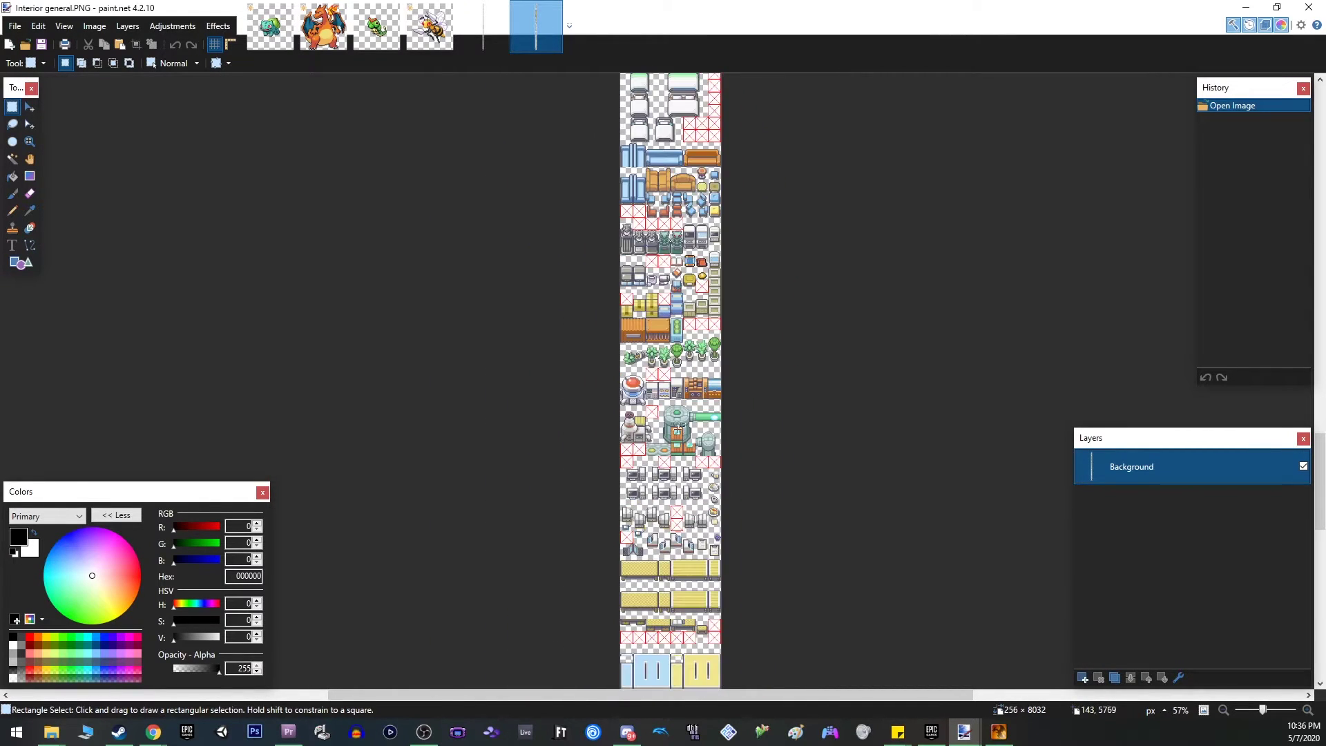
{"action": "scroll", "coordinate": [705, 249], "scroll_direction": "up", "scroll_amount": 10}
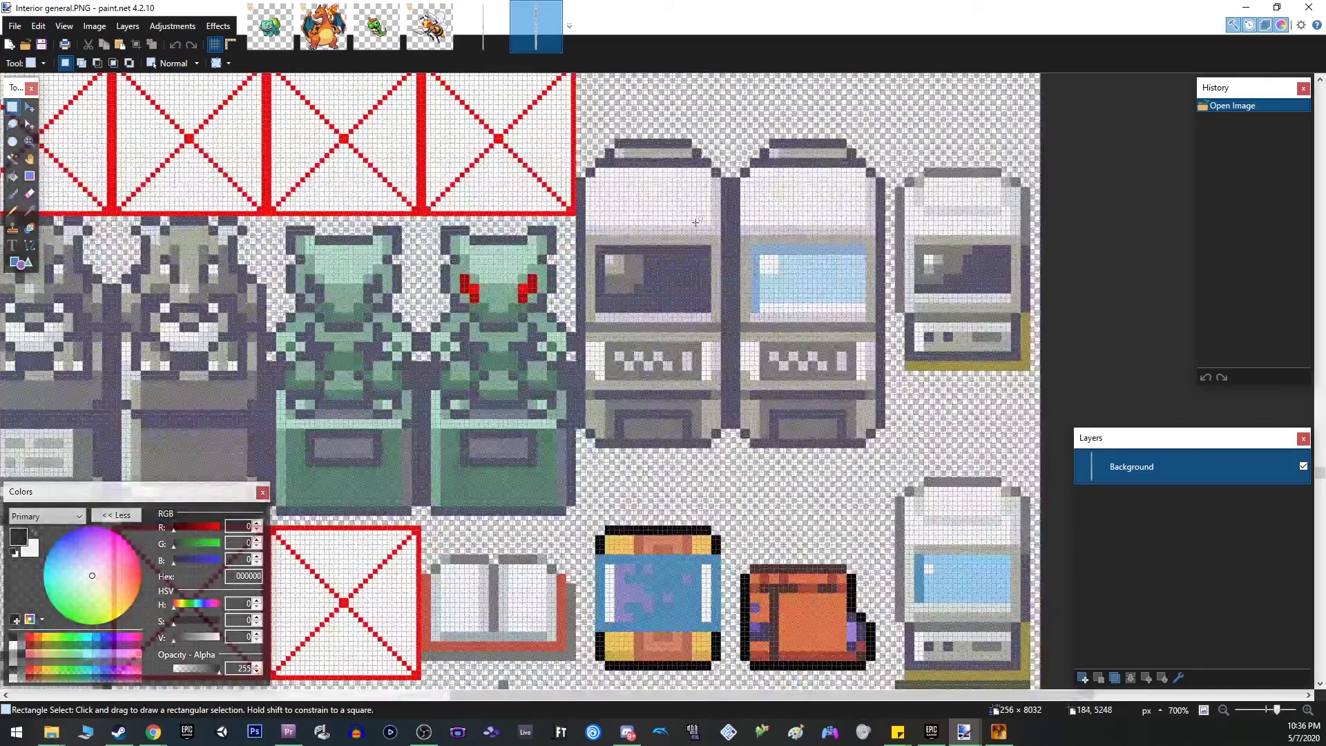
{"action": "scroll", "coordinate": [716, 309], "scroll_direction": "up", "scroll_amount": 1}
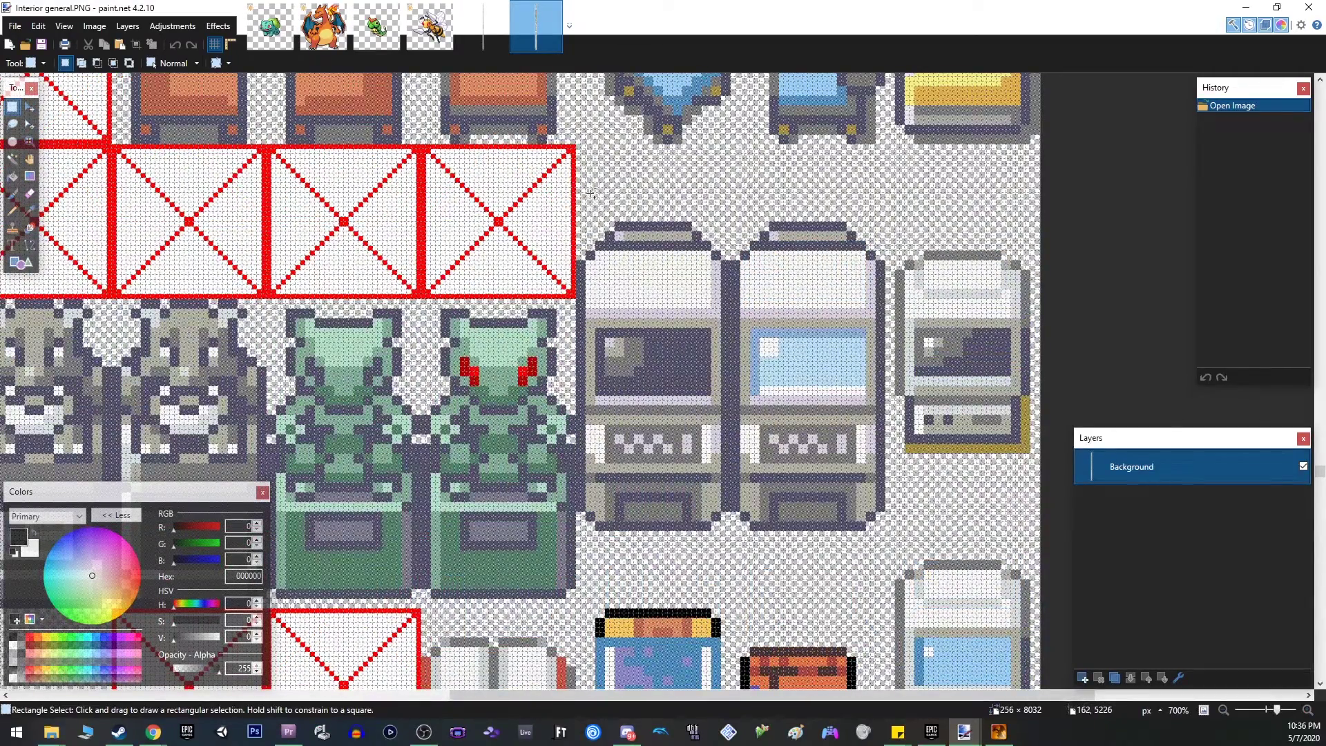
{"action": "scroll", "coordinate": [593, 197], "scroll_direction": "up", "scroll_amount": 3}
- Try rectangular selections of a 7 × 8 pixel area and of the 32 × 32 pixel crossed tile beside it, clearing each one
{"action": "left_click_drag", "start_coordinate": [576, 121], "coordinate": [624, 176]}
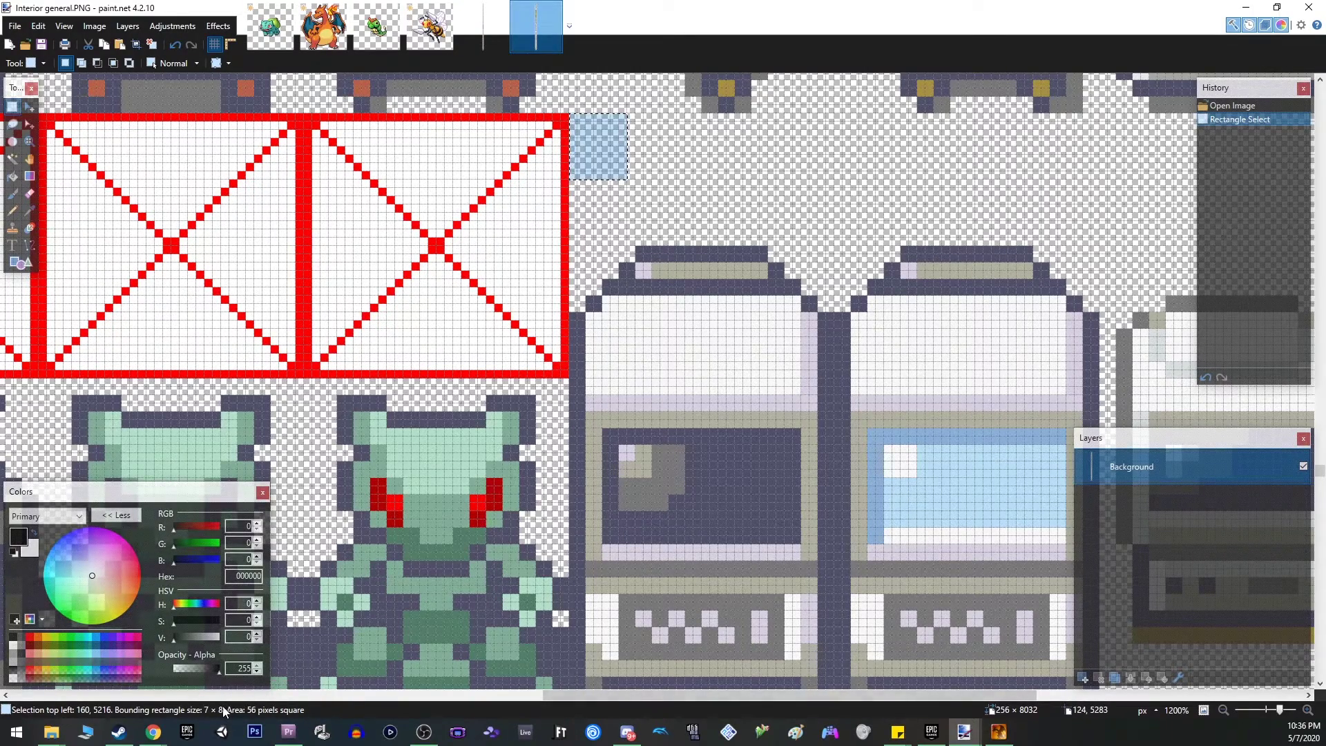
{"action": "left_click", "coordinate": [653, 332]}
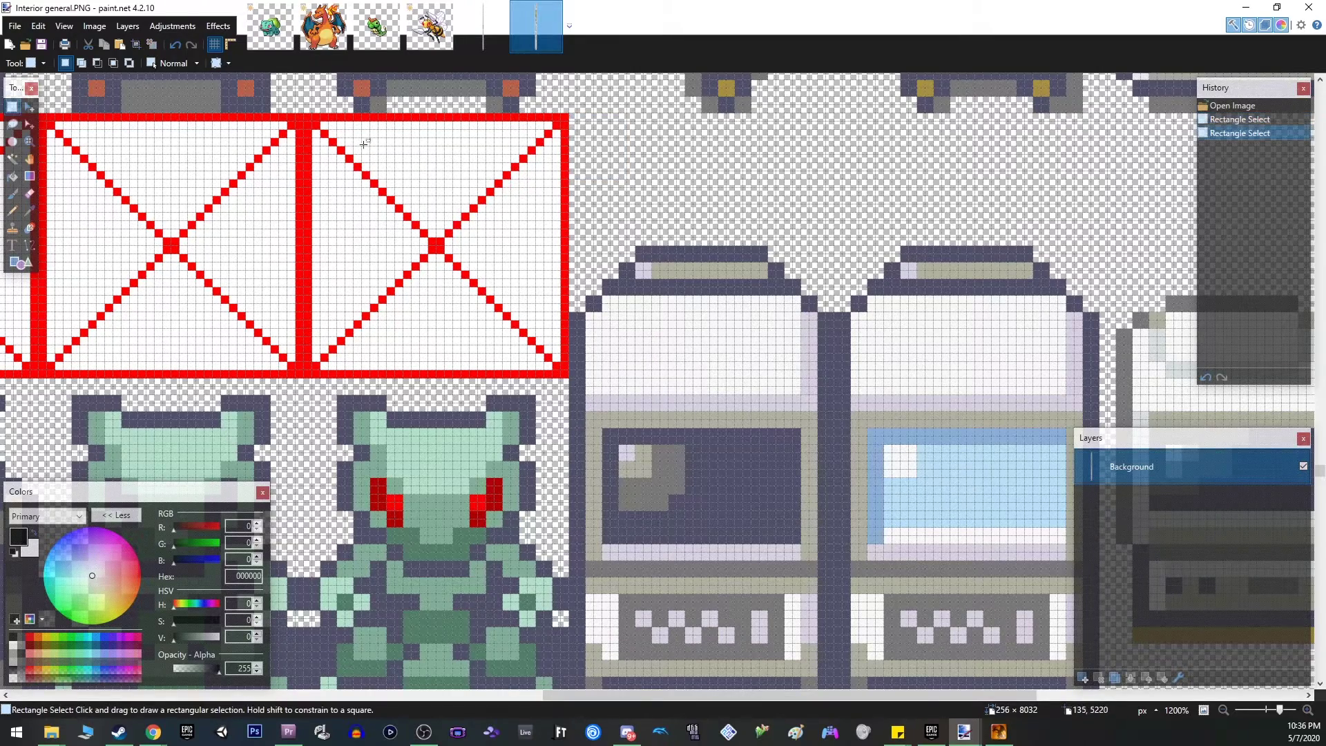
{"action": "left_click_drag", "start_coordinate": [570, 114], "coordinate": [308, 376]}
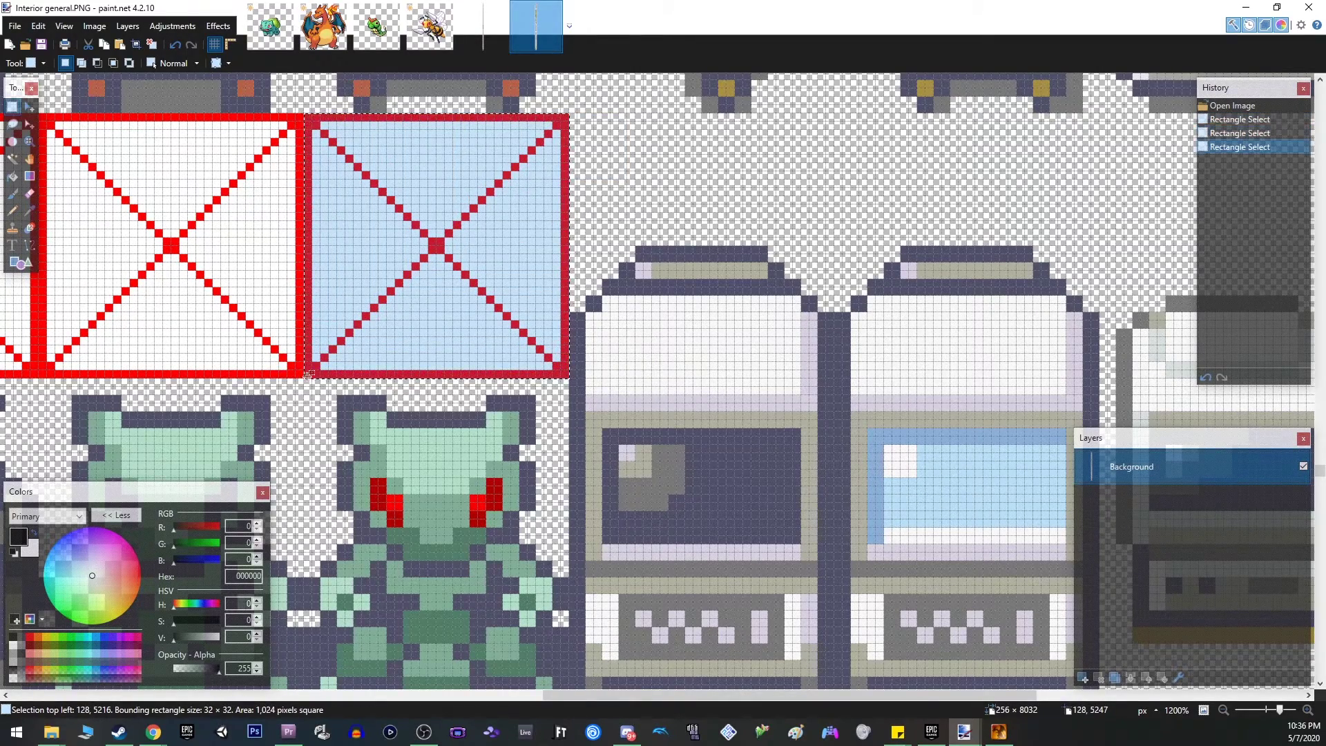
{"action": "left_click", "coordinate": [586, 136]}
- Select the 32 × 96 pixel block holding the dark-screened arcade machine, copy it, and paste it into Outside.png
{"action": "left_click_drag", "start_coordinate": [573, 116], "coordinate": [833, 284]}
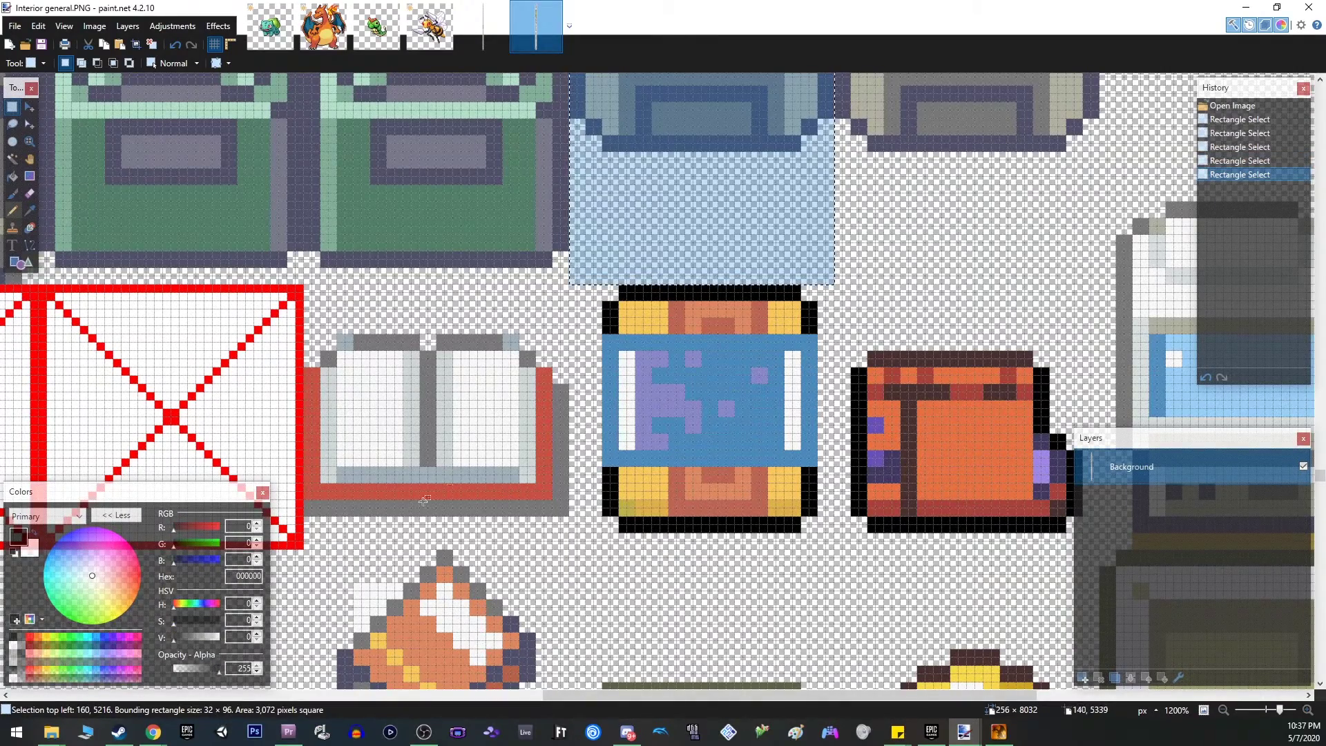
{"action": "scroll", "coordinate": [651, 355], "scroll_direction": "down", "scroll_amount": 4}
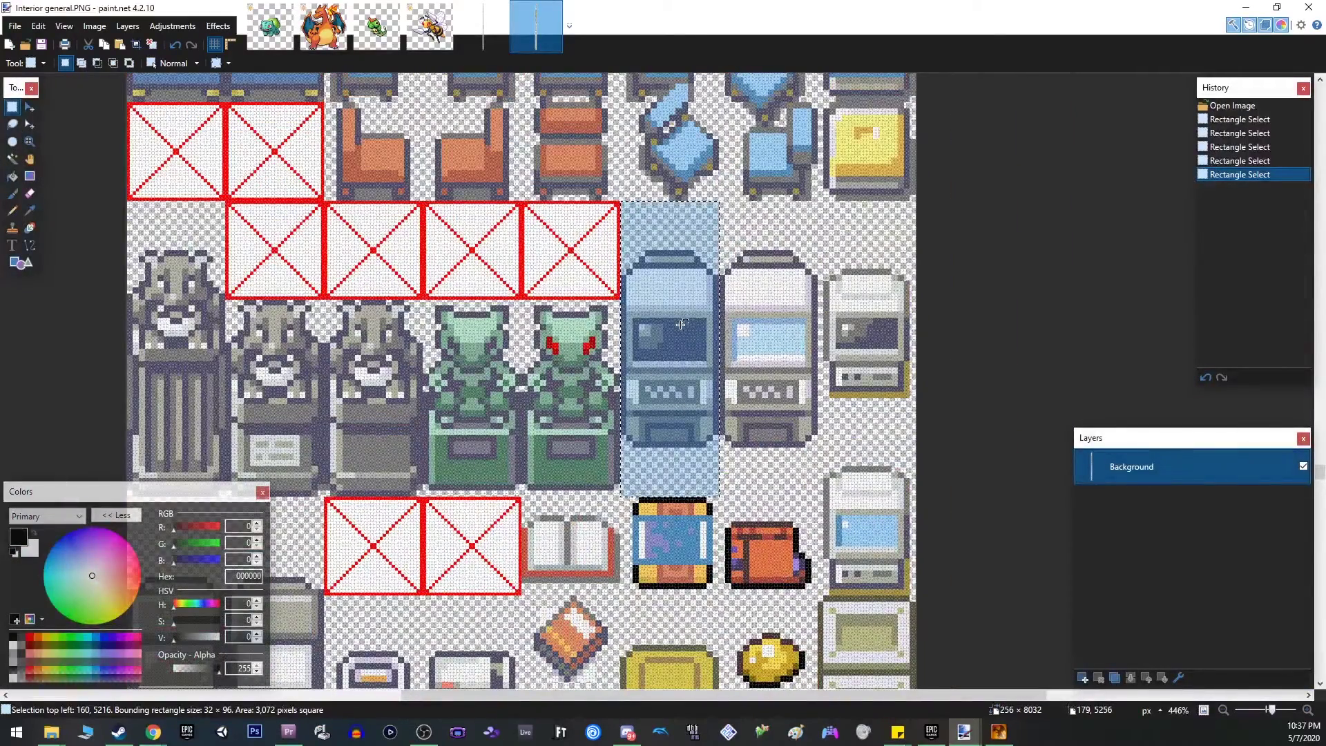
{"action": "left_click", "coordinate": [481, 21]}
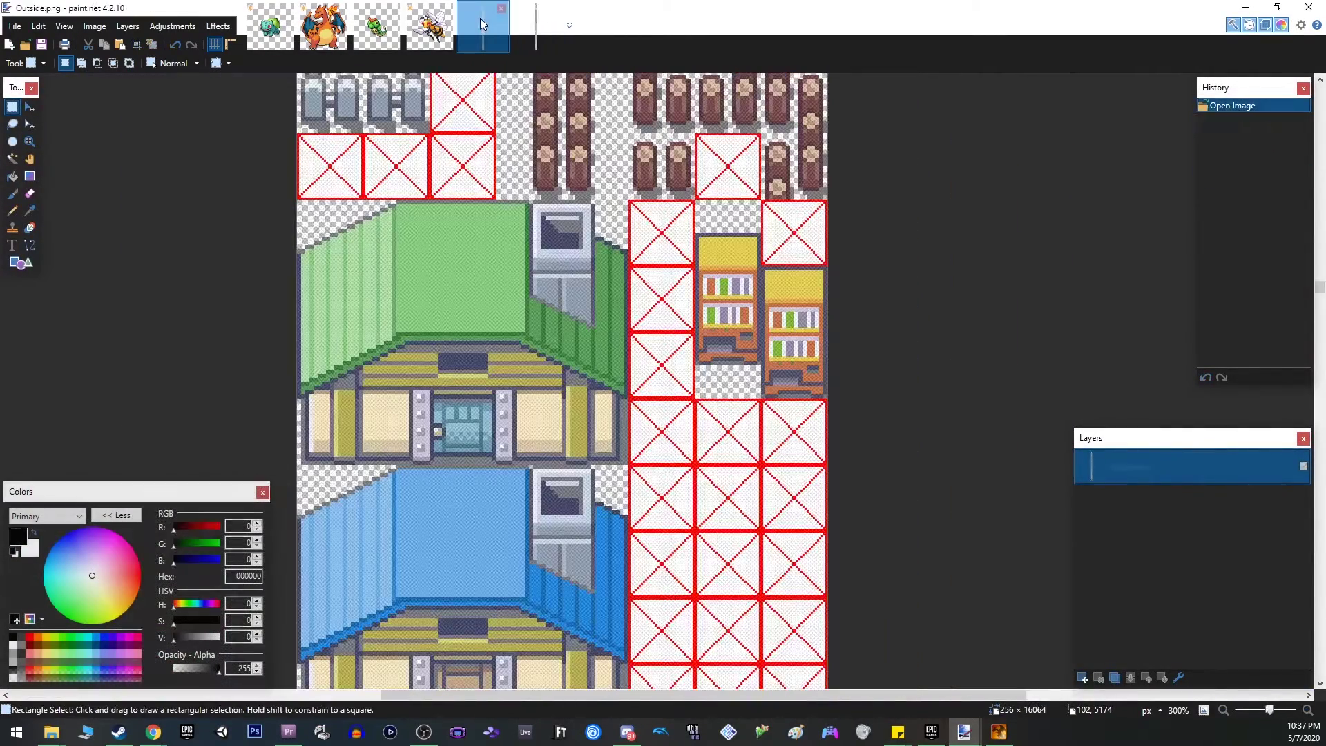
{"action": "left_click_drag", "start_coordinate": [634, 241], "coordinate": [663, 289]}
{"action": "left_click", "coordinate": [681, 227]}
{"action": "key", "text": "ctrl+v"}
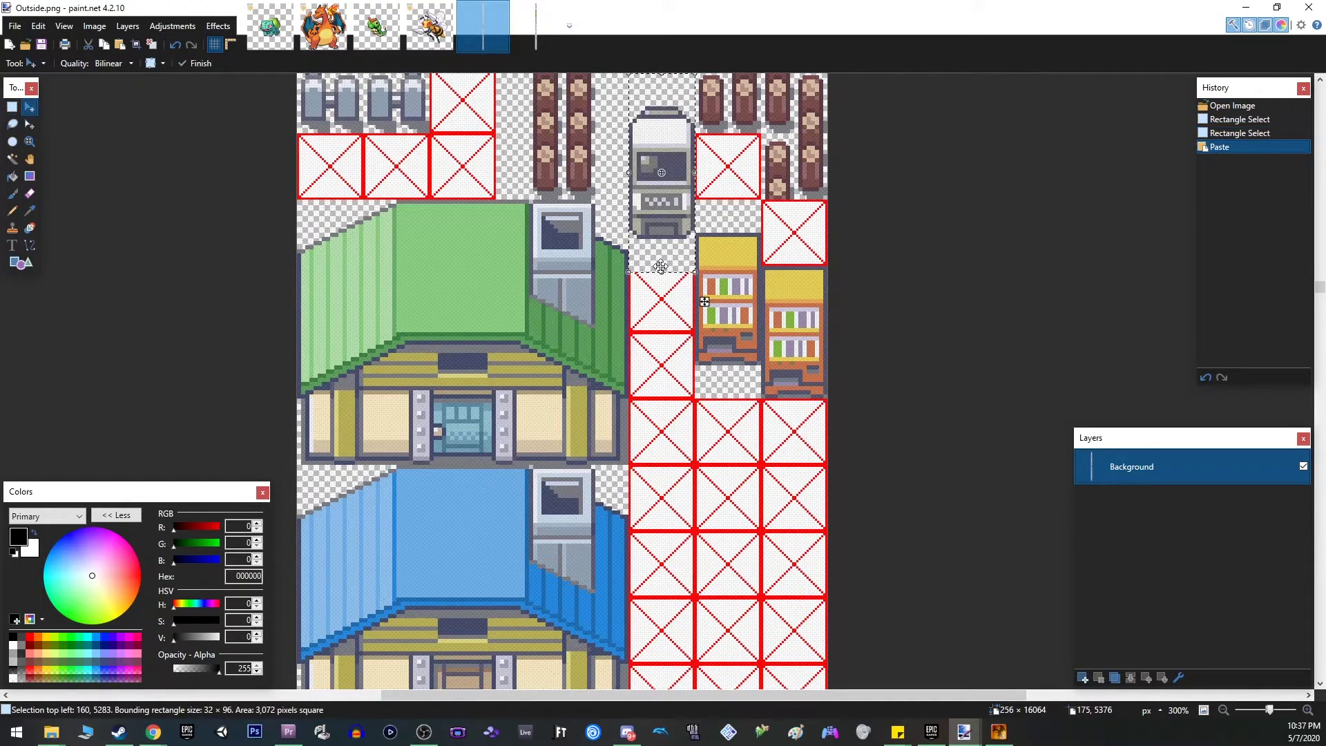
- Move the pasted machine onto the crossed tiles beside the upper vending machine, deselect it, and save Outside.png
{"action": "left_click_drag", "start_coordinate": [666, 143], "coordinate": [665, 270]}
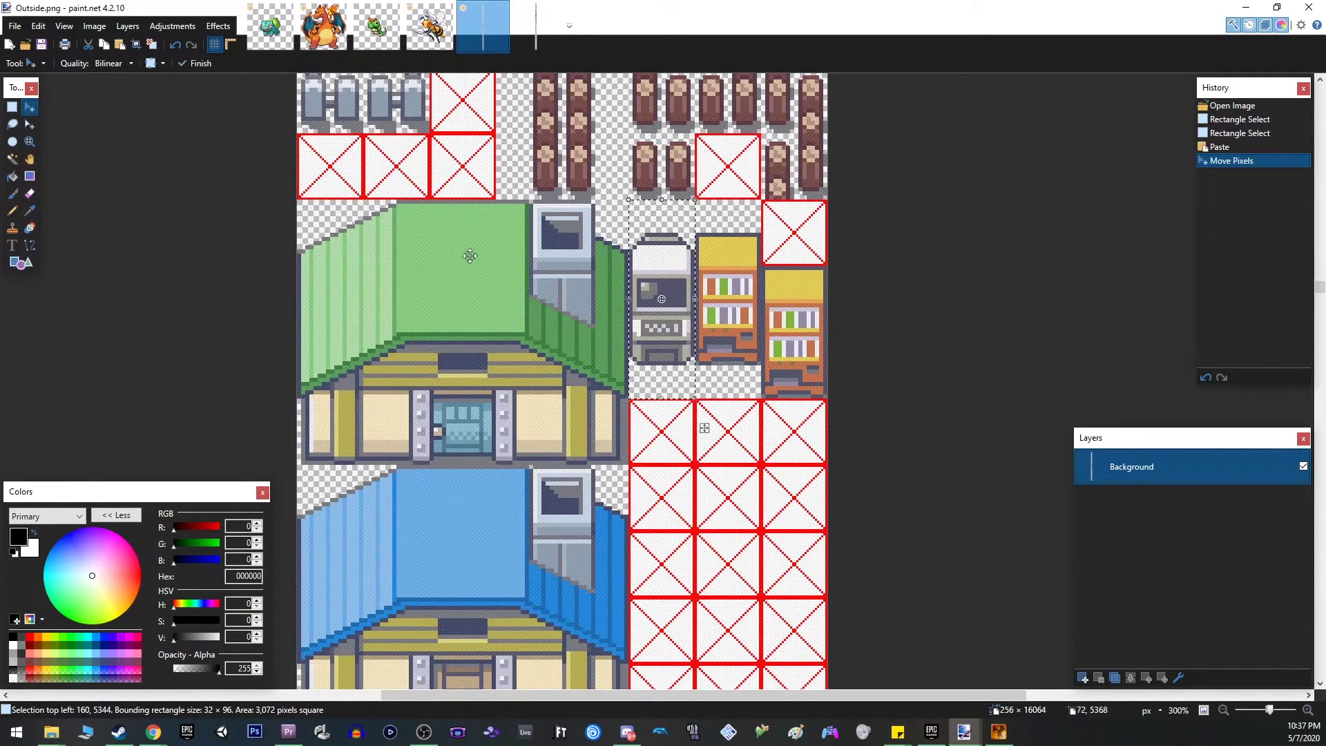
{"action": "key", "text": "ctrl+d"}
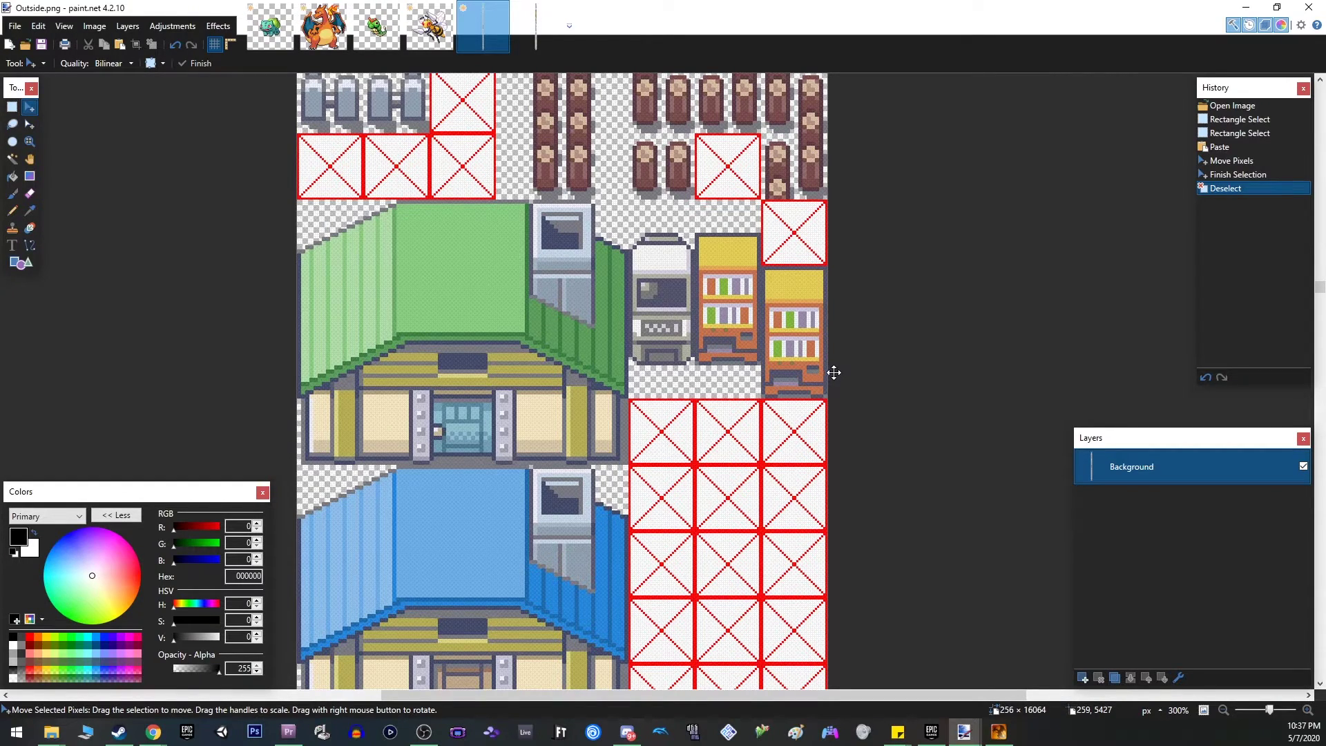
{"action": "key", "text": "ctrl+s"}
{"action": "left_click", "coordinate": [771, 478]}
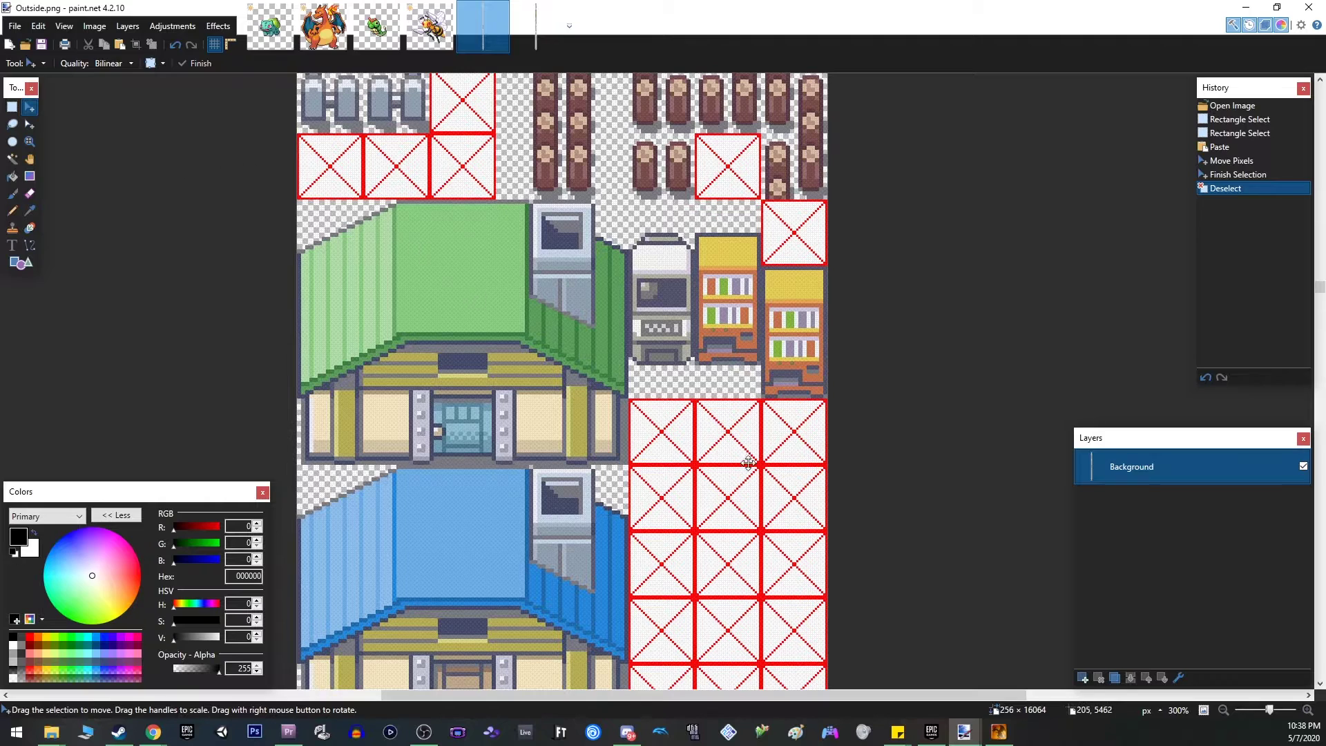
- Add an empty layer above Background in Outside.png, view the Route 1 map in RPG Maker XP, and return to the tileset
{"action": "left_click", "coordinate": [1083, 678]}
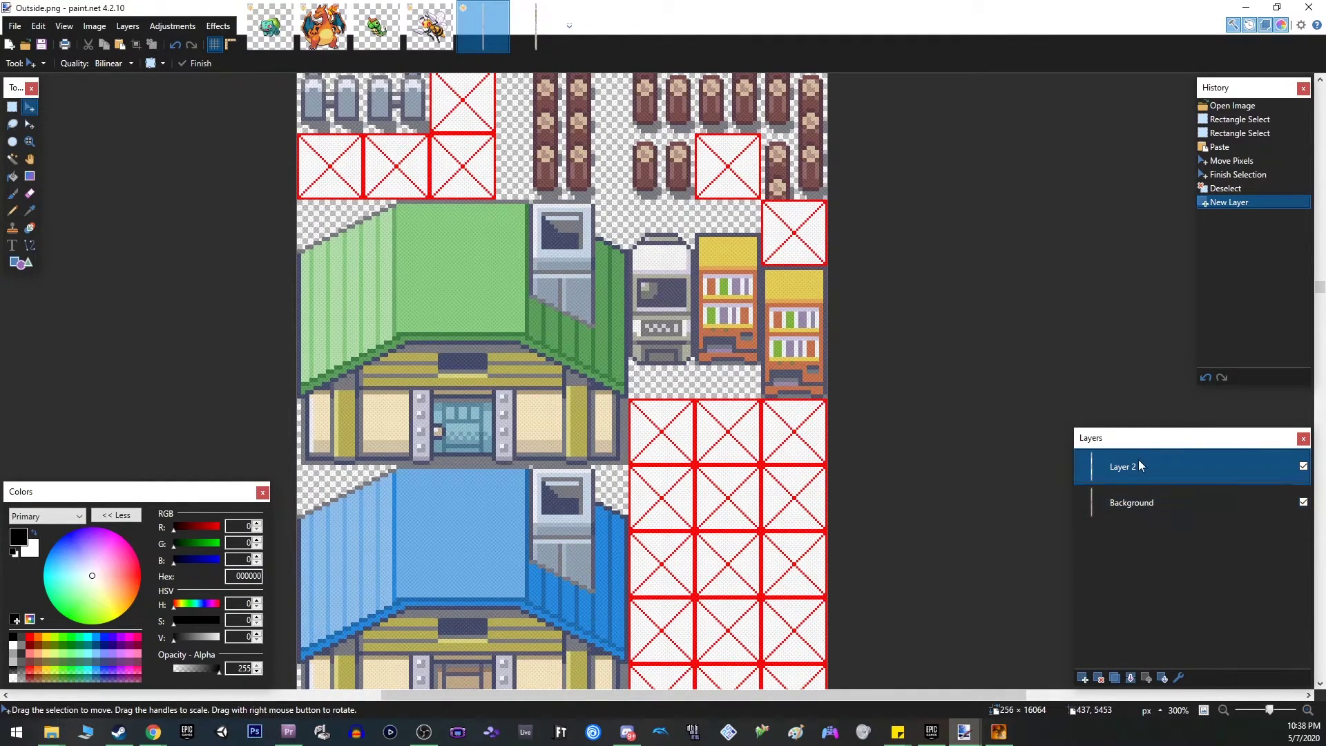
{"action": "left_click", "coordinate": [999, 732]}
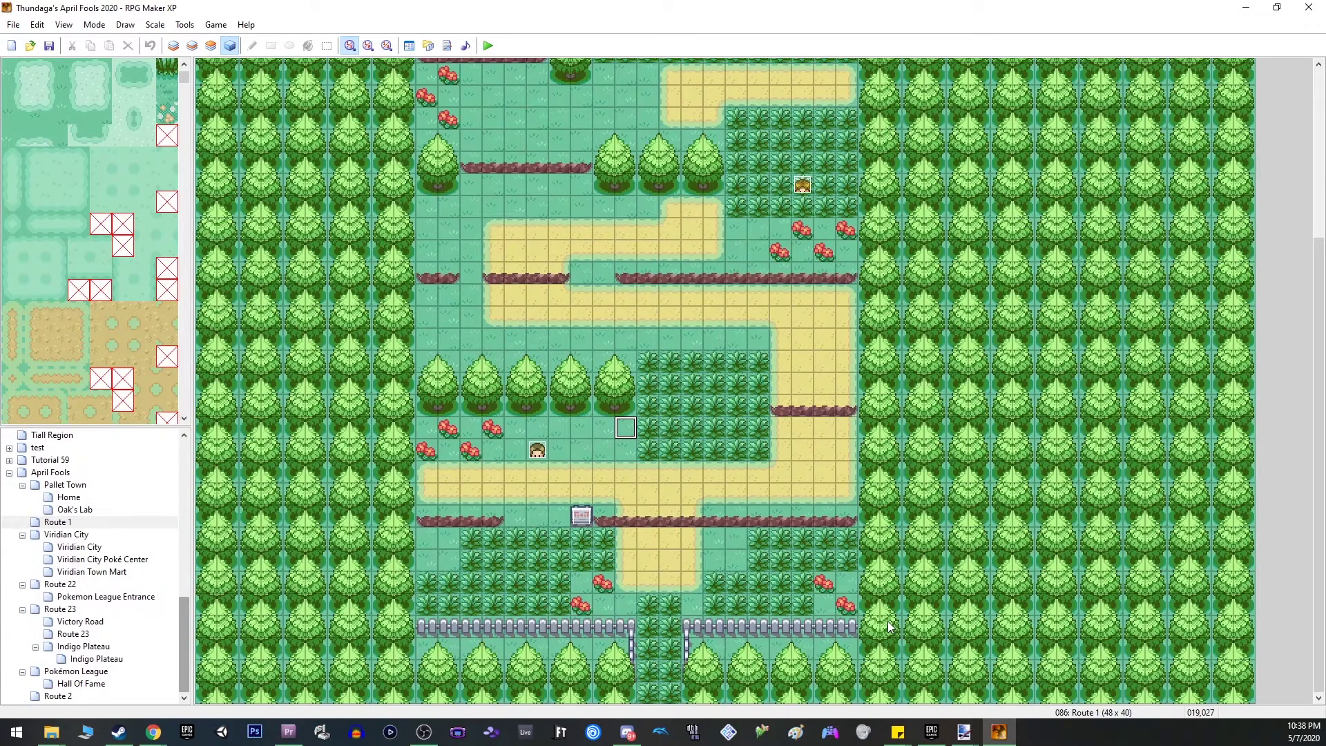
{"action": "left_click", "coordinate": [963, 730]}
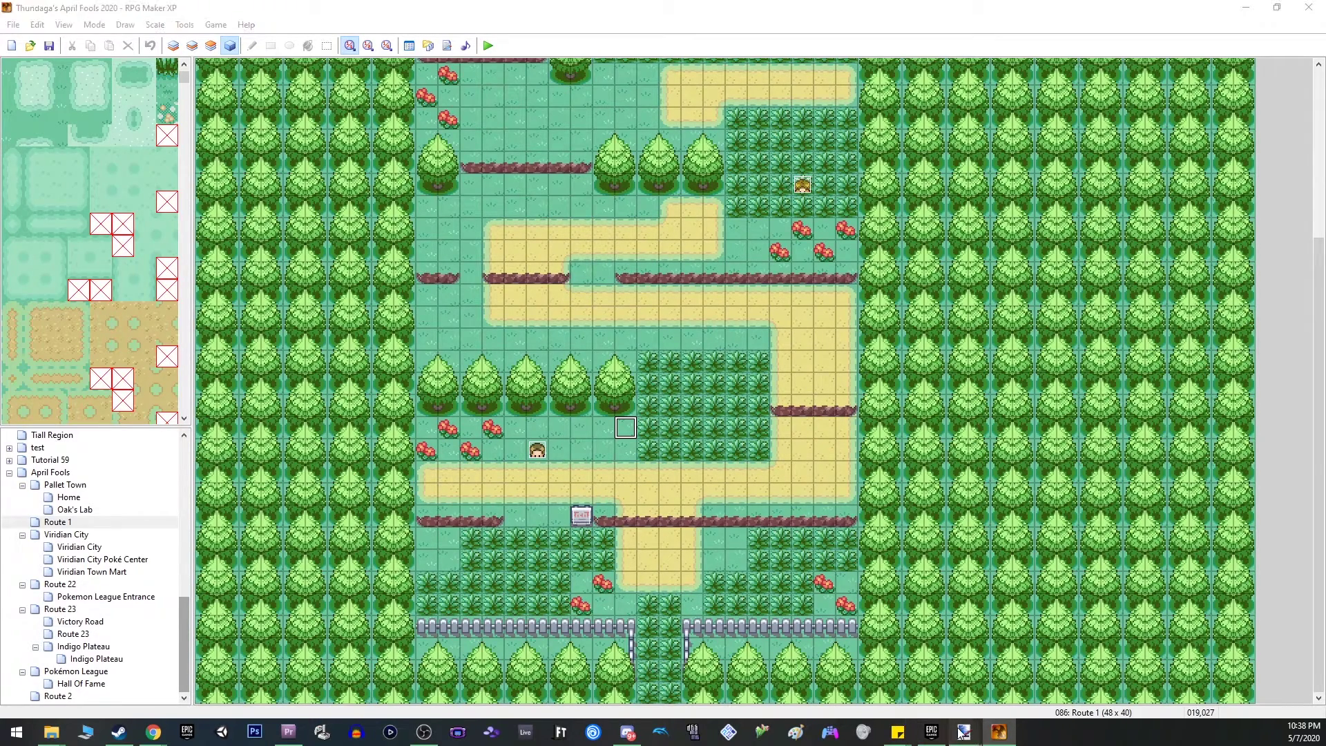
{"action": "left_click", "coordinate": [1200, 673]}
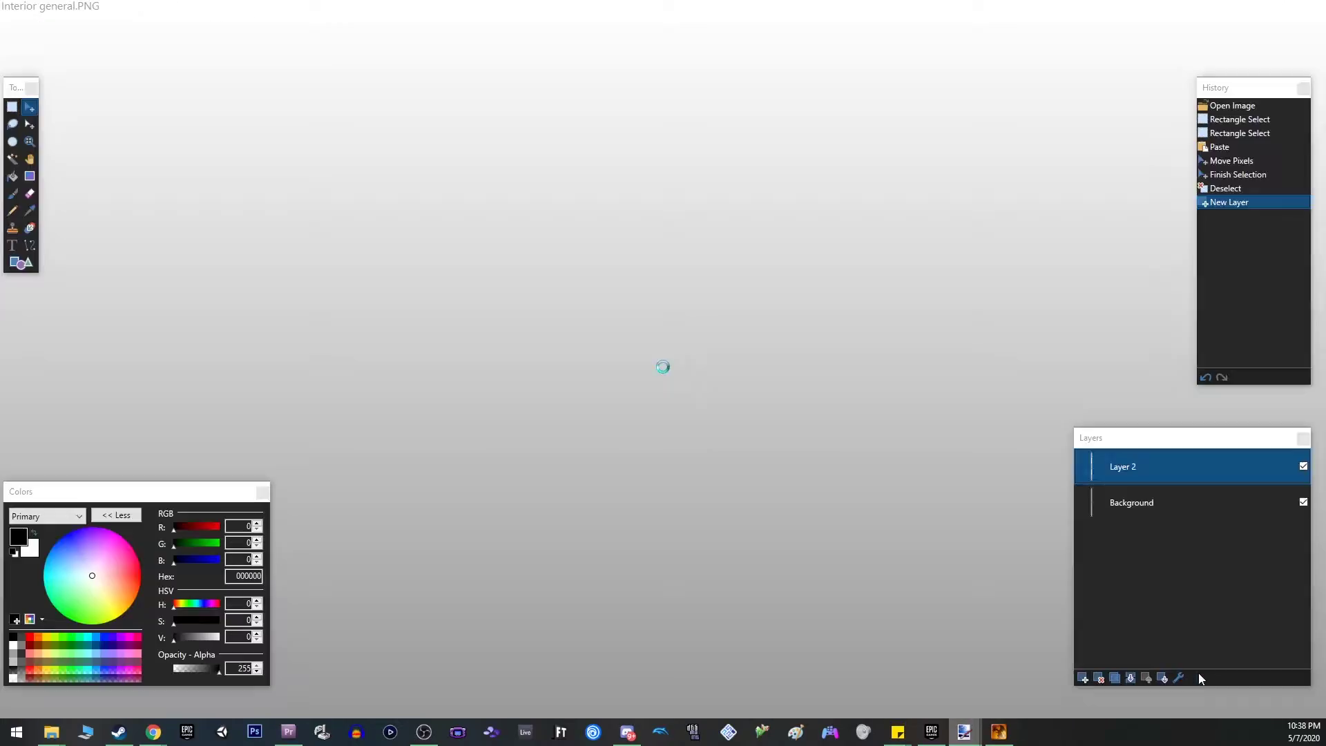
{"action": "left_click", "coordinate": [963, 730]}
{"action": "mouse_move", "coordinate": [963, 730]}
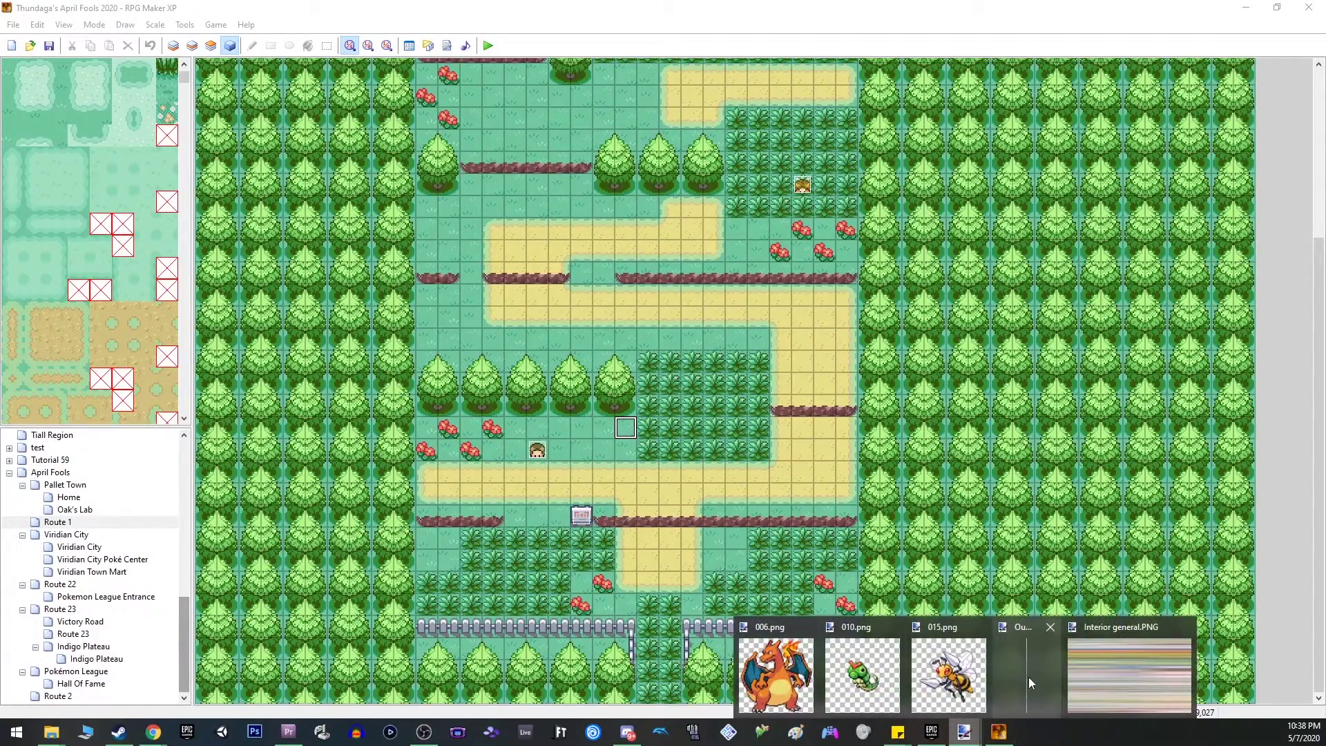
{"action": "left_click", "coordinate": [1038, 665]}
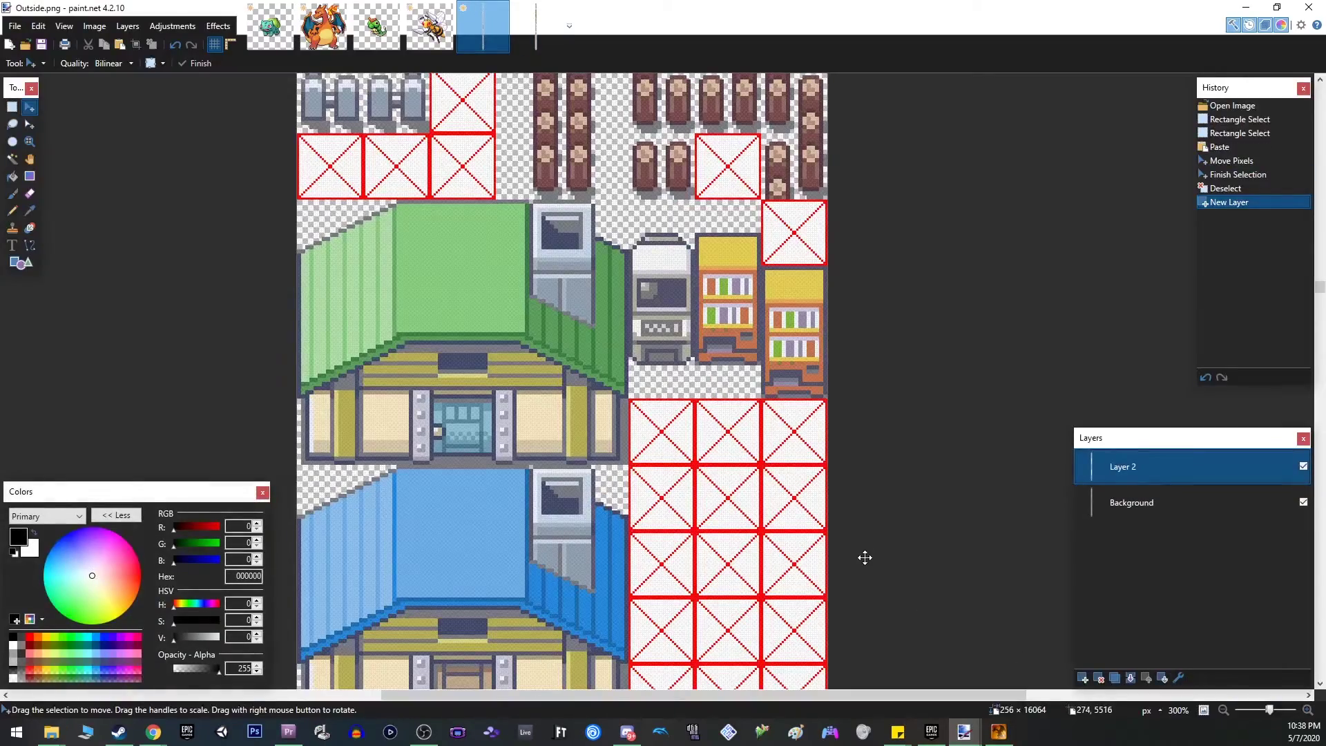
- Save the layered tileset as Outside.pdn in paint.net format in the Tilesets folder
{"action": "key", "text": "ctrl+shift+s"}
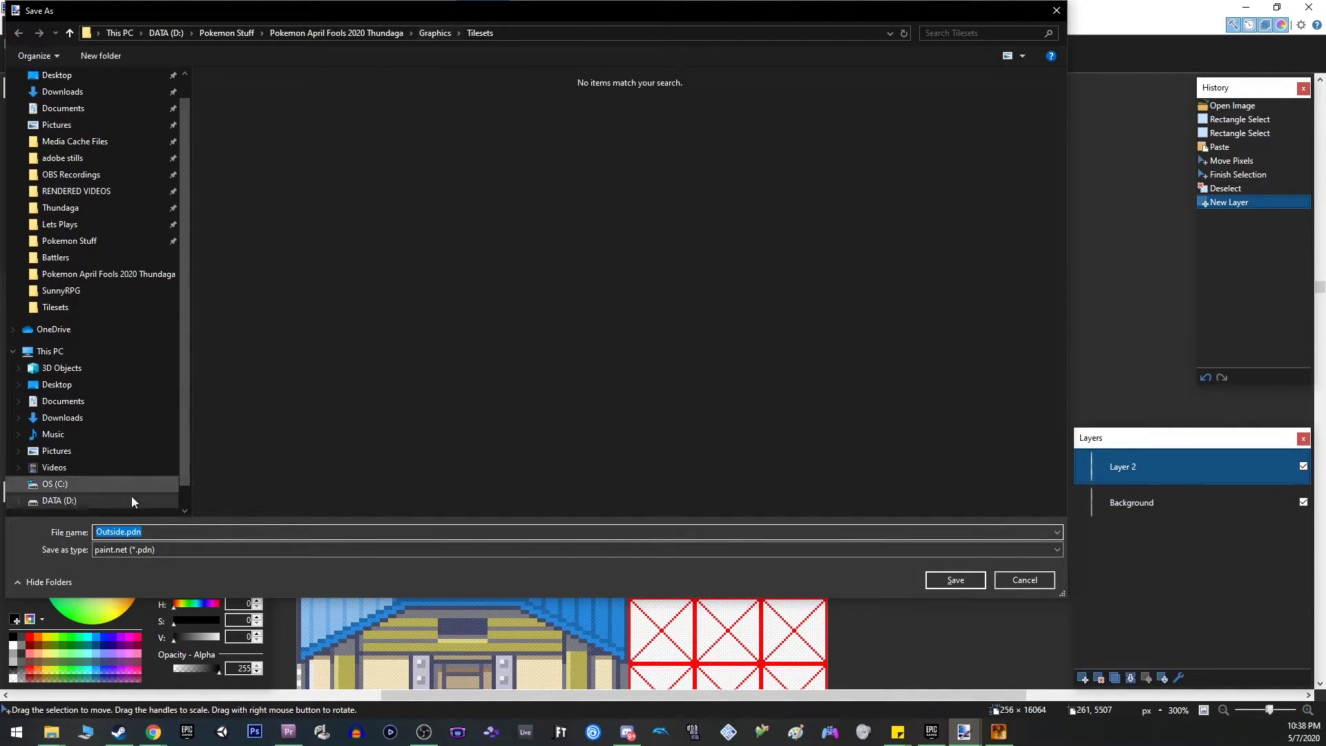
{"action": "left_click", "coordinate": [142, 532]}
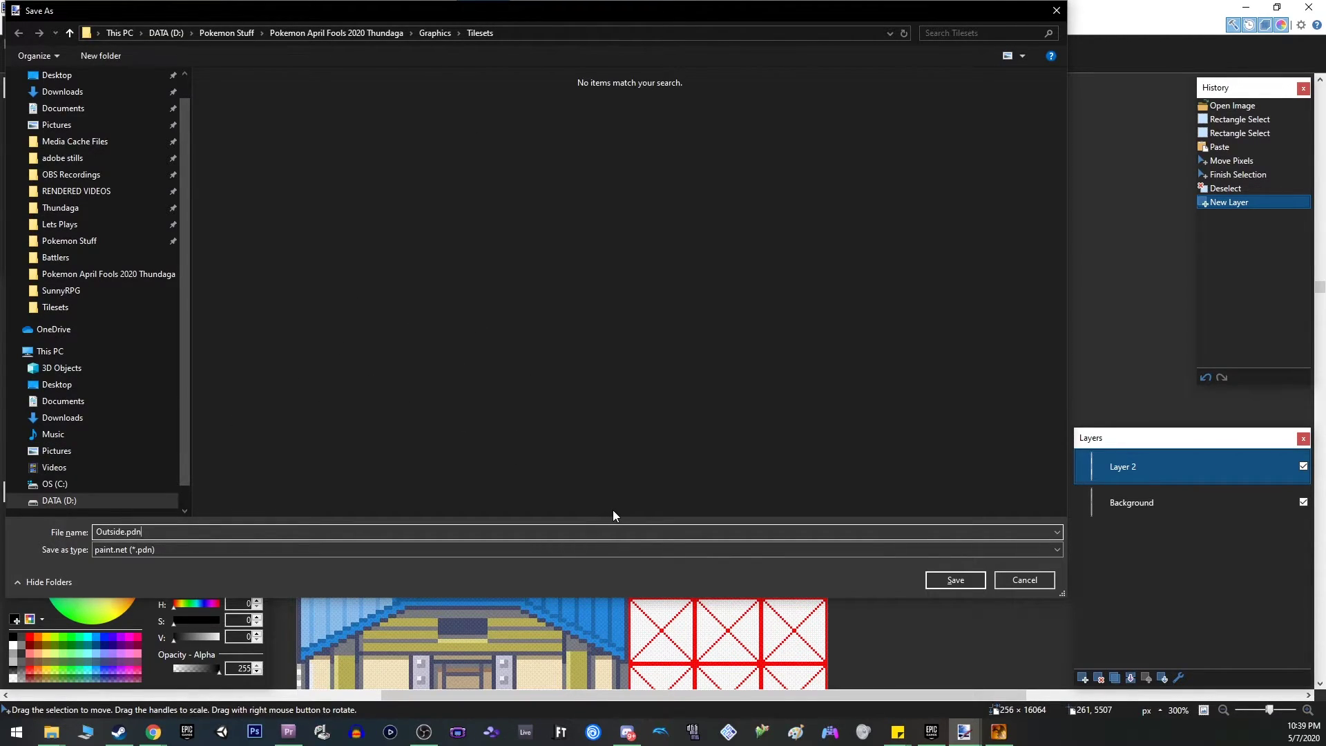
{"action": "left_click", "coordinate": [958, 580]}
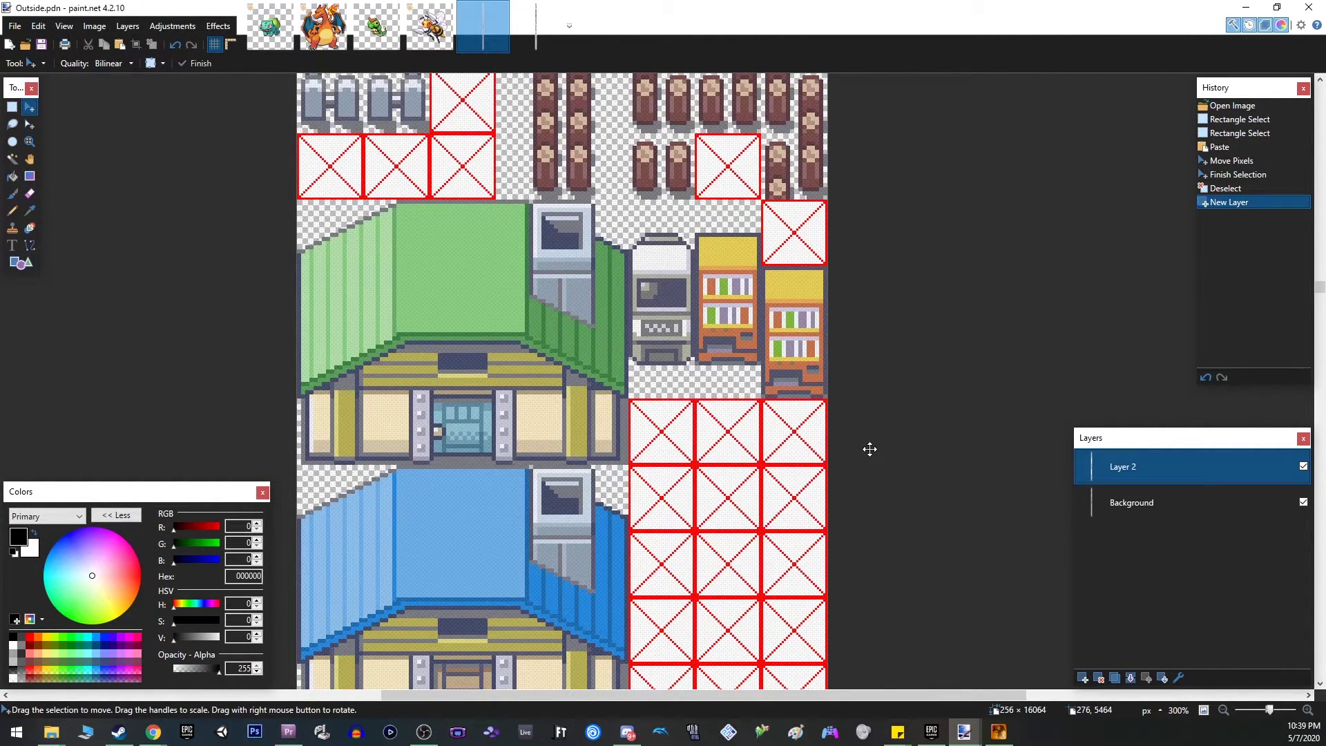
- Compare Outside.pdn with Outside.png in File Explorer's Tilesets folder, and switch to RPG Maker XP
{"action": "left_click", "coordinate": [51, 732]}
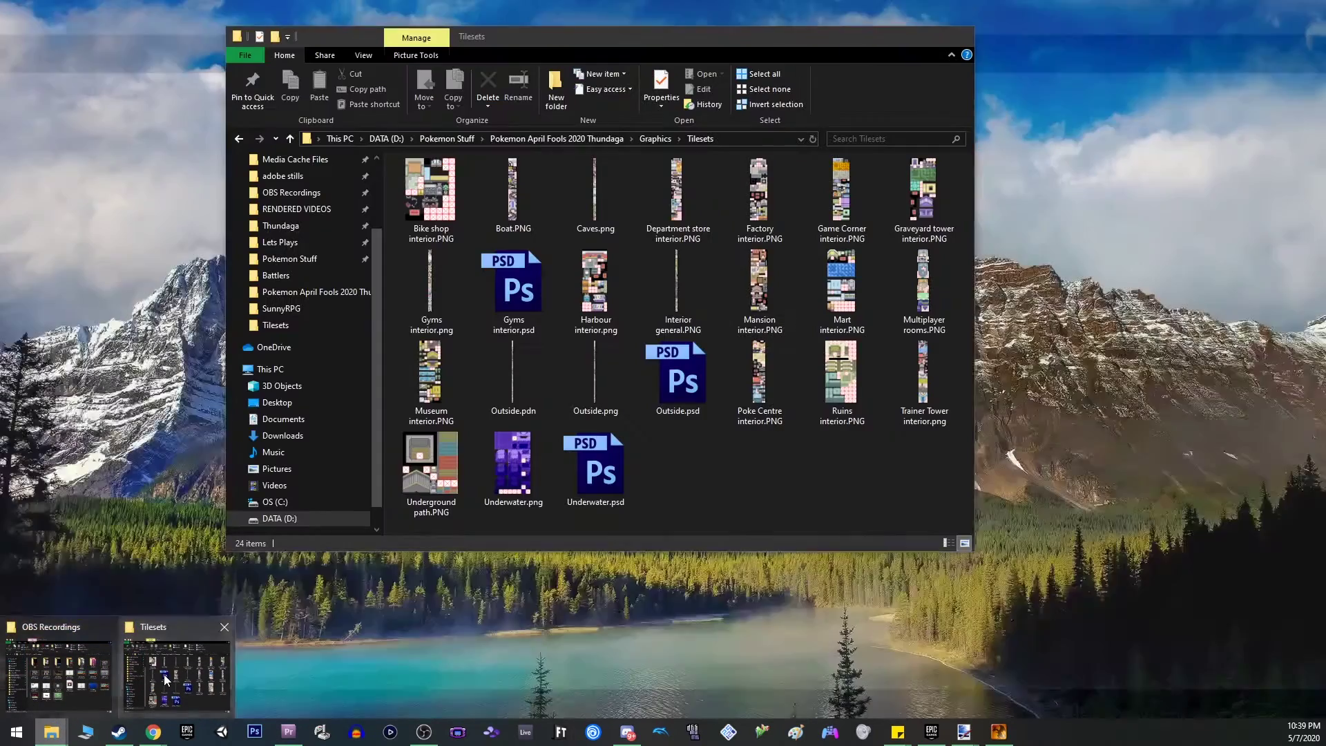
{"action": "left_click", "coordinate": [137, 694]}
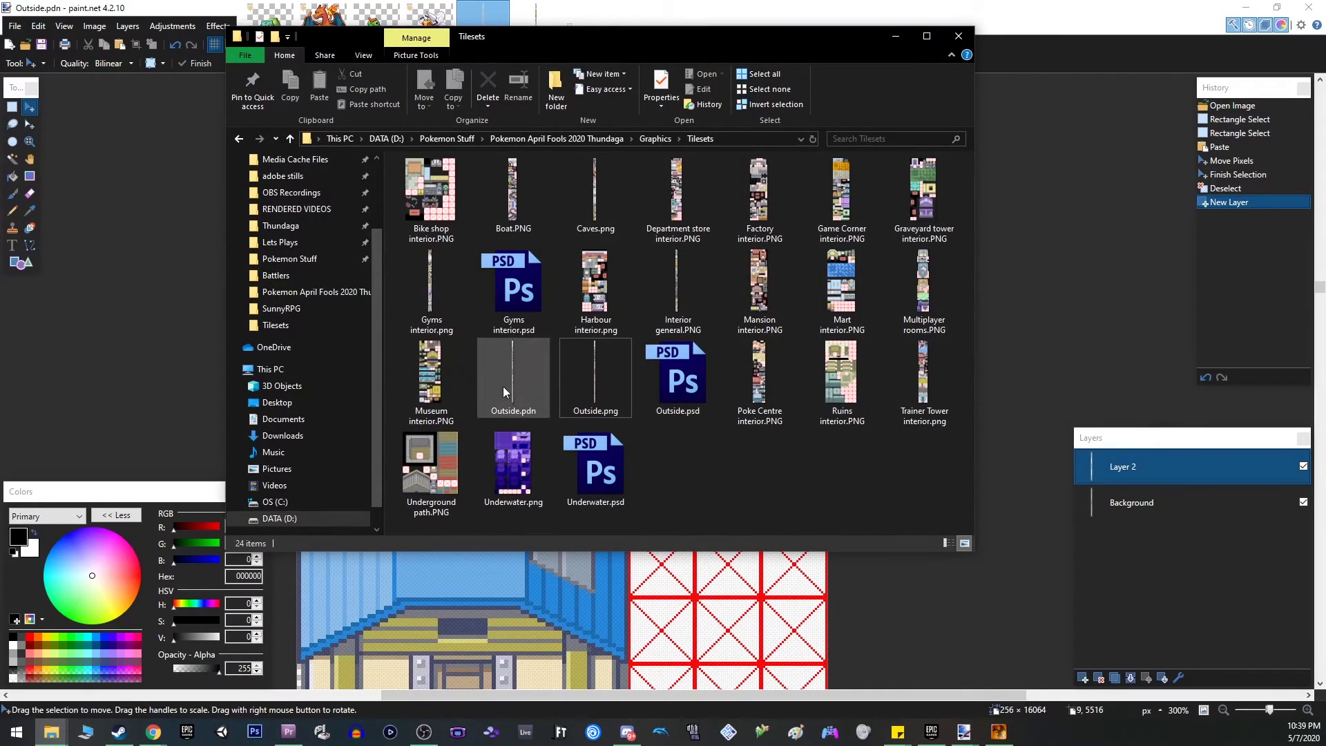
{"action": "left_click", "coordinate": [539, 380]}
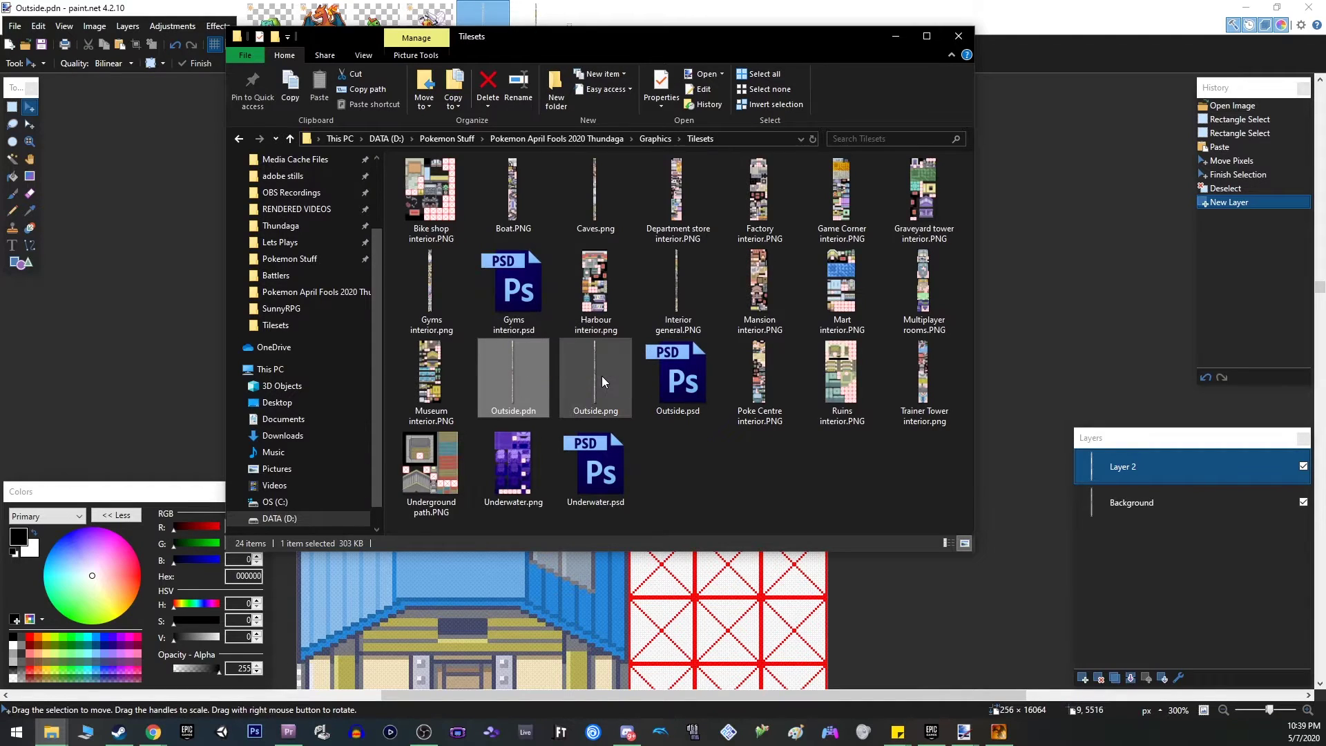
{"action": "left_click", "coordinate": [998, 732]}
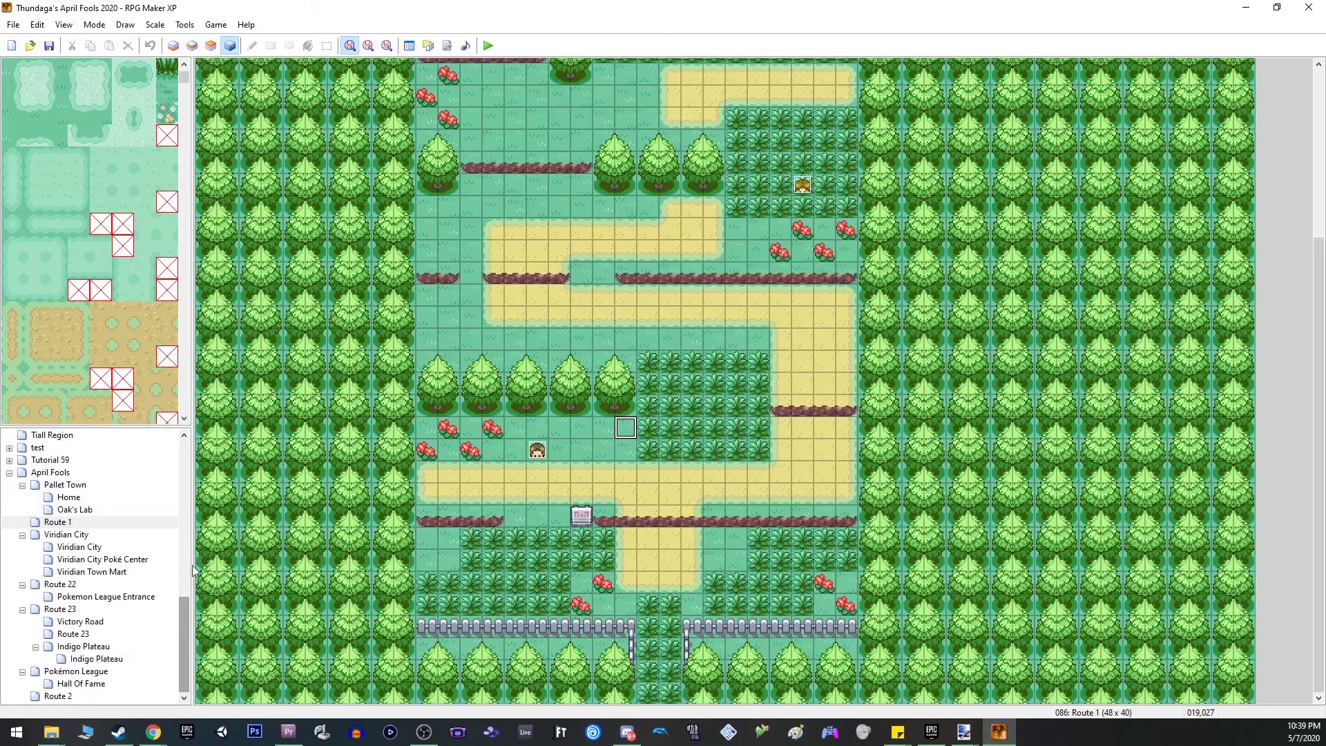
- Reload the Route 1 map in RPG Maker XP by opening the Viridian City map and returning to Route 1
{"action": "left_click", "coordinate": [88, 535]}
{"action": "left_click", "coordinate": [57, 522]}
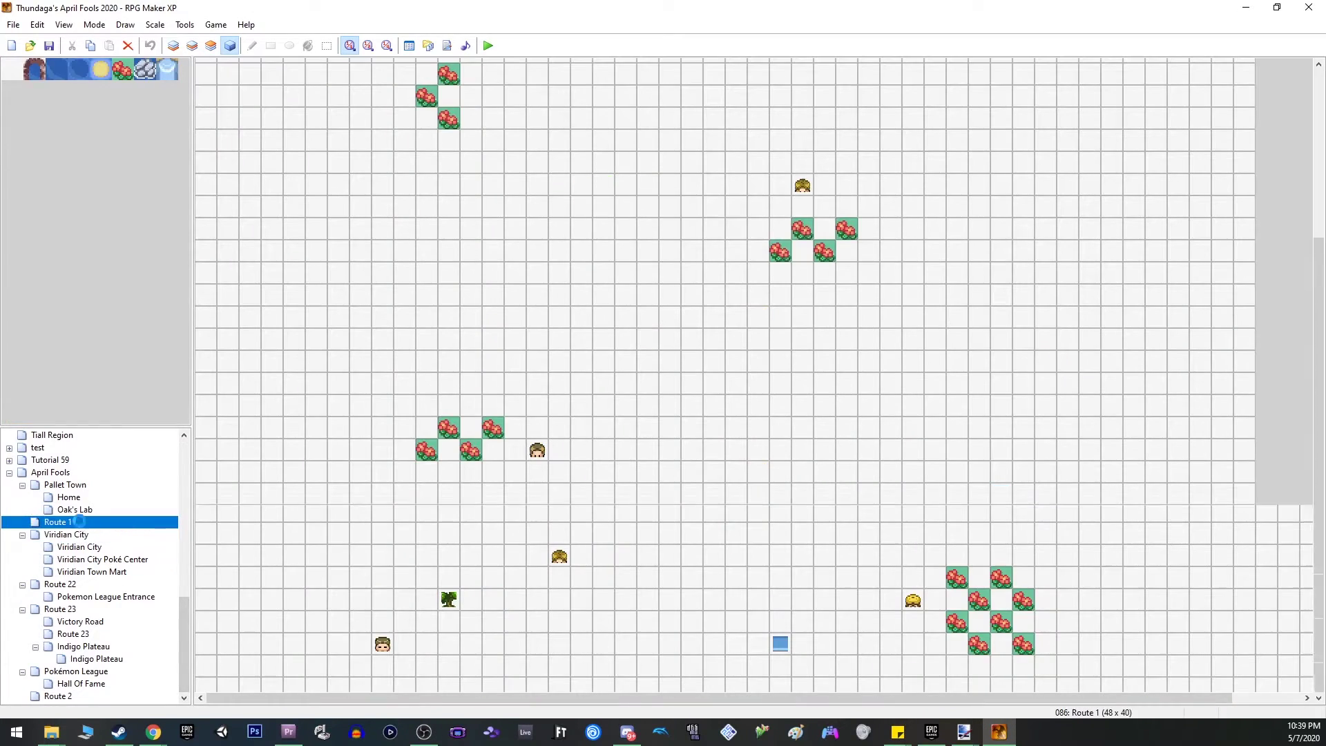
{"action": "left_click", "coordinate": [578, 338]}
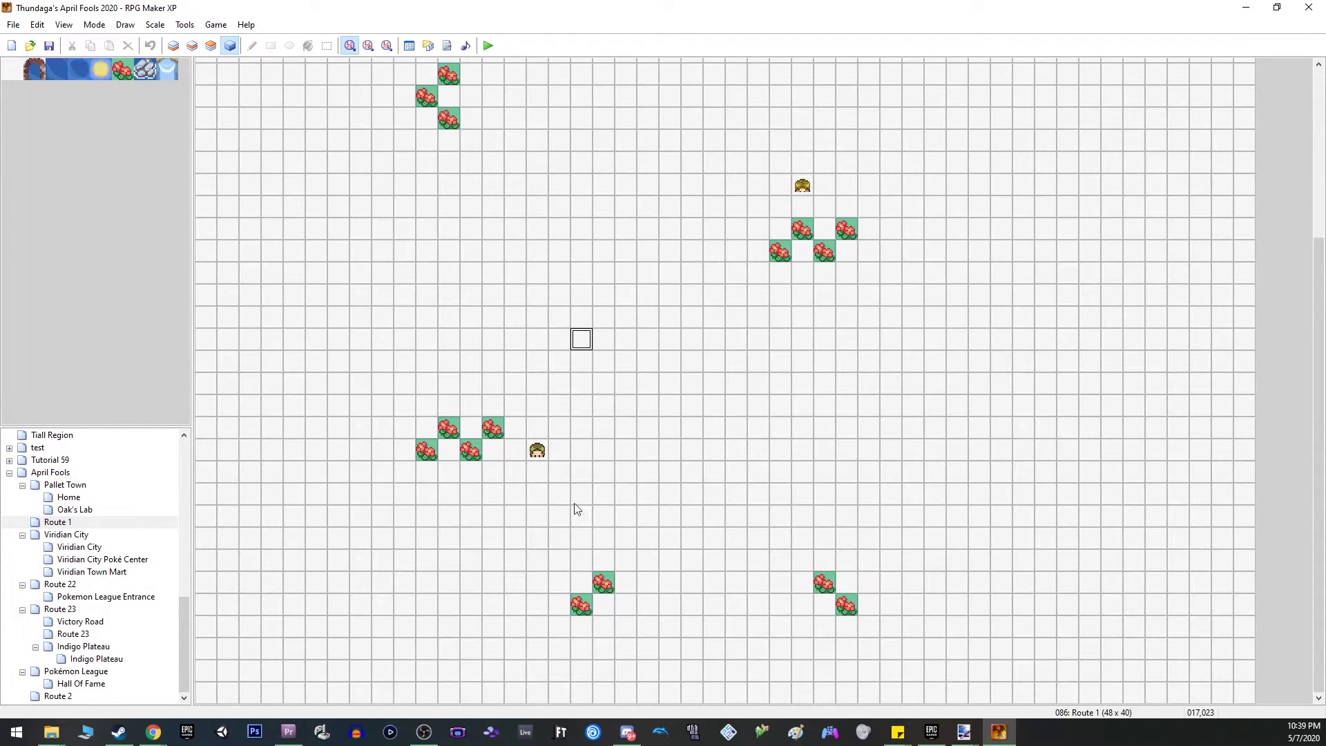
- Delete Outside.pdn from the Tilesets folder in File Explorer, and reload the Route 1 map in RPG Maker XP
{"action": "mouse_move", "coordinate": [51, 731]}
{"action": "left_click", "coordinate": [184, 657]}
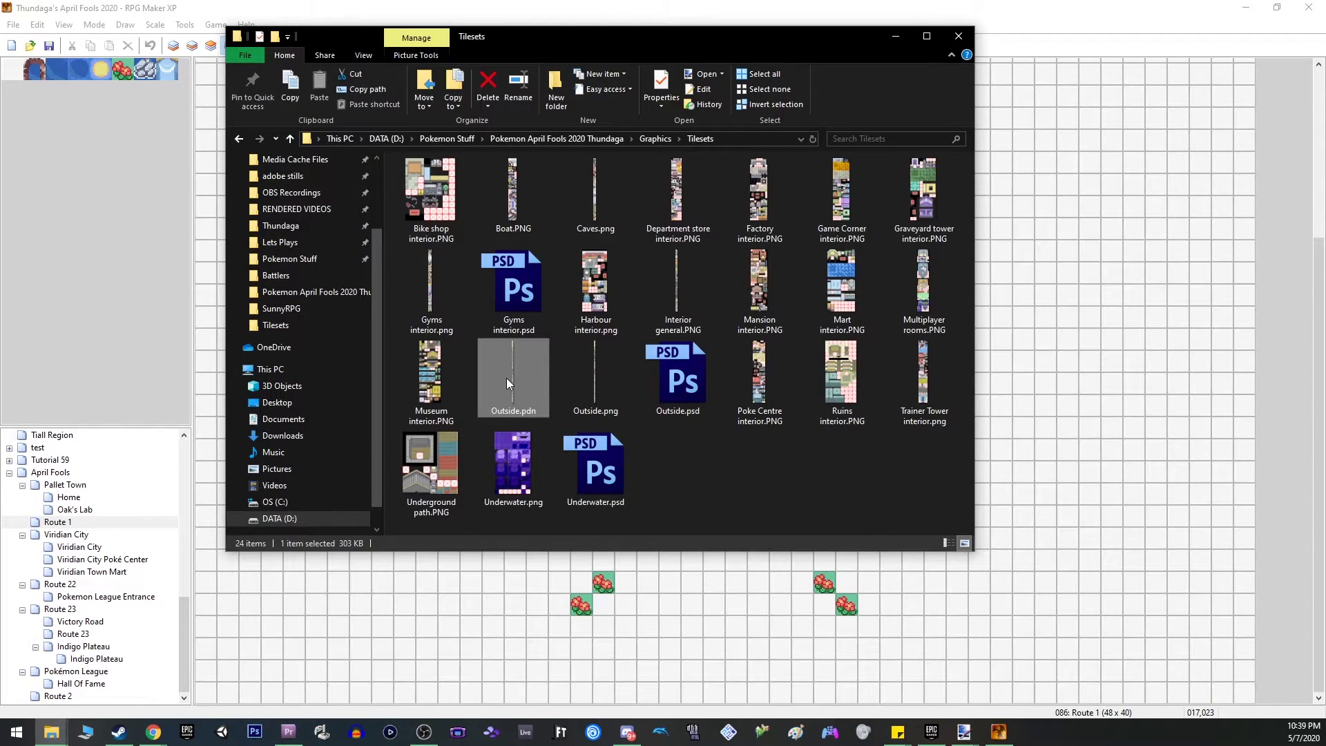
{"action": "key", "text": "Delete"}
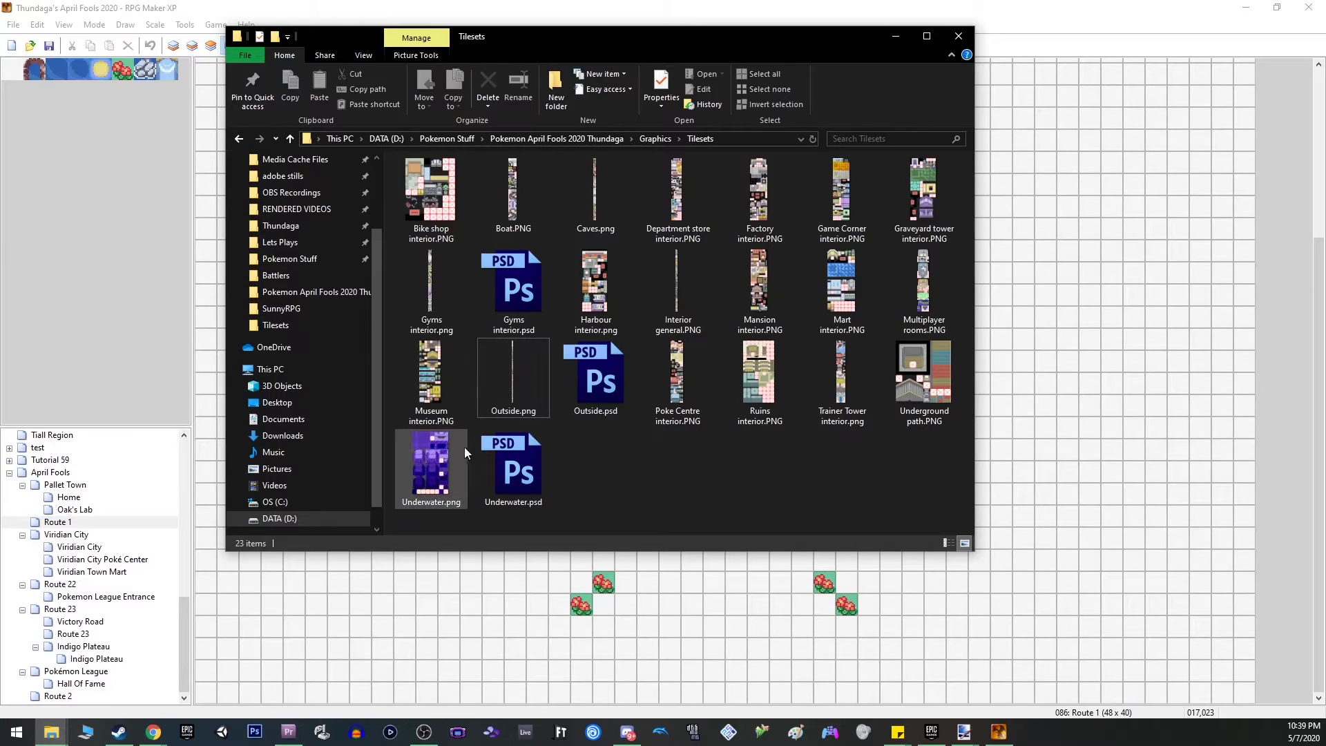
{"action": "left_click", "coordinate": [73, 524]}
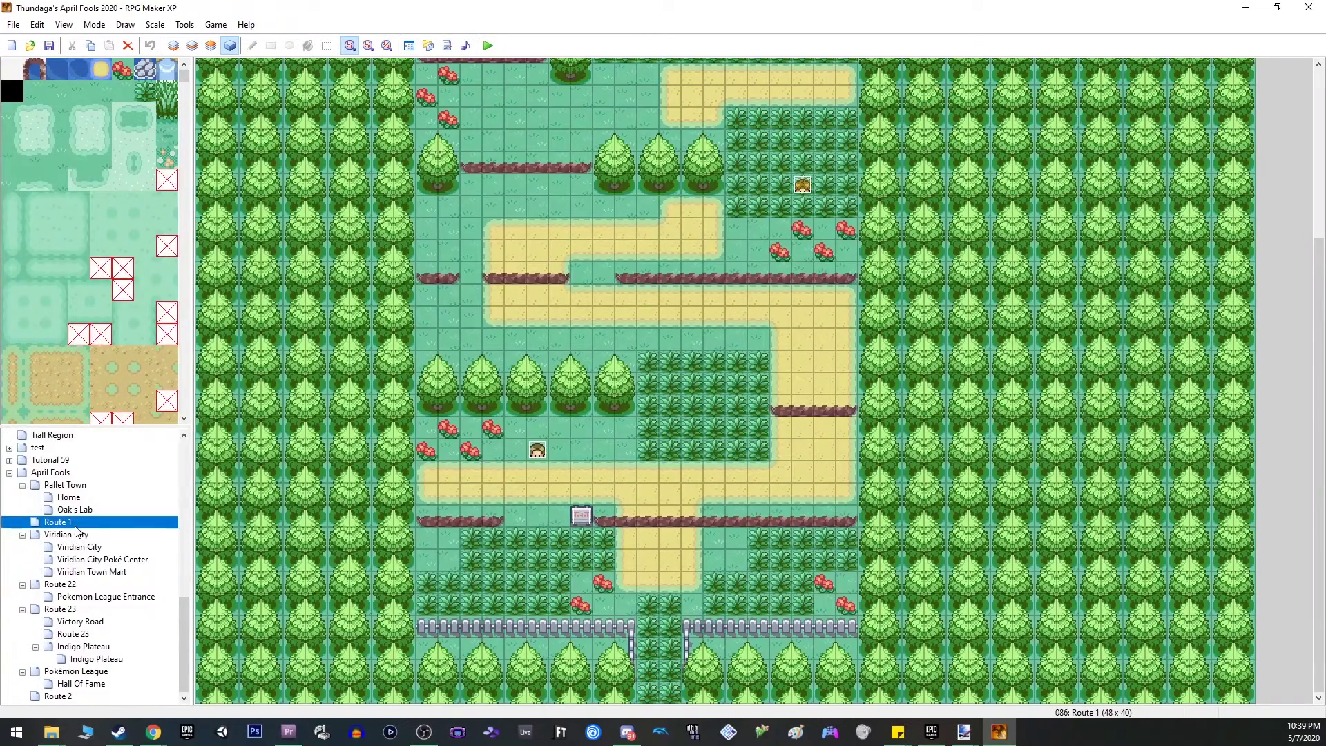
{"action": "left_click", "coordinate": [585, 339]}
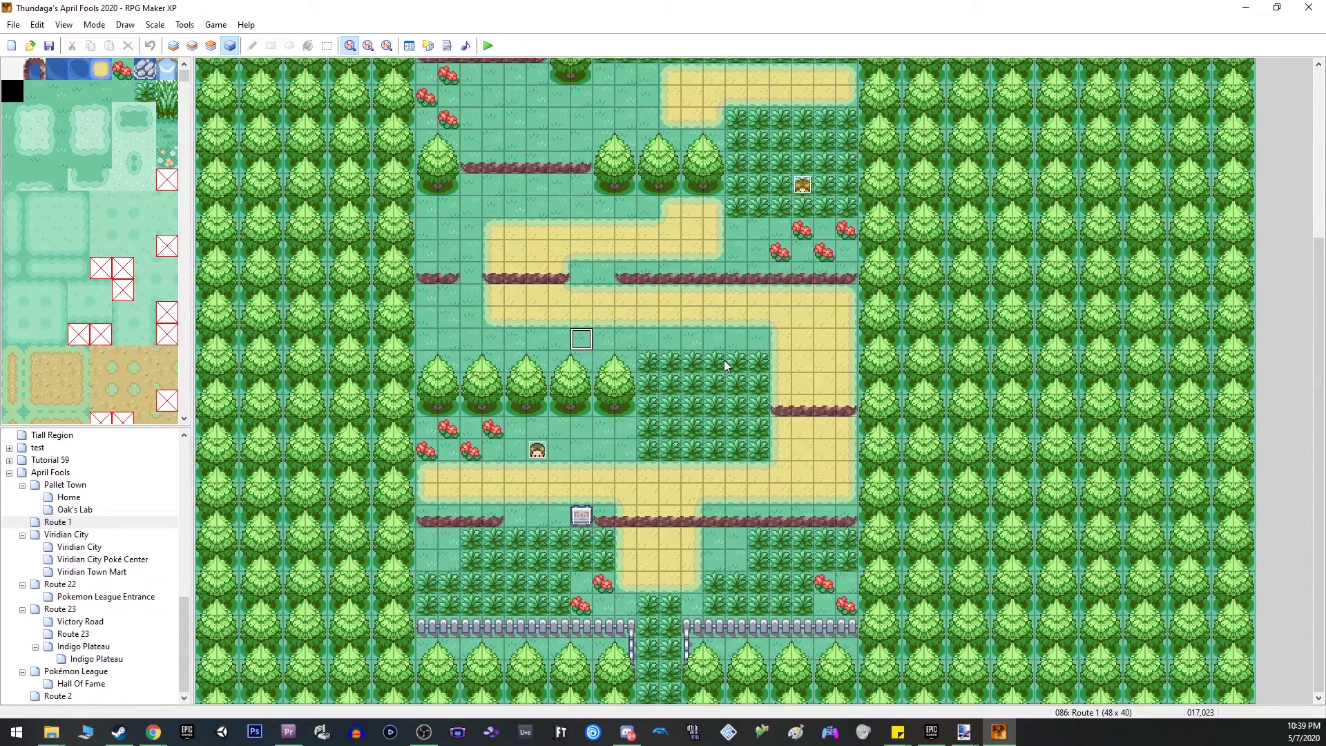
- Switch to paint.net, bring up the Outside.pdn tileset, and hide its Layer 2
{"action": "mouse_move", "coordinate": [966, 731]}
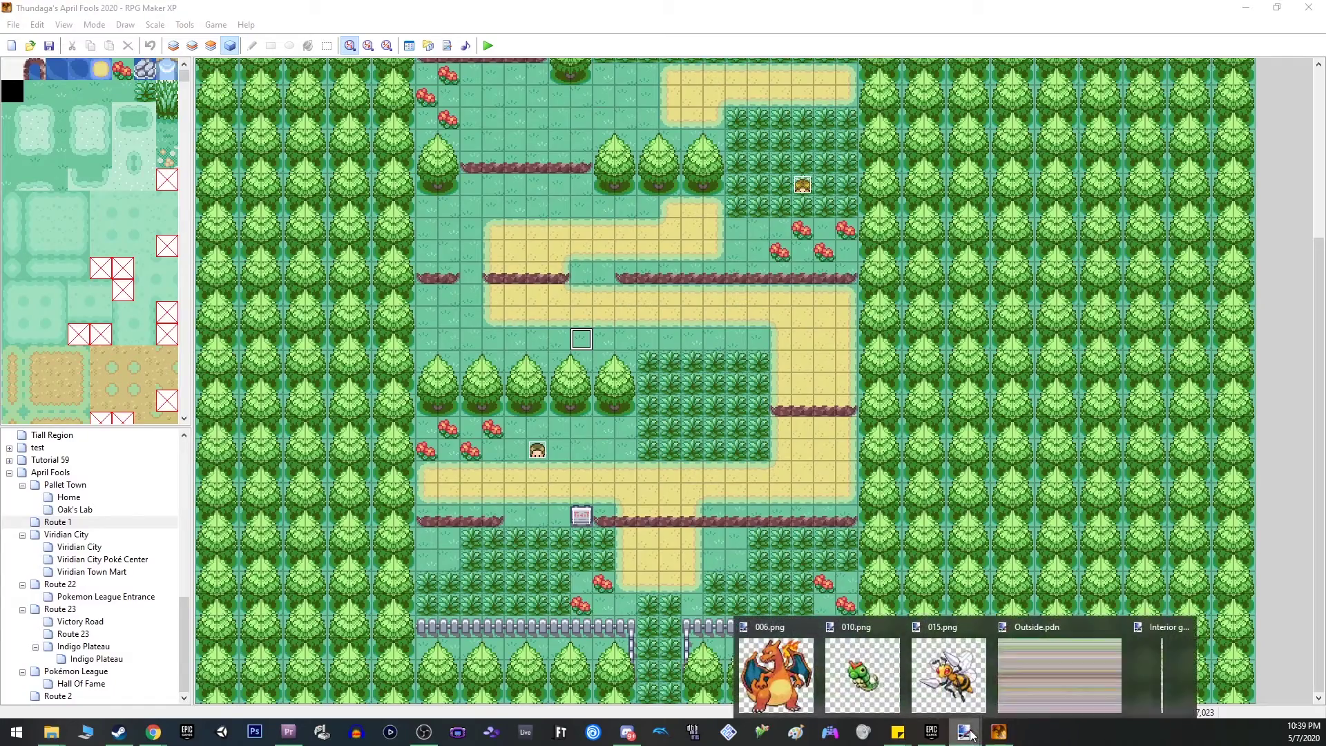
{"action": "left_click", "coordinate": [1039, 675]}
{"action": "left_click", "coordinate": [965, 733]}
{"action": "mouse_move", "coordinate": [966, 736]}
{"action": "left_click", "coordinate": [808, 674]}
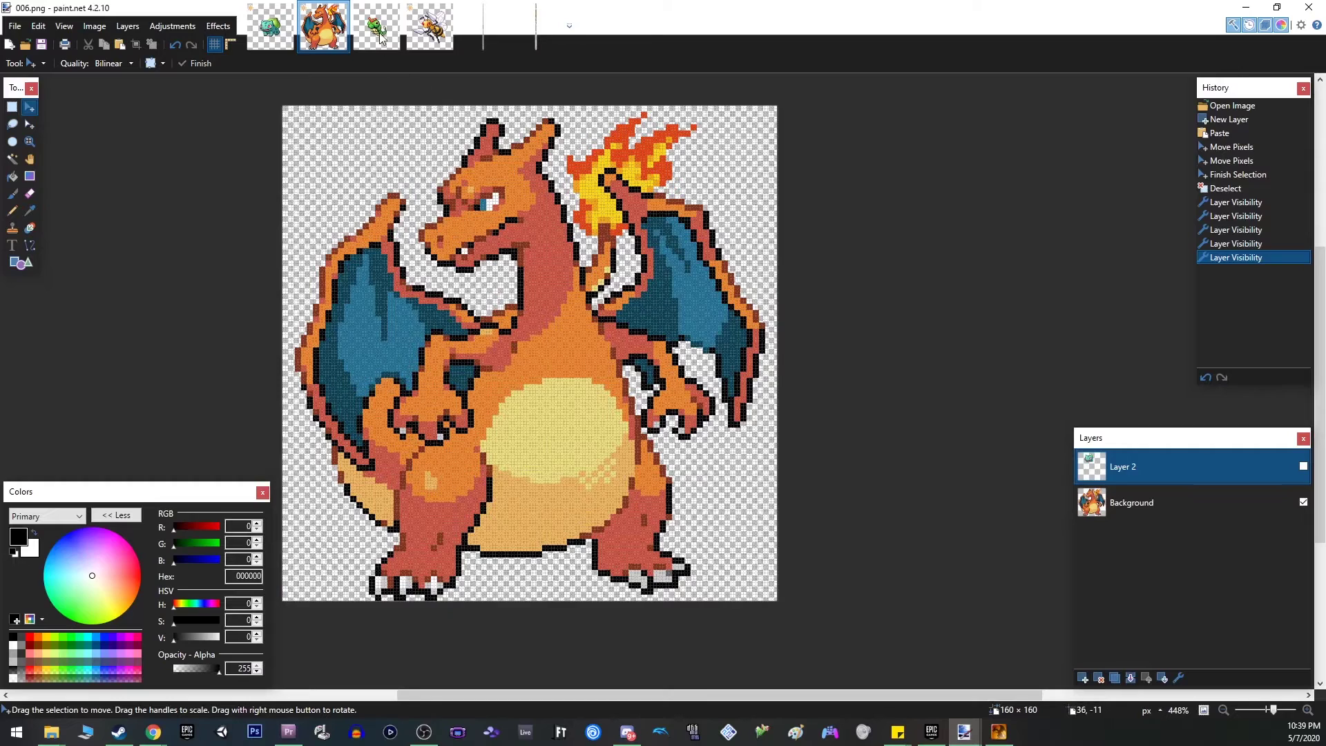
{"action": "left_click", "coordinate": [482, 29]}
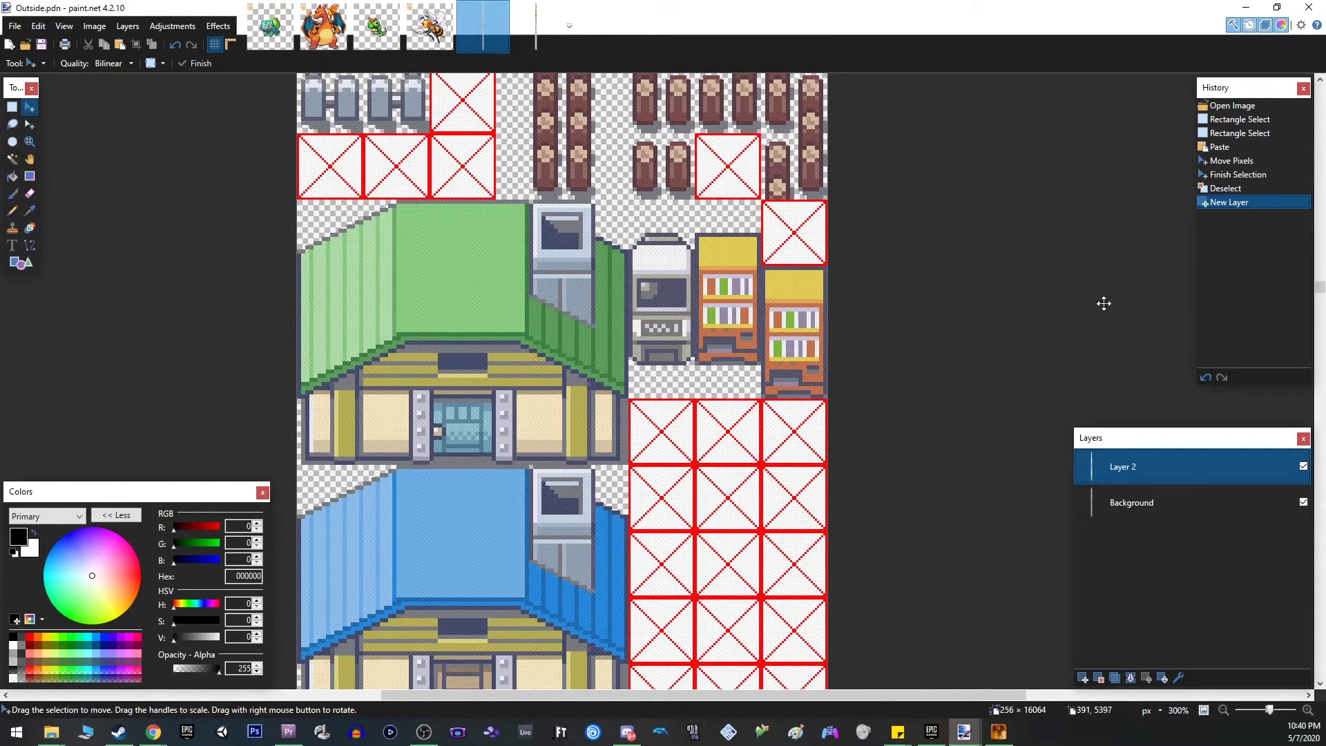
{"action": "left_click", "coordinate": [1303, 467]}
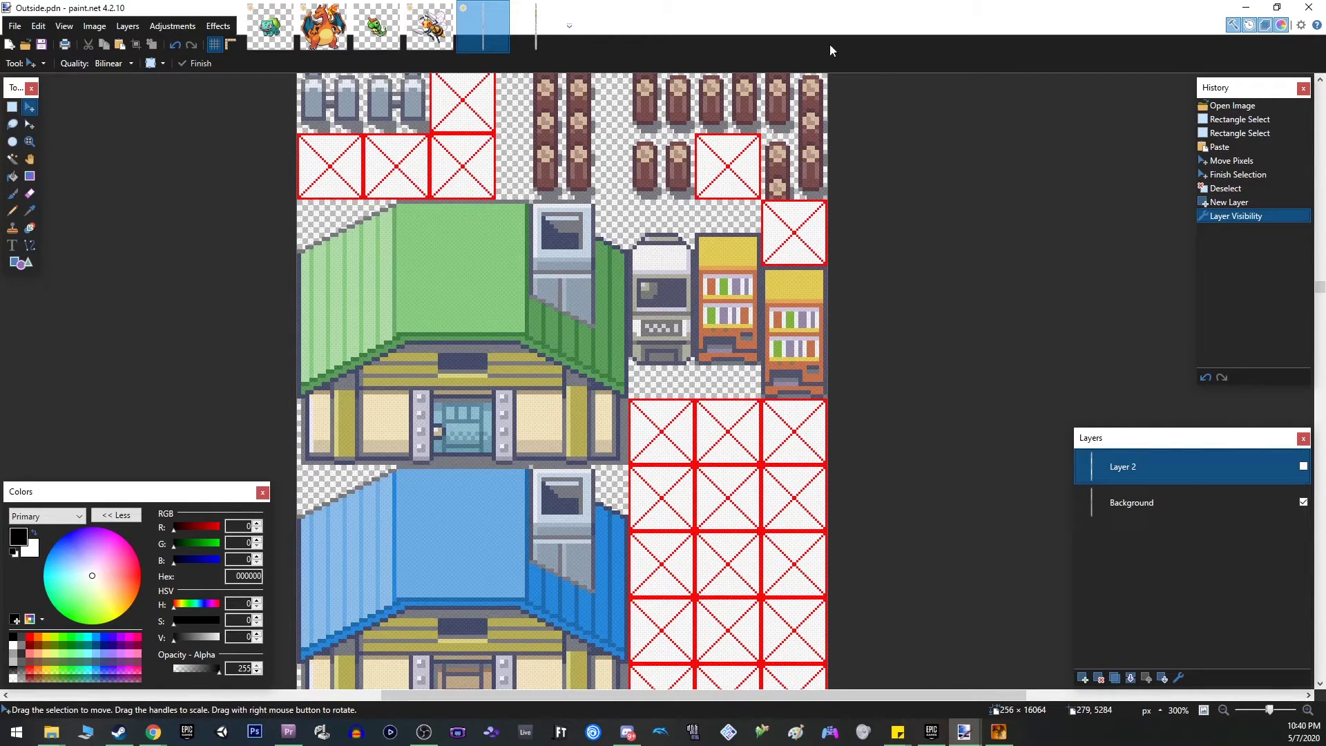
- Try to save the tileset as Outside.png in PNG format in the Tilesets folder
{"action": "key", "text": "ctrl+shift+s"}
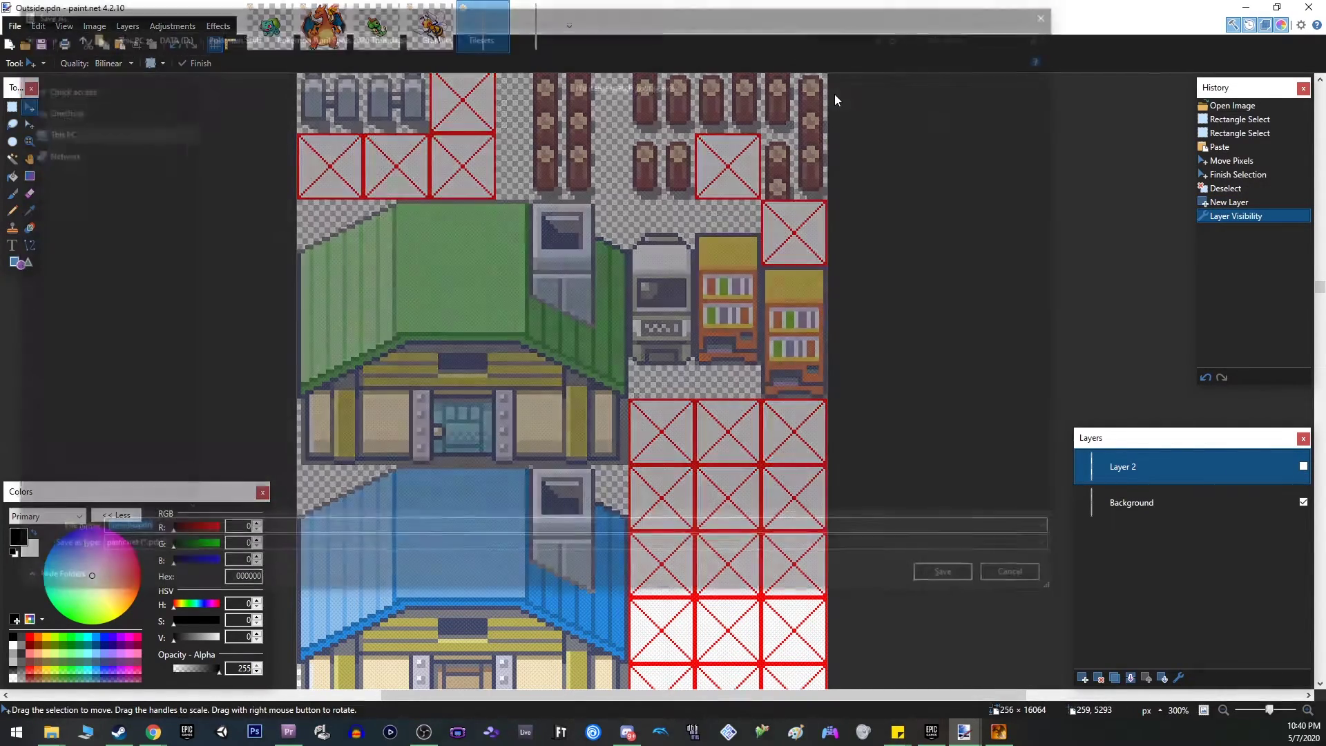
{"action": "left_click", "coordinate": [134, 551]}
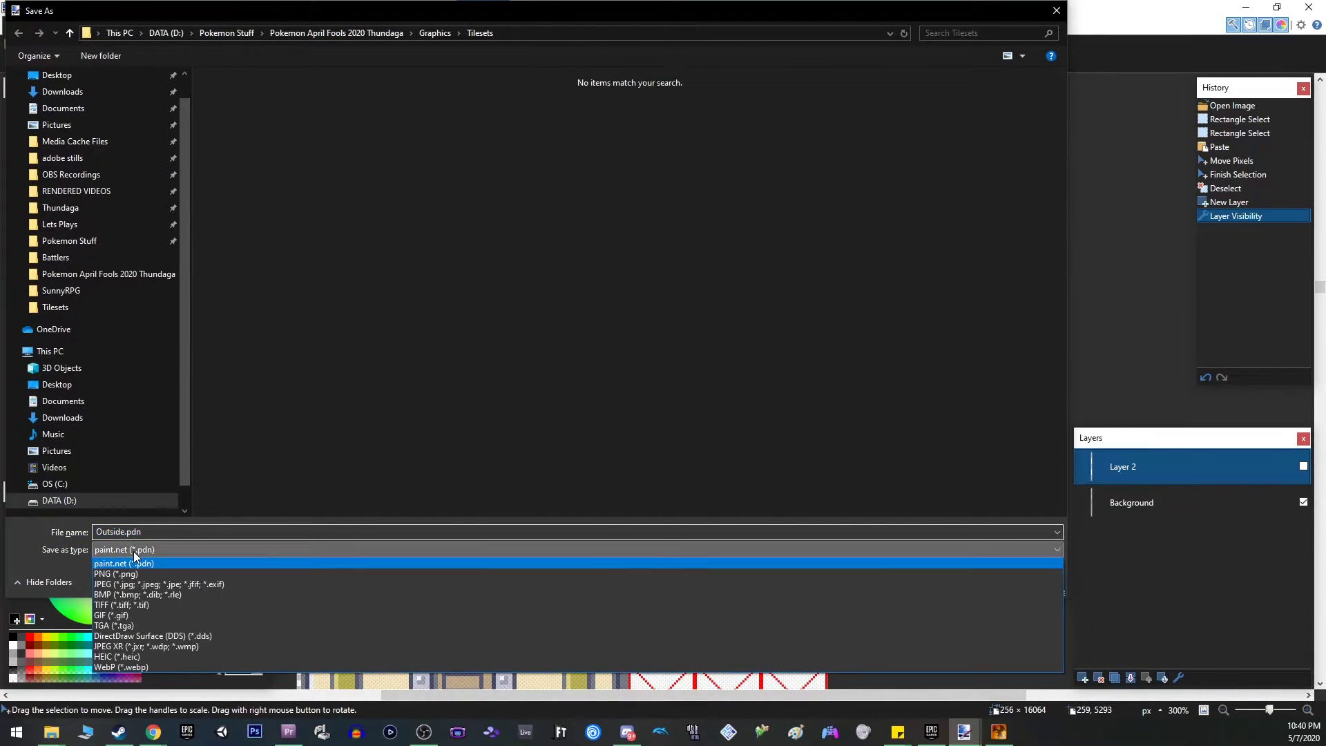
{"action": "left_click", "coordinate": [133, 577]}
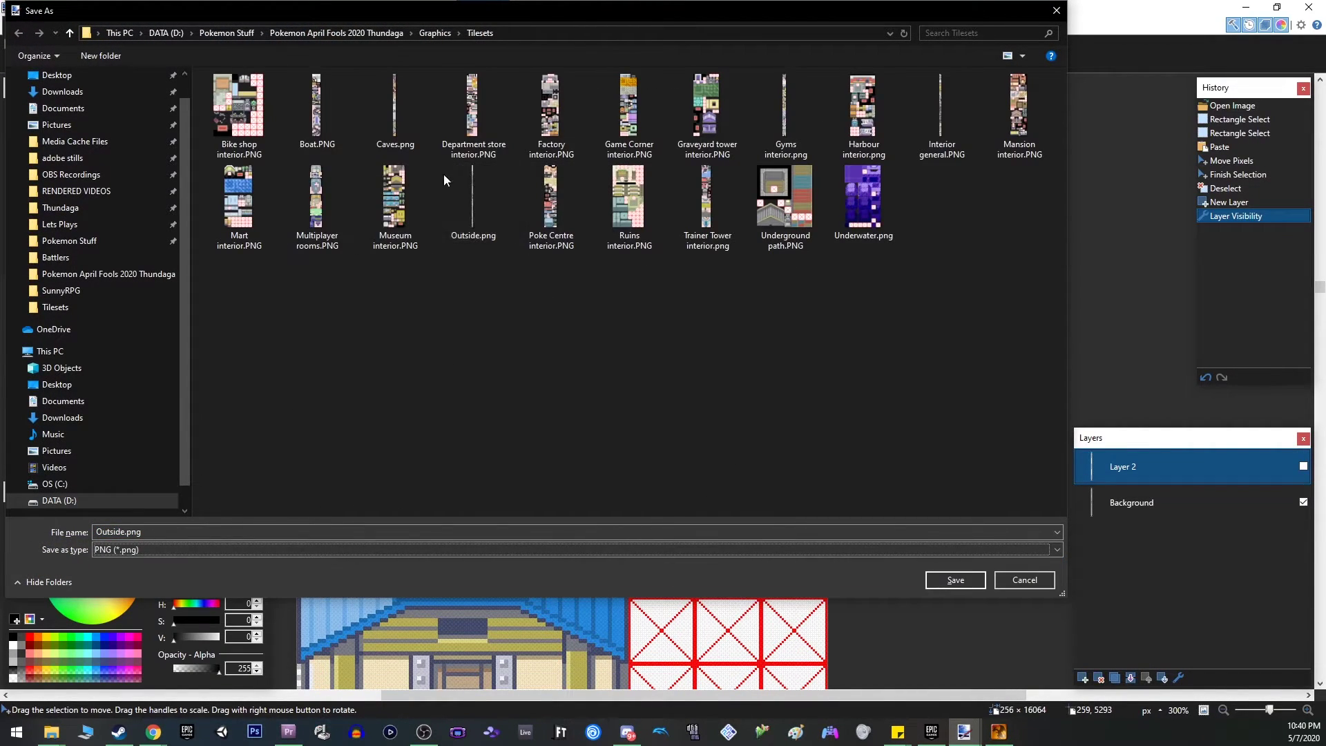
{"action": "left_click", "coordinate": [955, 579]}
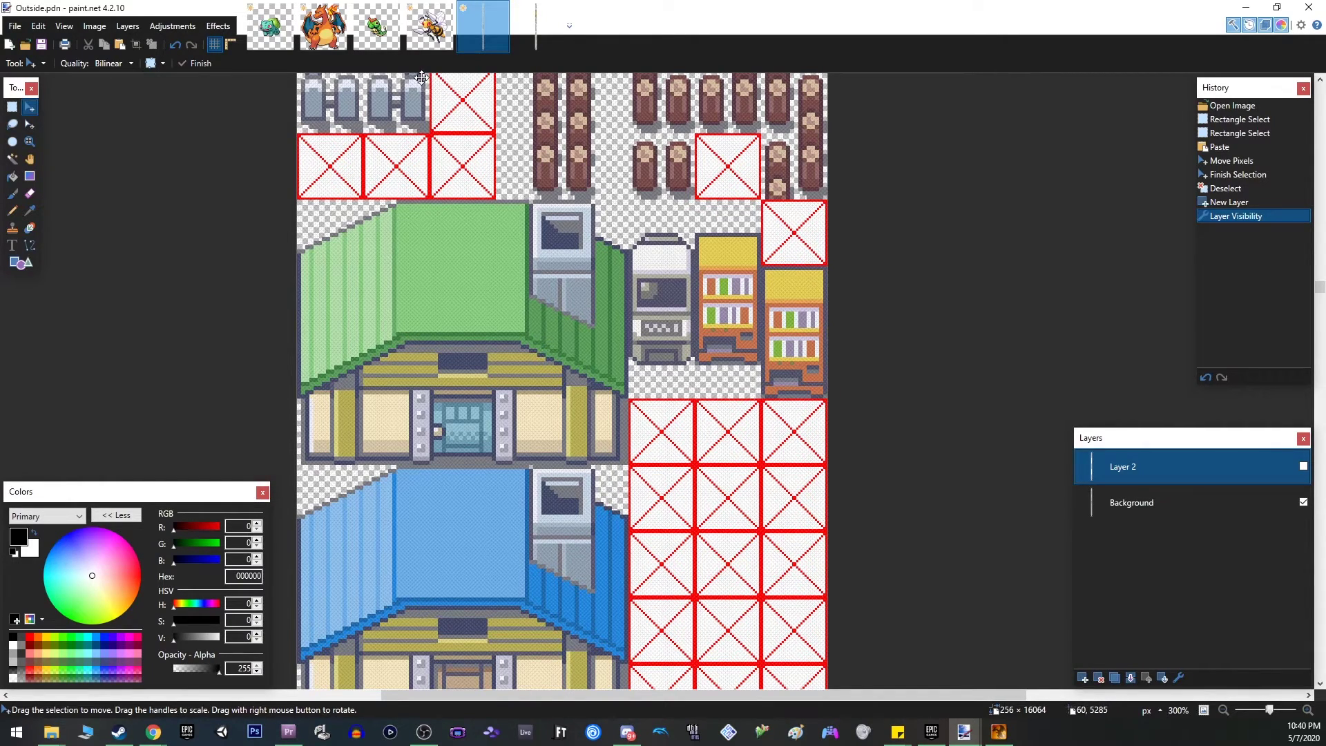
- In the Bulbasaur image 001.png, show and hide Layer 2 again, and activate the Magic Wand tool
{"action": "left_click", "coordinate": [270, 26]}
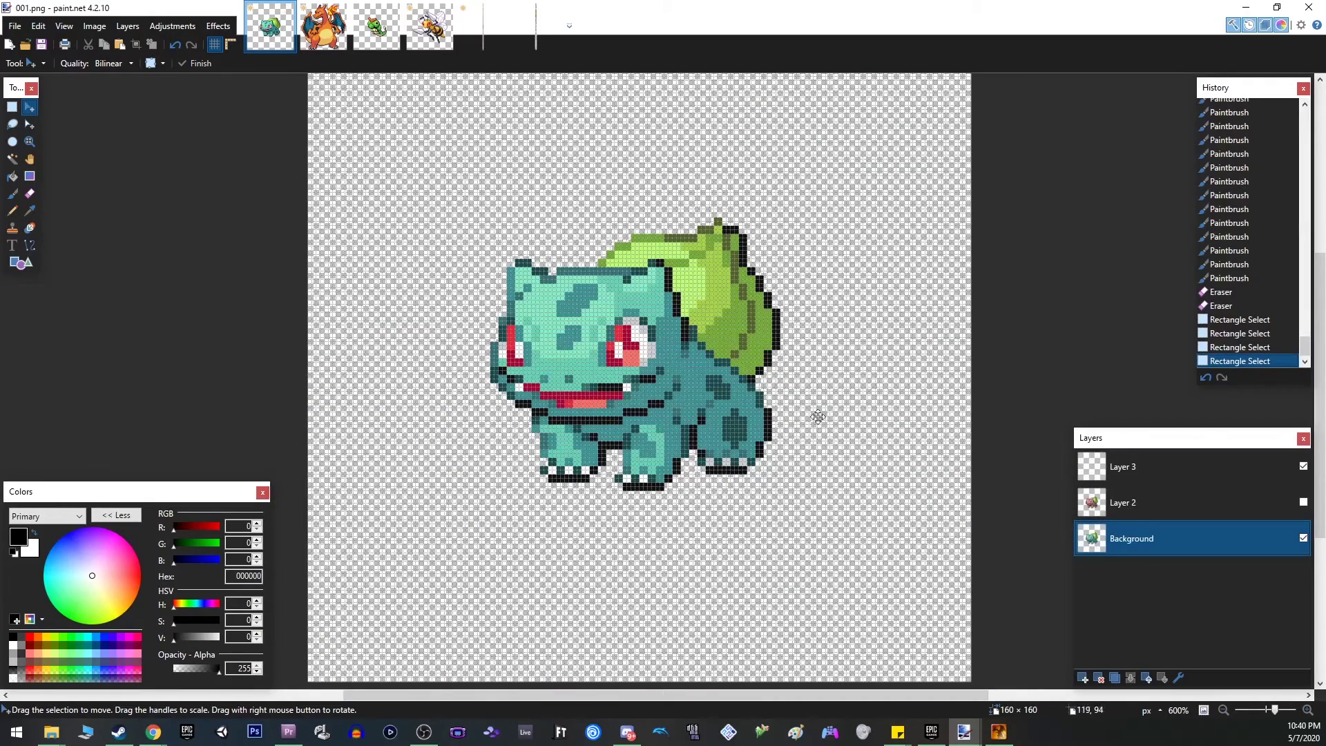
{"action": "left_click", "coordinate": [1139, 500]}
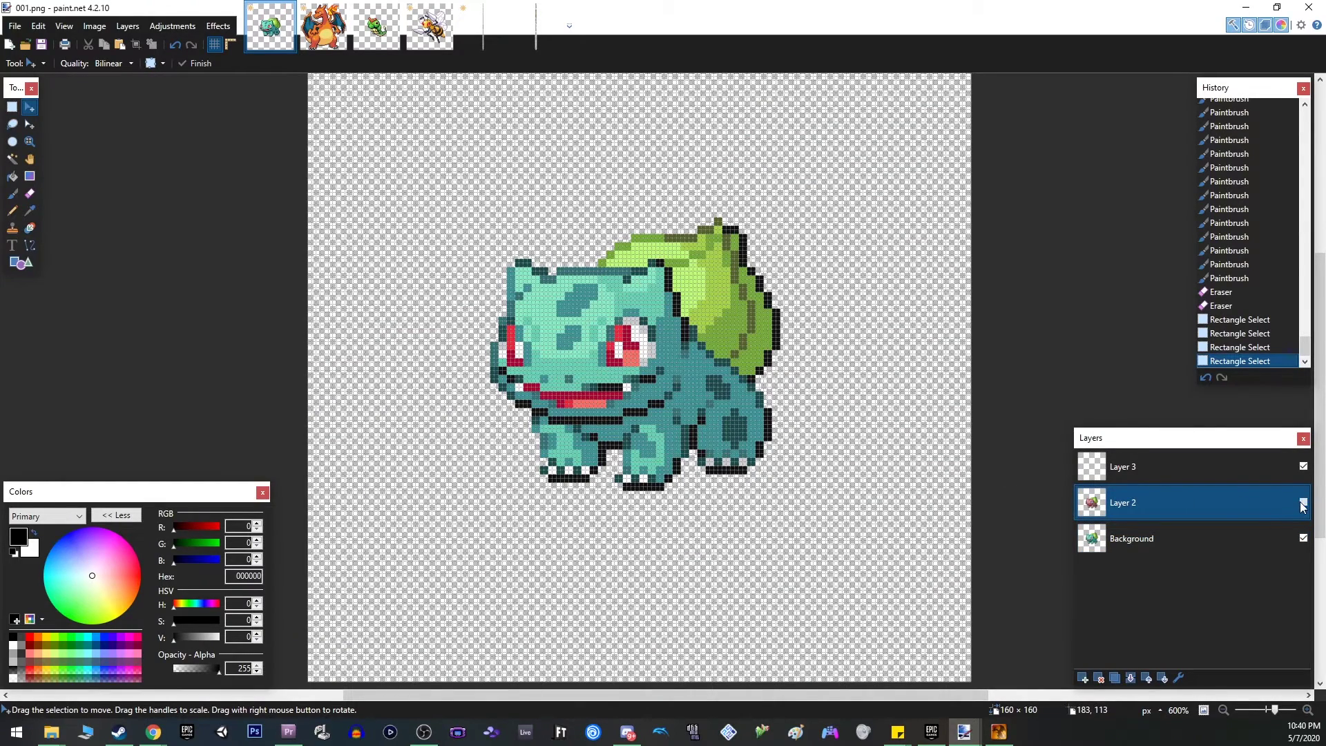
{"action": "left_click", "coordinate": [1303, 503]}
{"action": "left_click", "coordinate": [1303, 503]}
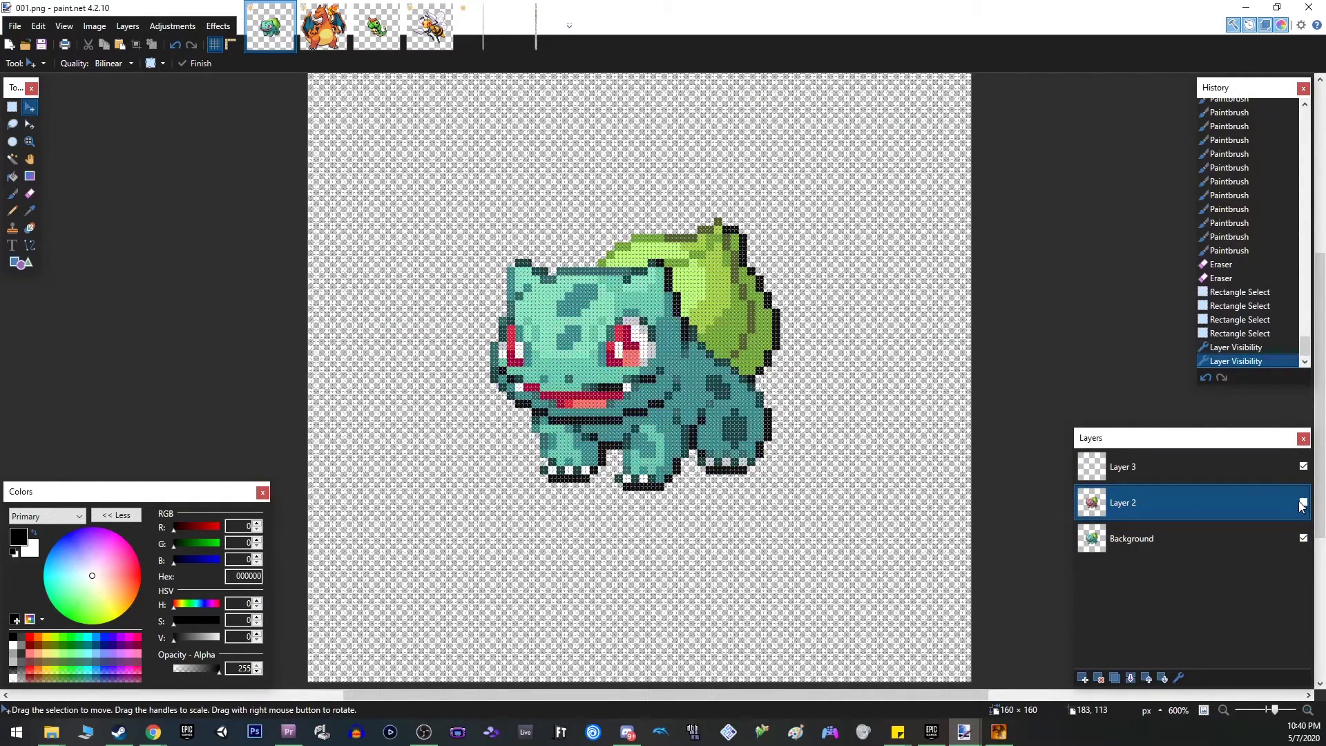
{"action": "left_click", "coordinate": [13, 160]}
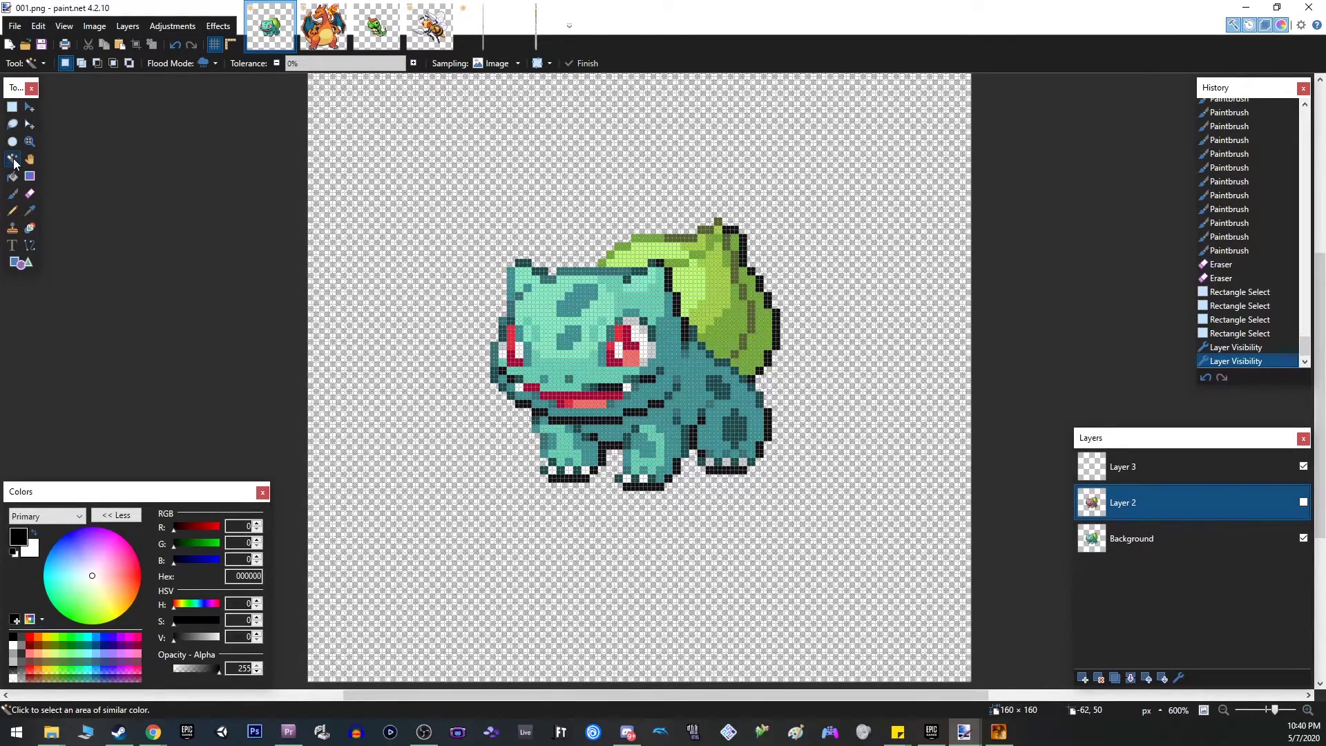
- Set the Magic Wand to 77% tolerance, Contiguous flood mode and Layer sampling
{"action": "left_click", "coordinate": [378, 63]}
{"action": "left_click", "coordinate": [217, 63]}
{"action": "left_click", "coordinate": [239, 80]}
{"action": "left_click", "coordinate": [497, 63]}
{"action": "left_click", "coordinate": [498, 80]}
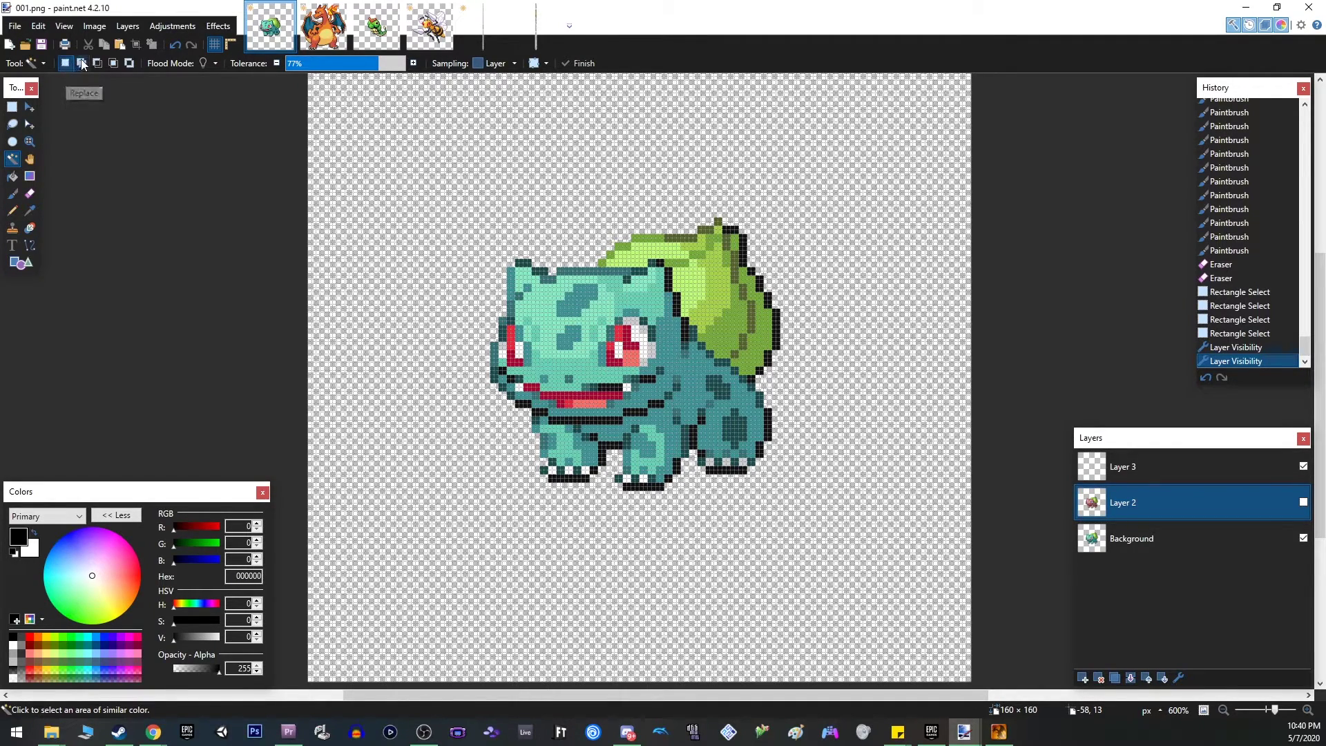
- Set the Magic Wand to Global flood mode, 0% tolerance and Image sampling
{"action": "left_click", "coordinate": [216, 64]}
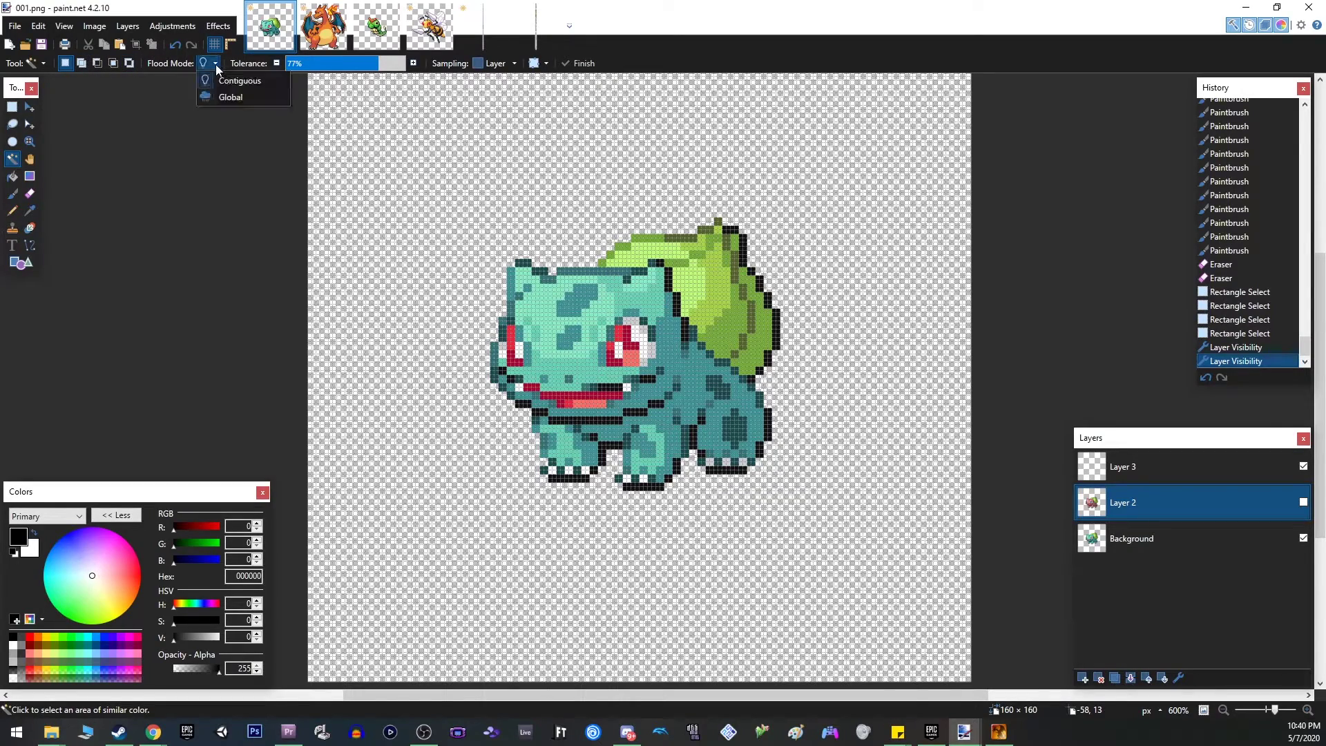
{"action": "left_click", "coordinate": [221, 93]}
{"action": "left_click_drag", "start_coordinate": [319, 63], "coordinate": [271, 63]}
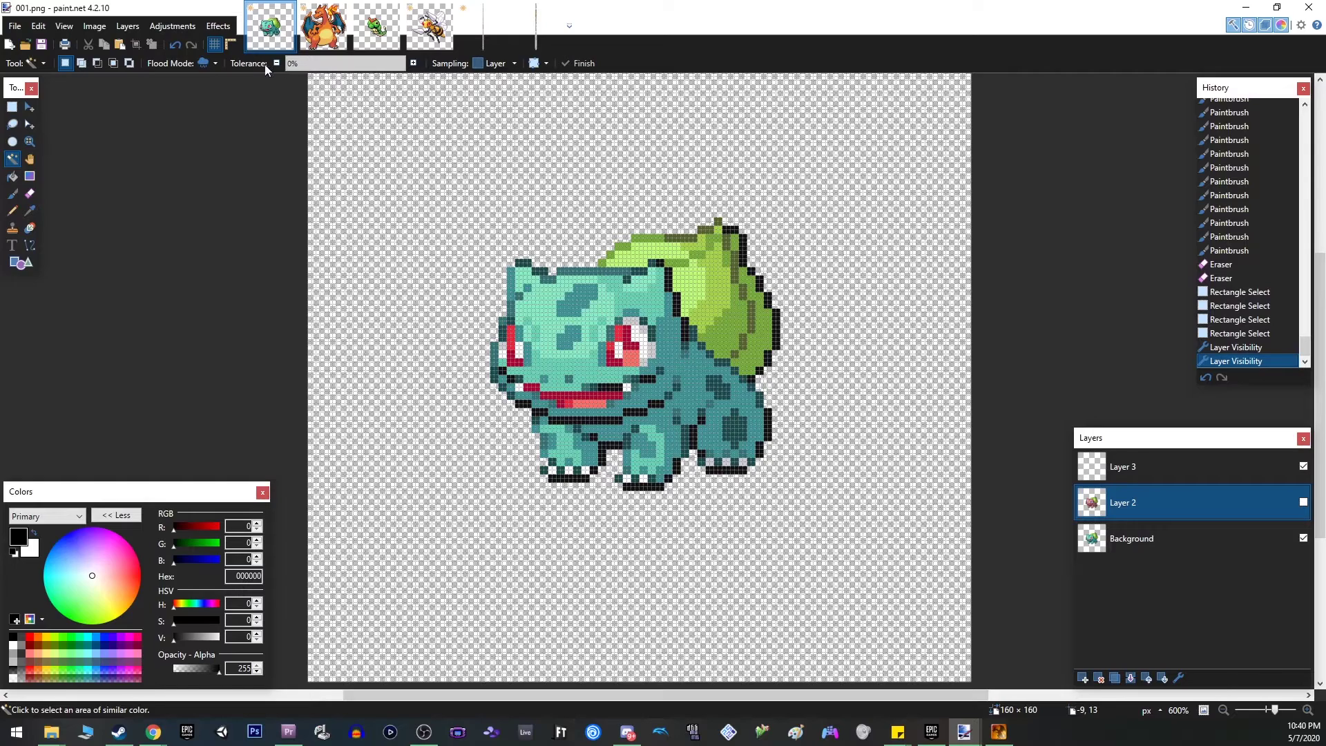
{"action": "left_click", "coordinate": [495, 64]}
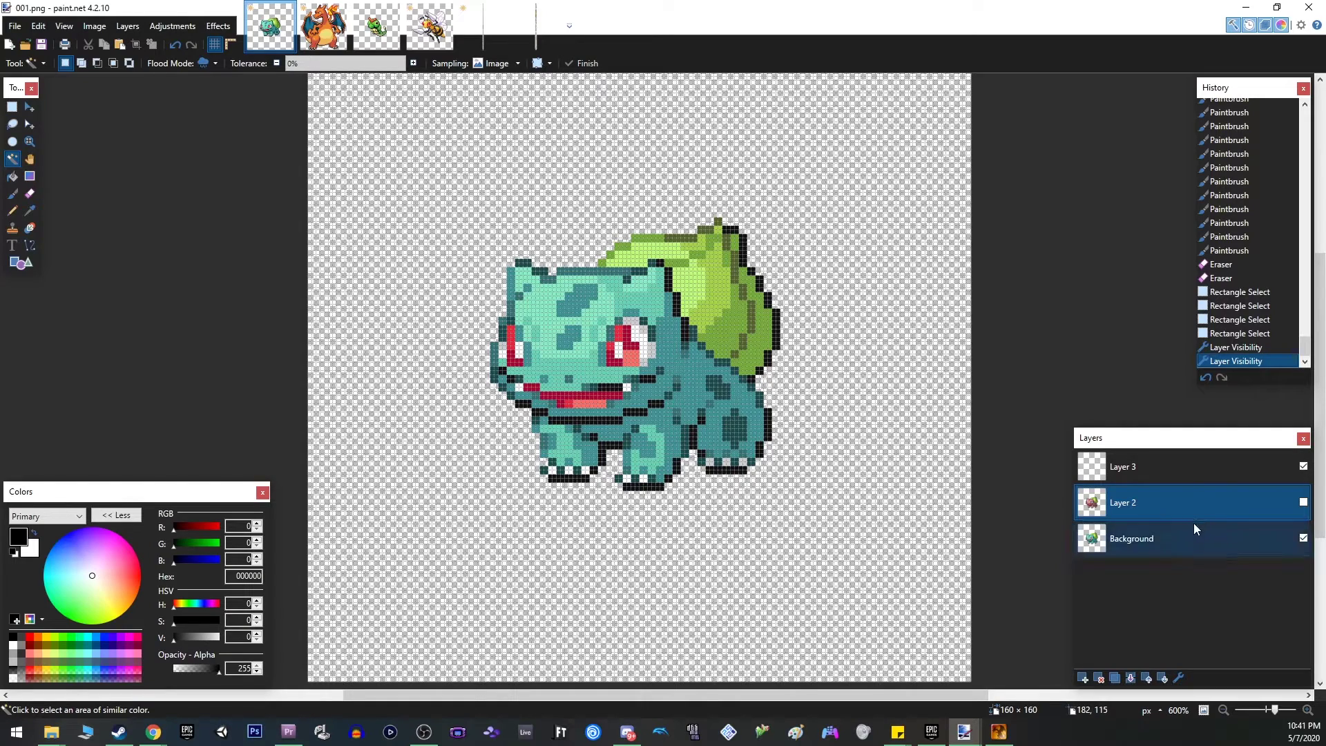
- On Bulbasaur's Background layer, select by colour the teal forehead, the three bulb greens one after another, and the pink in the eye
{"action": "left_click", "coordinate": [1223, 542]}
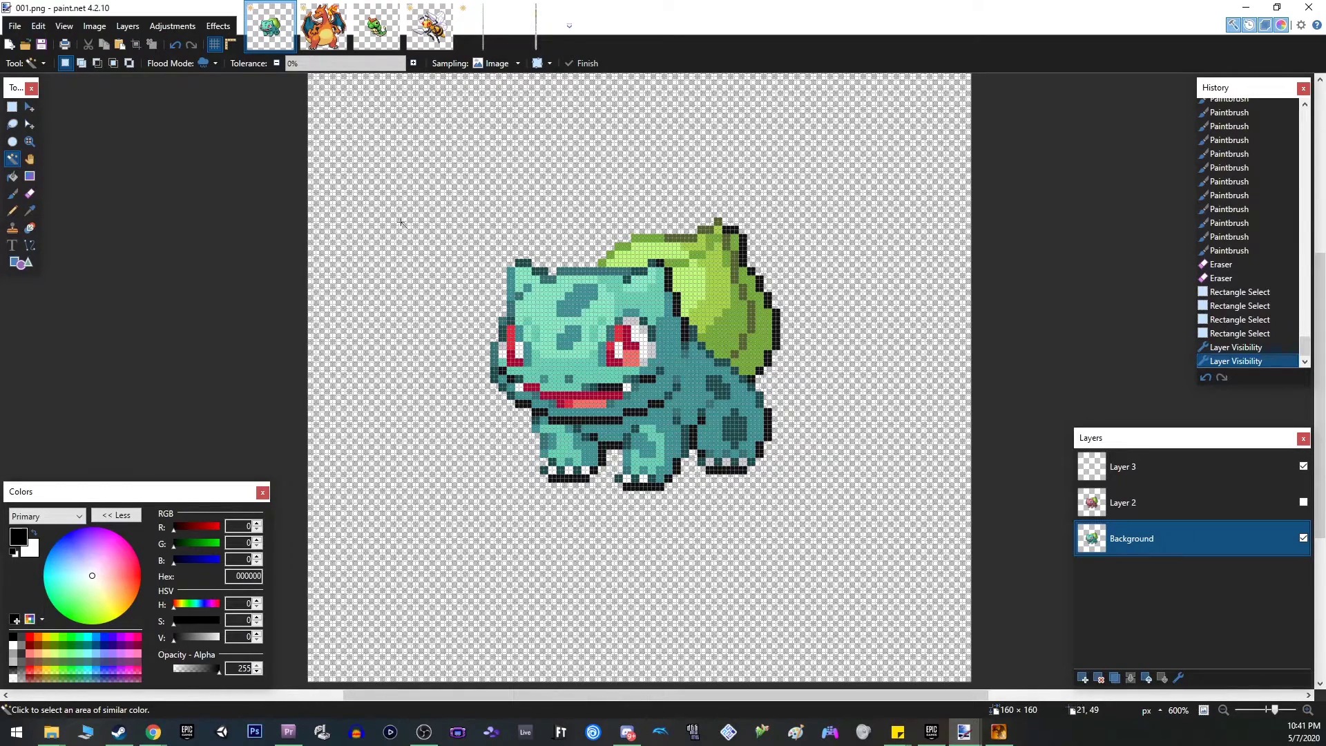
{"action": "left_click", "coordinate": [561, 325]}
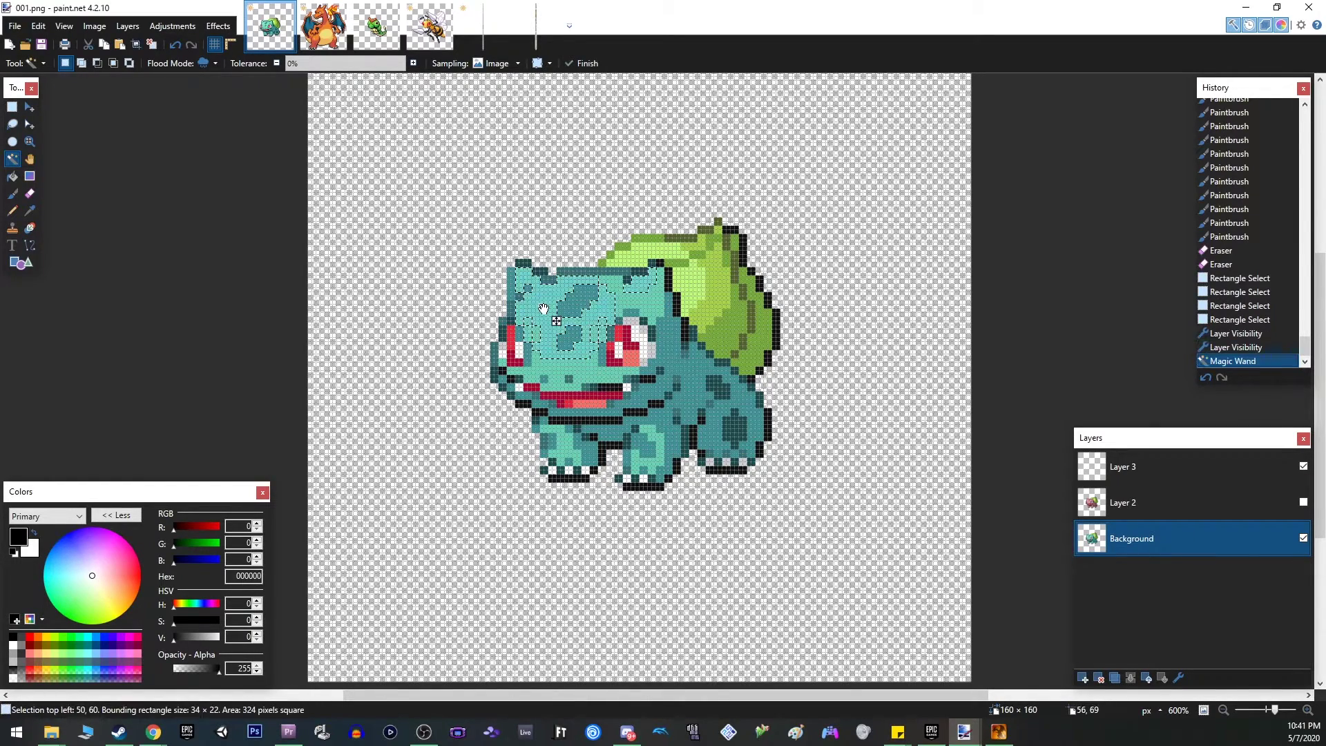
{"action": "left_click", "coordinate": [688, 294]}
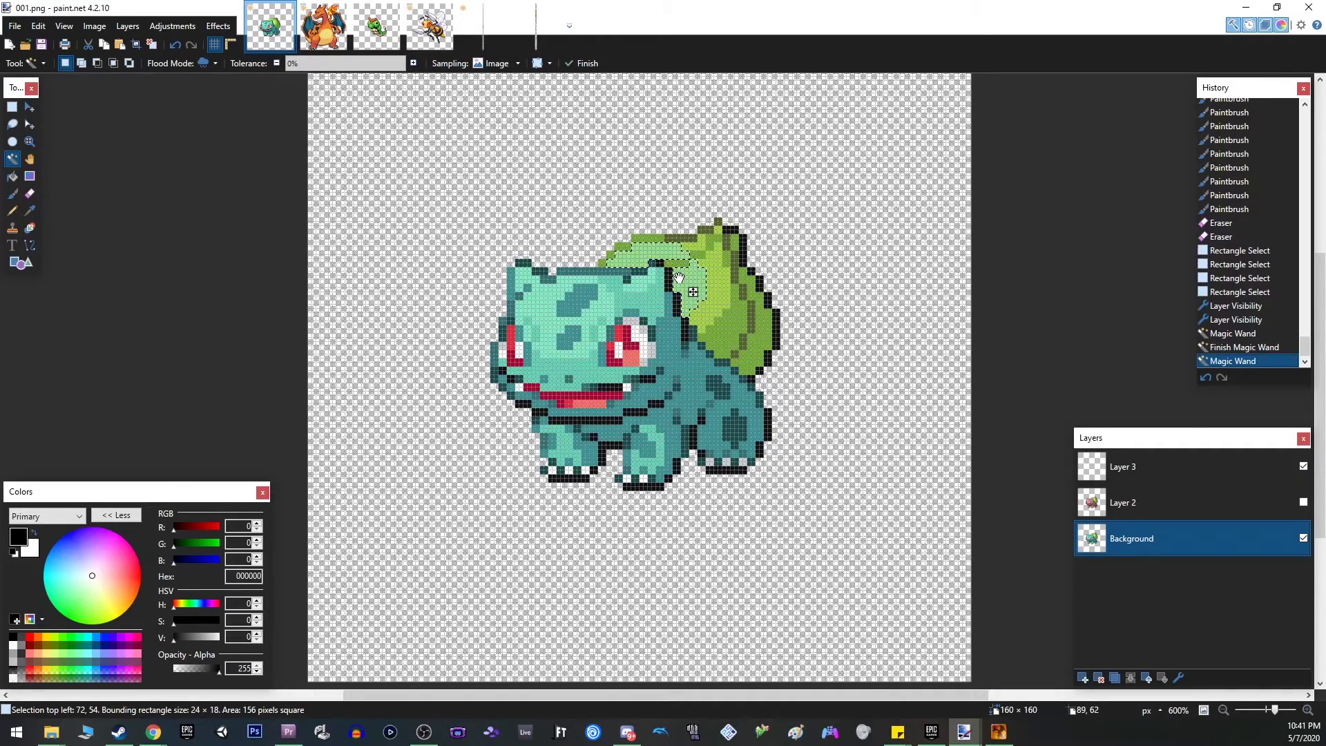
{"action": "left_click", "coordinate": [720, 291]}
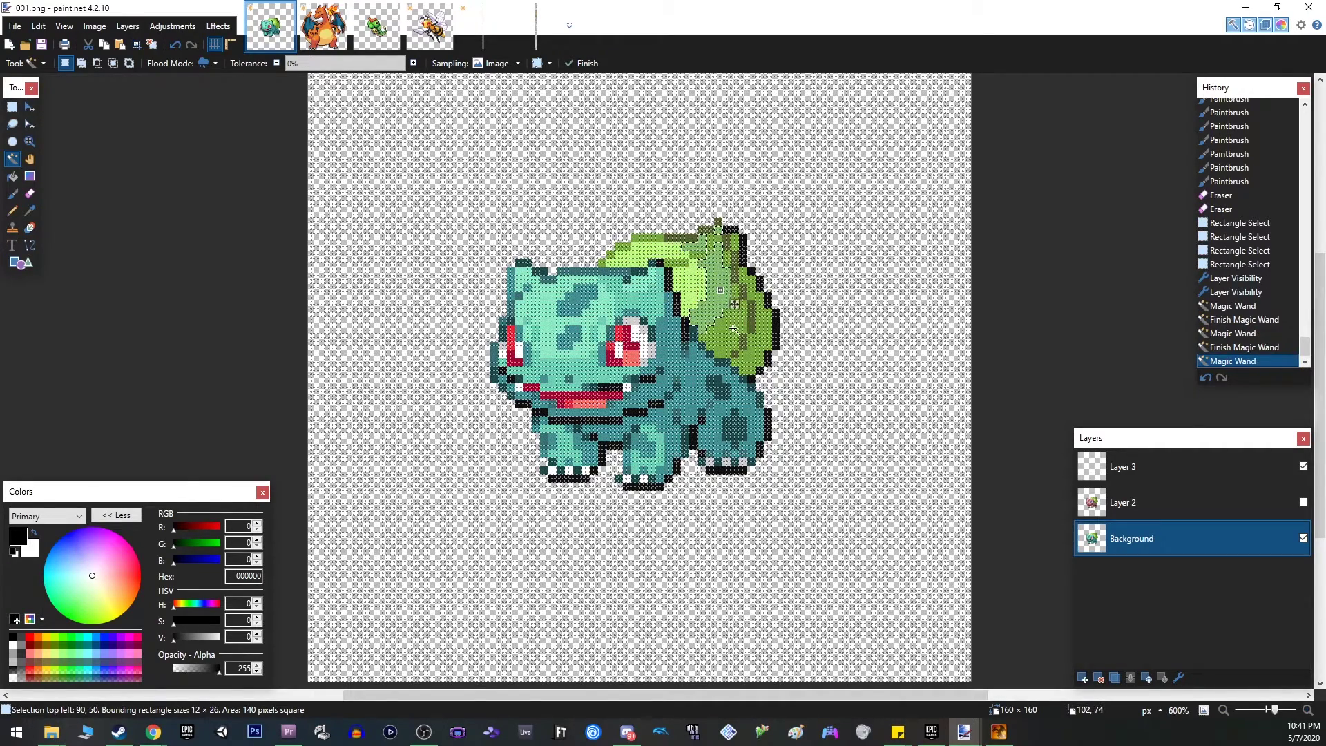
{"action": "left_click", "coordinate": [731, 332]}
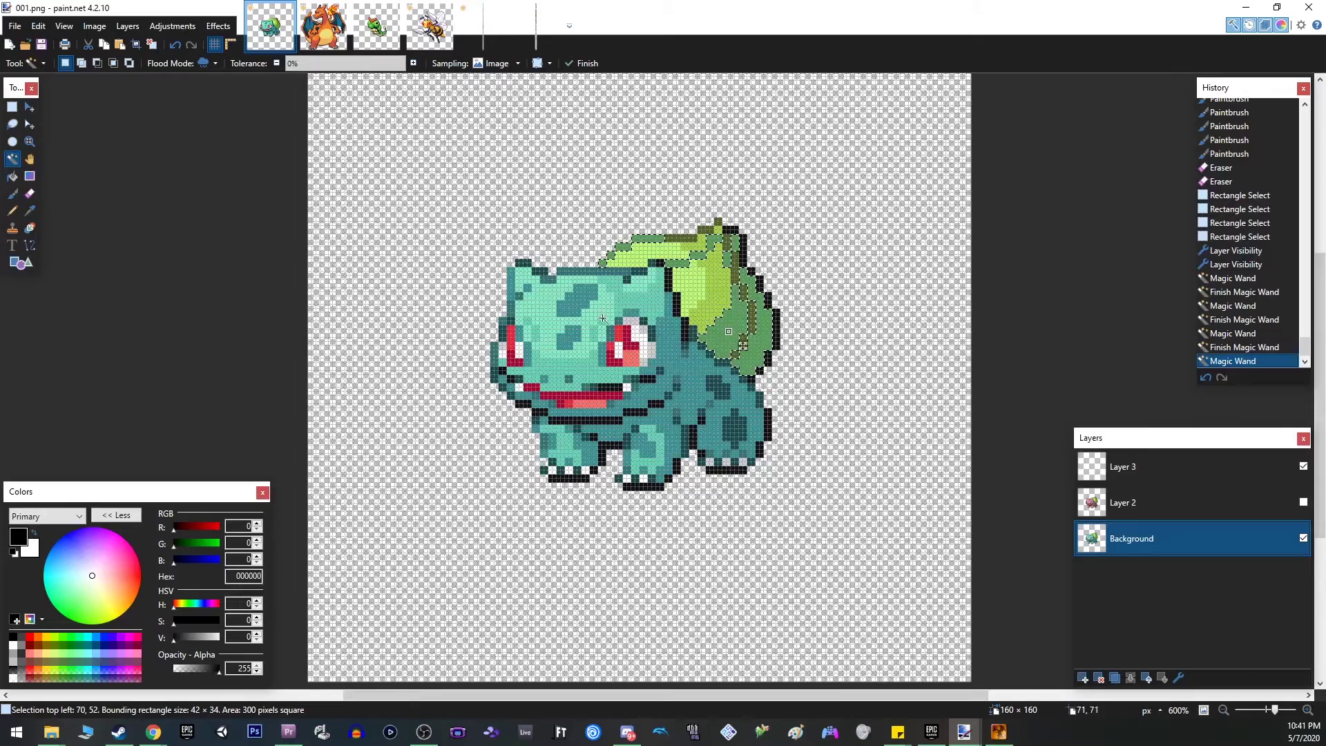
{"action": "left_click", "coordinate": [633, 352]}
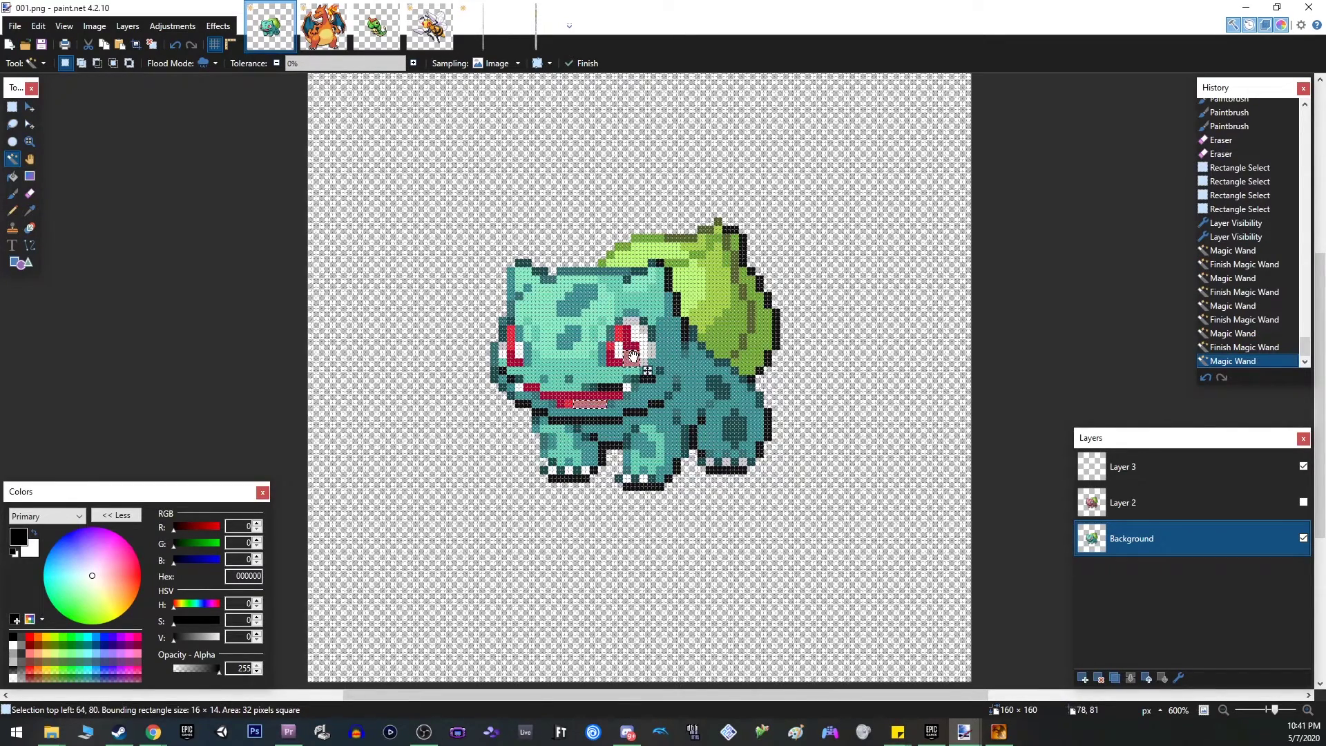
- Open the character sprite sheet trchar000.png from the project's Graphics > Characters folder
{"action": "left_click", "coordinate": [14, 26]}
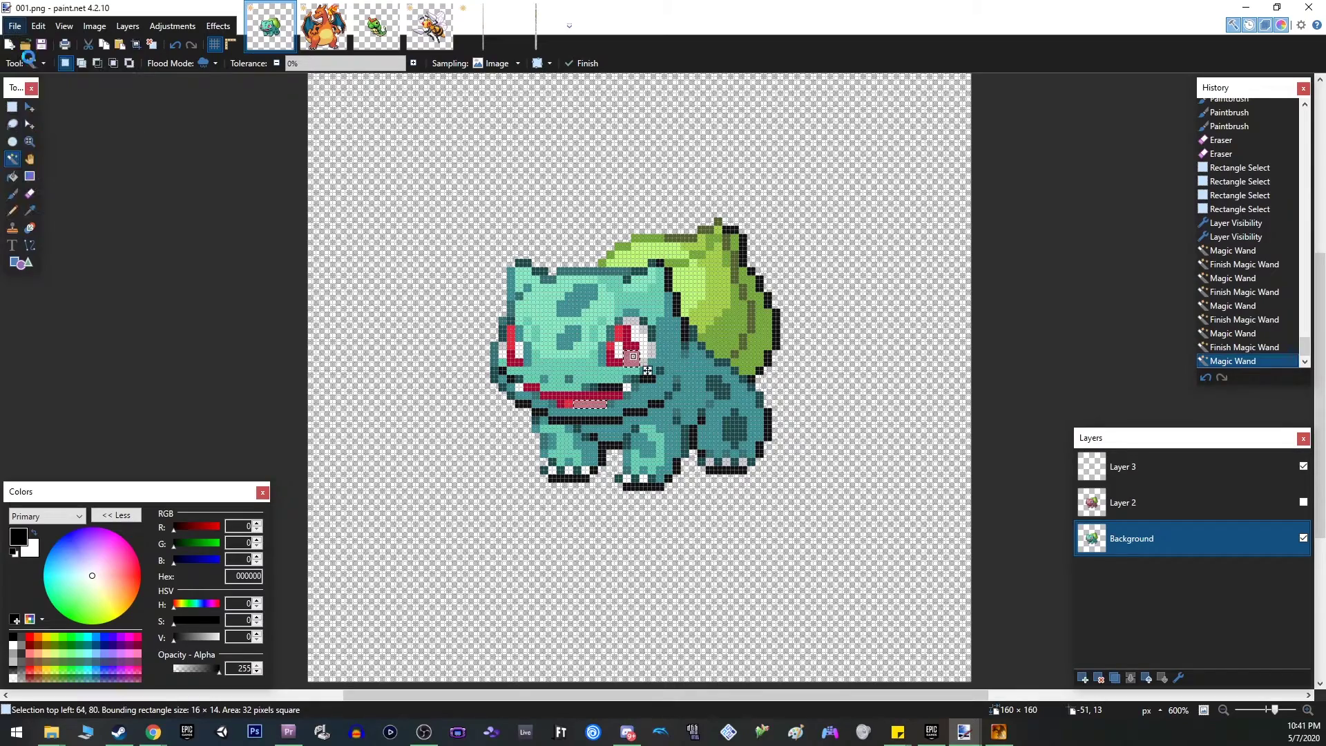
{"action": "left_click", "coordinate": [31, 62]}
{"action": "left_click", "coordinate": [428, 35]}
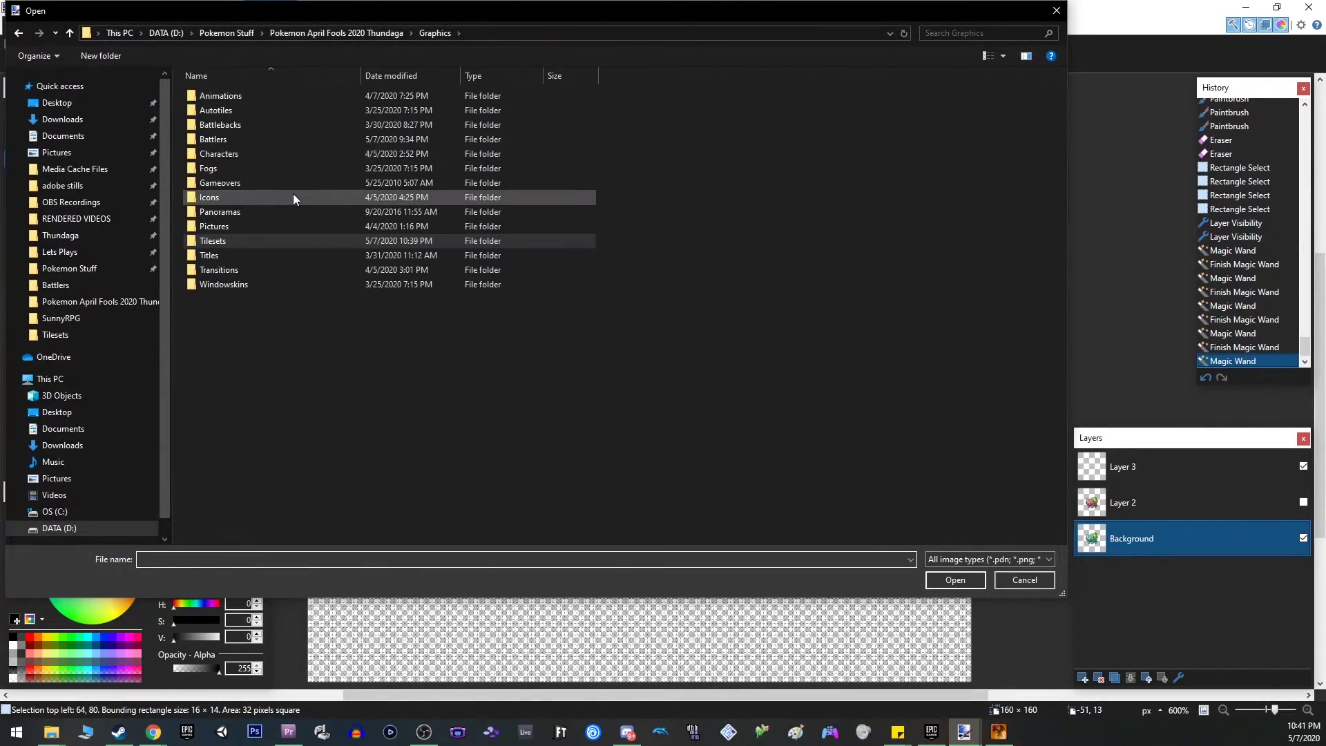
{"action": "double_click", "coordinate": [213, 159]}
{"action": "scroll", "coordinate": [627, 361], "scroll_direction": "down", "scroll_amount": 15}
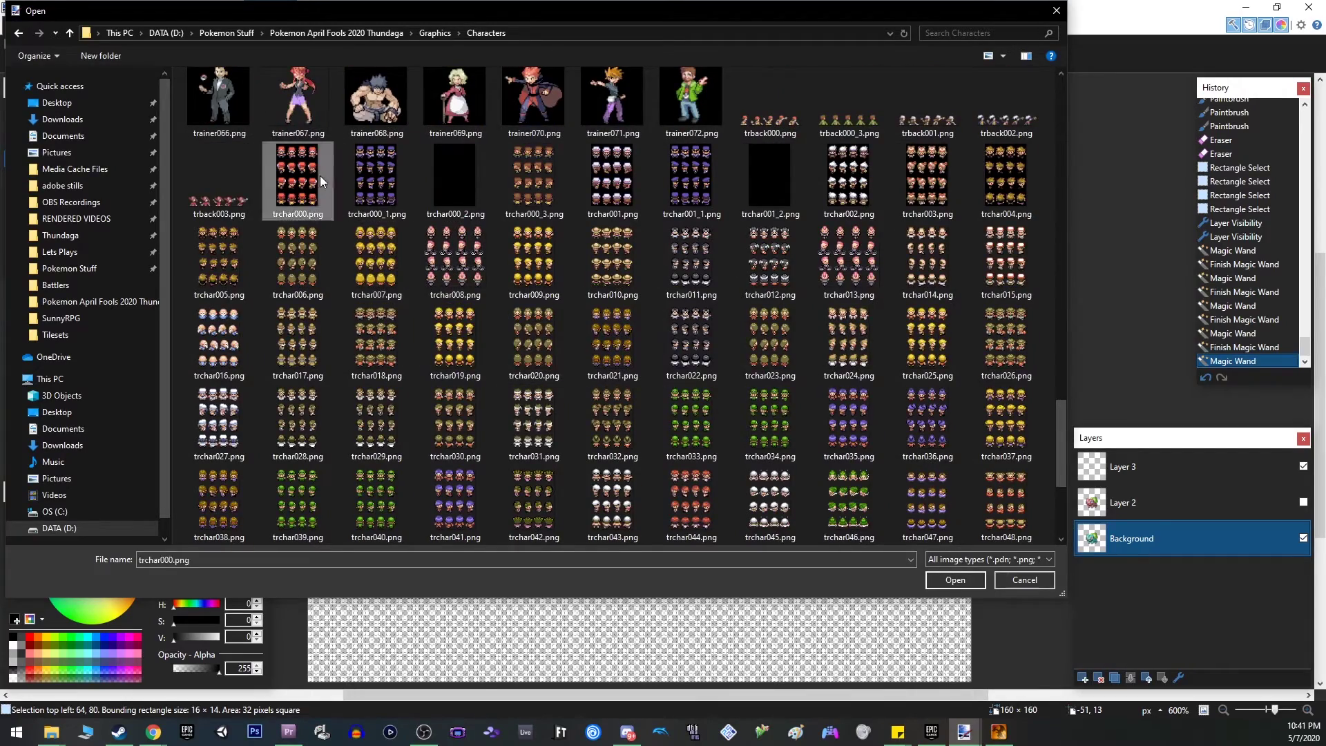
{"action": "double_click", "coordinate": [297, 176]}
- Select the light red cap colour across all the character sprites with the Magic Wand, and inspect the selection up close
{"action": "scroll", "coordinate": [679, 394], "scroll_direction": "up", "scroll_amount": 3}
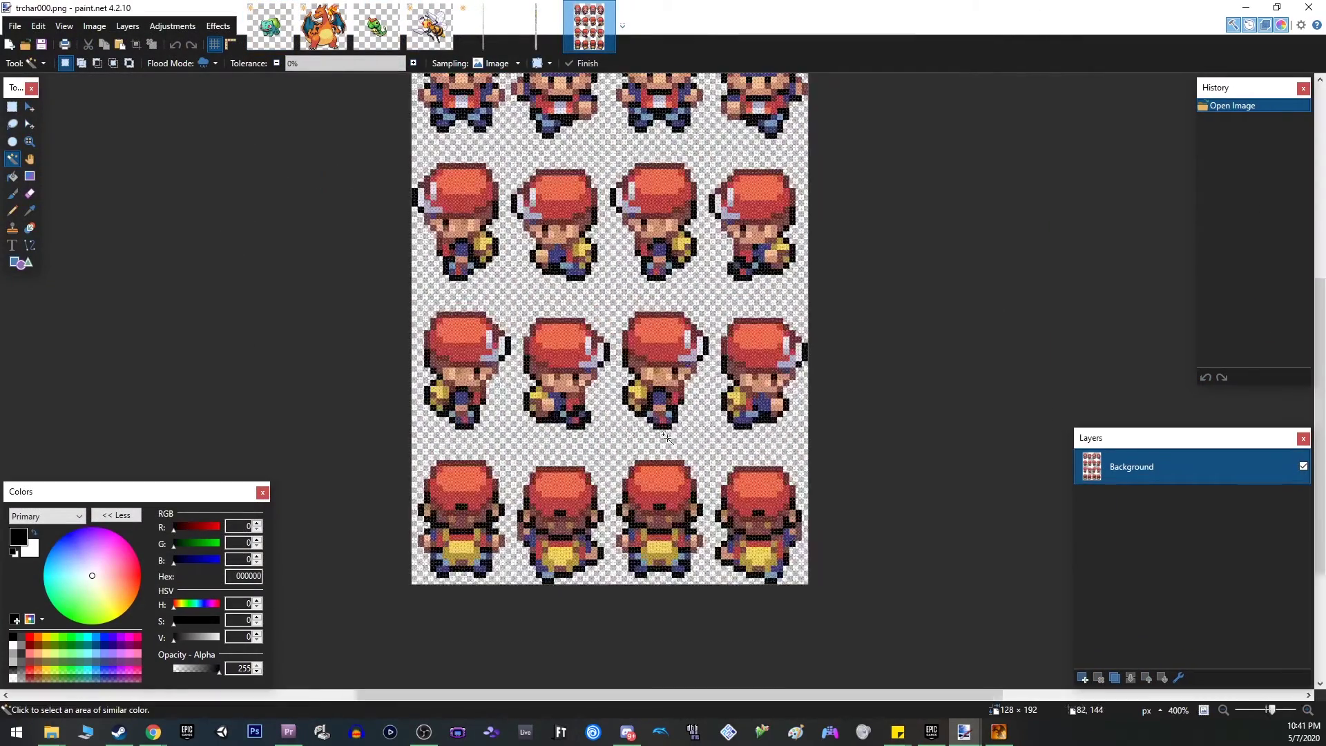
{"action": "scroll", "coordinate": [679, 395], "scroll_direction": "down", "scroll_amount": 1}
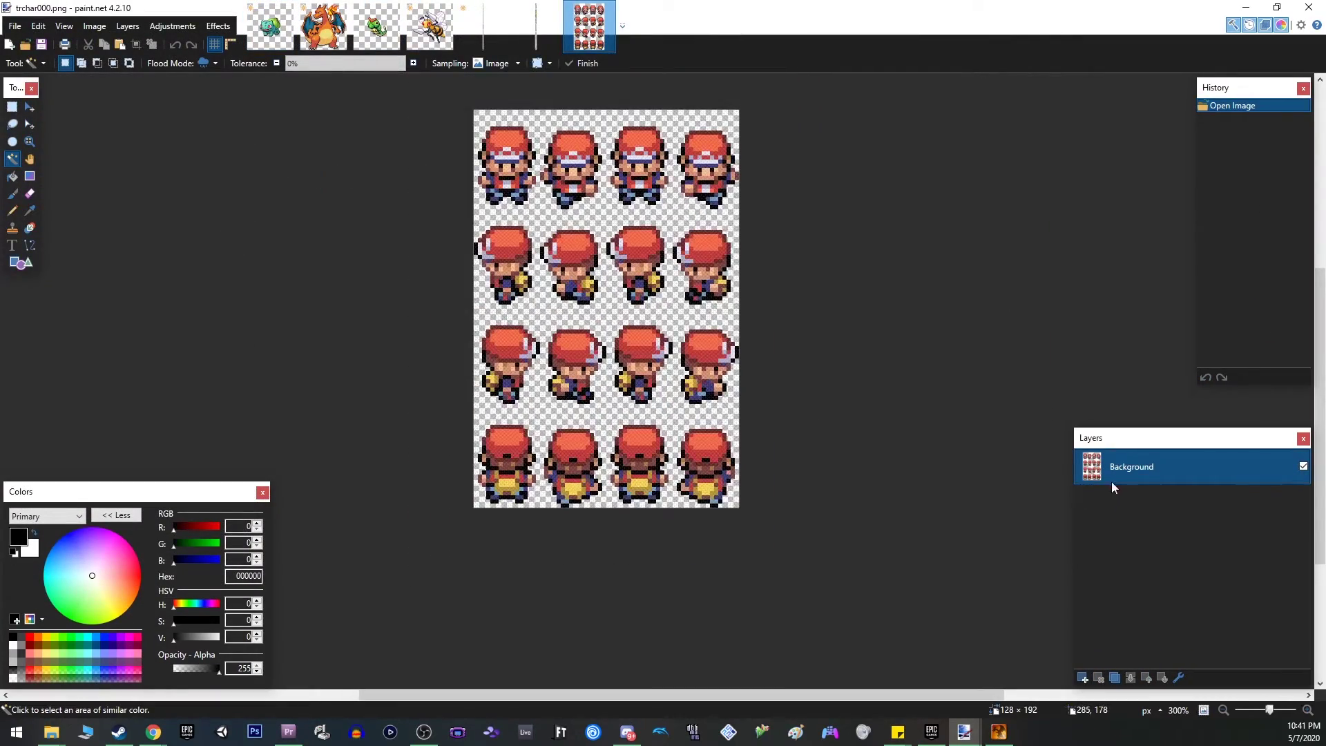
{"action": "left_click", "coordinate": [626, 346]}
{"action": "scroll", "coordinate": [665, 297], "scroll_direction": "up", "scroll_amount": 8}
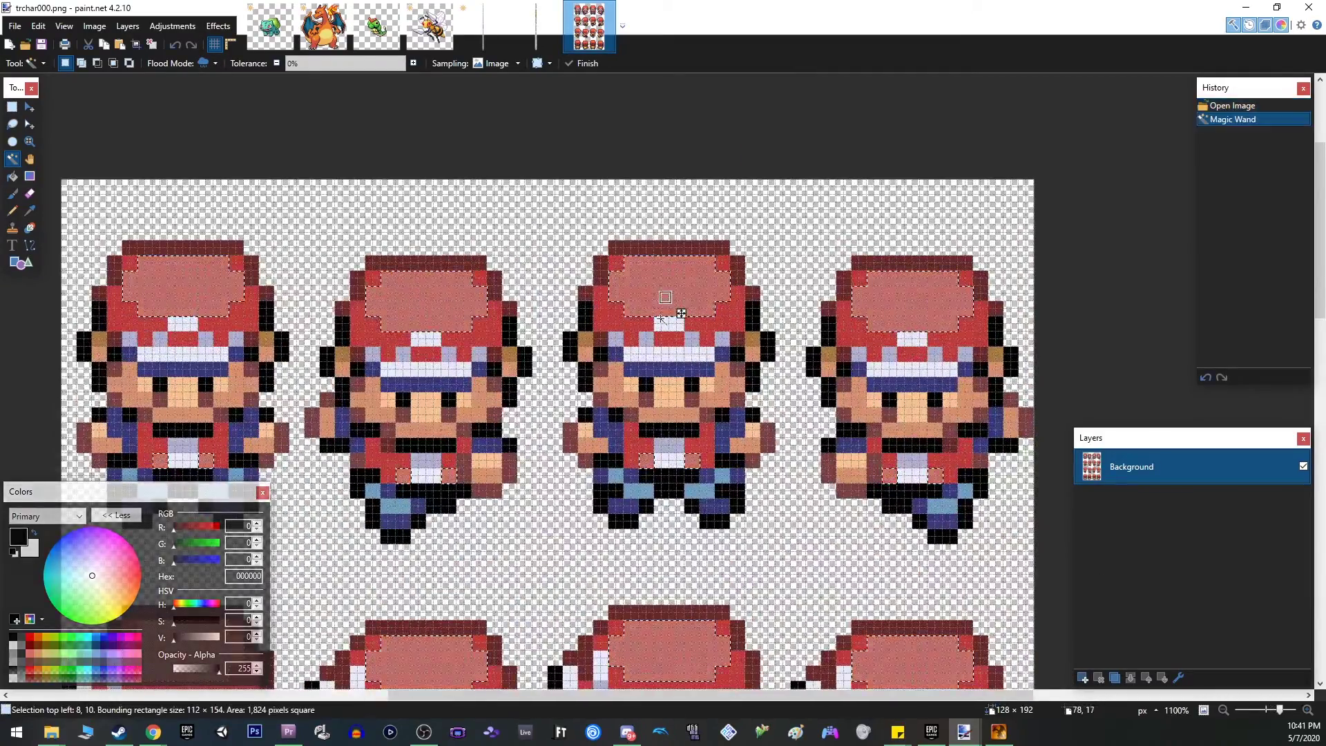
{"action": "scroll", "coordinate": [666, 297], "scroll_direction": "down", "scroll_amount": 10}
{"action": "scroll", "coordinate": [657, 349], "scroll_direction": "down", "scroll_amount": 2}
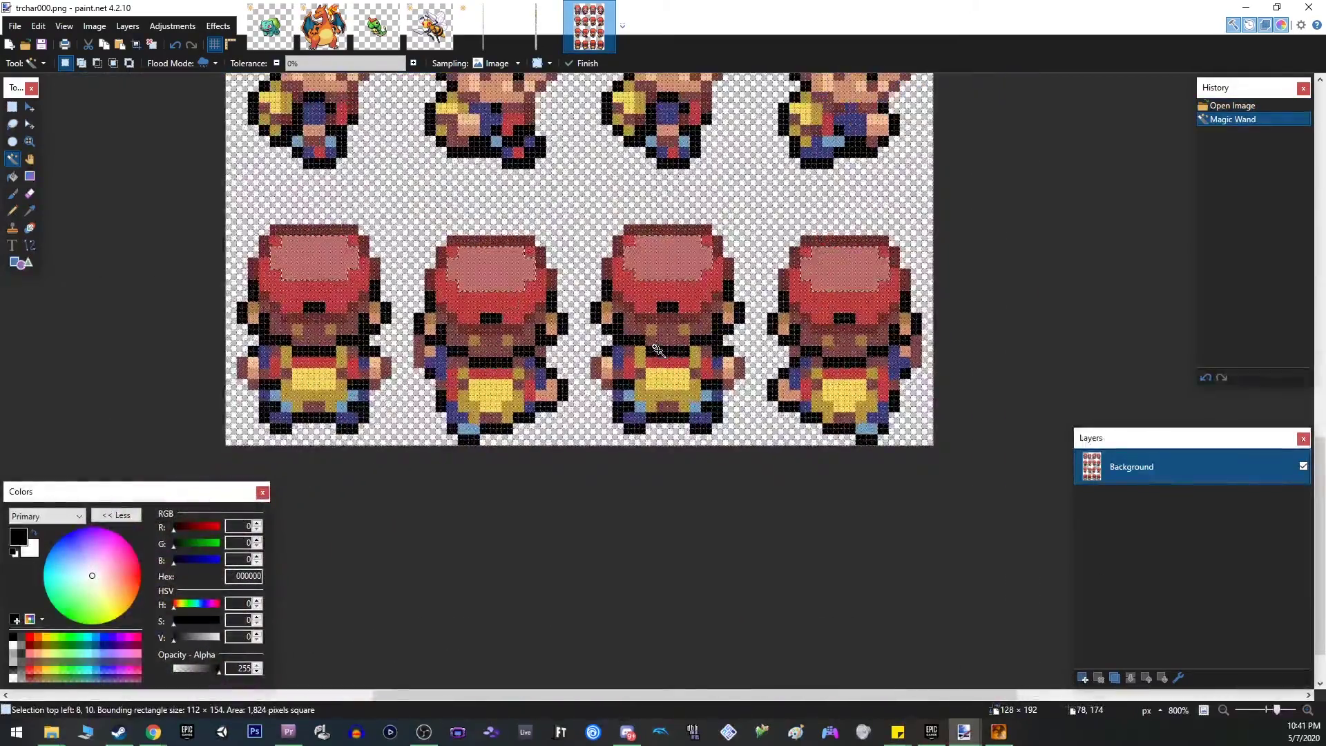
- Reselect the light red cap colour across all the character sprites and sample it as the primary colour
{"action": "scroll", "coordinate": [656, 349], "scroll_direction": "down", "scroll_amount": 2}
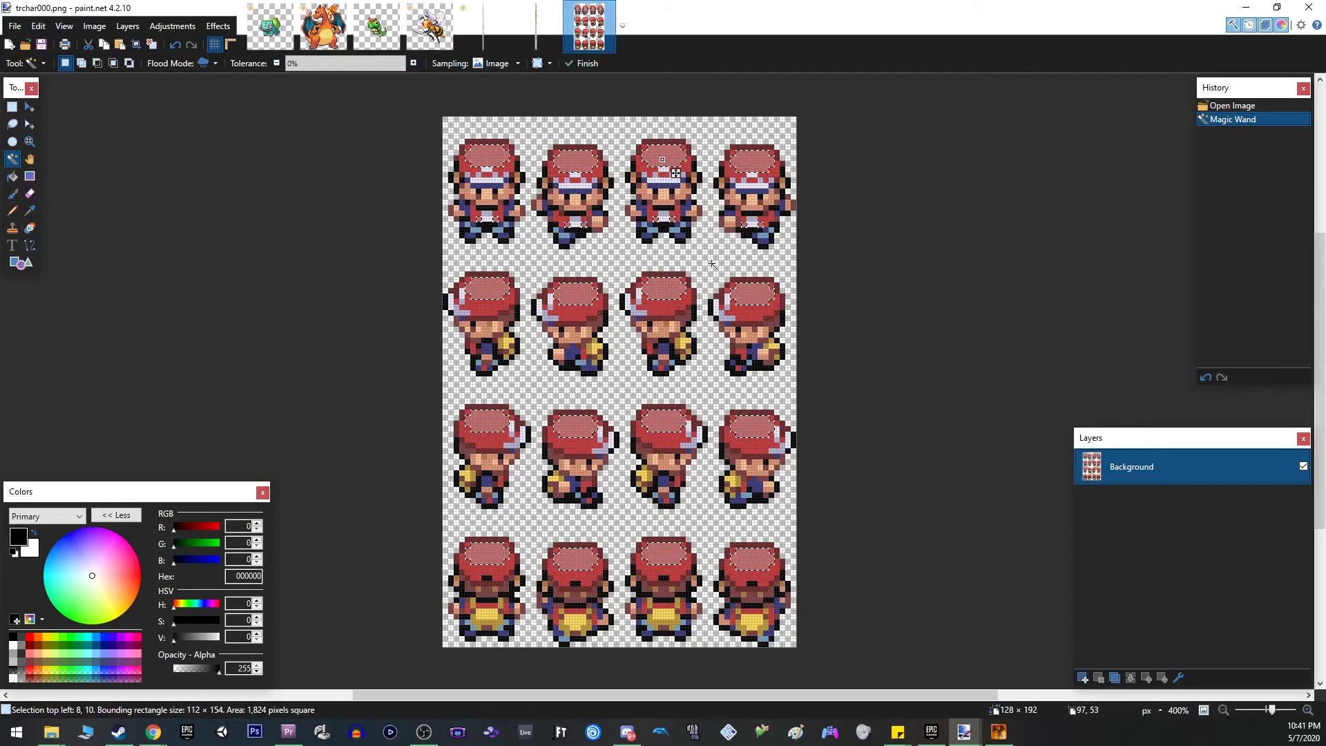
{"action": "left_click", "coordinate": [752, 291]}
{"action": "scroll", "coordinate": [751, 292], "scroll_direction": "up", "scroll_amount": 5}
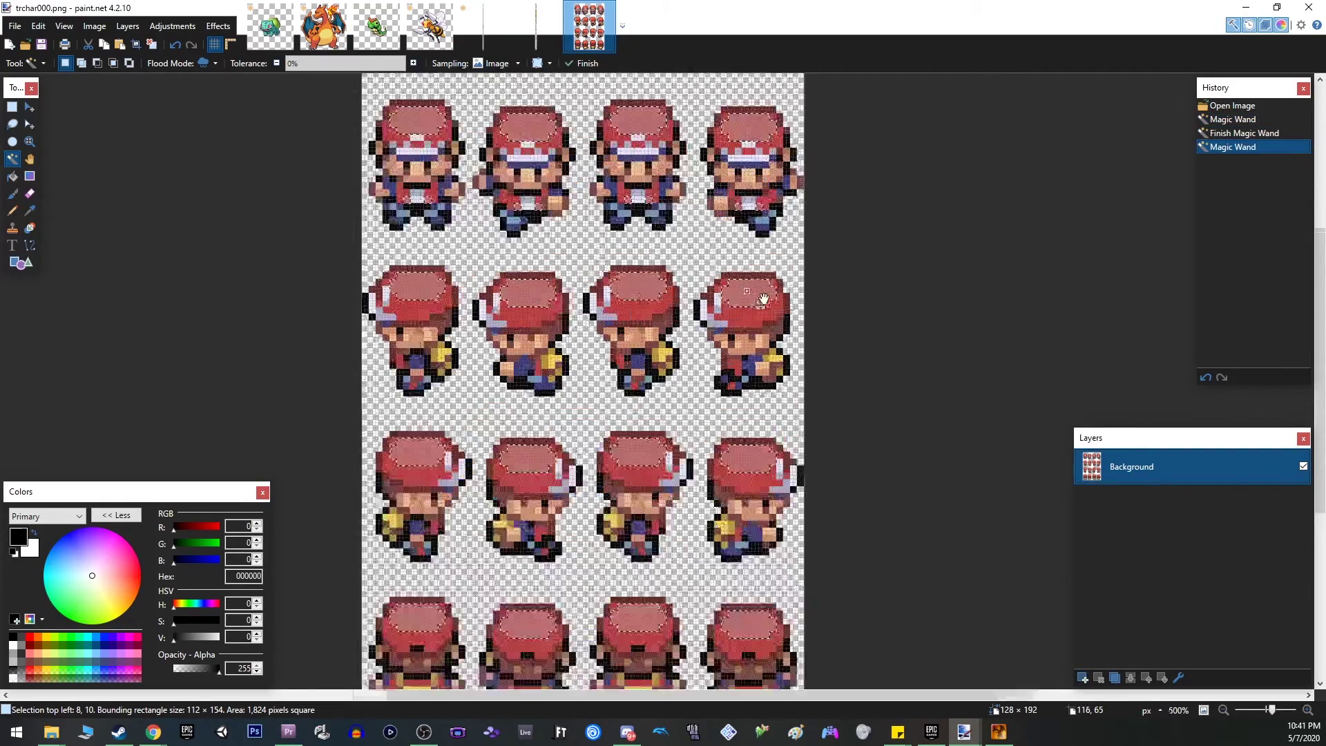
{"action": "left_click", "coordinate": [29, 210]}
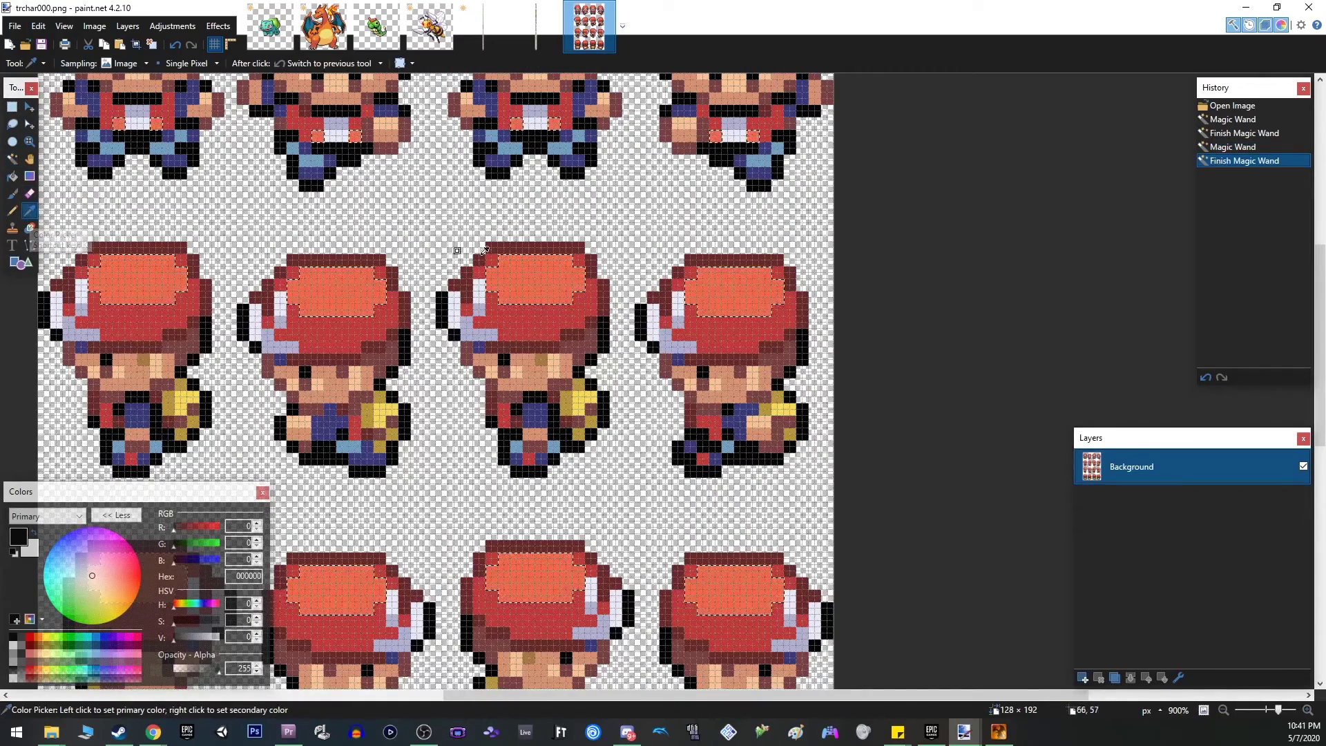
{"action": "left_click", "coordinate": [727, 279]}
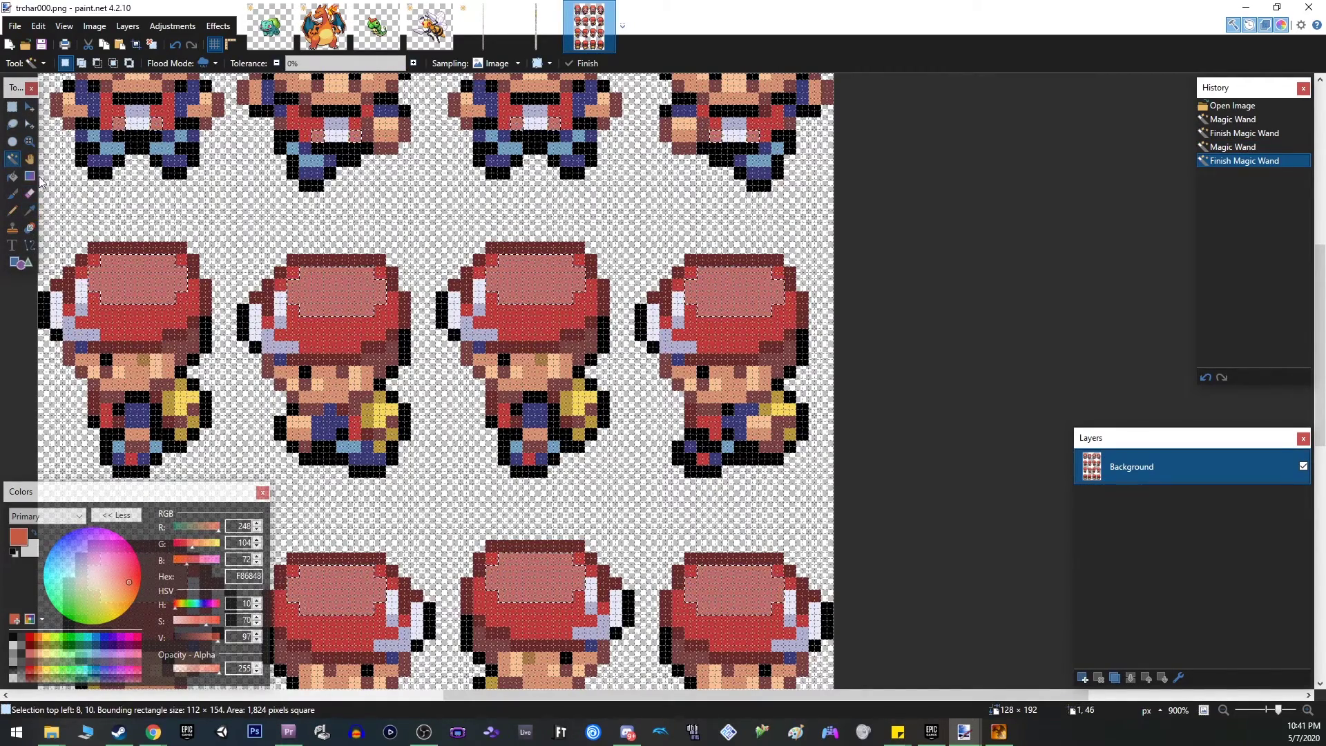
- Set the Paintbrush width to 25 and change the sampled primary colour to light green, hex 88F77E
{"action": "left_click", "coordinate": [13, 196]}
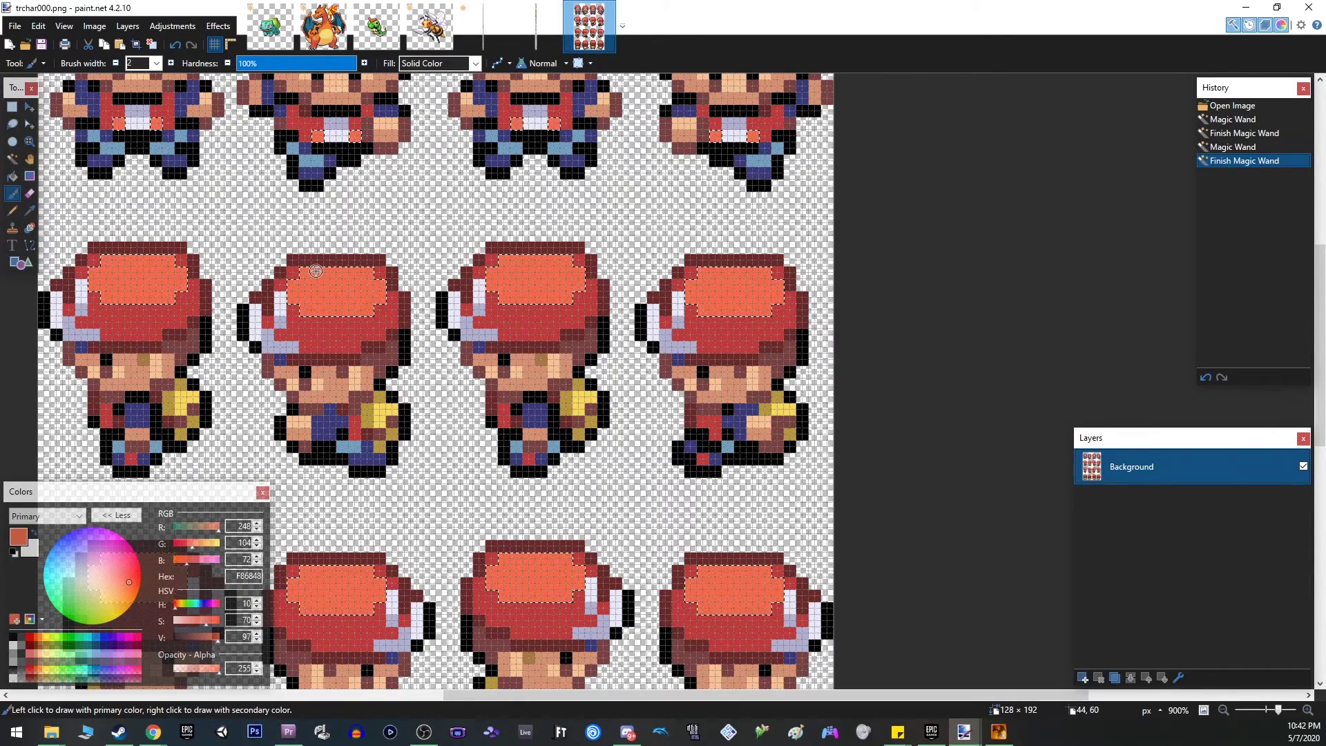
{"action": "key", "text": "bracketright"}
{"action": "key", "text": "bracketright"}
{"action": "key", "text": "bracketright"}
{"action": "key", "text": "bracketright"}
{"action": "key", "text": "bracketright"}
{"action": "key", "text": "bracketright"}
{"action": "key", "text": "bracketright"}
{"action": "key", "text": "bracketright"}
{"action": "key", "text": "bracketright"}
{"action": "key", "text": "bracketright"}
{"action": "key", "text": "bracketright"}
{"action": "key", "text": "bracketright"}
{"action": "key", "text": "bracketright"}
{"action": "key", "text": "bracketright"}
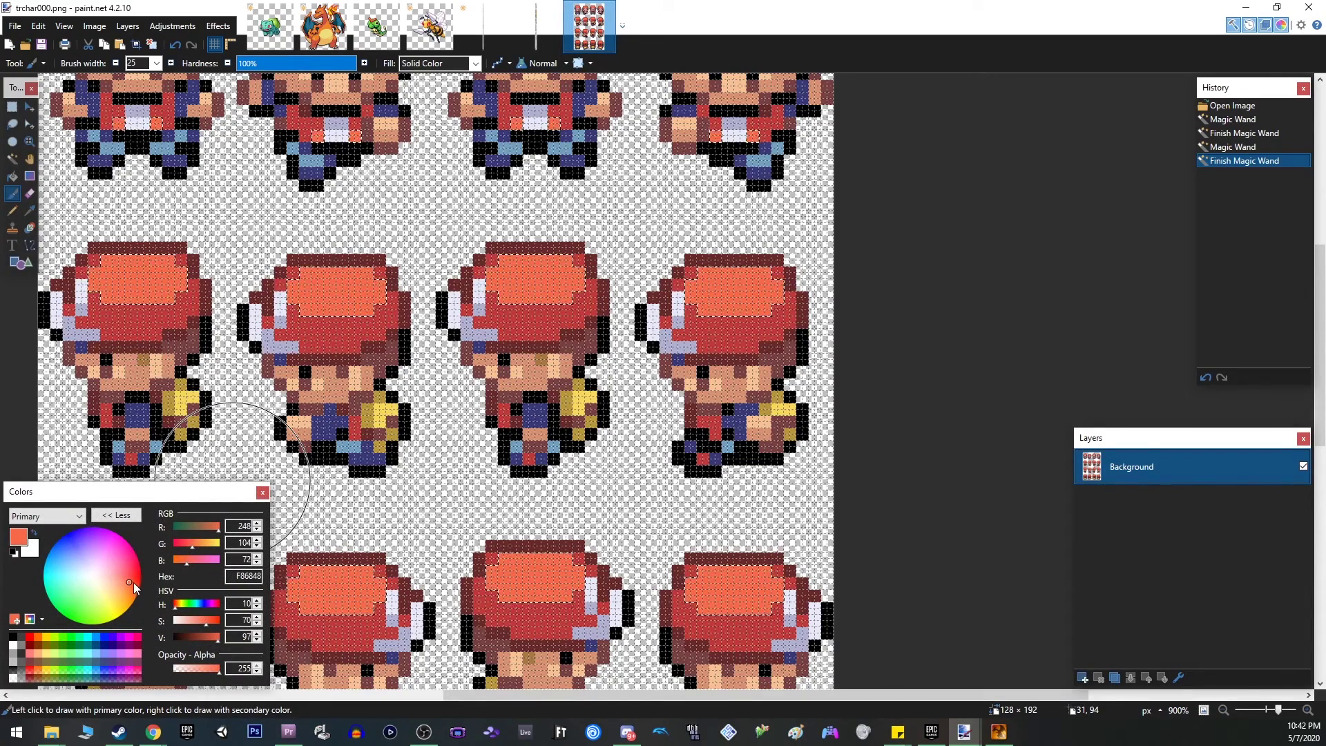
{"action": "left_click", "coordinate": [80, 602]}
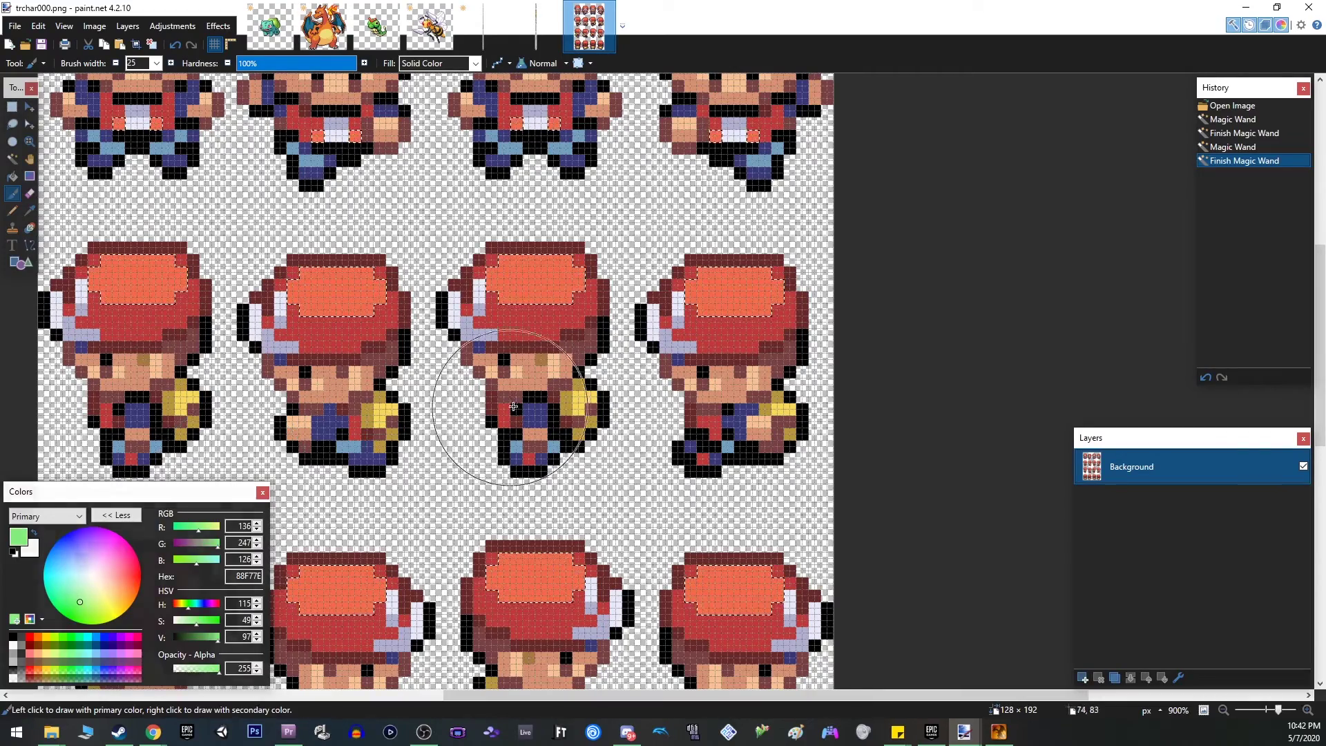
- Paint the selected cap highlights light green on all sixteen sprites and clear the selection
{"action": "scroll", "coordinate": [709, 531], "scroll_direction": "down", "scroll_amount": 5}
{"action": "mouse_move", "coordinate": [542, 425]}
{"action": "left_mouse_down"}
{"action": "mouse_move", "coordinate": [787, 349]}
{"action": "mouse_move", "coordinate": [775, 427]}
{"action": "mouse_move", "coordinate": [453, 418]}
{"action": "mouse_move", "coordinate": [459, 245]}
{"action": "mouse_move", "coordinate": [379, 348]}
{"action": "mouse_move", "coordinate": [572, 286]}
{"action": "mouse_move", "coordinate": [719, 293]}
{"action": "mouse_move", "coordinate": [718, 553]}
{"action": "mouse_move", "coordinate": [691, 663]}
{"action": "mouse_move", "coordinate": [458, 556]}
{"action": "mouse_move", "coordinate": [477, 559]}
{"action": "left_mouse_up"}
{"action": "scroll", "coordinate": [493, 562], "scroll_direction": "down", "scroll_amount": 5}
{"action": "mouse_move", "coordinate": [456, 276]}
{"action": "left_mouse_down"}
{"action": "mouse_move", "coordinate": [781, 282]}
{"action": "mouse_move", "coordinate": [709, 264]}
{"action": "left_mouse_up"}
{"action": "key", "text": "ctrl+d"}
{"action": "scroll", "coordinate": [698, 270], "scroll_direction": "down", "scroll_amount": 3}
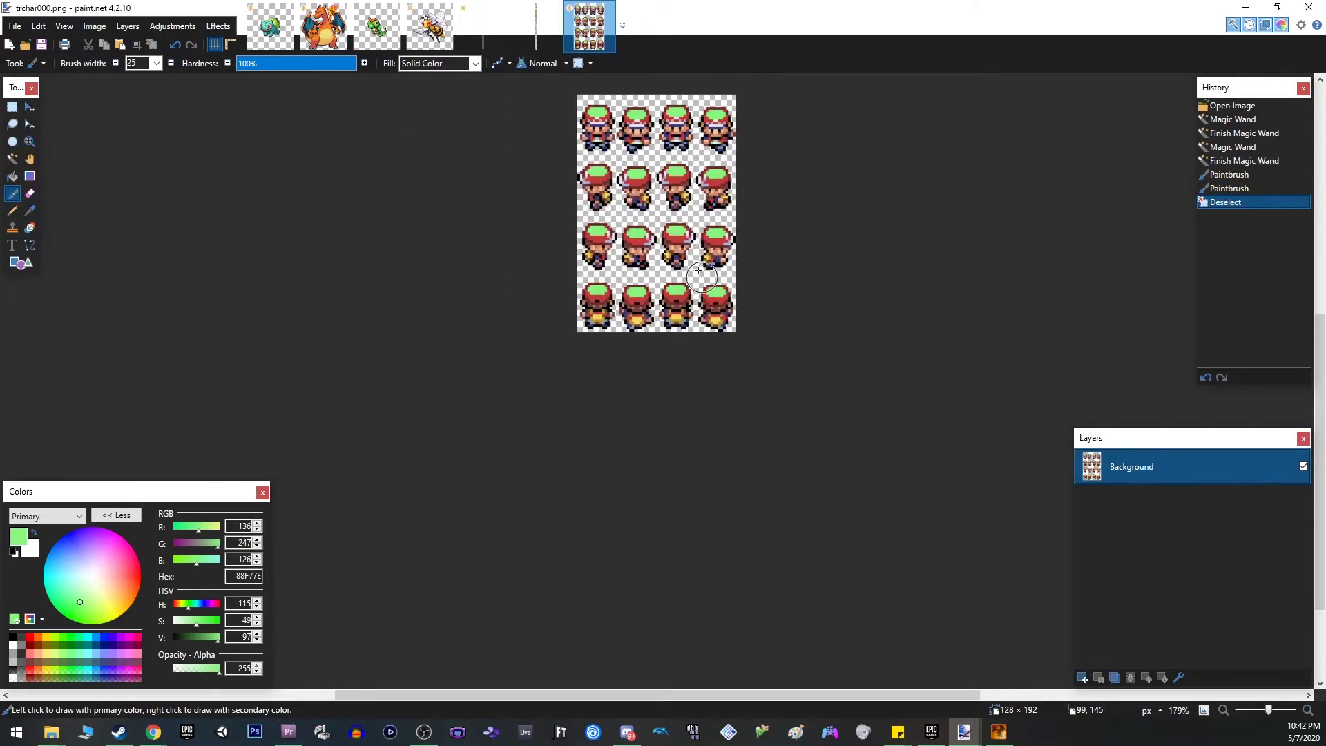
{"action": "scroll", "coordinate": [693, 273], "scroll_direction": "up", "scroll_amount": 4}
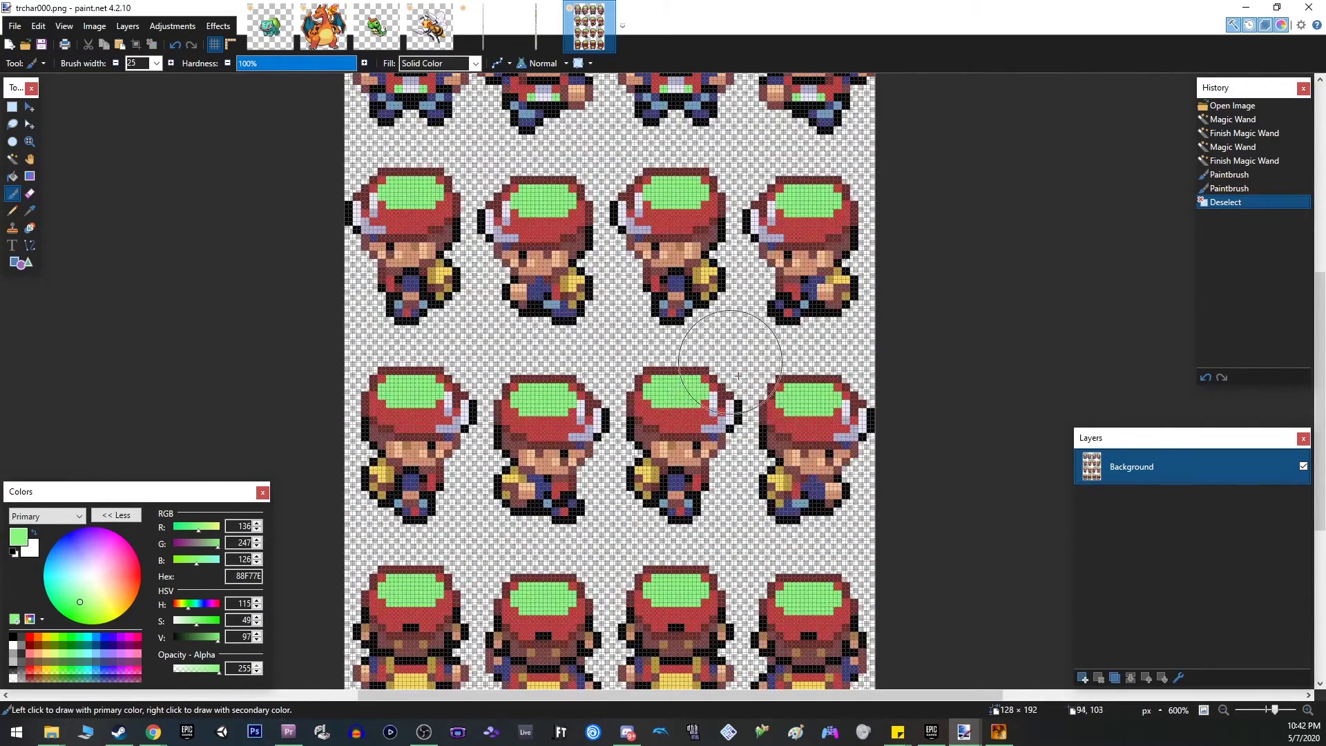
- Select the medium red cap colour on all sprites, sample it, and change the primary colour to medium green 7BBF6B
{"action": "left_click", "coordinate": [13, 158]}
{"action": "left_click", "coordinate": [398, 221]}
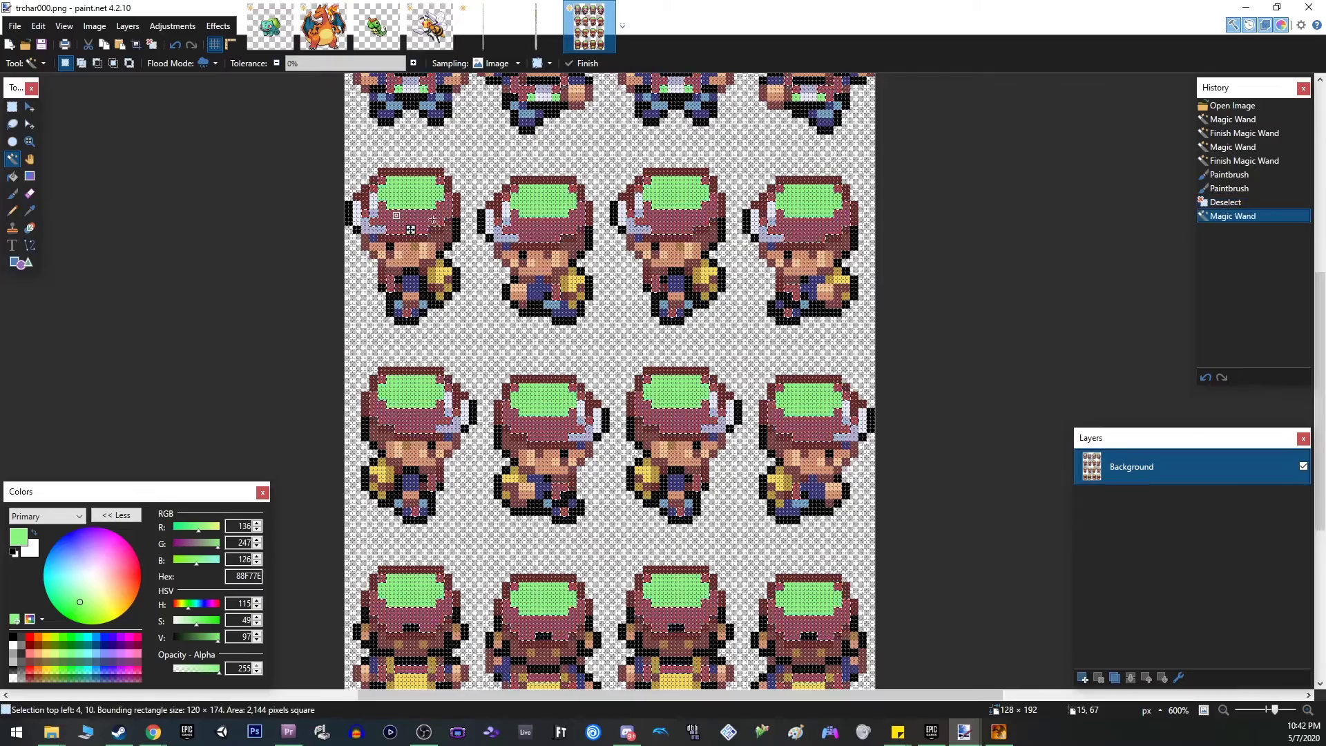
{"action": "left_click", "coordinate": [29, 211]}
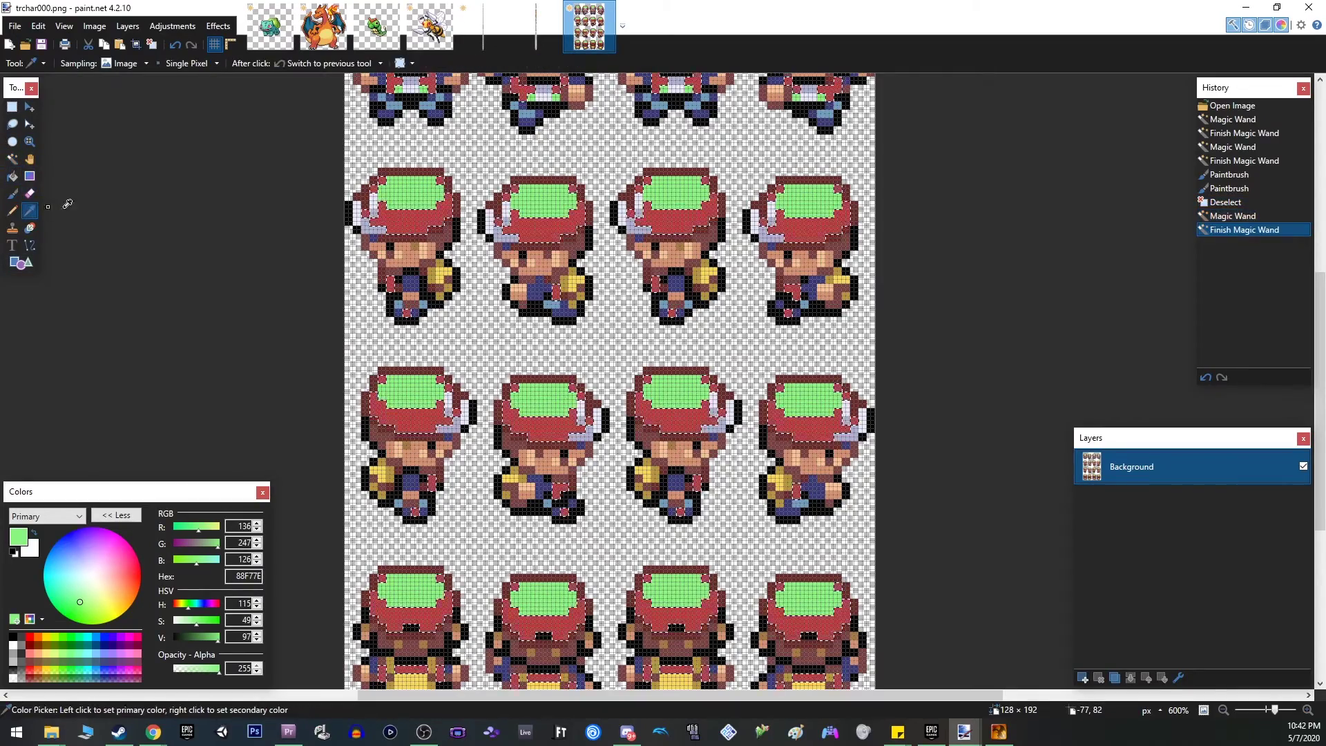
{"action": "left_click", "coordinate": [418, 224]}
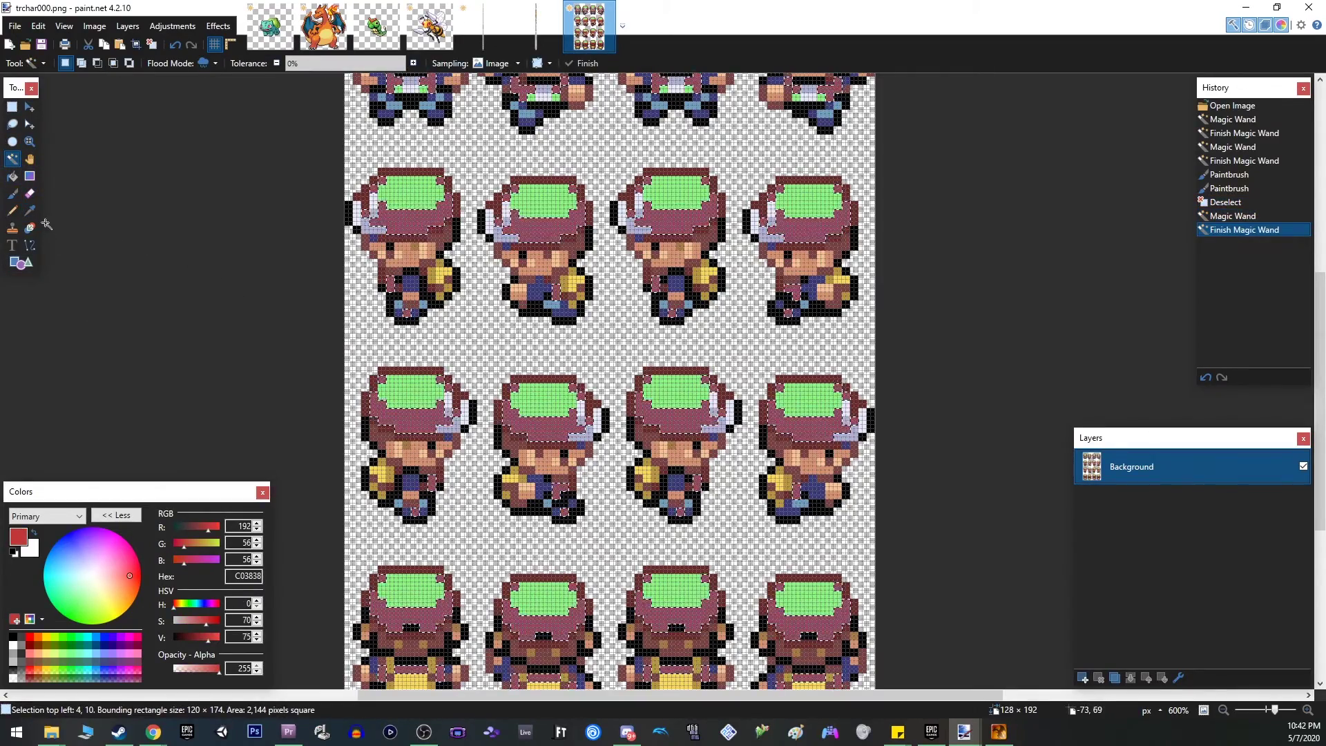
{"action": "left_click_drag", "start_coordinate": [130, 573], "coordinate": [84, 601]}
- Paint the selected medium red areas medium green across the sprite rows with the Paintbrush and deselect
{"action": "left_click", "coordinate": [13, 194]}
{"action": "key", "text": "ctrl+minus"}
{"action": "key", "text": "ctrl+minus"}
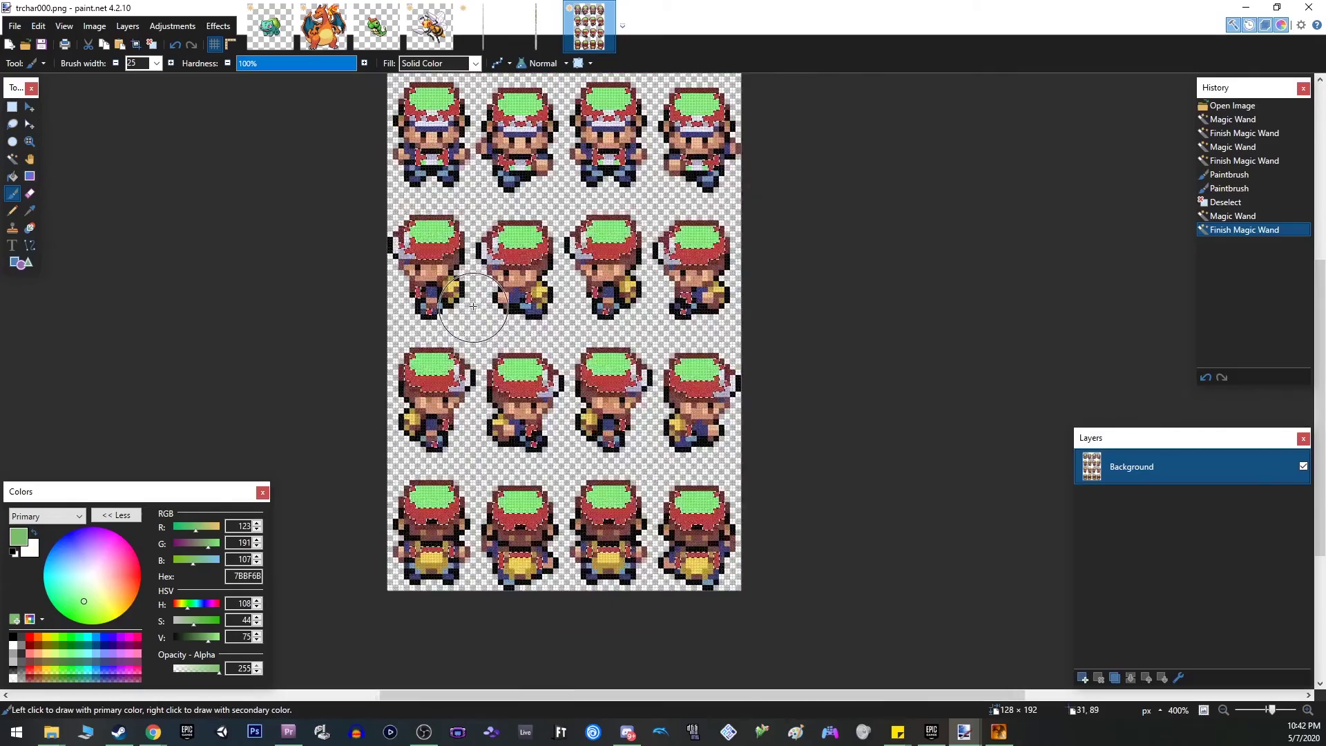
{"action": "scroll", "coordinate": [484, 76], "scroll_direction": "up", "scroll_amount": 1}
{"action": "mouse_move", "coordinate": [485, 59]}
{"action": "left_mouse_down"}
{"action": "mouse_move", "coordinate": [721, 175]}
{"action": "mouse_move", "coordinate": [673, 276]}
{"action": "mouse_move", "coordinate": [706, 311]}
{"action": "mouse_move", "coordinate": [599, 276]}
{"action": "mouse_move", "coordinate": [664, 465]}
{"action": "mouse_move", "coordinate": [560, 397]}
{"action": "mouse_move", "coordinate": [642, 386]}
{"action": "mouse_move", "coordinate": [652, 422]}
{"action": "mouse_move", "coordinate": [813, 510]}
{"action": "mouse_move", "coordinate": [785, 568]}
{"action": "mouse_move", "coordinate": [599, 594]}
{"action": "mouse_move", "coordinate": [530, 561]}
{"action": "mouse_move", "coordinate": [511, 521]}
{"action": "mouse_move", "coordinate": [454, 475]}
{"action": "mouse_move", "coordinate": [543, 472]}
{"action": "left_mouse_up"}
{"action": "key", "text": "ctrl+d"}
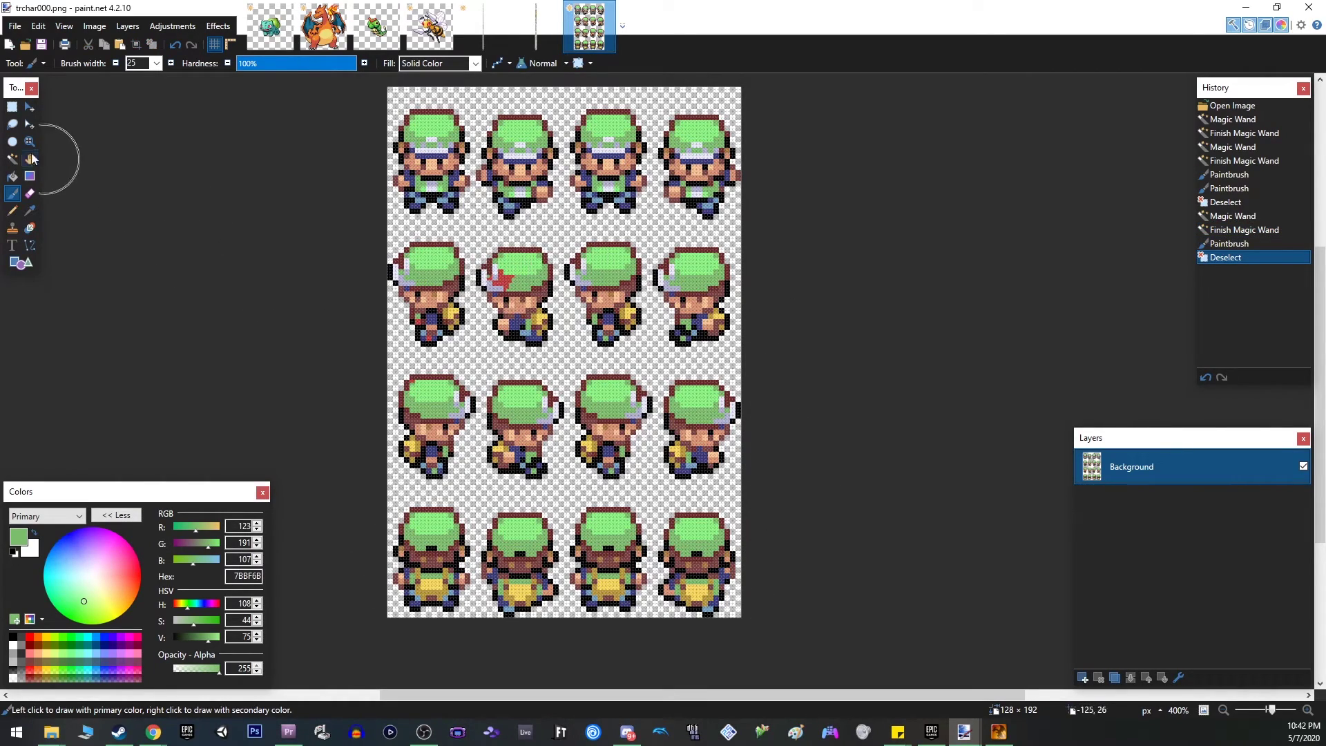
- Select the leftover red patch on the second row's second cap, paint it medium green, and deselect
{"action": "left_click", "coordinate": [30, 212]}
{"action": "left_click", "coordinate": [11, 160]}
{"action": "left_click", "coordinate": [492, 282]}
{"action": "left_click", "coordinate": [12, 195]}
{"action": "left_click", "coordinate": [497, 280]}
{"action": "key", "text": "ctrl+d"}
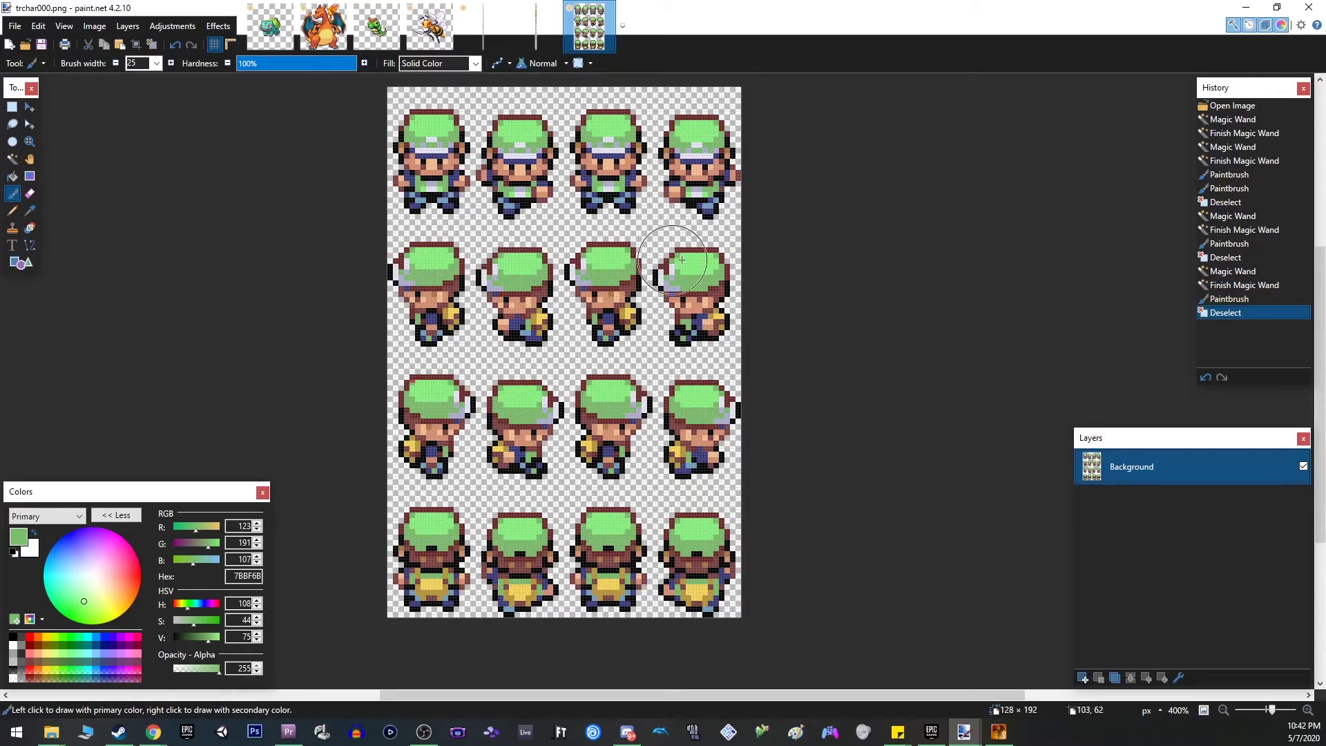
- Select the dark red cap outline on all sprites, sample it, and change the primary colour to dark green 25662E
{"action": "scroll", "coordinate": [622, 231], "scroll_direction": "up", "scroll_amount": 1}
{"action": "left_click", "coordinate": [12, 159]}
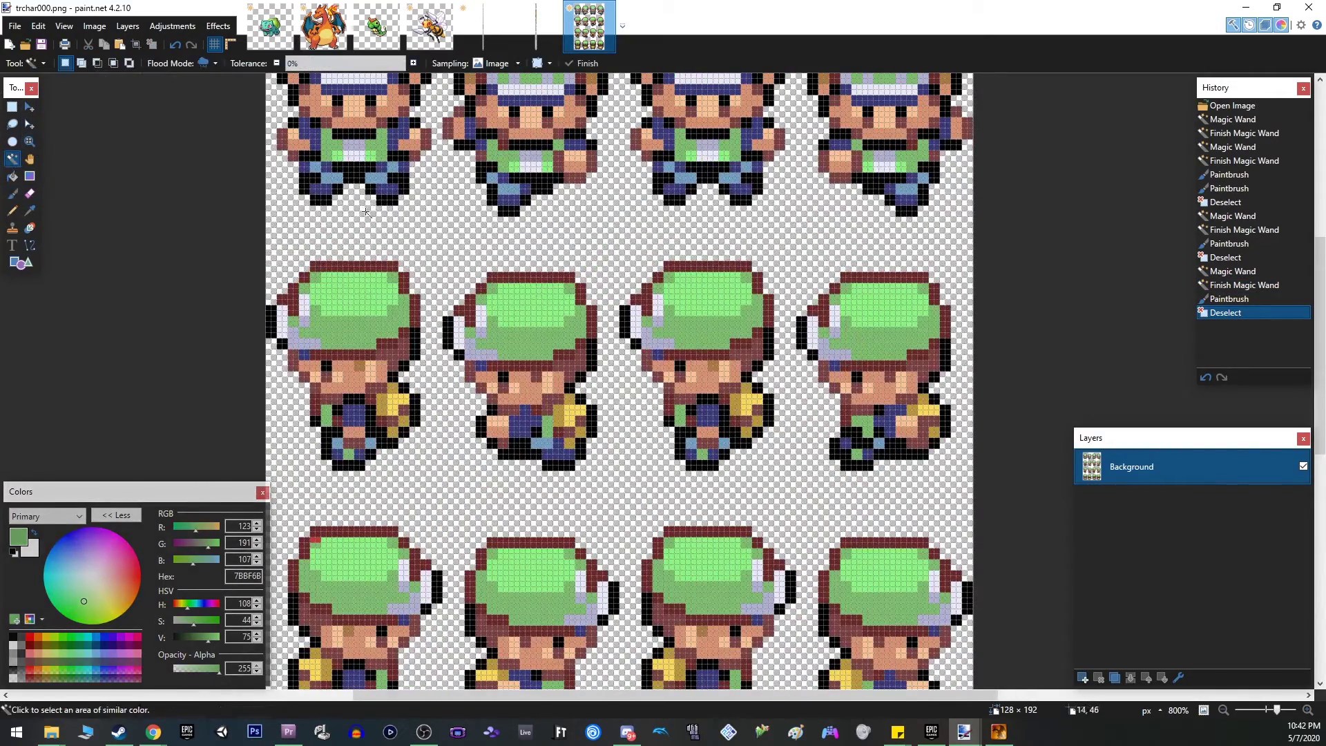
{"action": "left_click", "coordinate": [386, 266]}
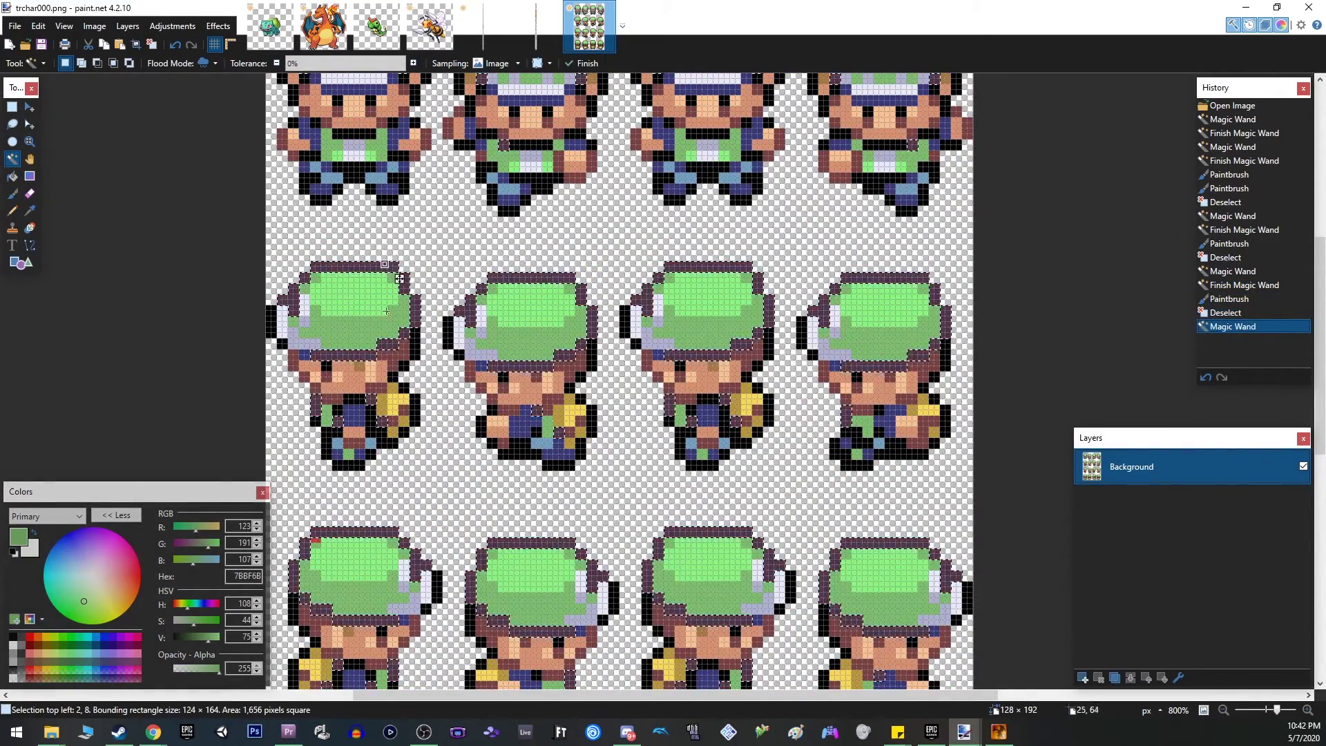
{"action": "left_click", "coordinate": [29, 214]}
{"action": "left_click", "coordinate": [369, 263]}
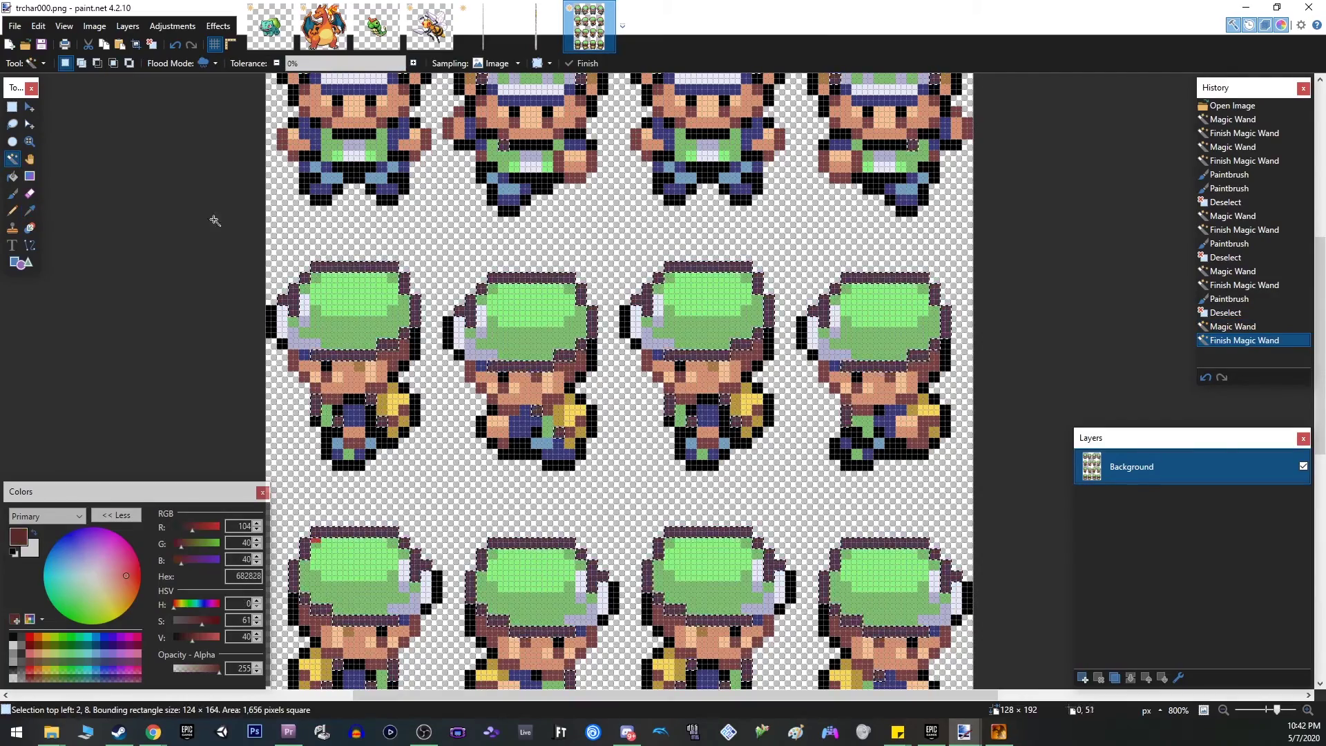
{"action": "left_click", "coordinate": [72, 603]}
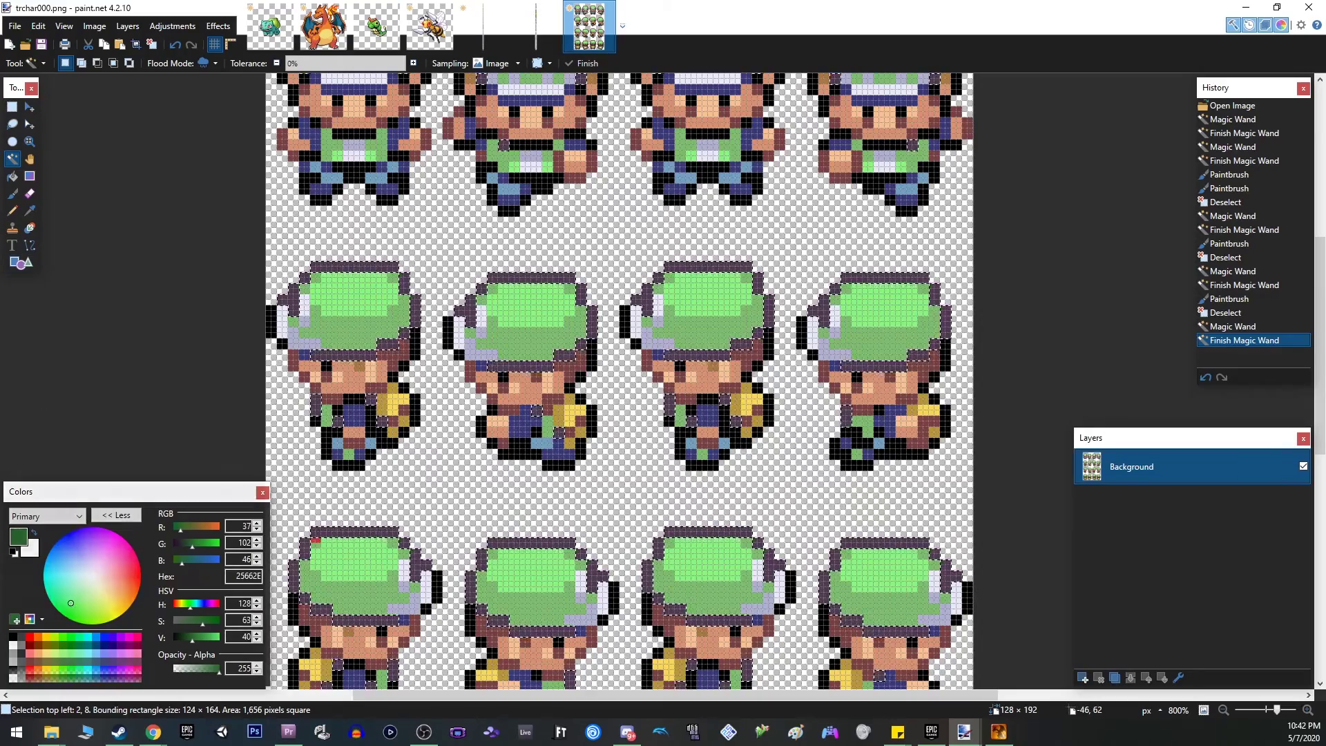
- Paint the selected cap outlines dark green on every row of sprites with the Paintbrush and clear the selection
{"action": "left_click", "coordinate": [12, 194]}
{"action": "left_click_drag", "start_coordinate": [484, 276], "coordinate": [372, 360]}
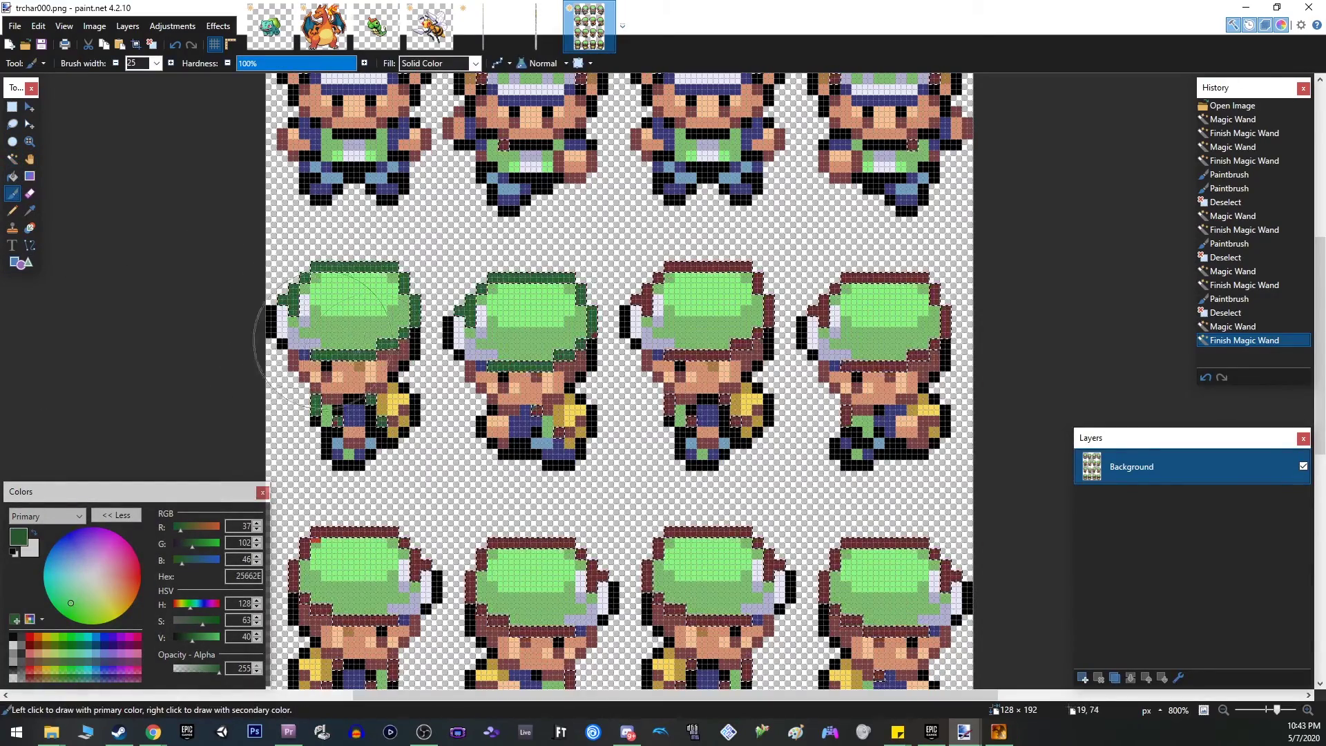
{"action": "scroll", "coordinate": [376, 359], "scroll_direction": "down", "scroll_amount": 2}
{"action": "scroll", "coordinate": [377, 359], "scroll_direction": "up", "scroll_amount": 1}
{"action": "mouse_move", "coordinate": [794, 138]}
{"action": "left_mouse_down"}
{"action": "mouse_move", "coordinate": [663, 332]}
{"action": "mouse_move", "coordinate": [856, 415]}
{"action": "mouse_move", "coordinate": [794, 566]}
{"action": "mouse_move", "coordinate": [851, 514]}
{"action": "mouse_move", "coordinate": [656, 546]}
{"action": "mouse_move", "coordinate": [359, 532]}
{"action": "mouse_move", "coordinate": [404, 494]}
{"action": "left_mouse_up"}
{"action": "scroll", "coordinate": [404, 494], "scroll_direction": "down", "scroll_amount": 2}
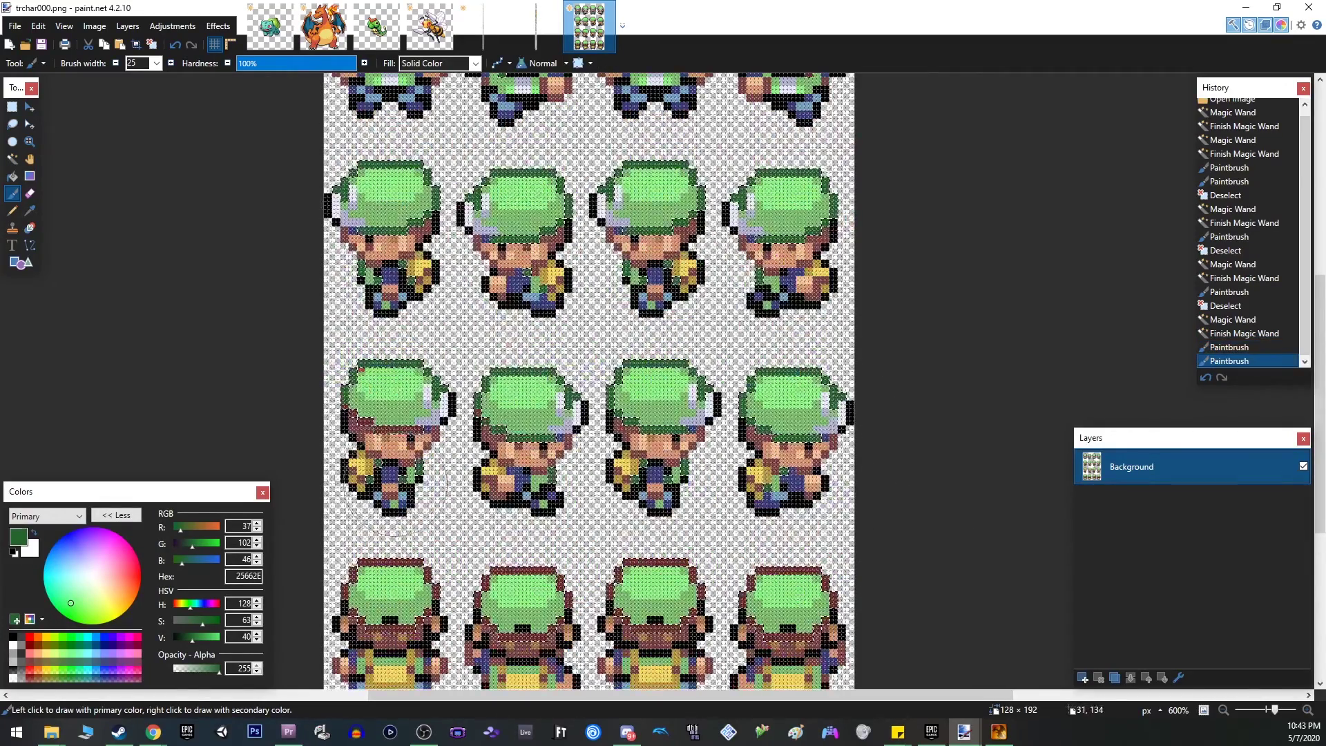
{"action": "scroll", "coordinate": [826, 566], "scroll_direction": "down", "scroll_amount": 1}
{"action": "left_click", "coordinate": [825, 566]}
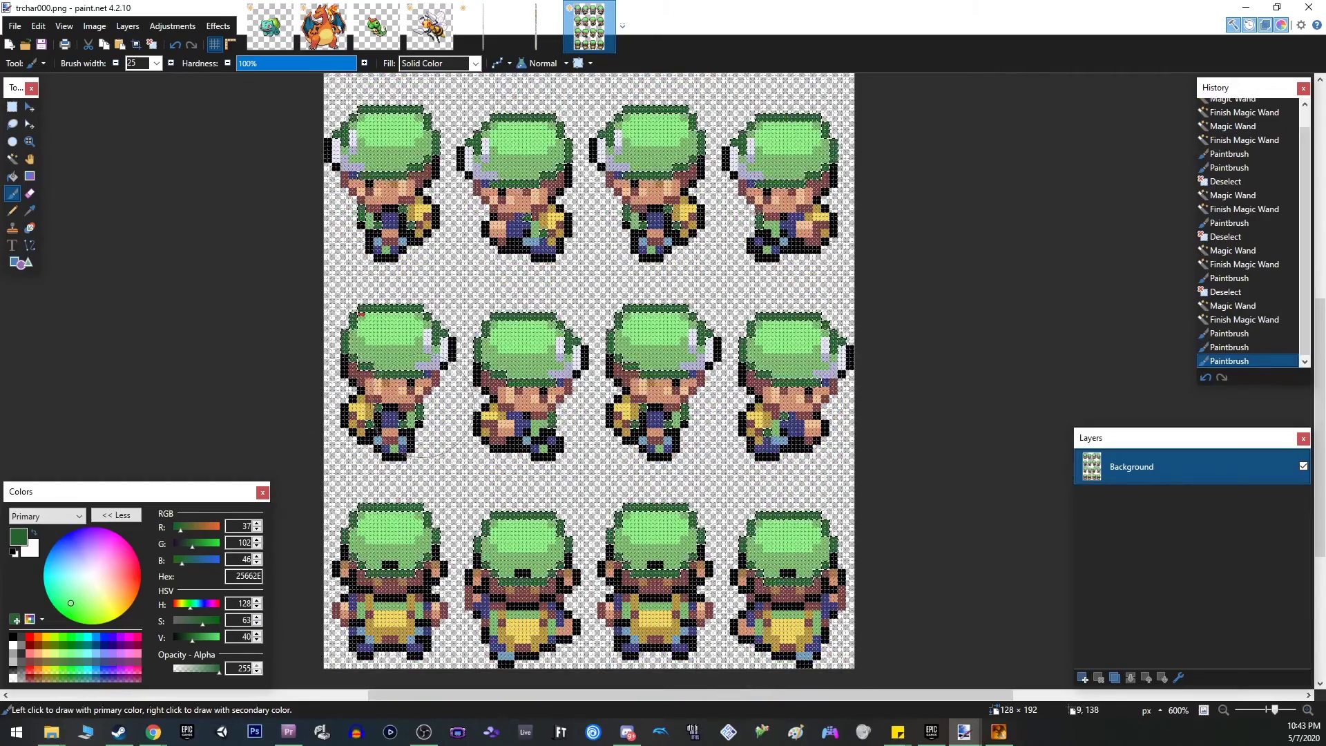
{"action": "left_click", "coordinate": [454, 138]}
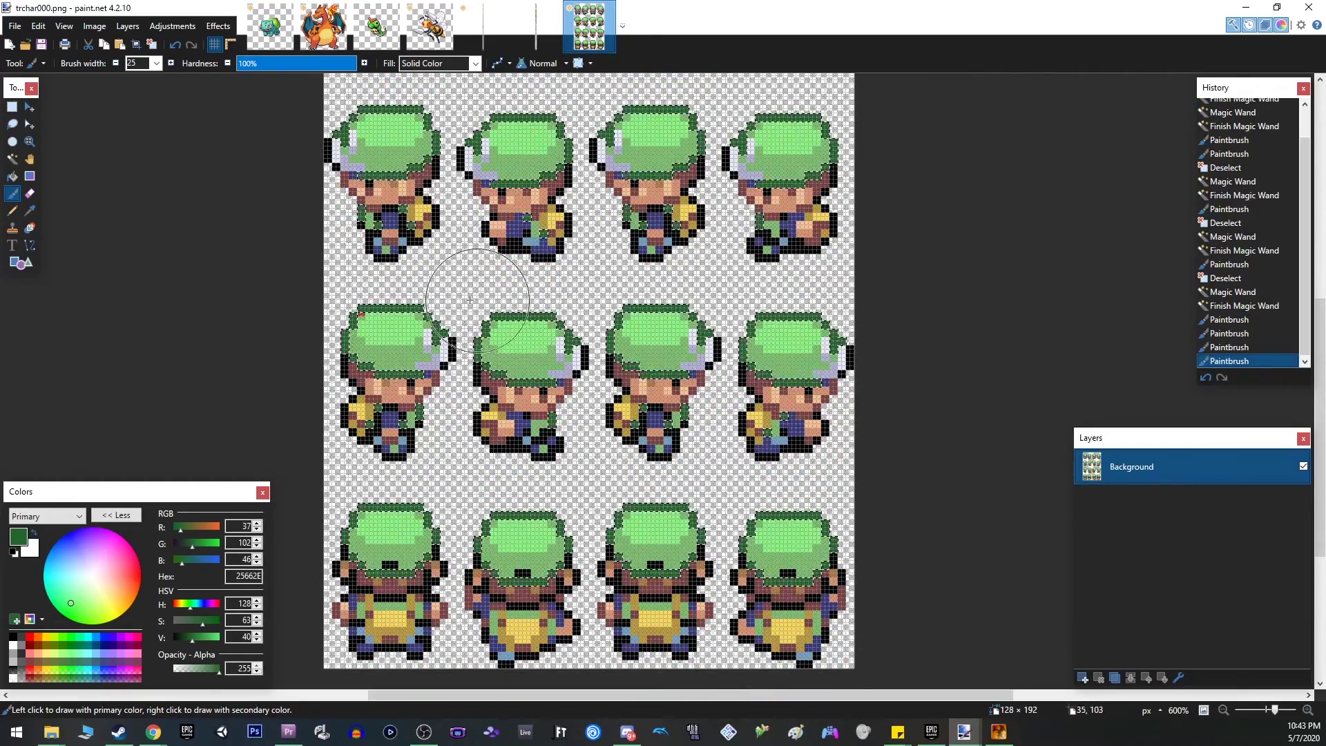
{"action": "key", "text": "ctrl+d"}
- Reduce the Paintbrush width to 2 for the small red spot on the third row's first cap
{"action": "scroll", "coordinate": [361, 307], "scroll_direction": "up", "scroll_amount": 8}
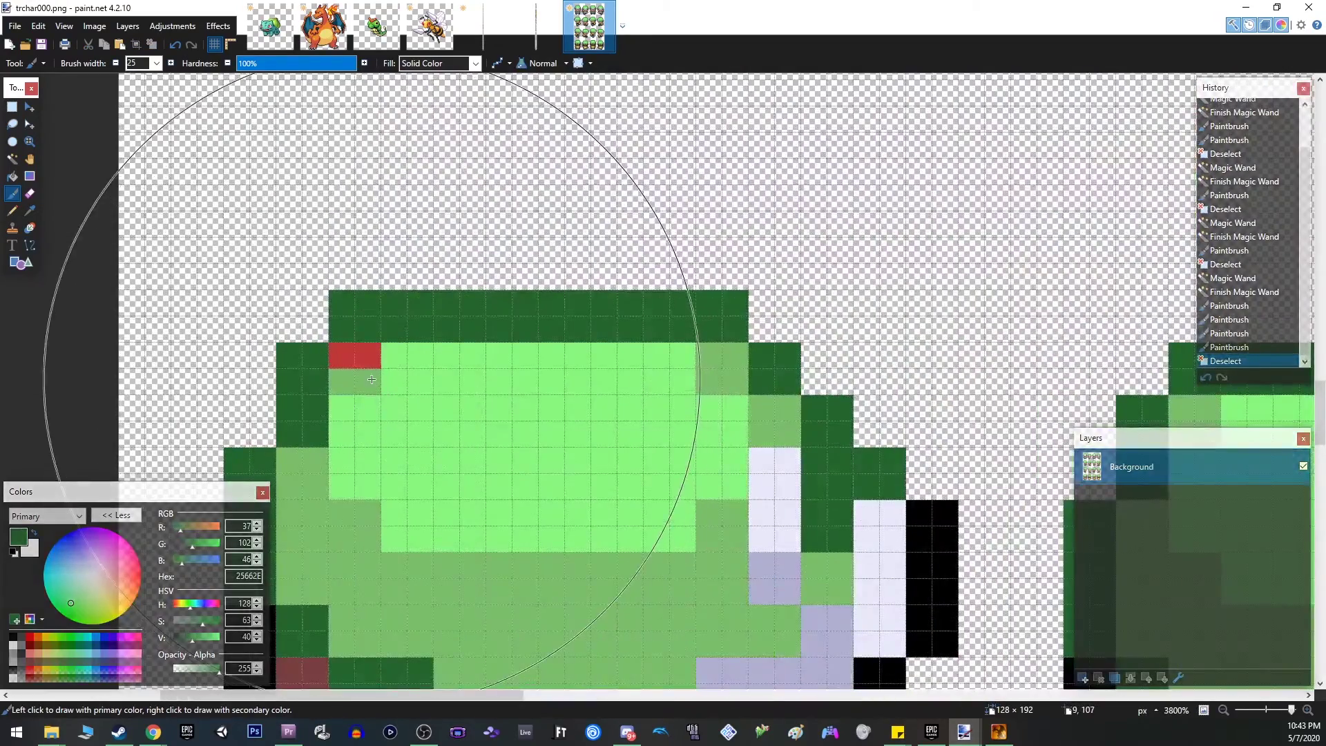
{"action": "key", "text": "bracketleft"}
{"action": "key", "text": "bracketleft"}
{"action": "key", "text": "bracketleft"}
{"action": "key", "text": "bracketleft"}
{"action": "key", "text": "bracketleft"}
{"action": "key", "text": "bracketleft"}
{"action": "key", "text": "bracketleft"}
{"action": "key", "text": "bracketleft"}
{"action": "key", "text": "bracketleft"}
{"action": "key", "text": "bracketleft"}
{"action": "key", "text": "bracketleft"}
{"action": "key", "text": "bracketleft"}
{"action": "key", "text": "bracketleft"}
{"action": "key", "text": "bracketleft"}
{"action": "key", "text": "bracketleft"}
{"action": "key", "text": "bracketleft"}
{"action": "key", "text": "bracketright"}
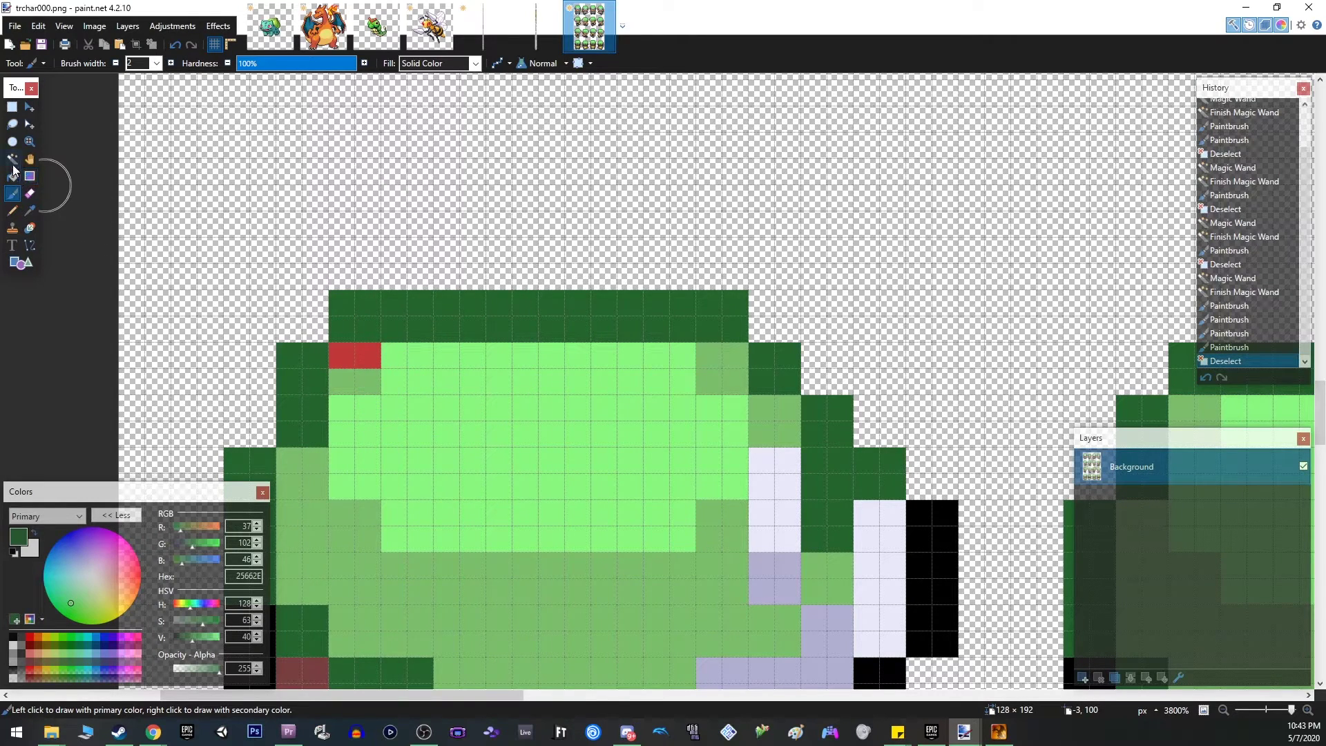
- Sample the adjacent medium green and paint over the leftover red spot on the third row's first cap
{"action": "left_click", "coordinate": [29, 210]}
{"action": "left_click", "coordinate": [360, 377]}
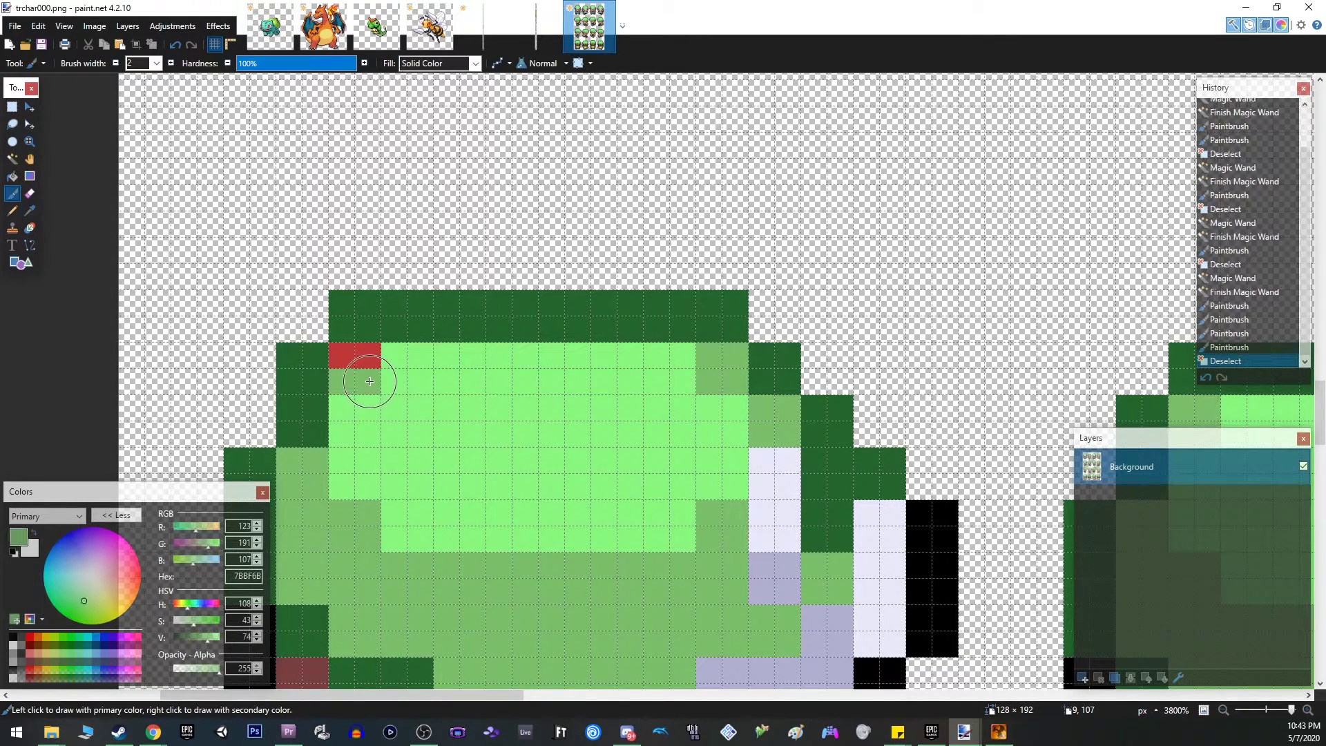
{"action": "left_click", "coordinate": [354, 367]}
{"action": "scroll", "coordinate": [459, 453], "scroll_direction": "down", "scroll_amount": 10}
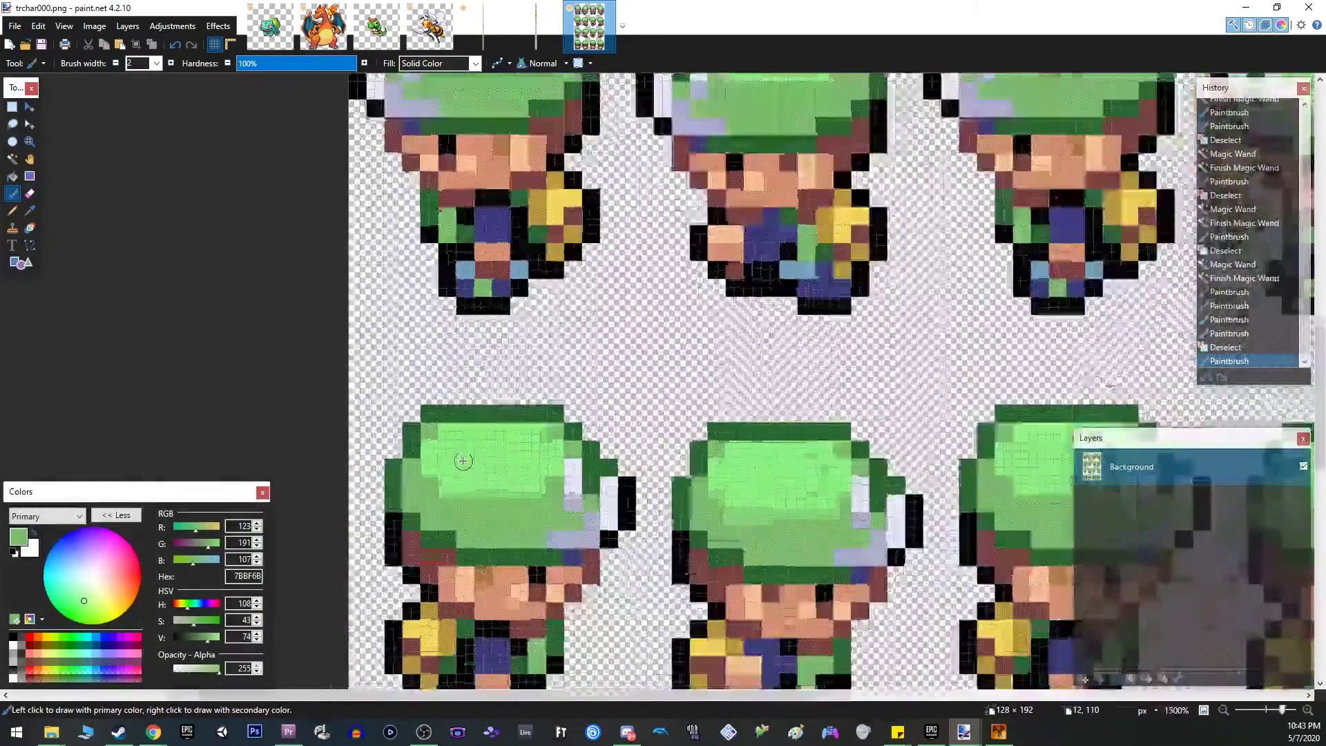
{"action": "scroll", "coordinate": [465, 459], "scroll_direction": "down", "scroll_amount": 1}
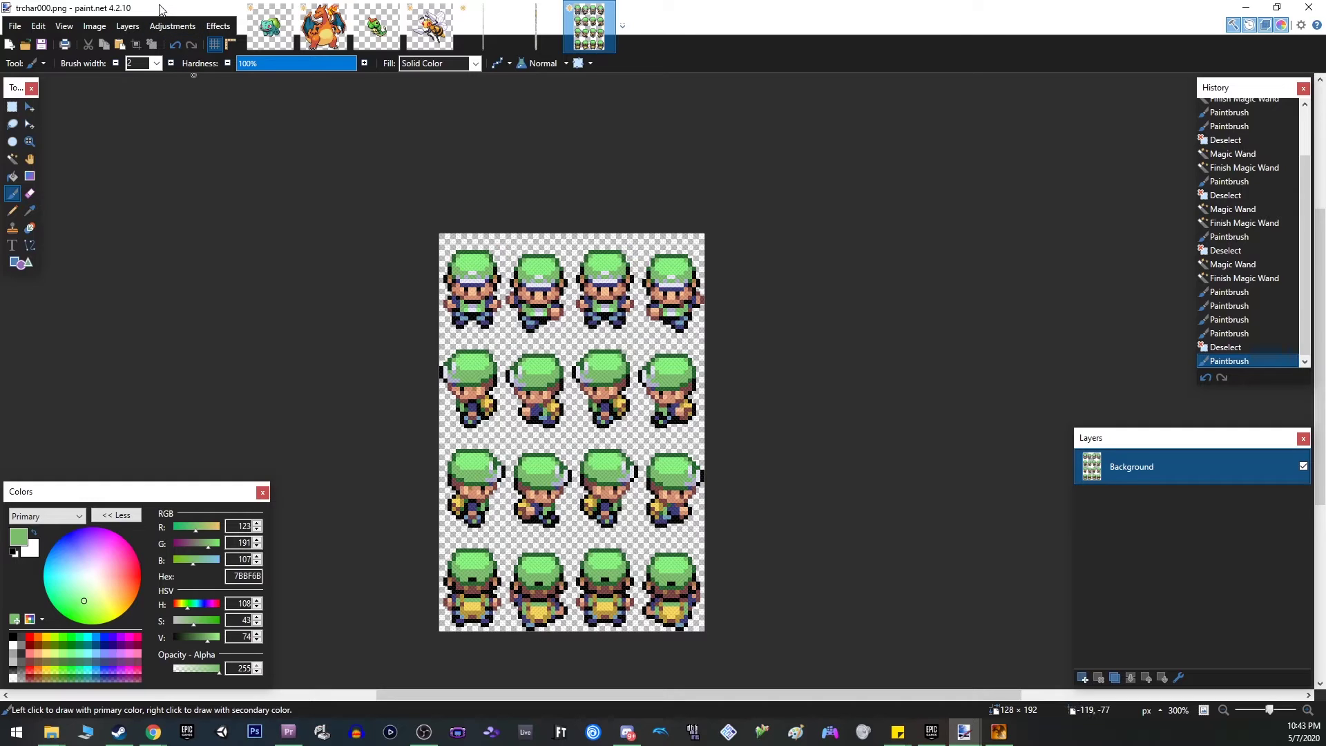
- Save the recoloured sheet as a new PNG named "trchar000 backup" in the Characters folder with auto-detected bit depth
{"action": "key", "text": "ctrl+shift+s"}
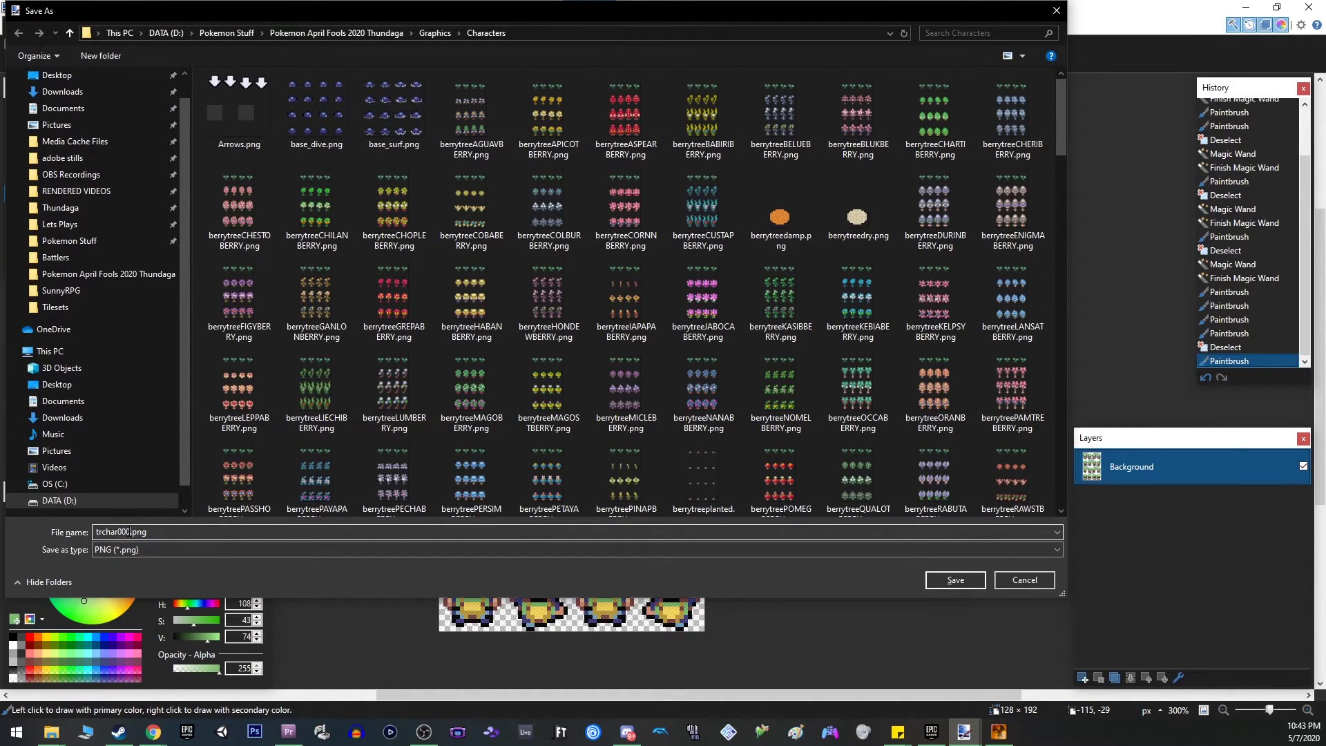
{"action": "type", "text": "backup"}
{"action": "key", "text": "Return"}
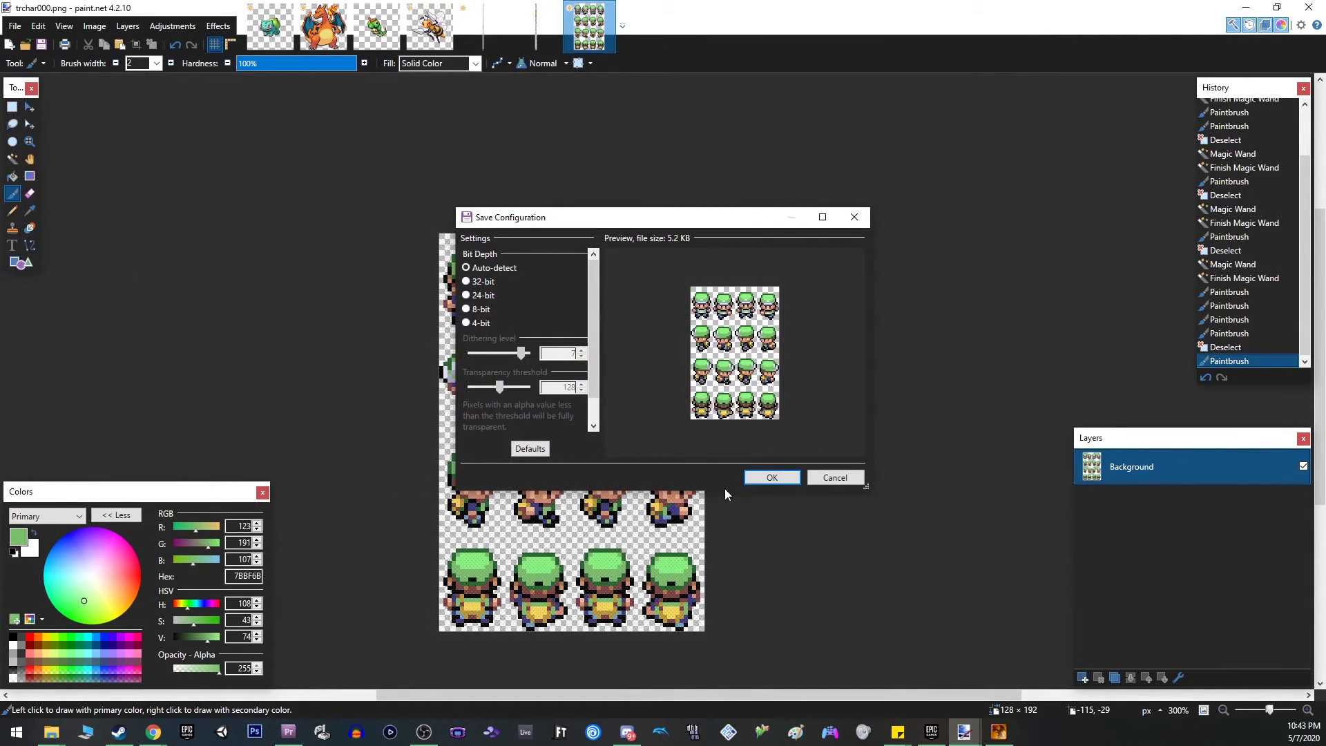
{"action": "left_click", "coordinate": [772, 477]}
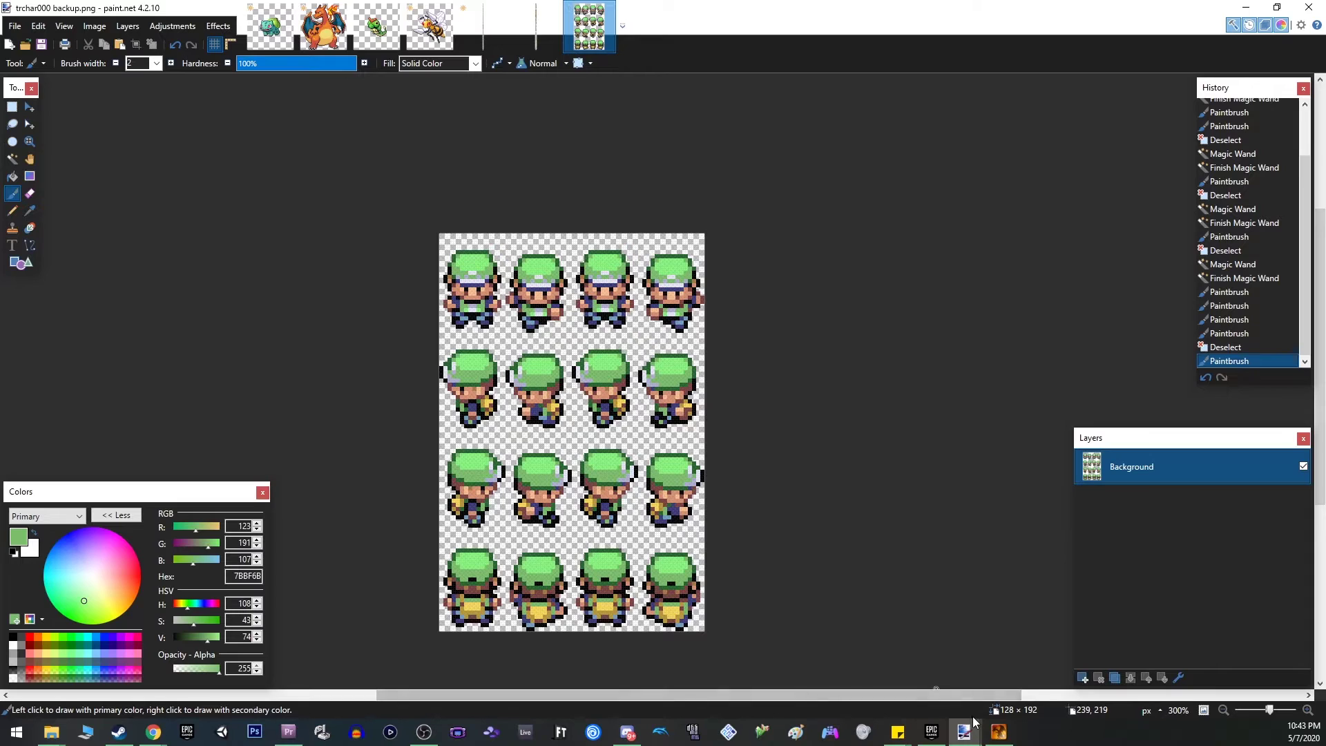
- Switch to File Explorer, open Graphics > Characters, and locate trchar000 backup.png beside the original trchar000.png
{"action": "left_click", "coordinate": [55, 731]}
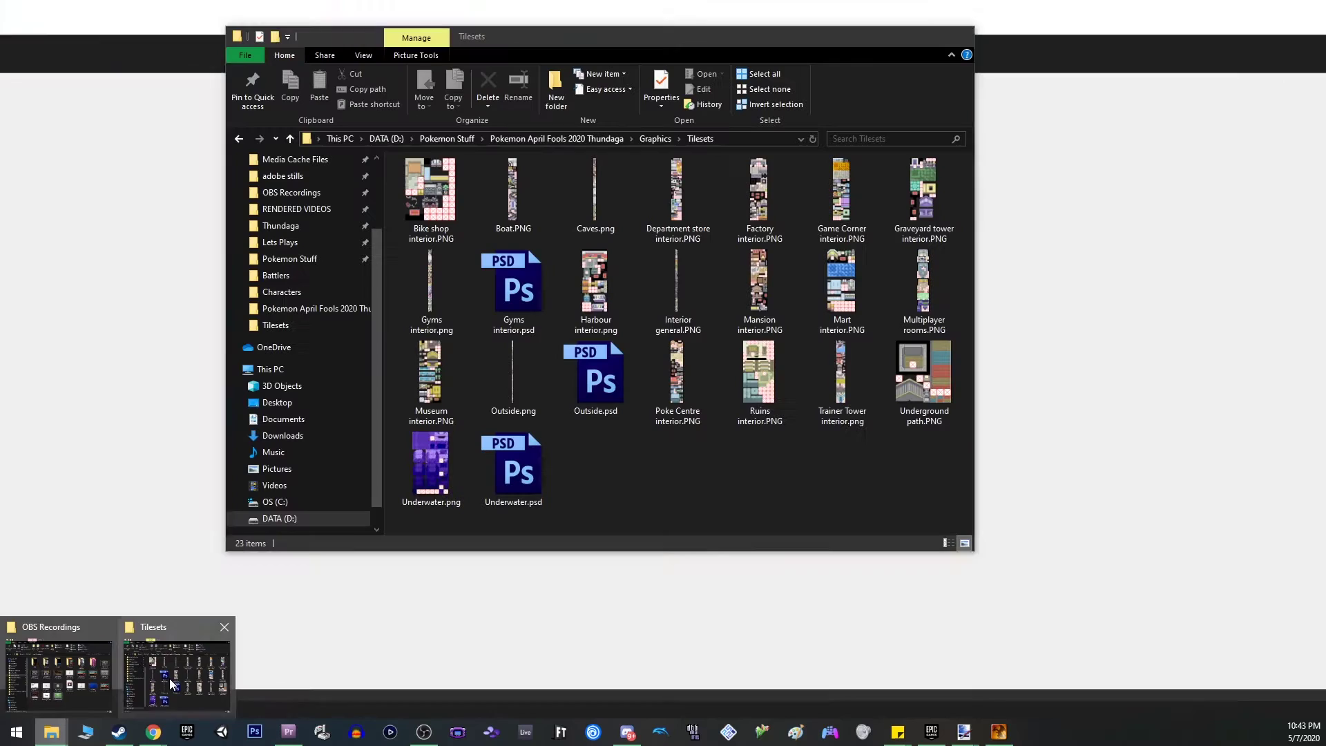
{"action": "left_click", "coordinate": [173, 680]}
{"action": "left_click", "coordinate": [655, 139]}
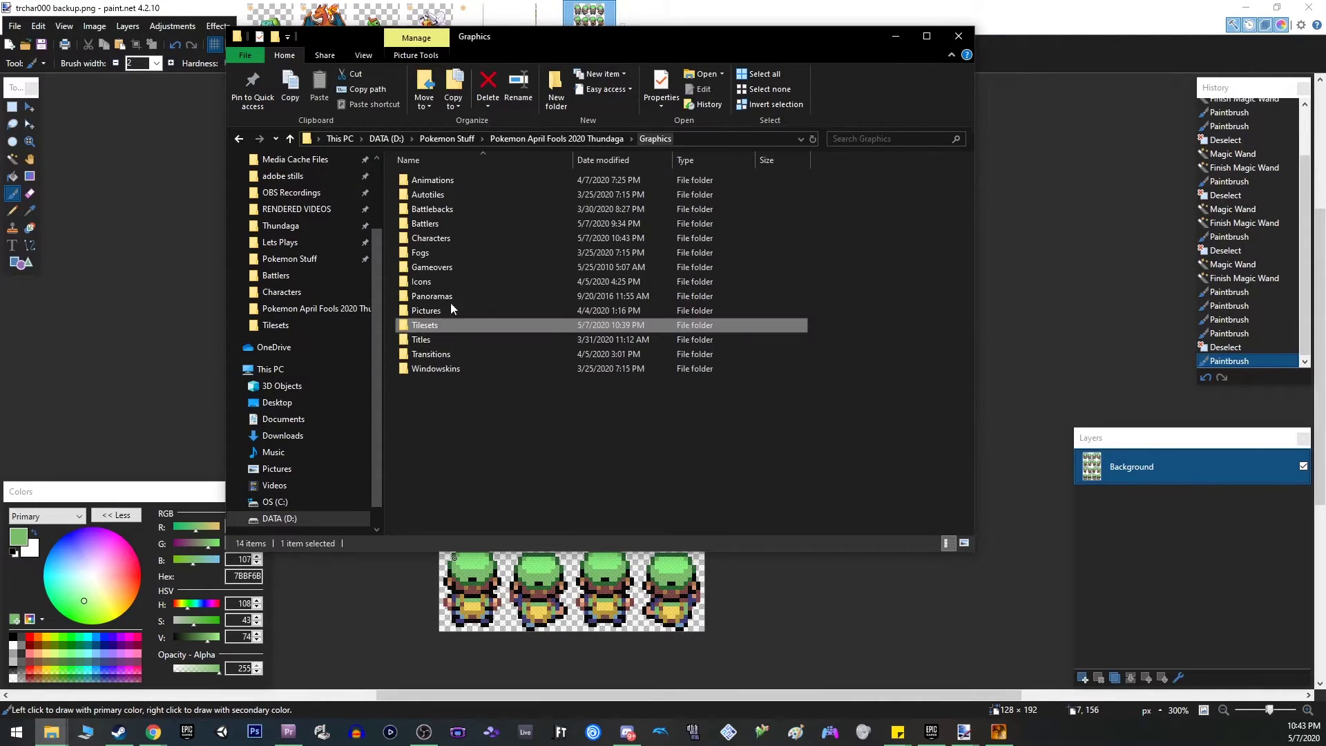
{"action": "double_click", "coordinate": [566, 238]}
{"action": "scroll", "coordinate": [674, 363], "scroll_direction": "down", "scroll_amount": 15}
{"action": "left_click_drag", "start_coordinate": [979, 544], "coordinate": [1202, 545]}
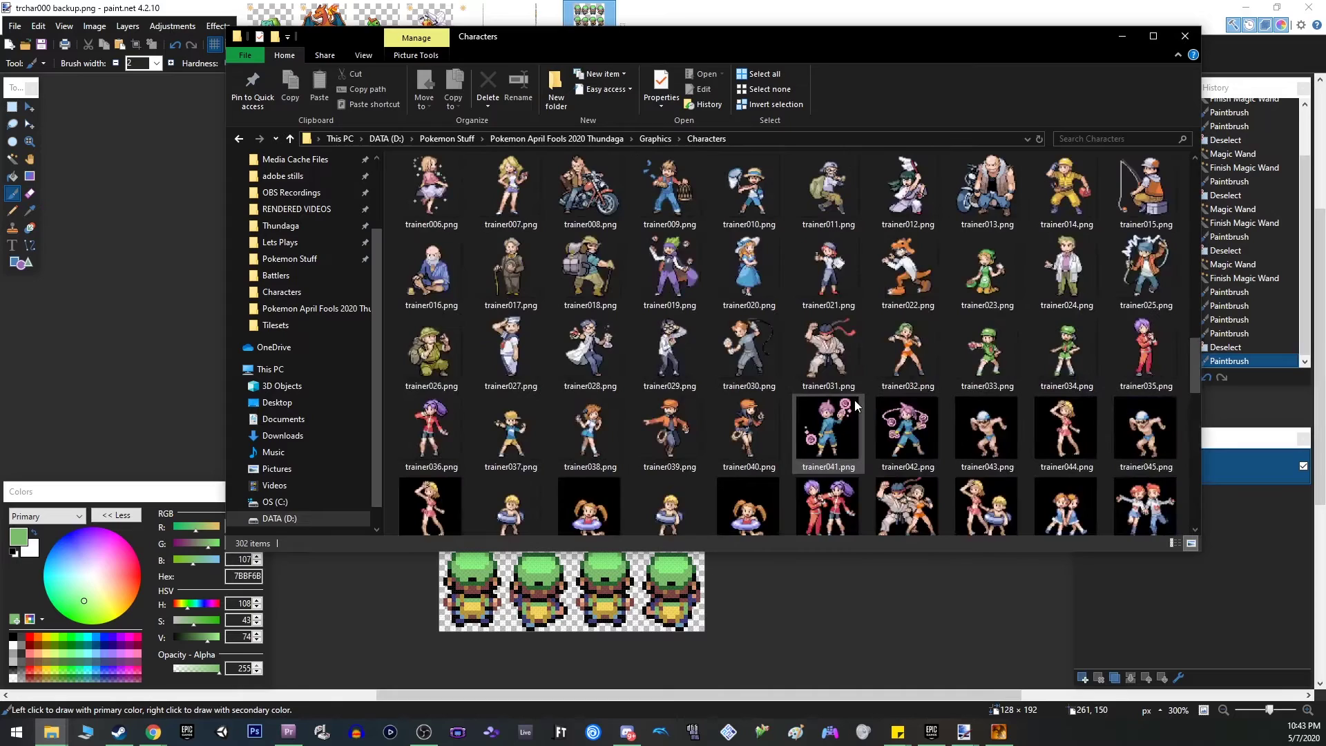
{"action": "scroll", "coordinate": [855, 404], "scroll_direction": "down", "scroll_amount": 5}
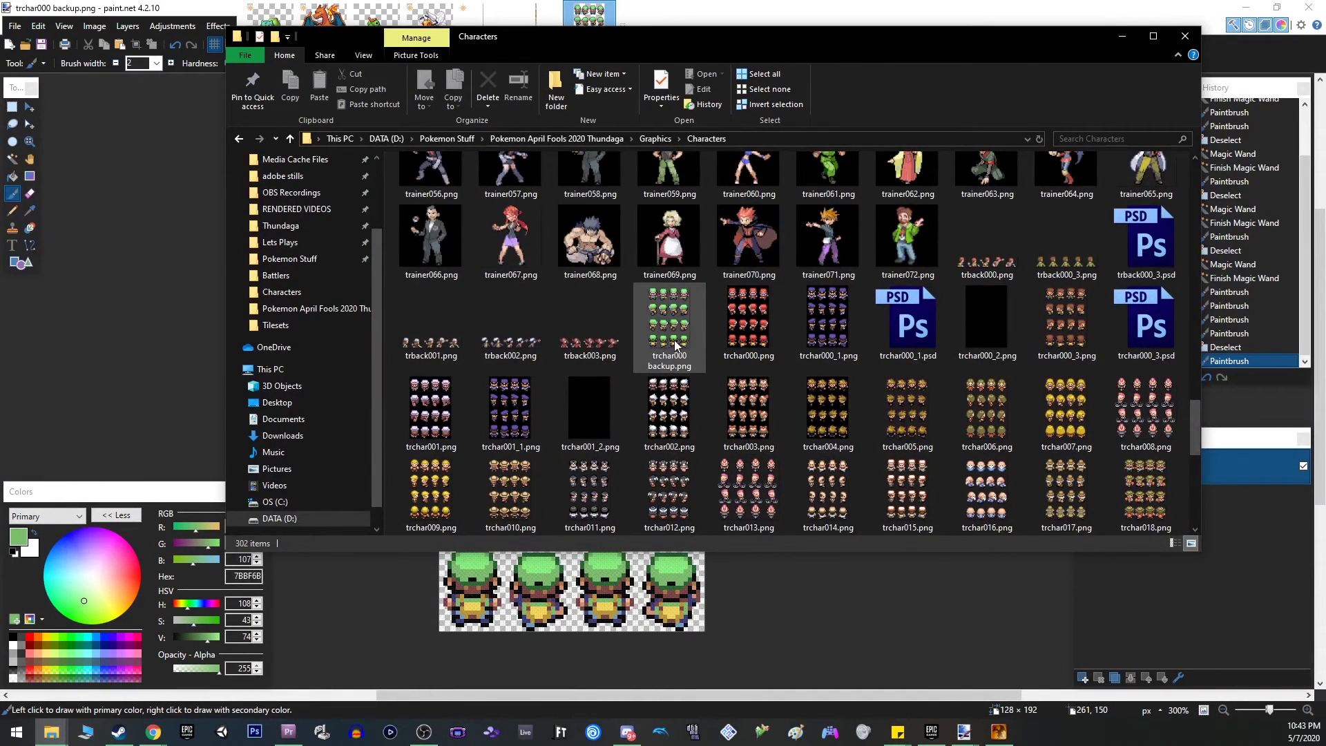
- Rename the original red-capped sheet trchar000.png as "trchar000 backup2.png"
{"action": "right_click", "coordinate": [735, 325]}
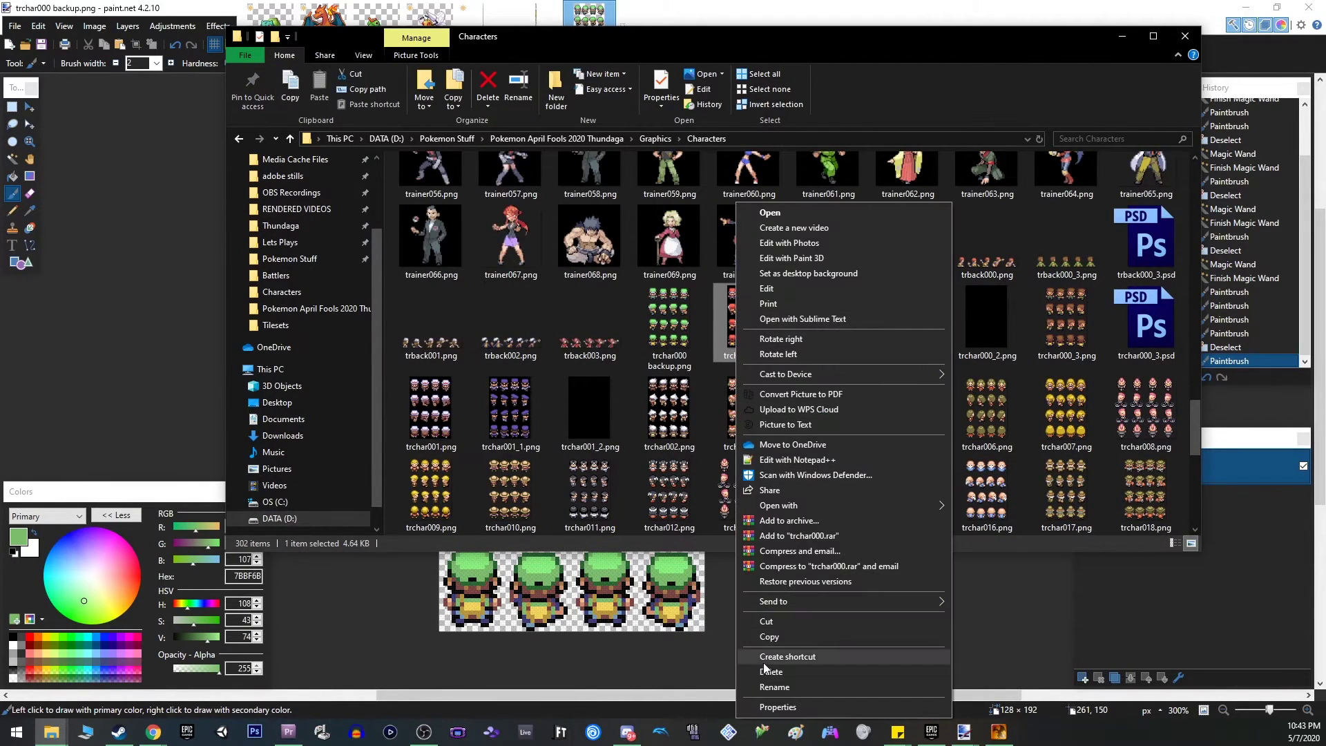
{"action": "left_click", "coordinate": [774, 686]}
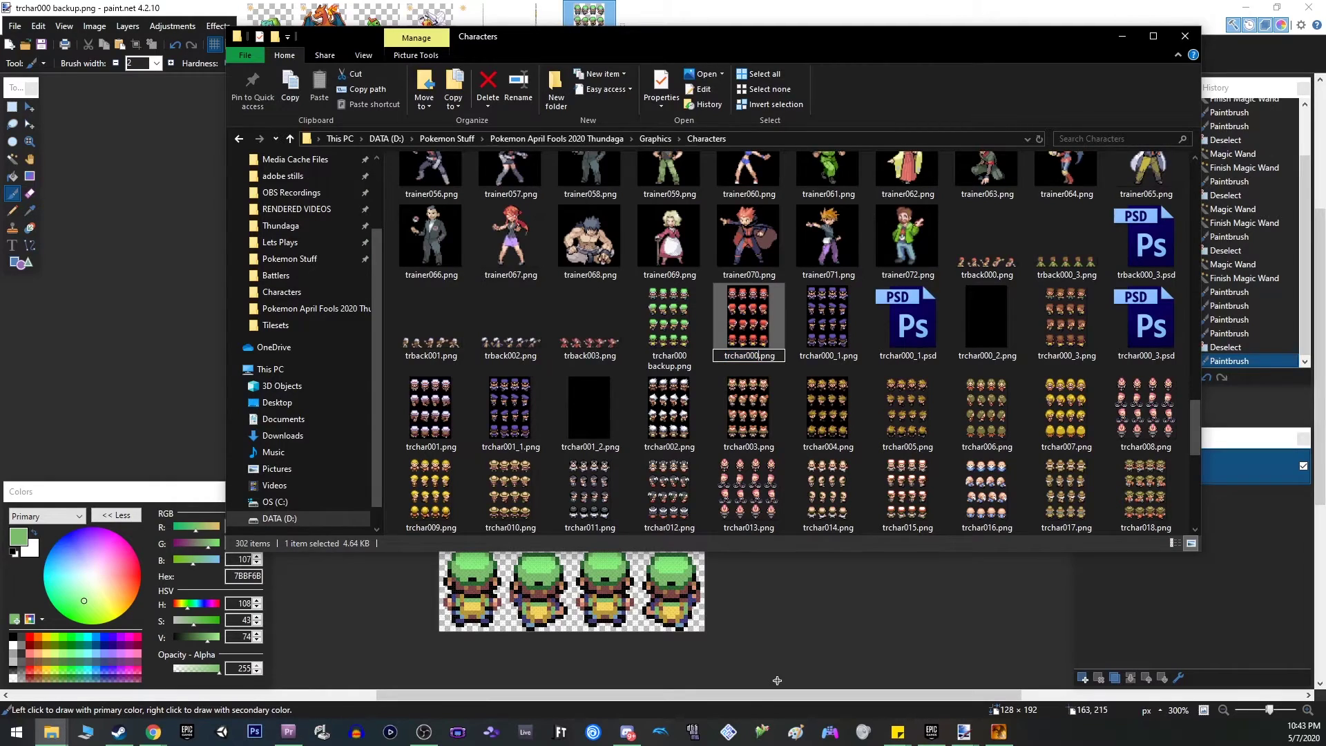
{"action": "type", "text": "backup2"}
{"action": "key", "text": "Return"}
- Rename the green-capped sheet trchar000 backup.png as "trchar000.png"
{"action": "right_click", "coordinate": [687, 325]}
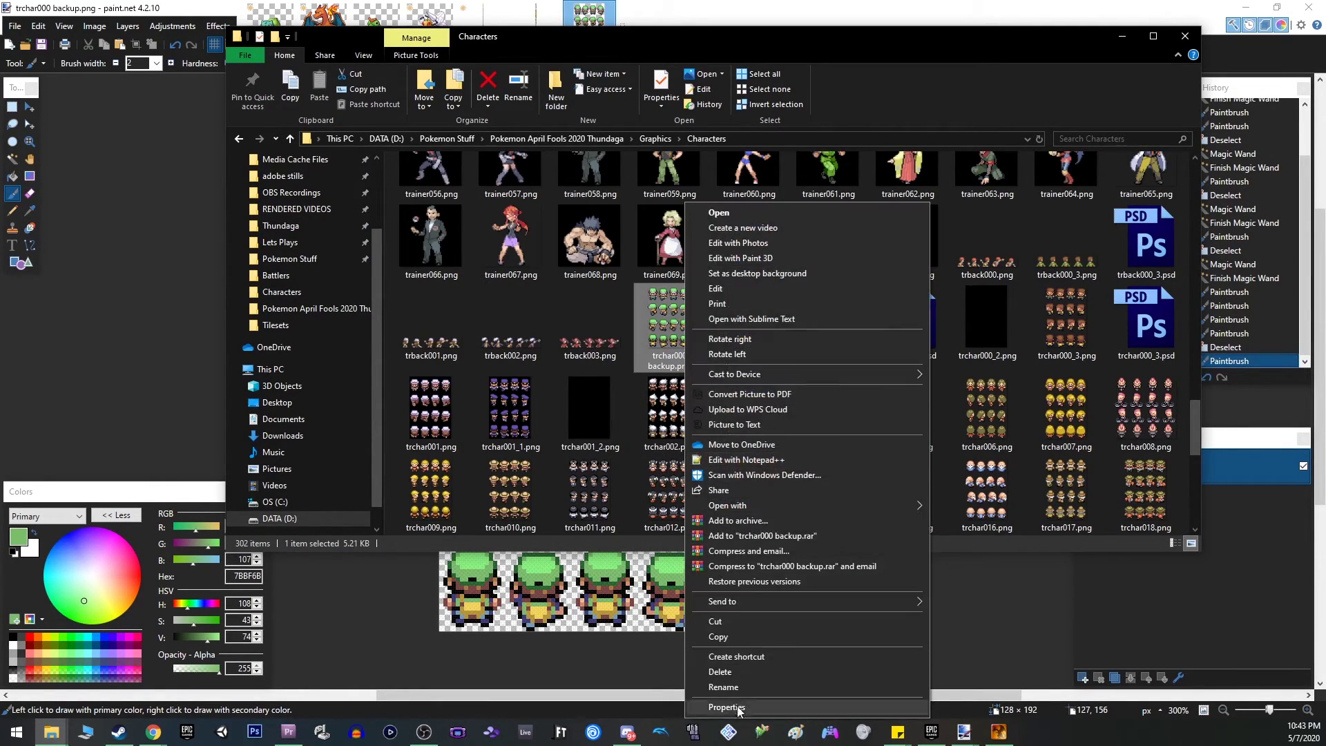
{"action": "left_click", "coordinate": [734, 687]}
{"action": "key", "text": "Right"}
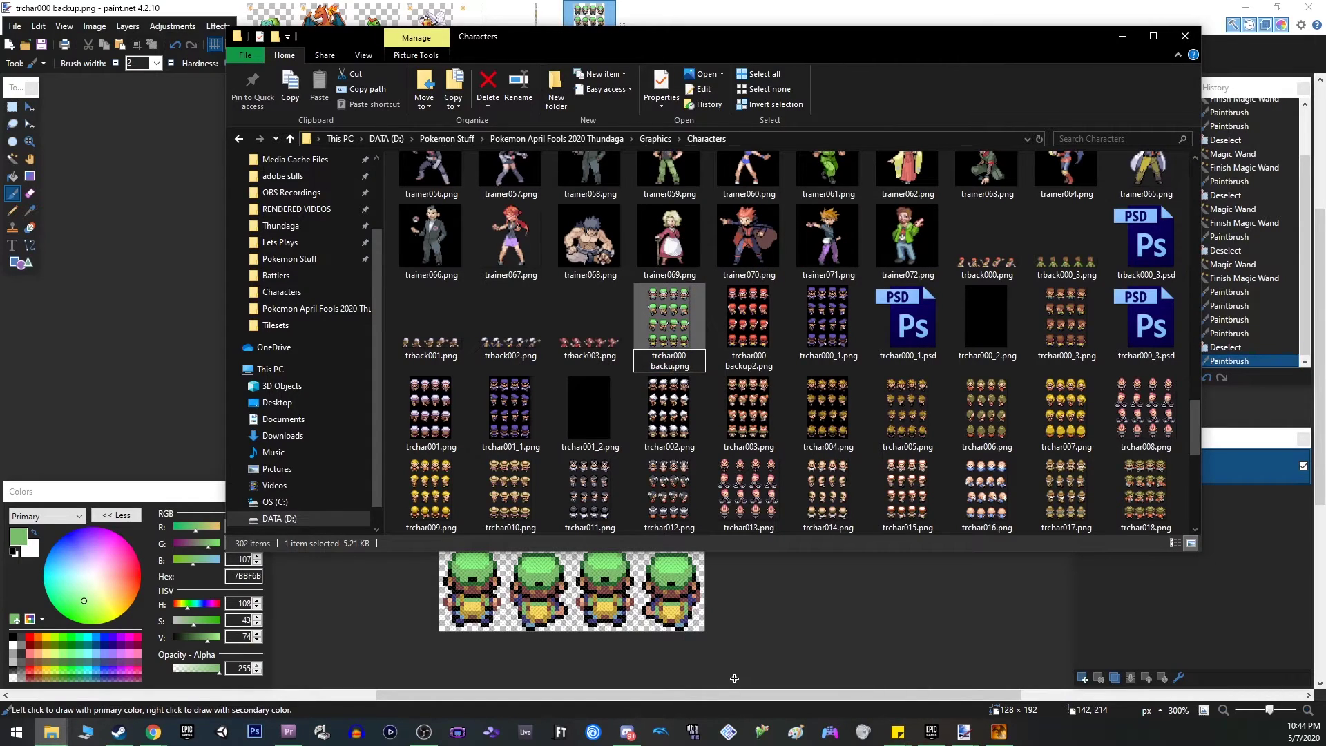
{"action": "key", "text": "BackSpace"}
{"action": "key", "text": "BackSpace"}
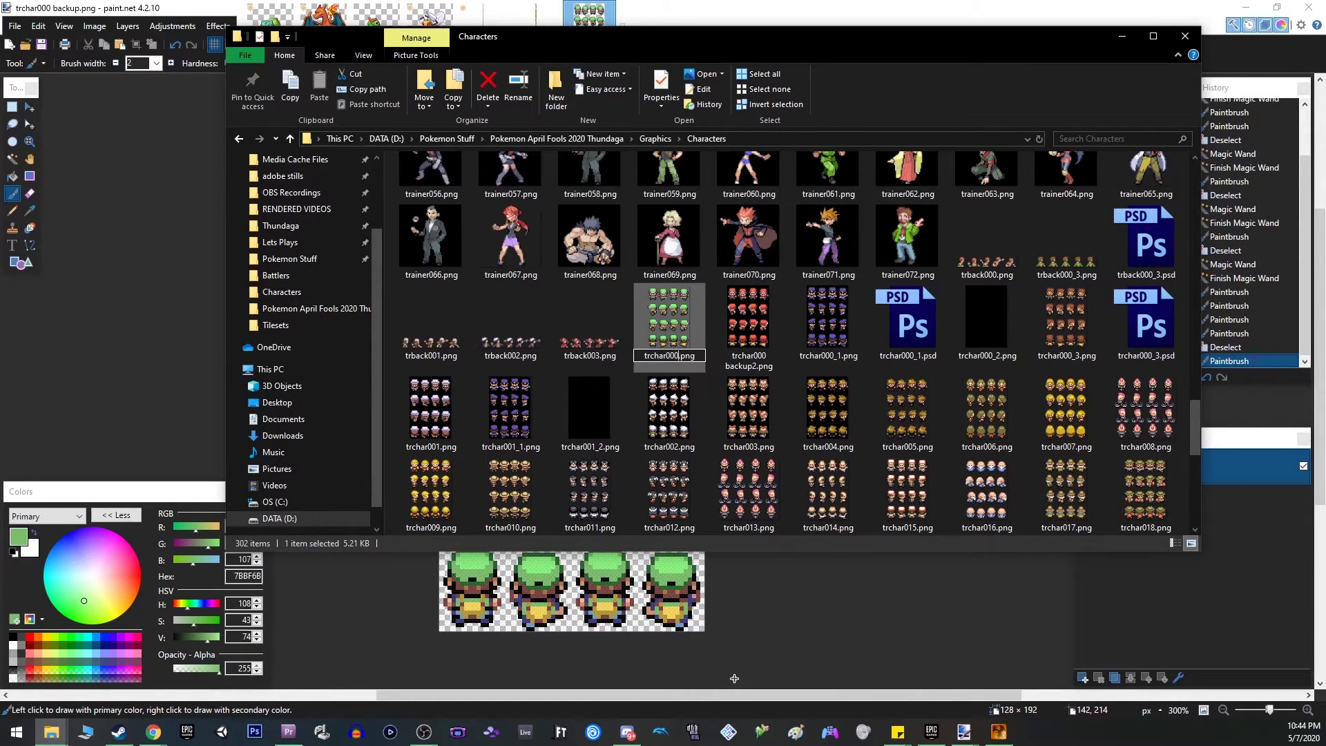
{"action": "key", "text": "Return"}
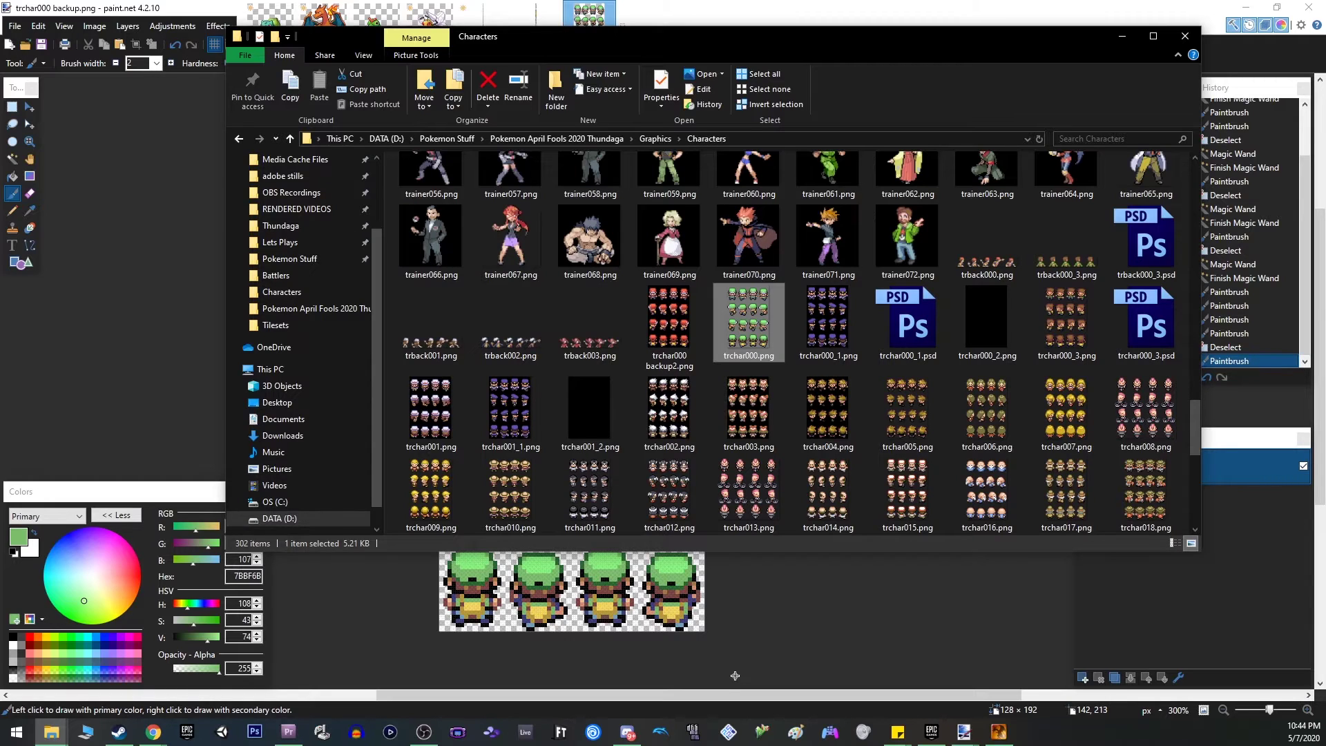
- Switch back to paint.net, bring up 001.png and clear its leftover selection with the Rectangle Select tool
{"action": "left_click", "coordinate": [731, 14]}
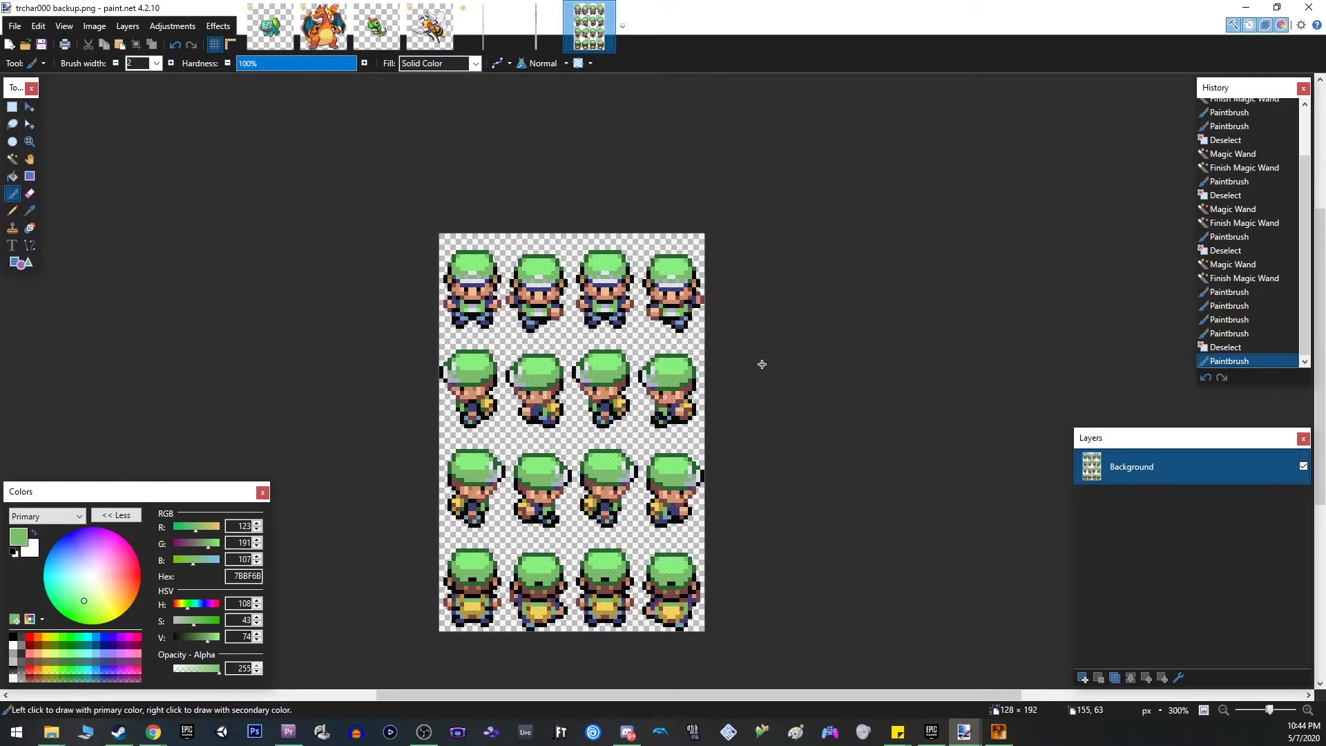
{"action": "left_click", "coordinate": [270, 26]}
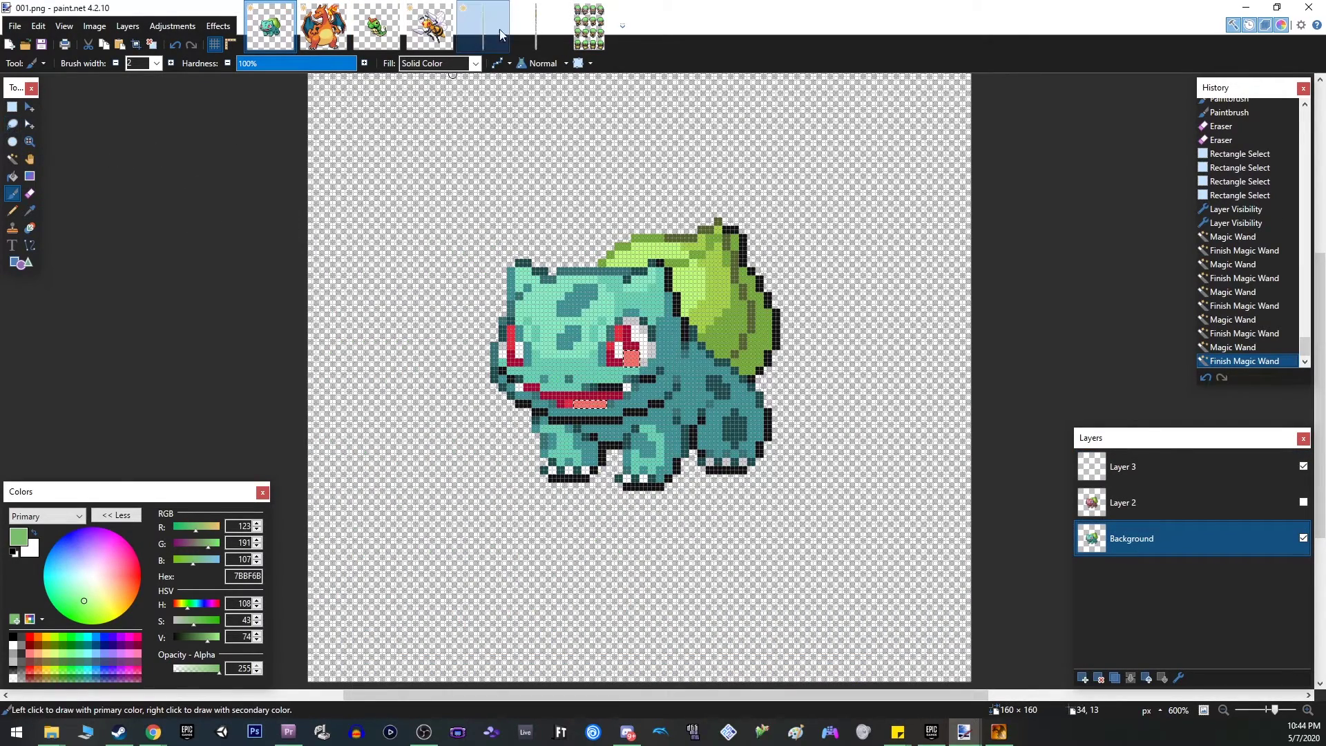
{"action": "left_click", "coordinate": [589, 26]}
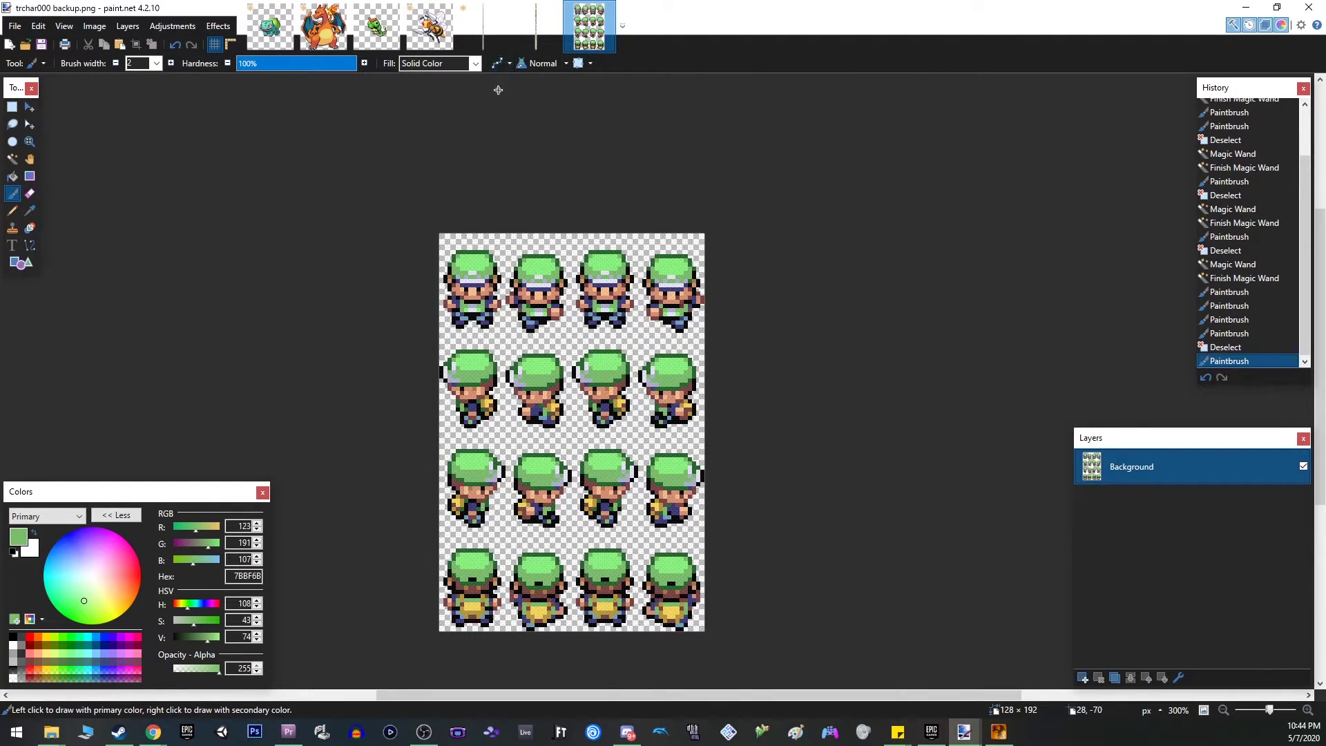
{"action": "left_click", "coordinate": [269, 31]}
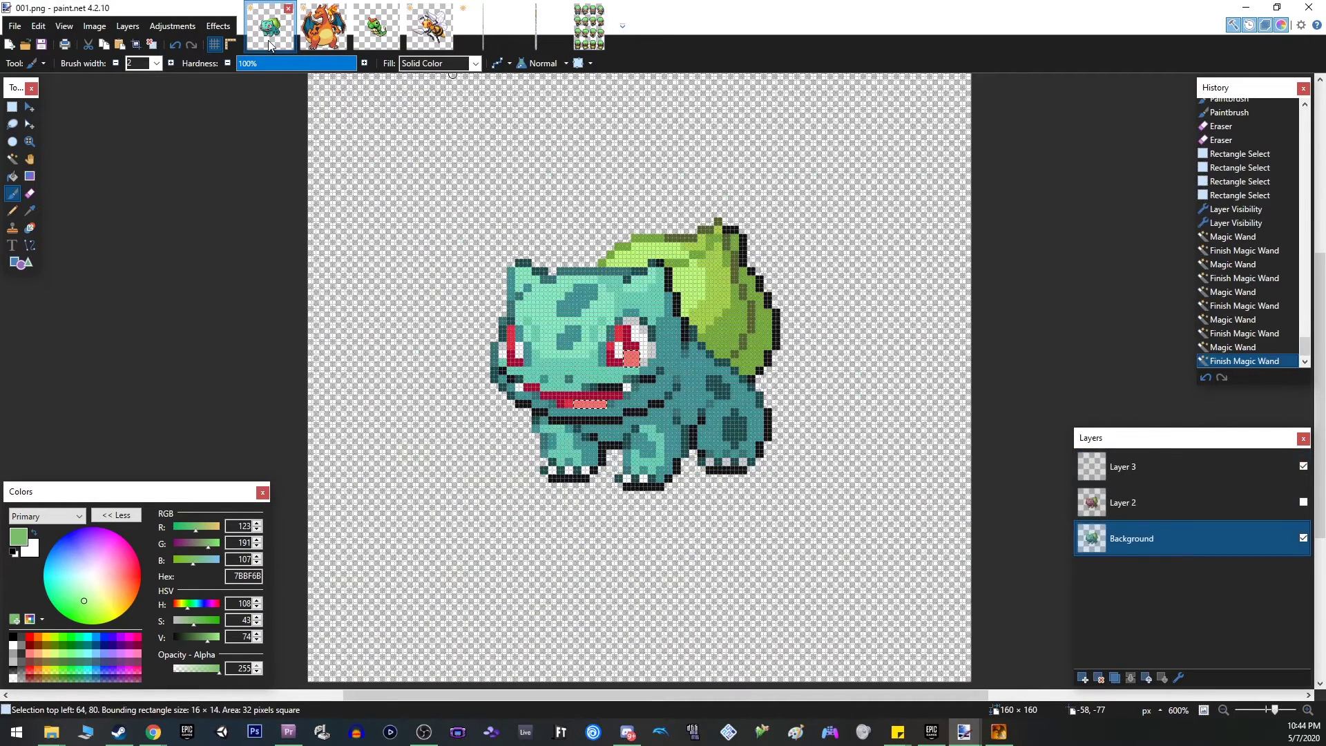
{"action": "left_click", "coordinate": [12, 108]}
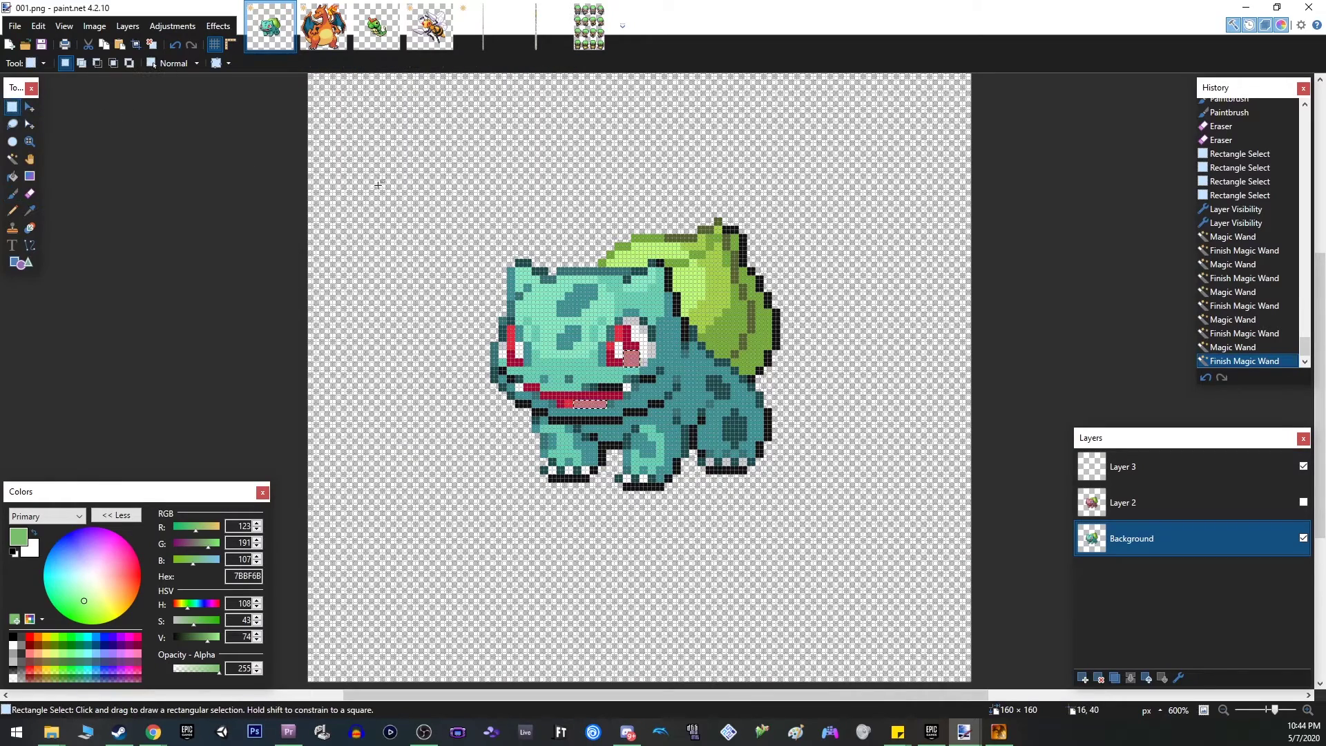
{"action": "left_click", "coordinate": [384, 183]}
- Browse to Graphics > Battlers in the file-opening dialog, duplicate 001.png there, and leave the dialog with the original 001.png selected
{"action": "left_click", "coordinate": [20, 29]}
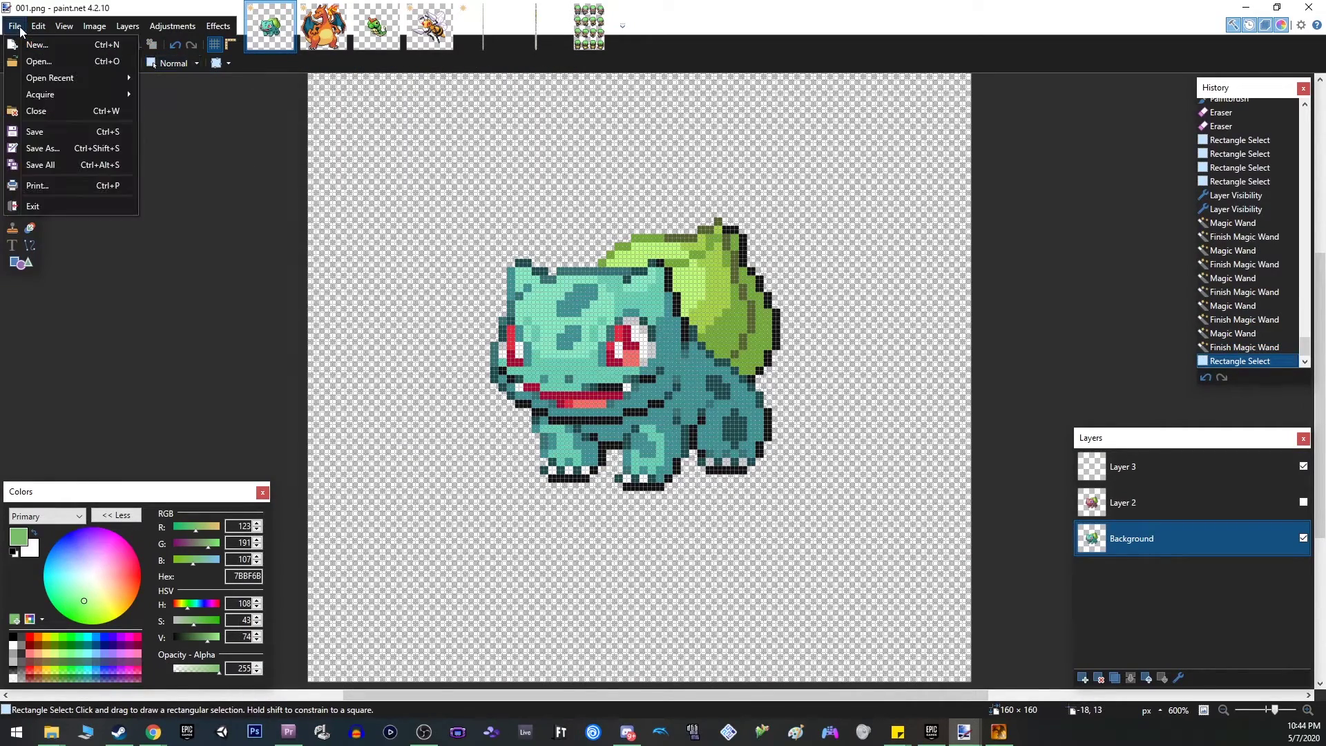
{"action": "left_click", "coordinate": [38, 60]}
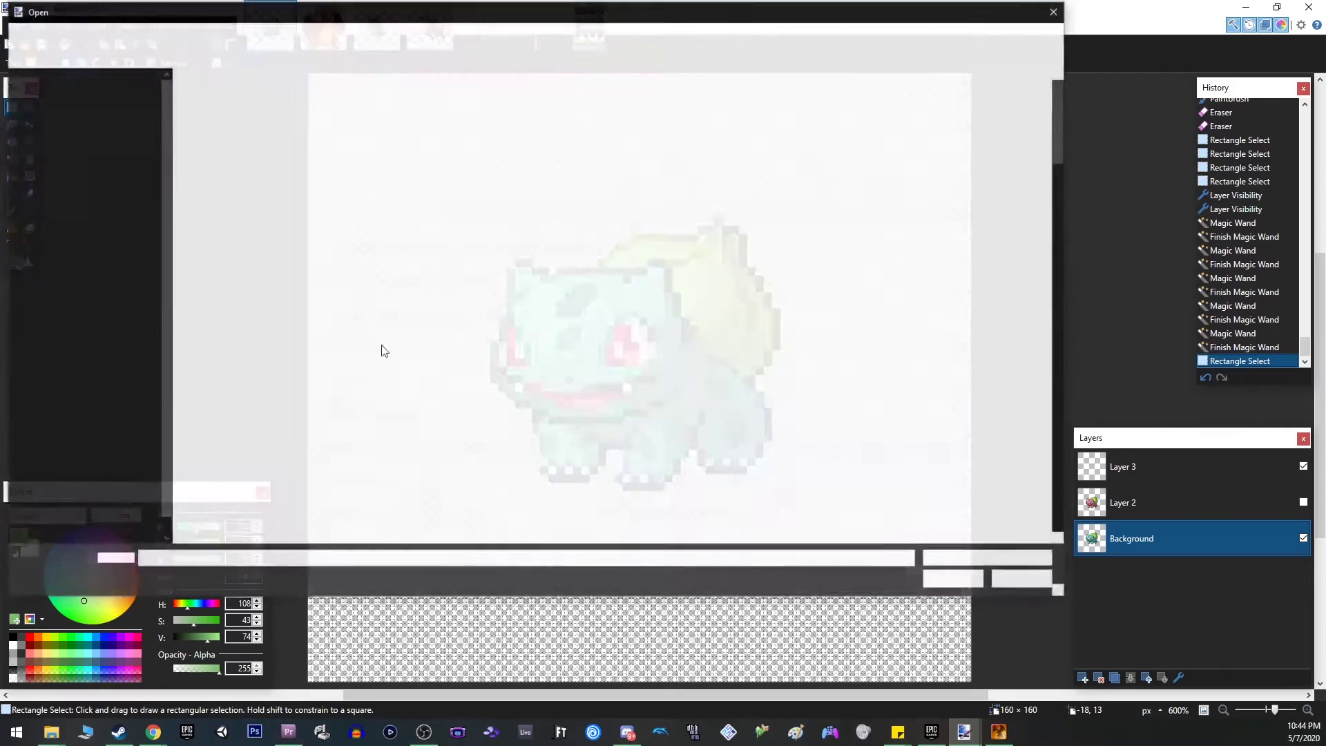
{"action": "left_click", "coordinate": [436, 33]}
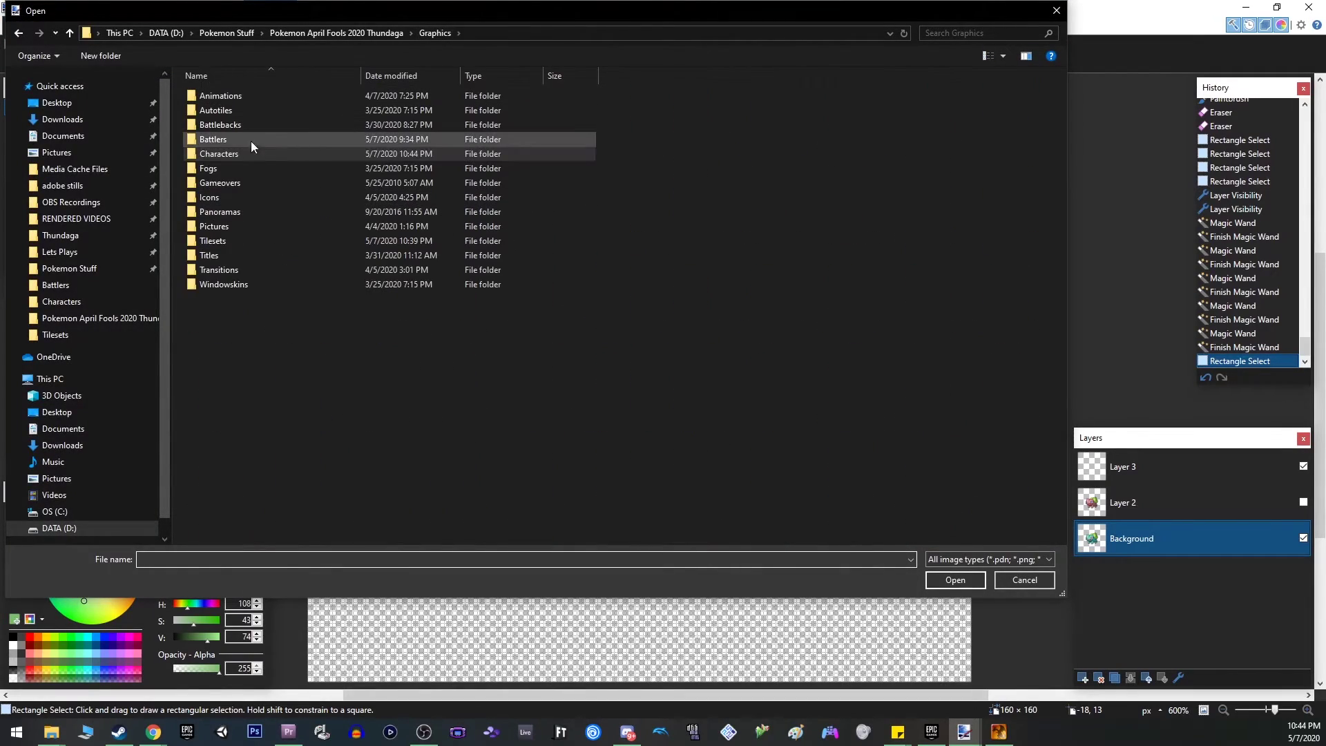
{"action": "double_click", "coordinate": [221, 138]}
{"action": "key", "text": "alt+Left"}
{"action": "double_click", "coordinate": [221, 139]}
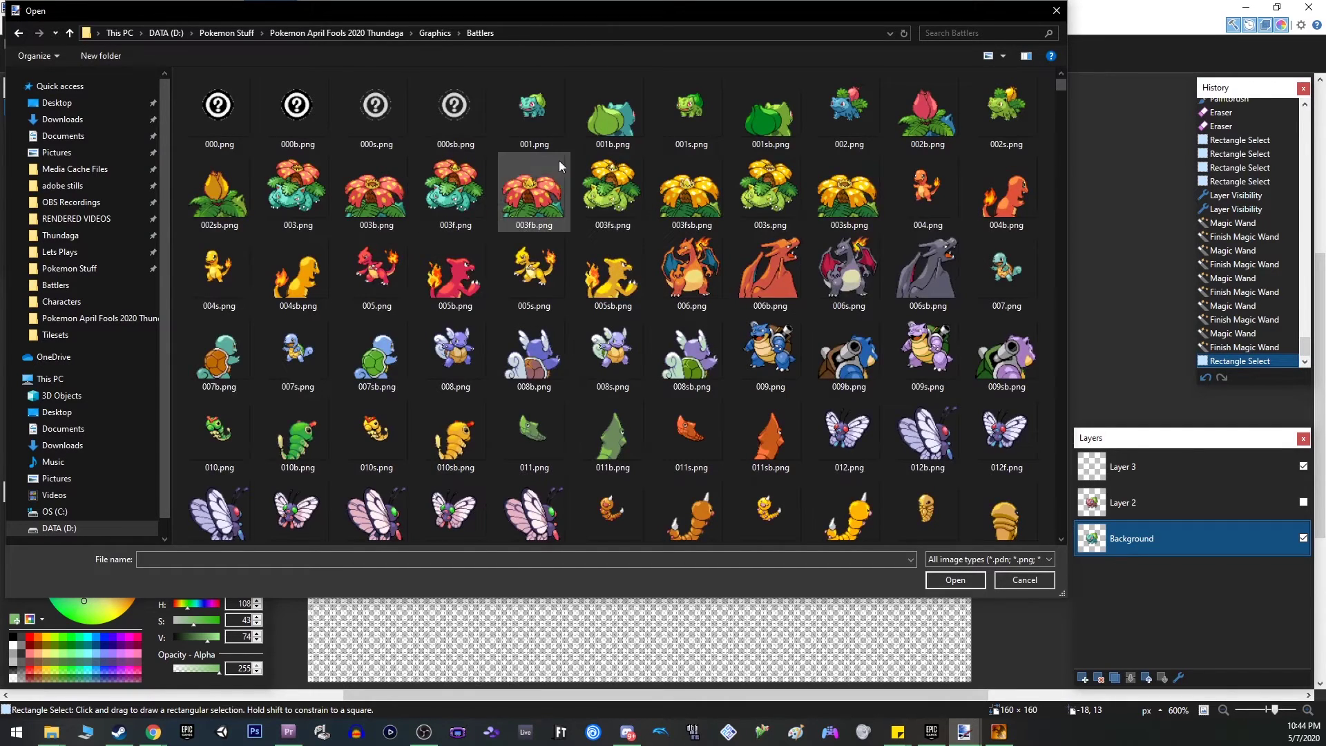
{"action": "left_click", "coordinate": [525, 116]}
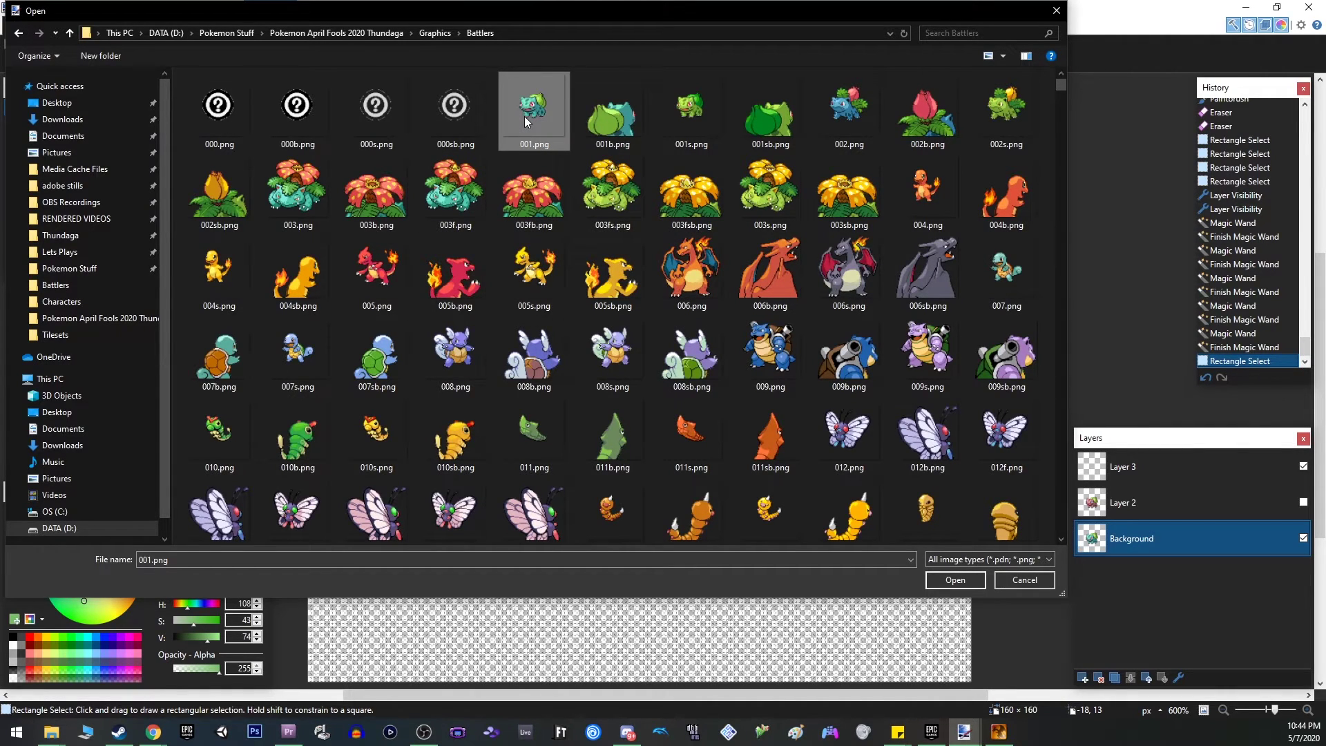
{"action": "key", "text": "ctrl+c"}
{"action": "key", "text": "ctrl+v"}
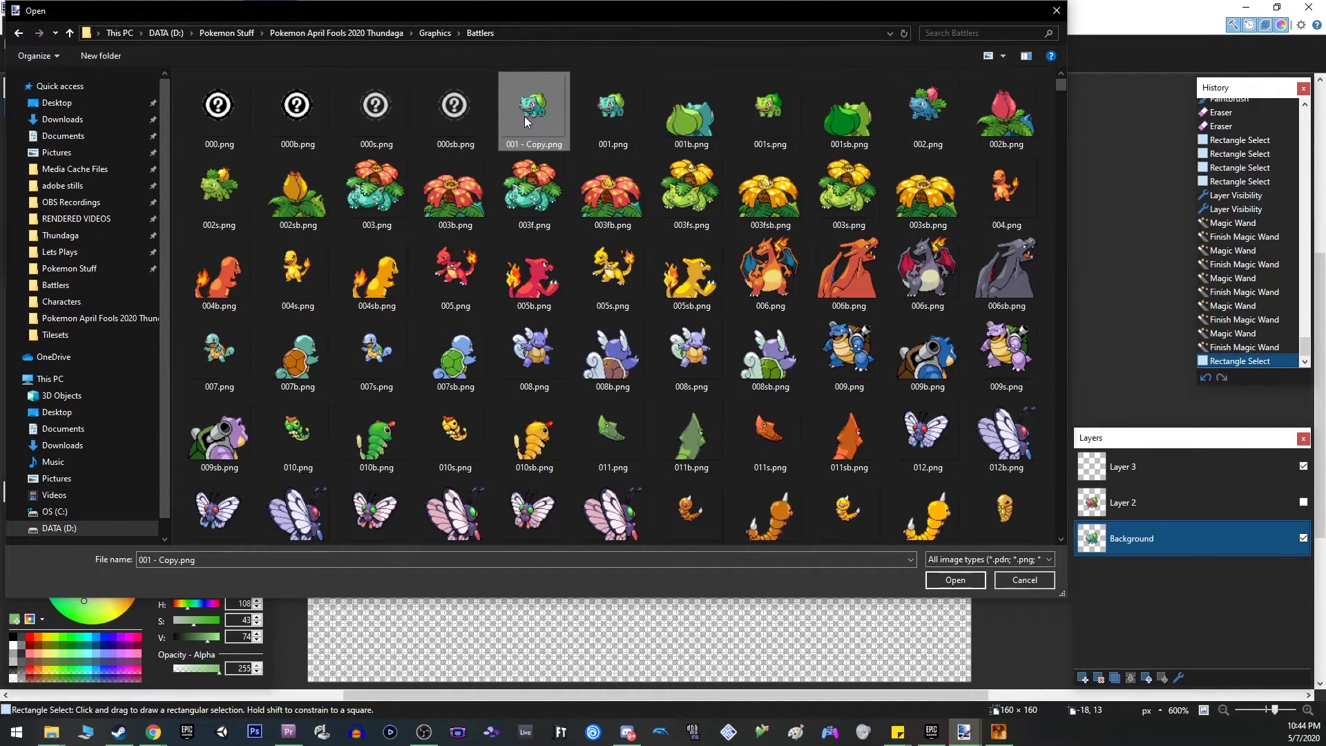
{"action": "left_click", "coordinate": [622, 105]}
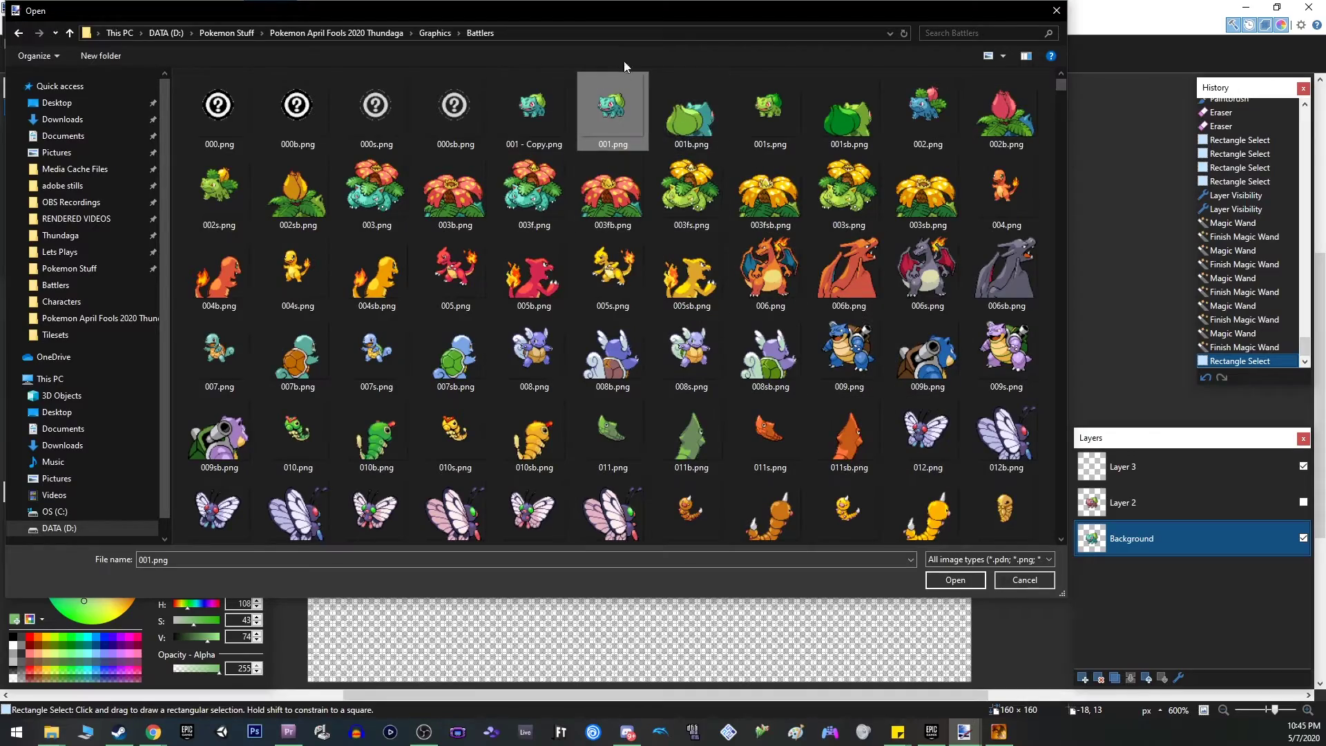
{"action": "key", "text": "Return"}
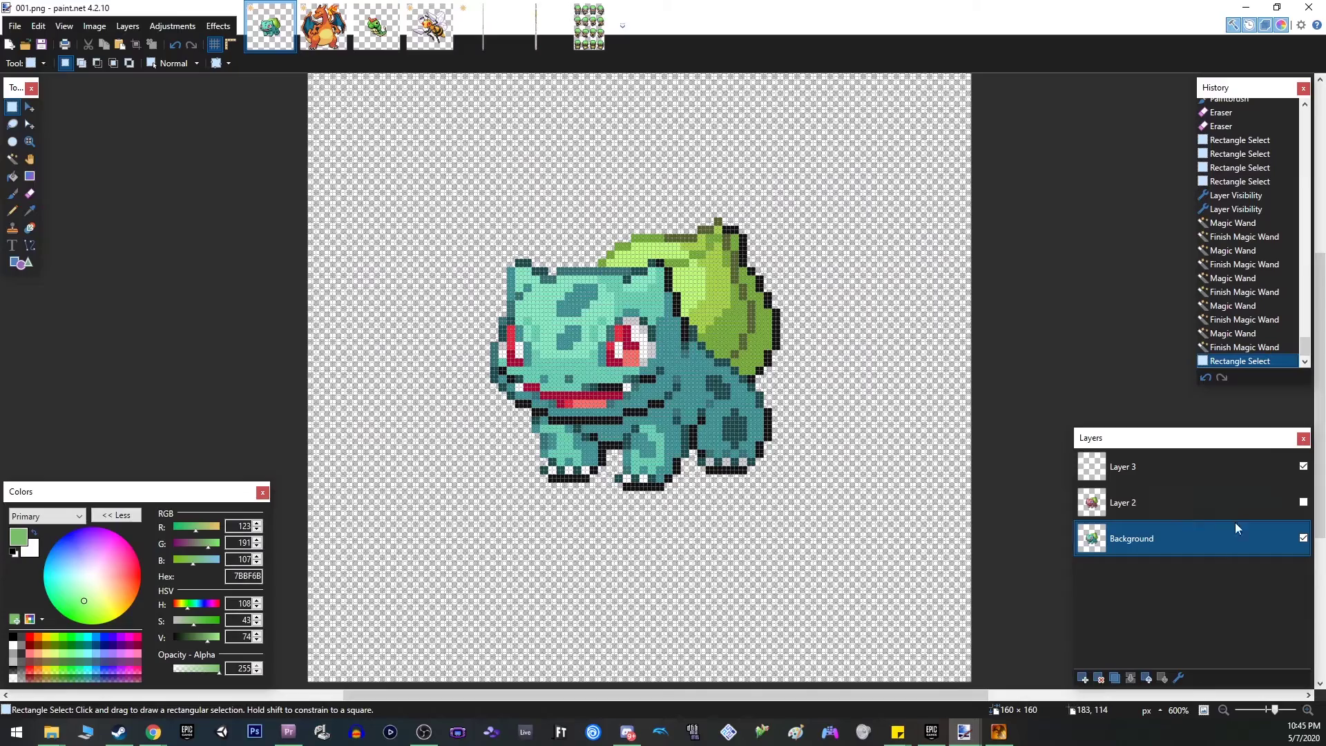
- Make Layer 2 of 001.png visible and return to the recoloured character sheet for a close look
{"action": "left_click", "coordinate": [589, 28]}
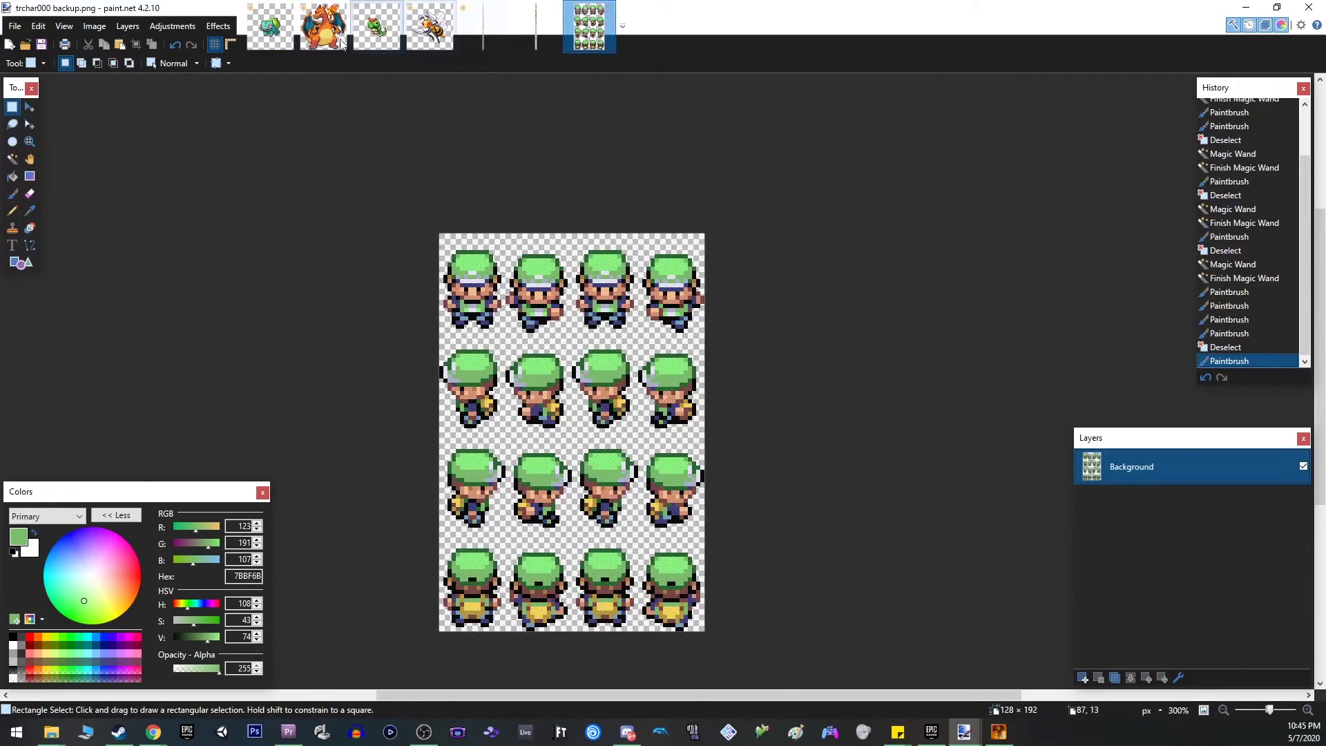
{"action": "left_click", "coordinate": [271, 27]}
{"action": "left_click", "coordinate": [1304, 502]}
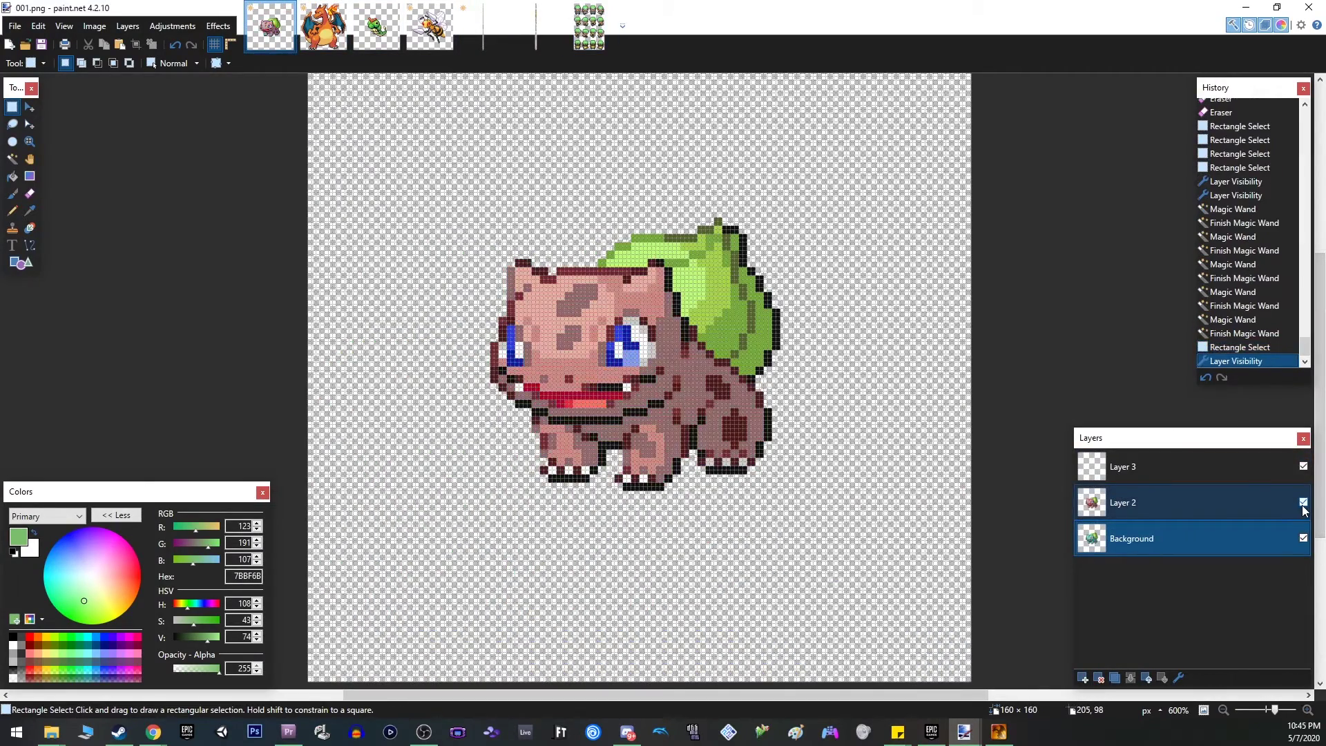
{"action": "scroll", "coordinate": [642, 374], "scroll_direction": "down", "scroll_amount": 4}
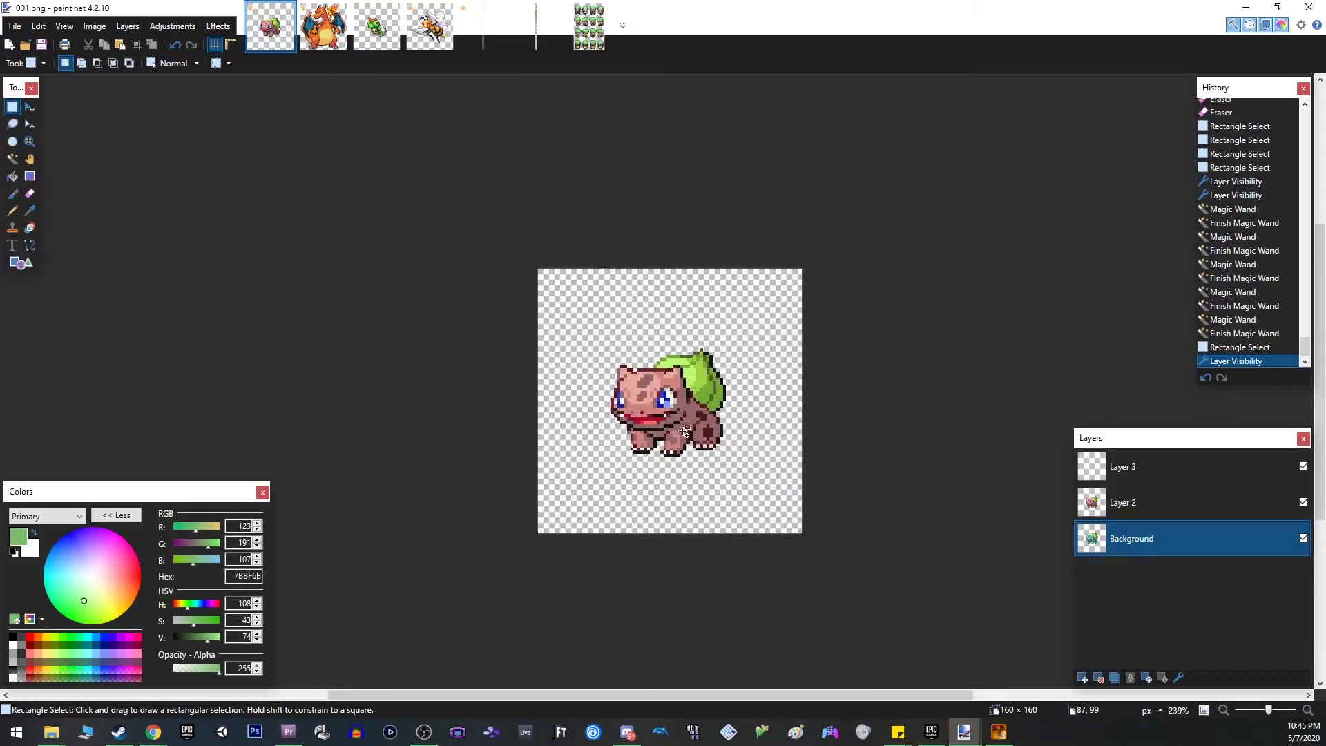
{"action": "scroll", "coordinate": [659, 395], "scroll_direction": "up", "scroll_amount": 6}
{"action": "left_click", "coordinate": [589, 28]}
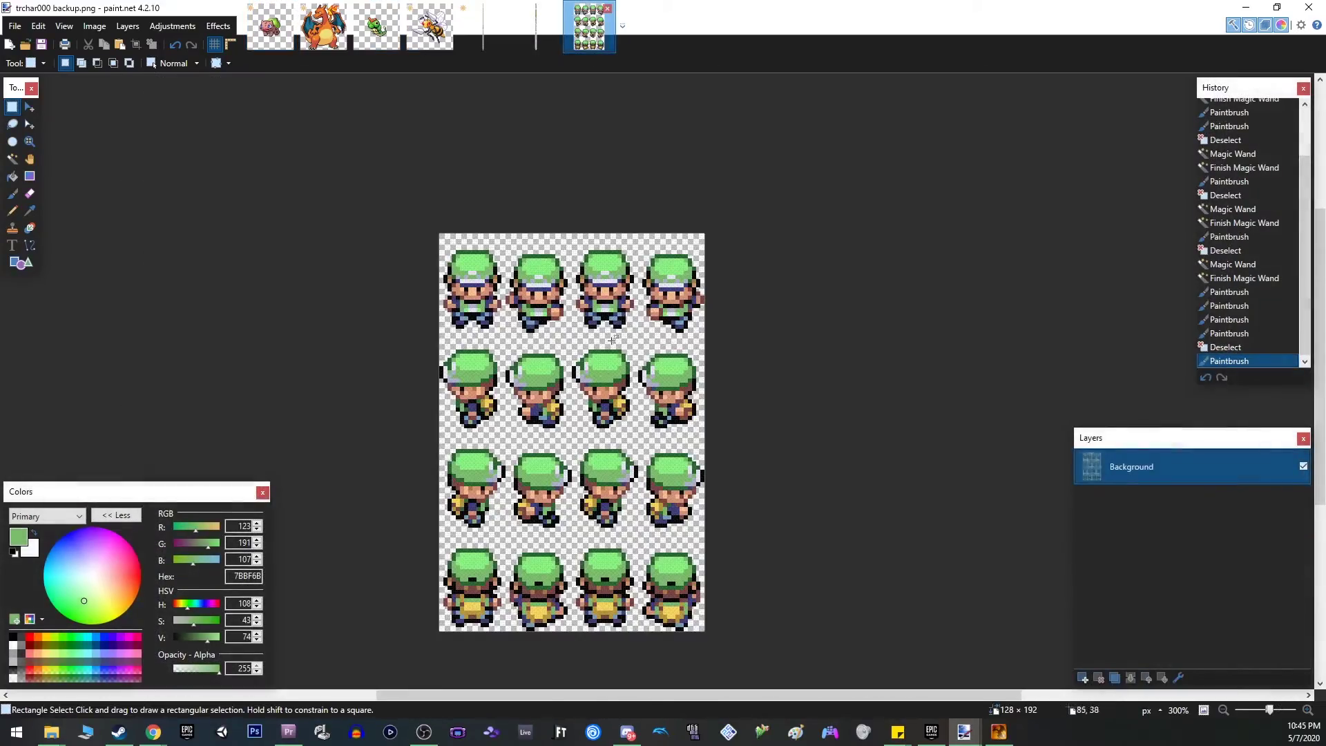
{"action": "scroll", "coordinate": [554, 380], "scroll_direction": "up", "scroll_amount": 3}
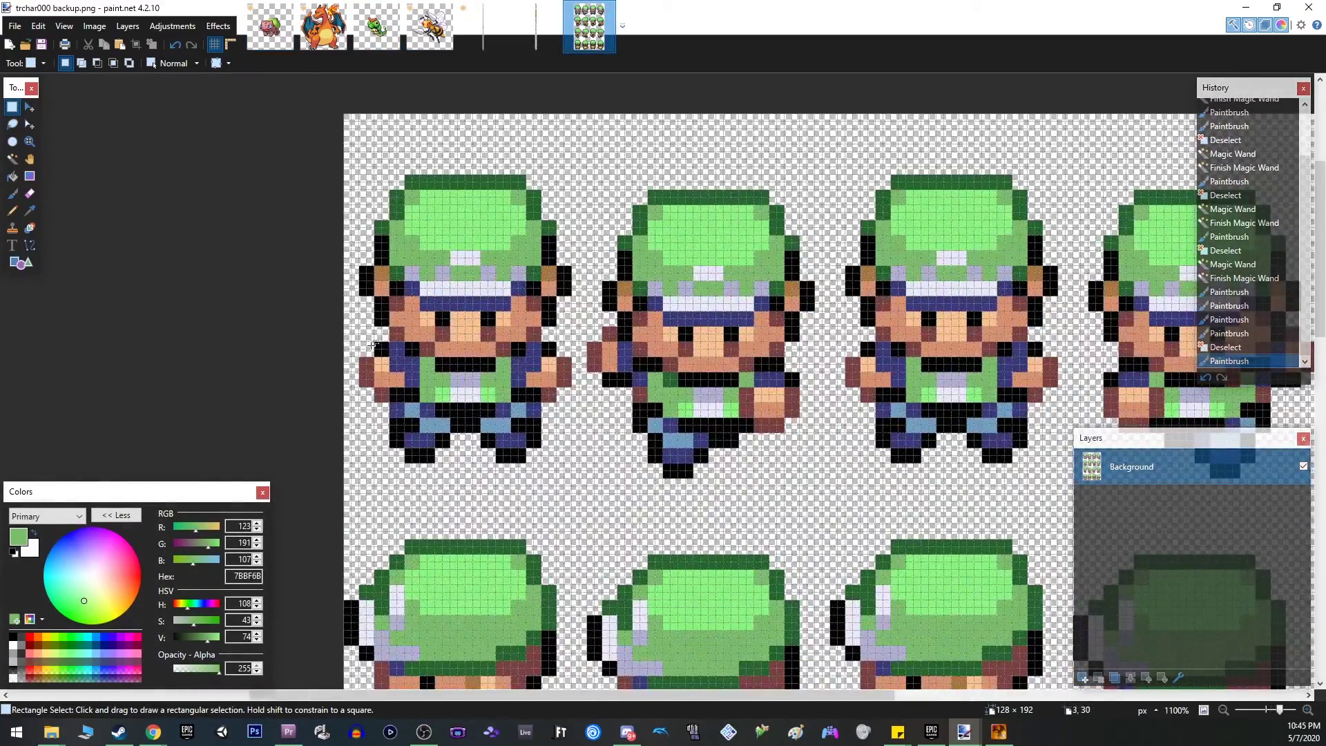
- Switch to RPG Maker XP, start a playtest of the project and enter the game on Route 1
{"action": "left_click", "coordinate": [999, 732]}
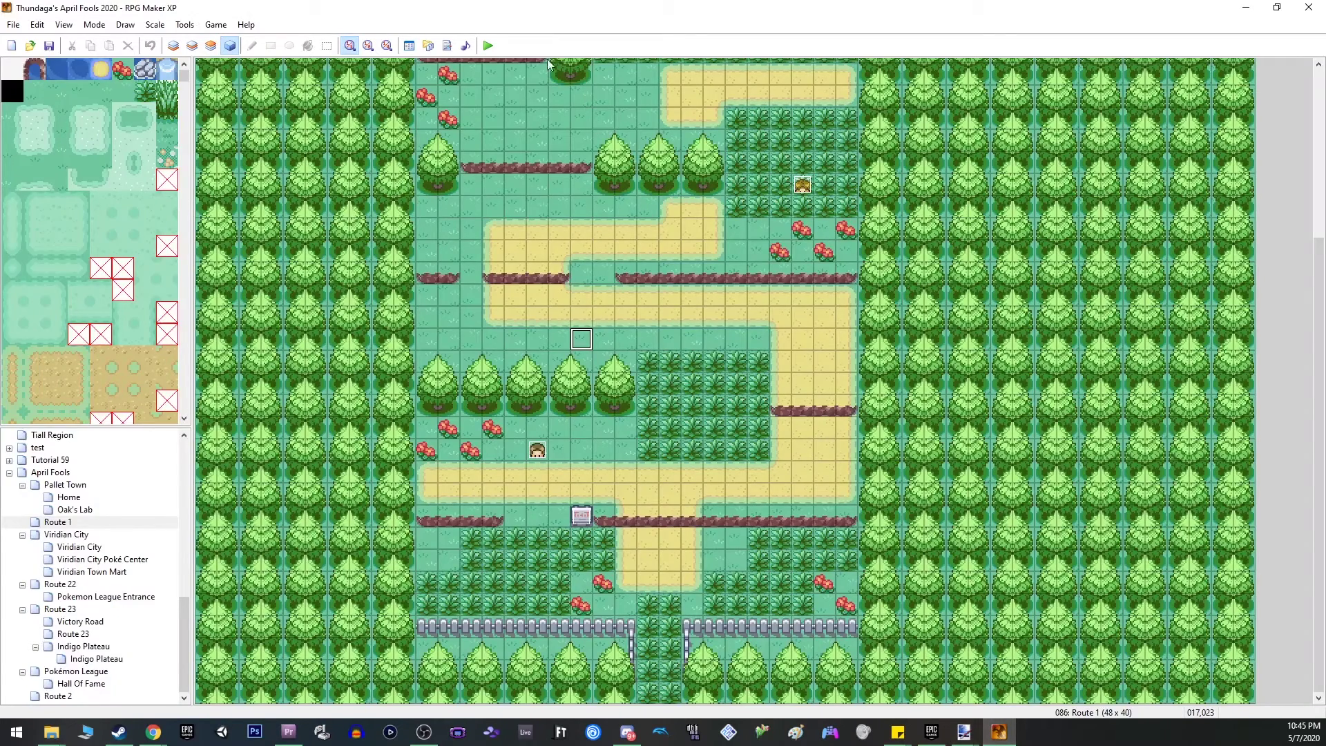
{"action": "left_click", "coordinate": [488, 46]}
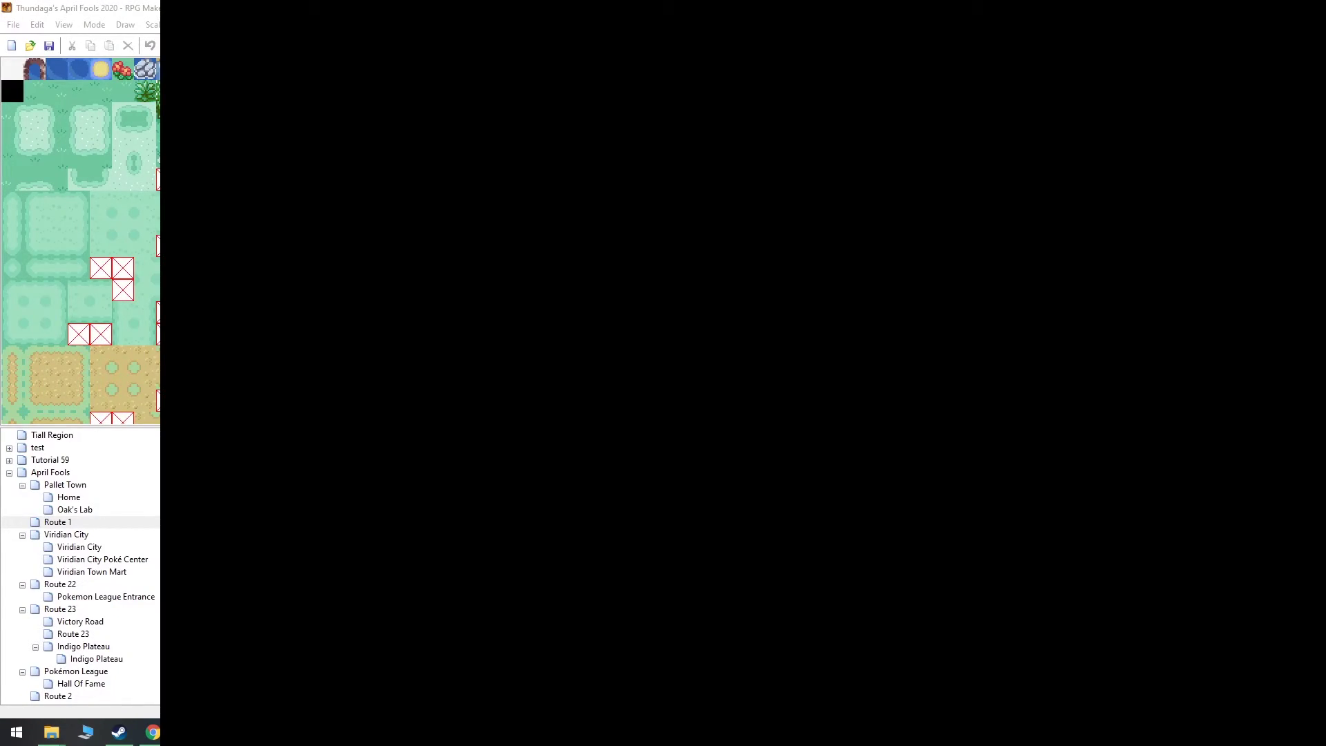
{"action": "key", "text": "Return"}
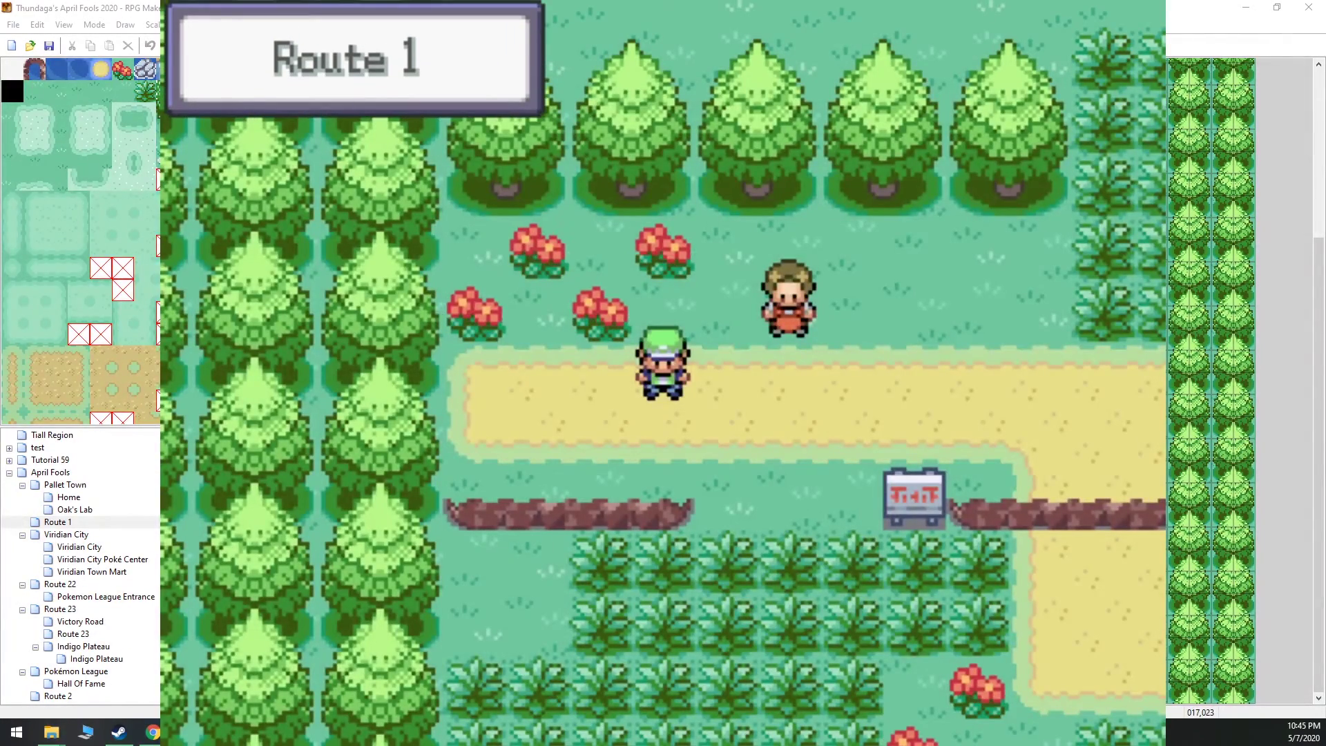
- Walk the player around Route 1 in all four directions to check the recoloured sprite, and close the playtest
{"action": "key", "text": "Right"}
{"action": "key", "text": "Right"}
{"action": "key", "text": "Right"}
{"action": "key", "text": "Right"}
{"action": "key", "text": "Up"}
{"action": "key", "text": "Up"}
{"action": "key", "text": "Left"}
{"action": "key", "text": "Left"}
{"action": "key", "text": "Left"}
{"action": "key", "text": "Left"}
{"action": "key", "text": "Down"}
{"action": "key", "text": "Down"}
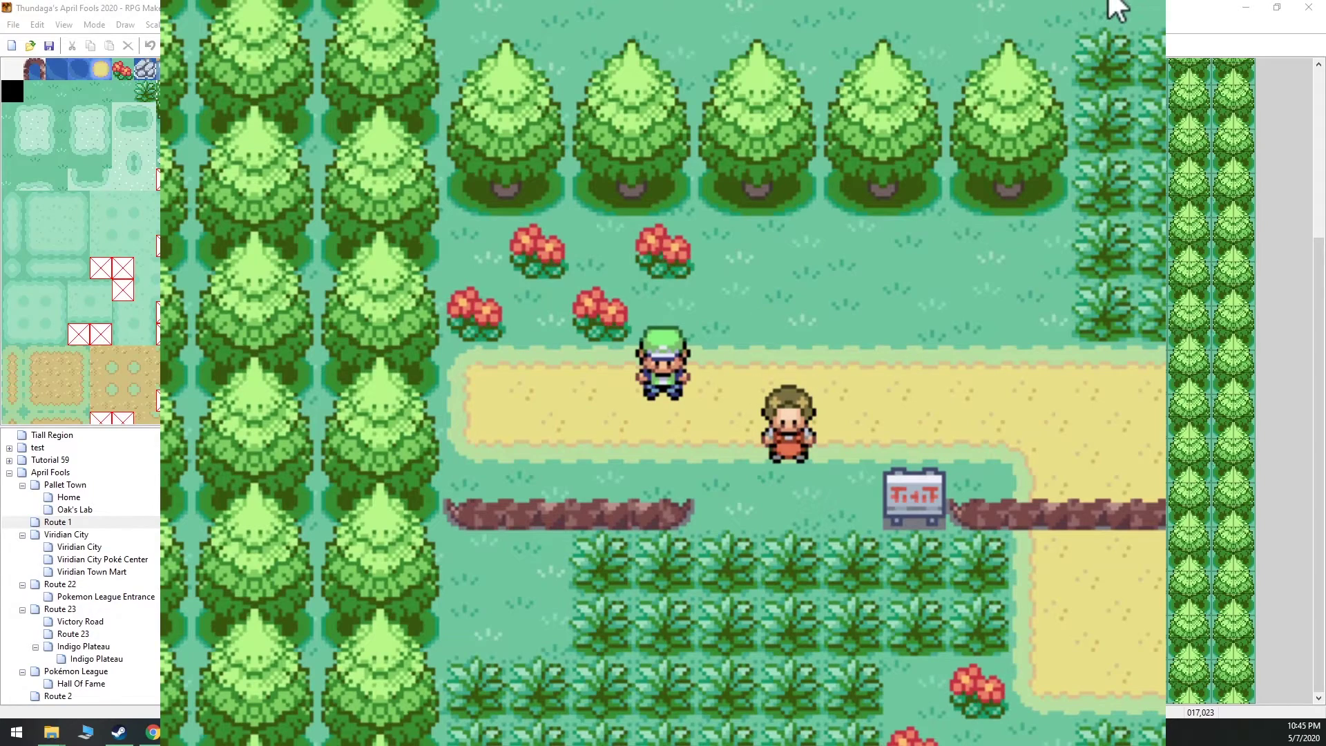
{"action": "key", "text": "alt+F4"}
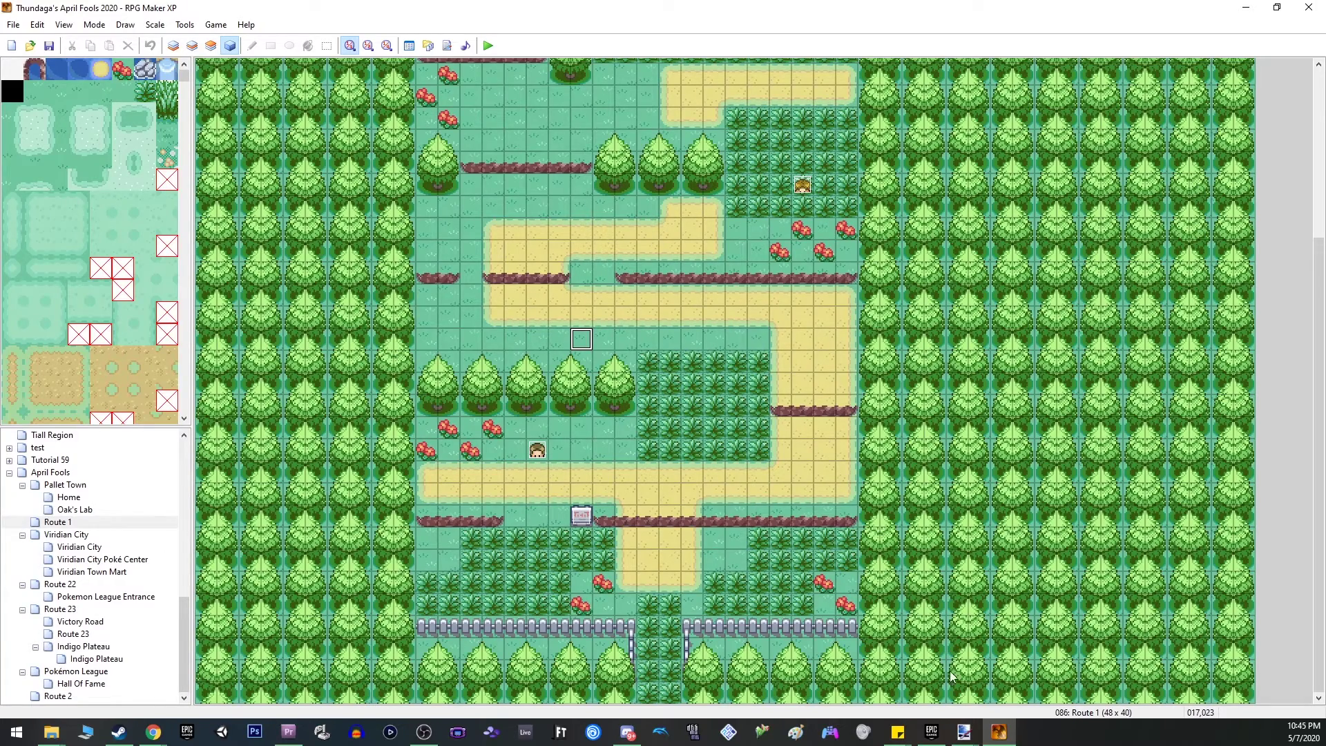
- Switch to paint.net, bring up the 006.png image and go on to the recoloured 001.png
{"action": "mouse_move", "coordinate": [966, 733]}
{"action": "left_click", "coordinate": [727, 645]}
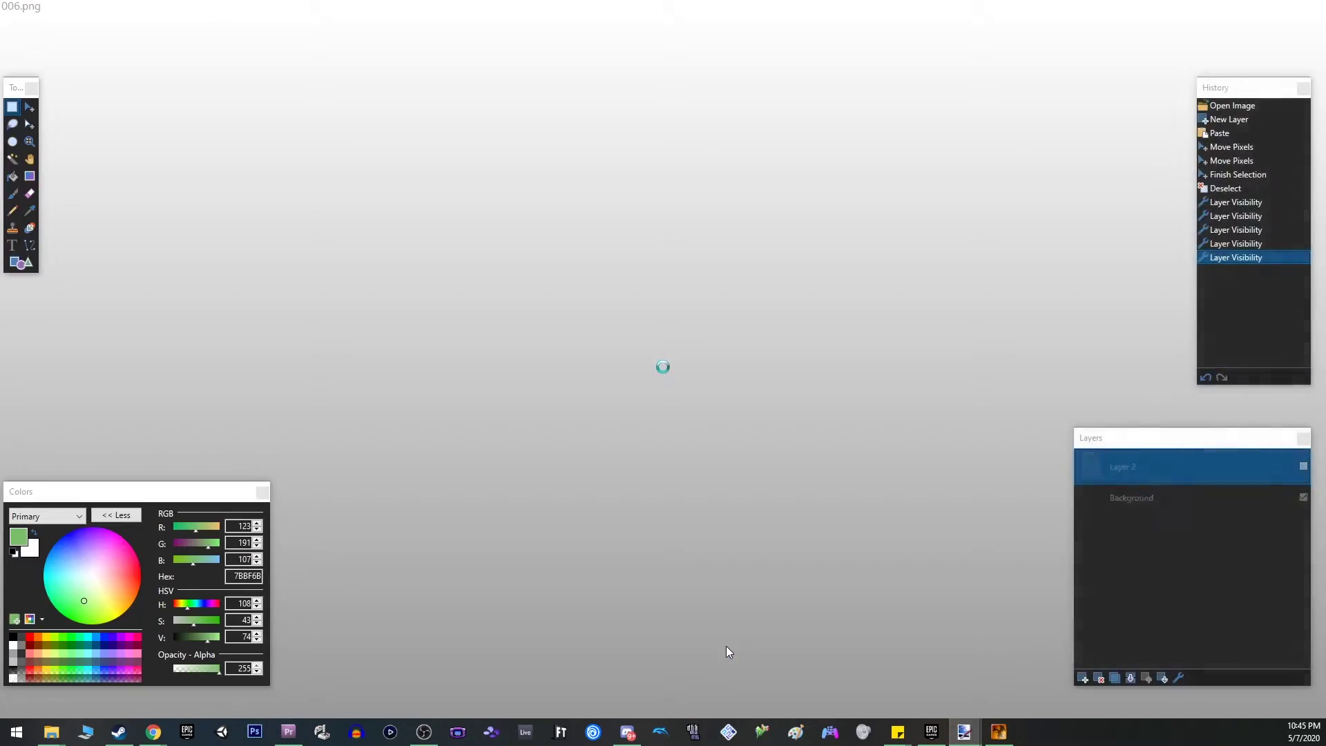
{"action": "mouse_move", "coordinate": [965, 732]}
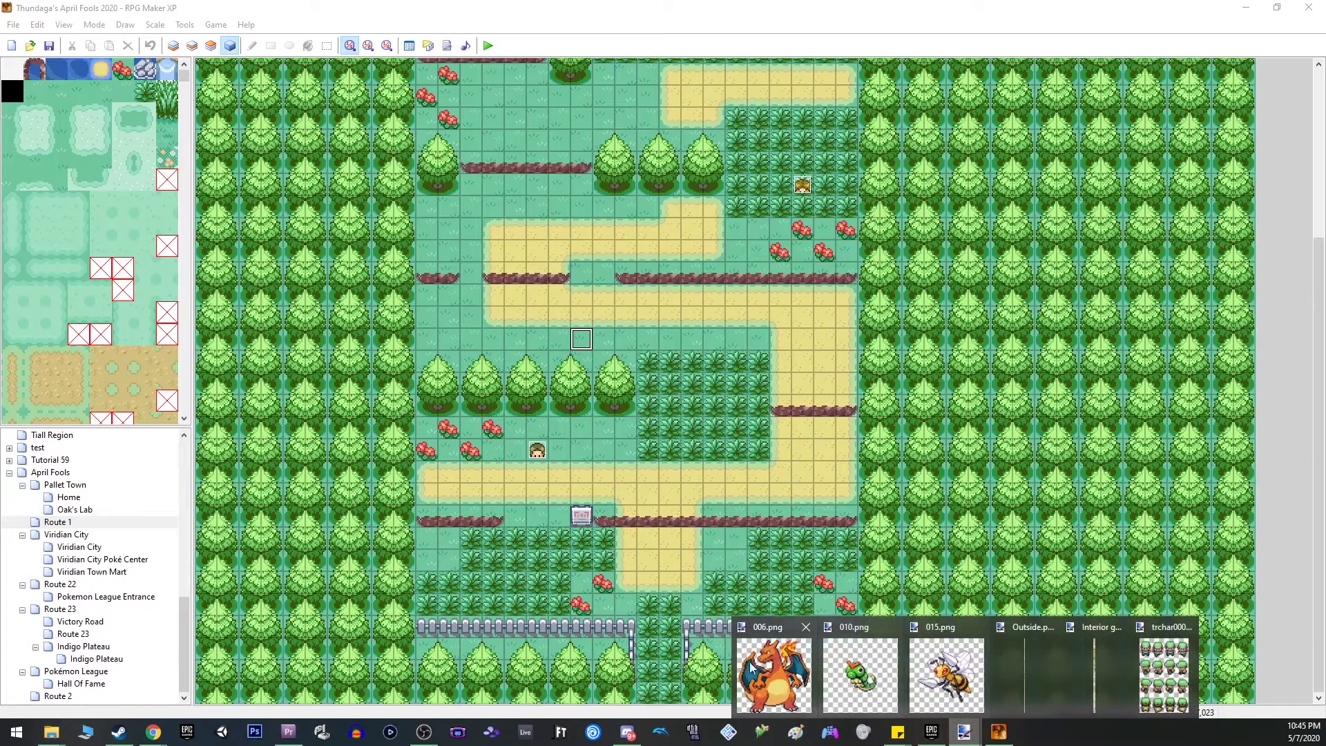
{"action": "left_click", "coordinate": [782, 662]}
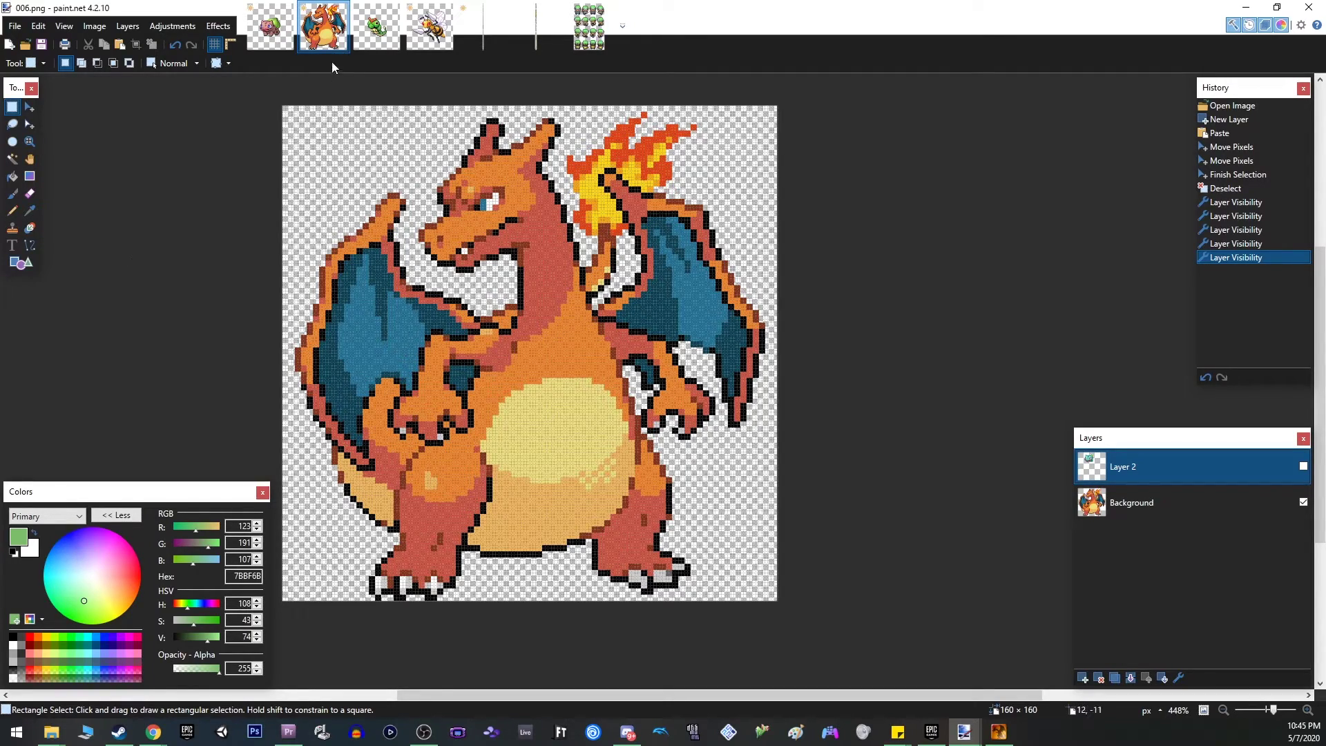
{"action": "left_click", "coordinate": [269, 33]}
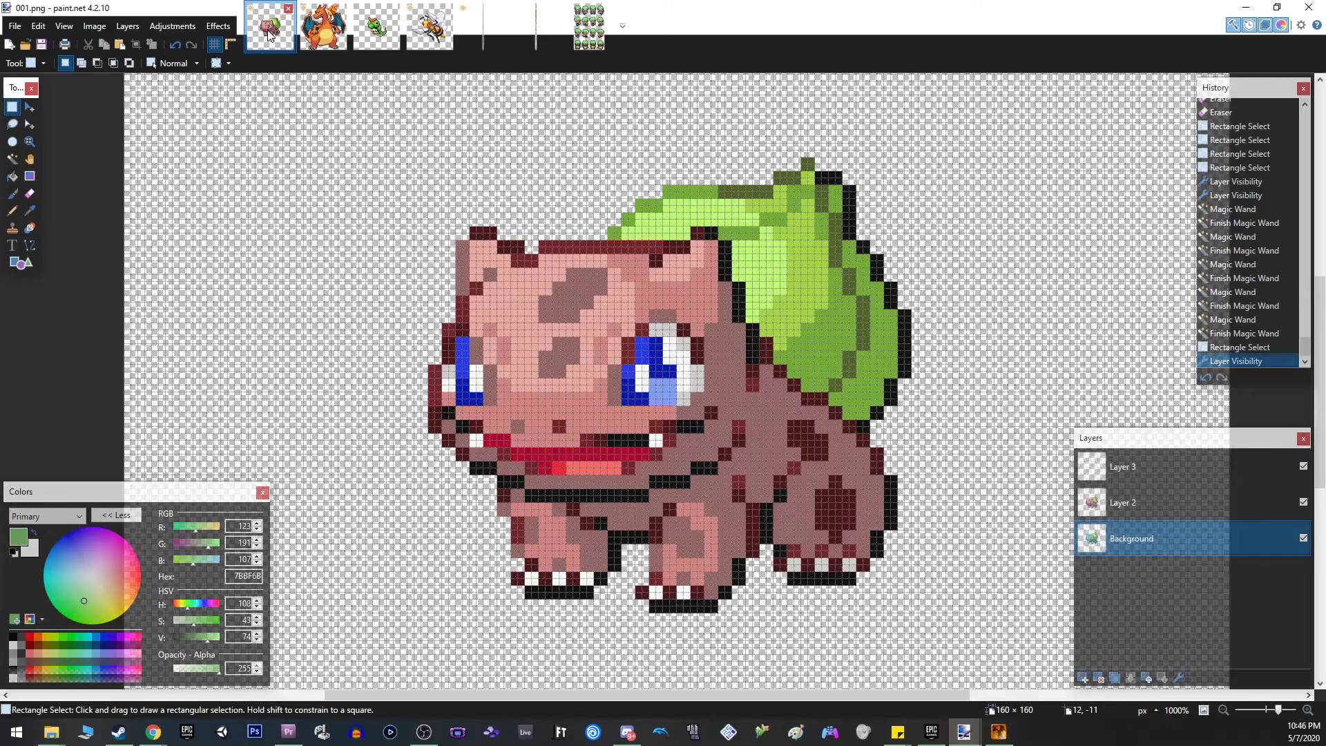
- Open 007.png from the Graphics > Battlers folder and show the sprite close up
{"action": "left_click", "coordinate": [14, 26]}
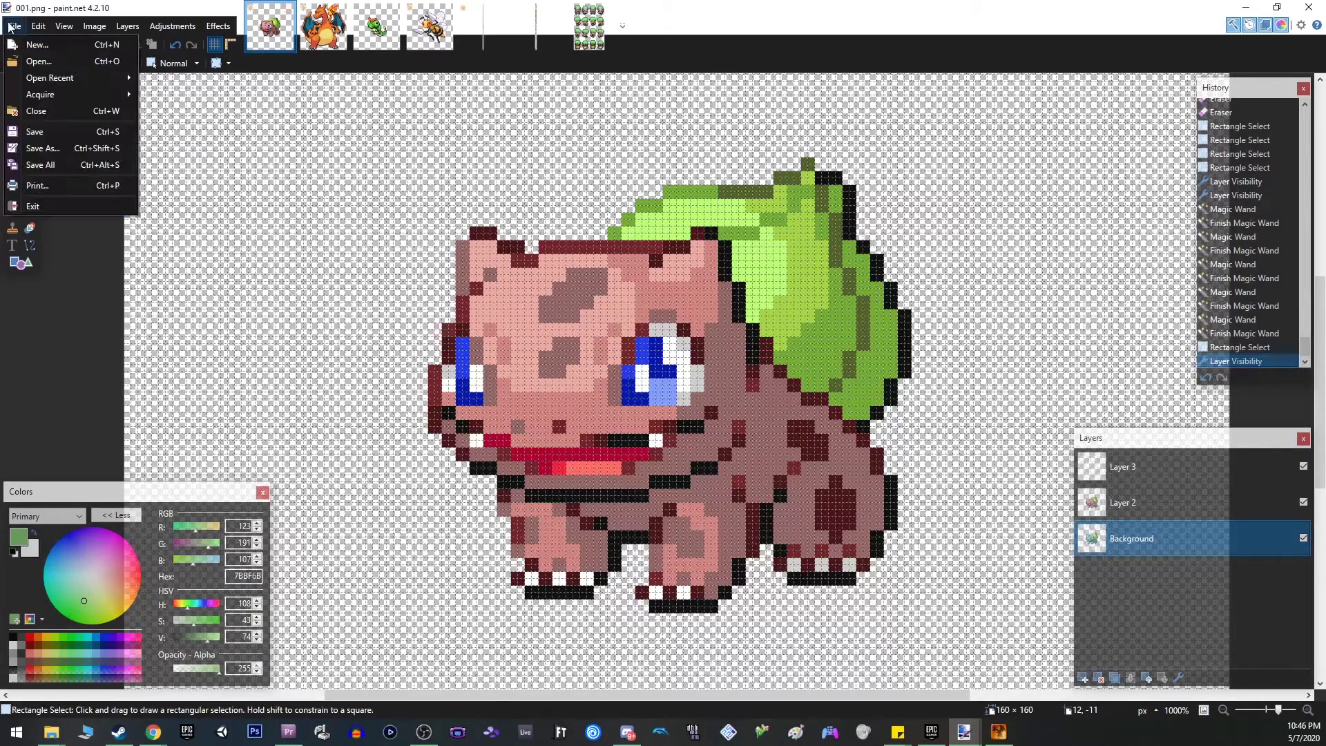
{"action": "left_click", "coordinate": [31, 62]}
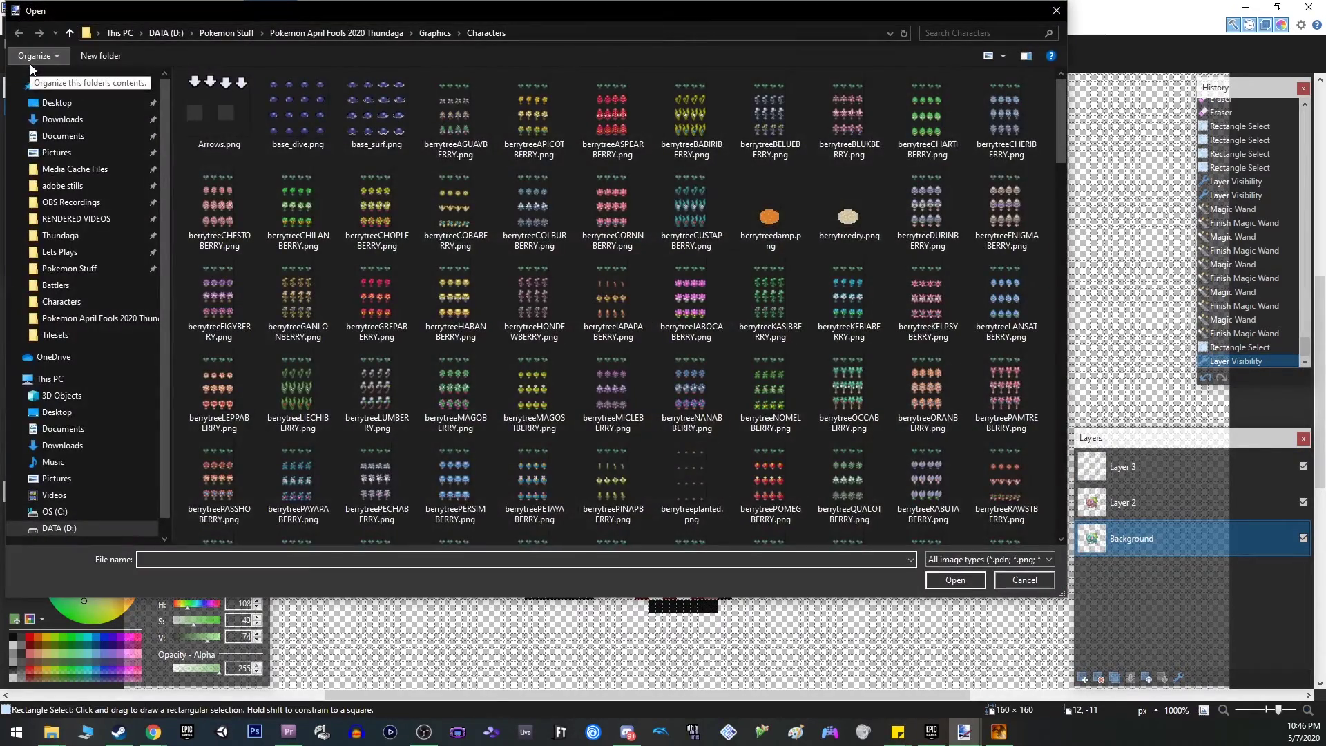
{"action": "left_click", "coordinate": [435, 33]}
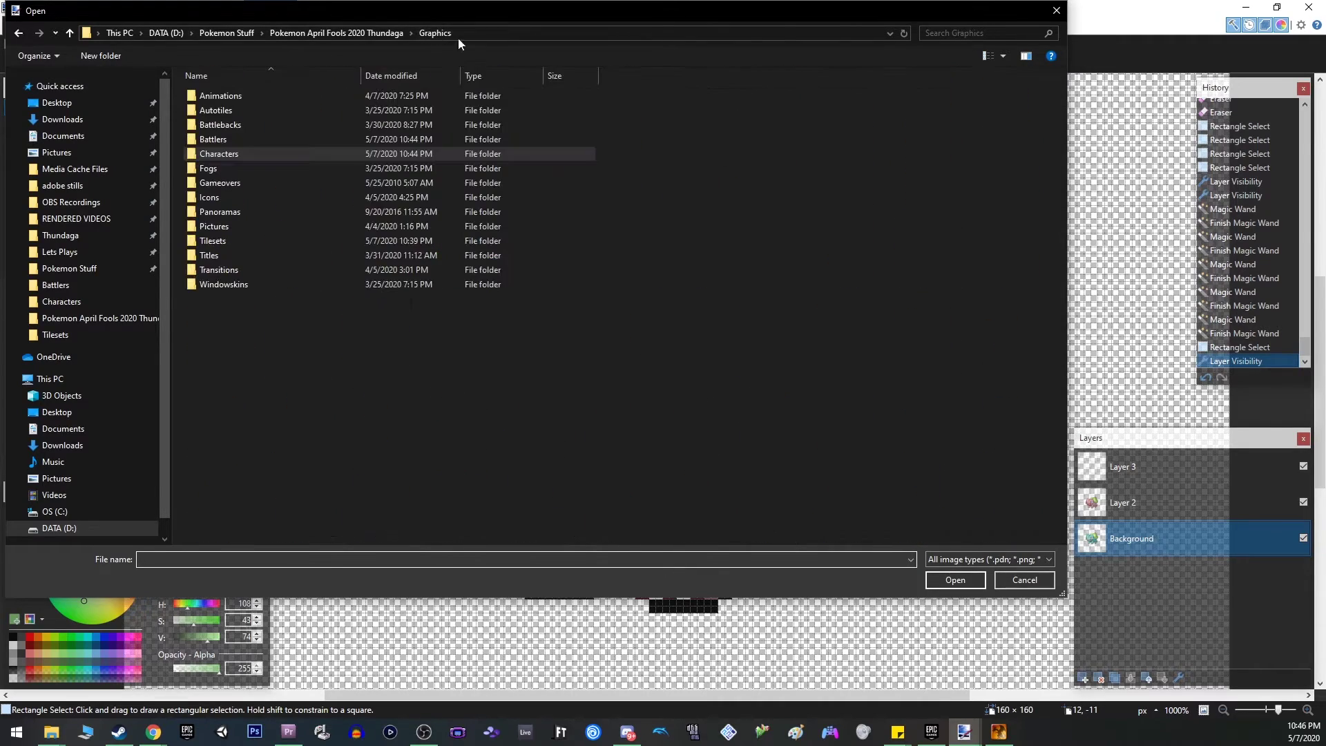
{"action": "double_click", "coordinate": [272, 138]}
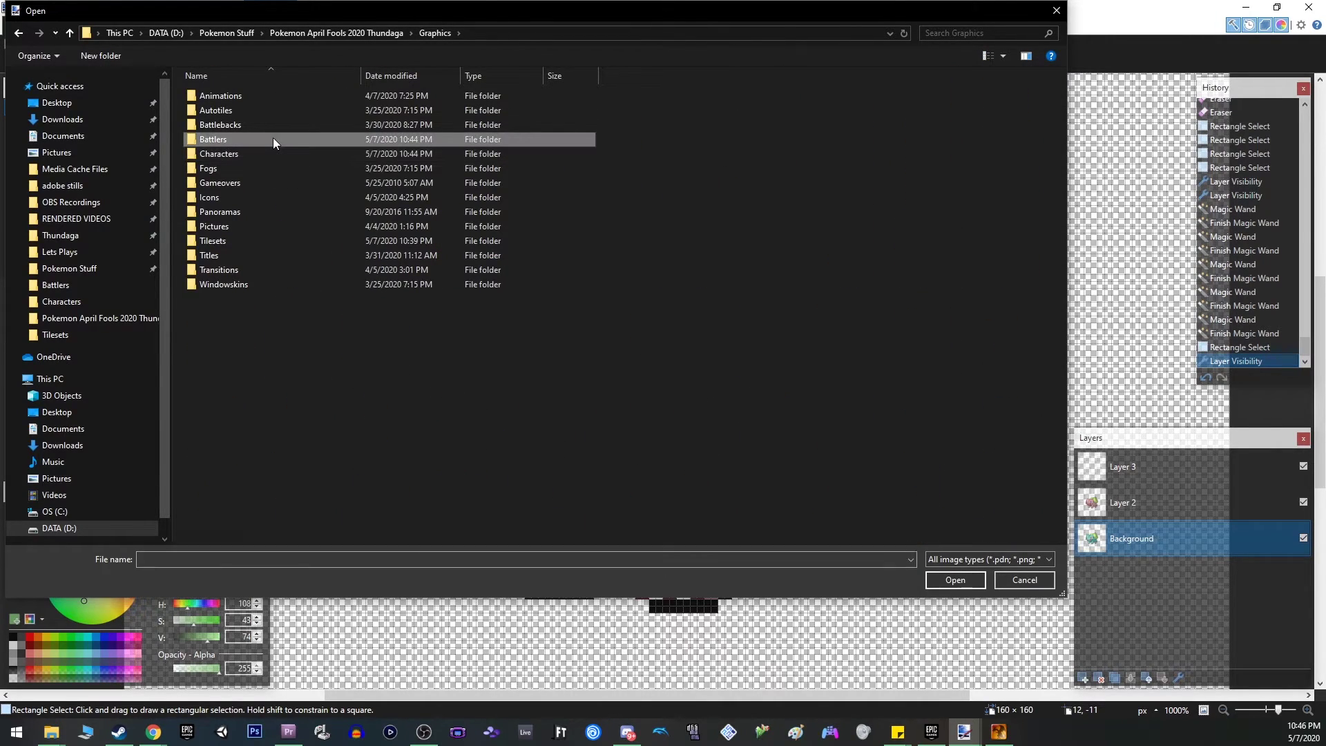
{"action": "double_click", "coordinate": [219, 352]}
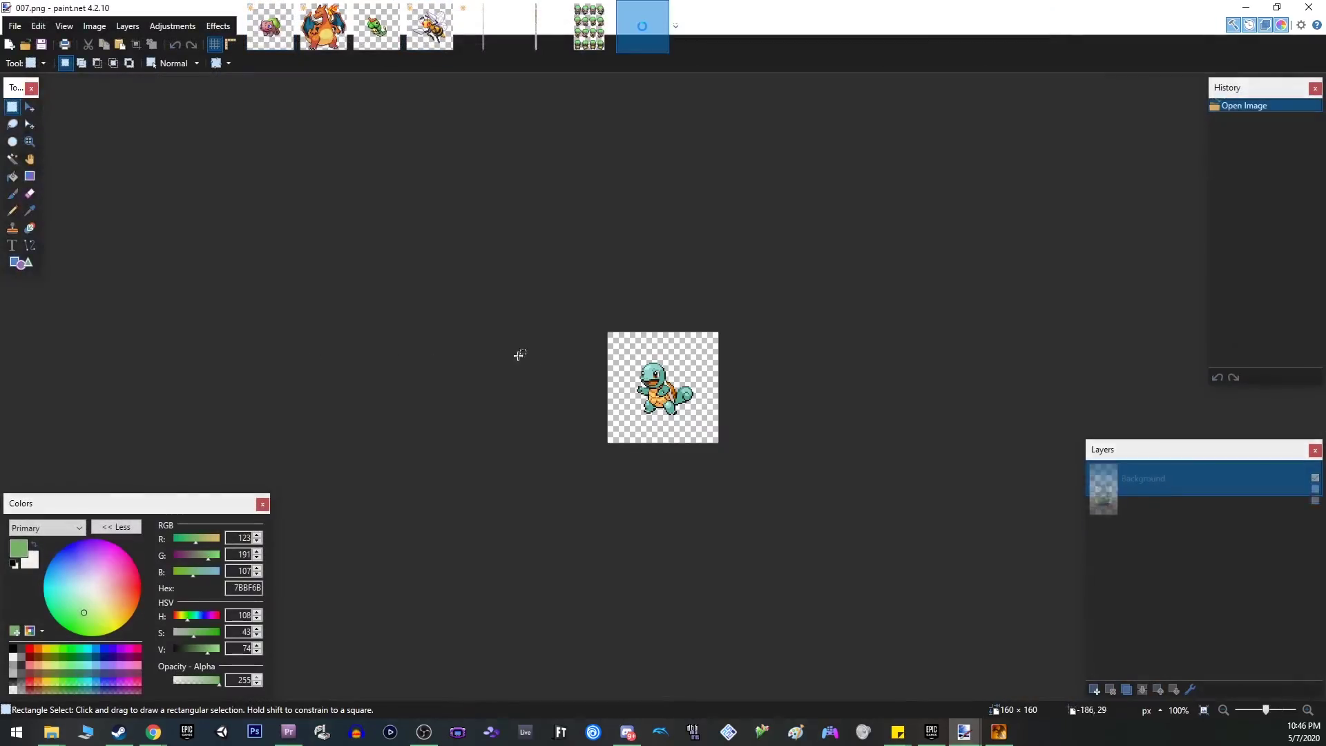
{"action": "scroll", "coordinate": [672, 404], "scroll_direction": "up", "scroll_amount": 3}
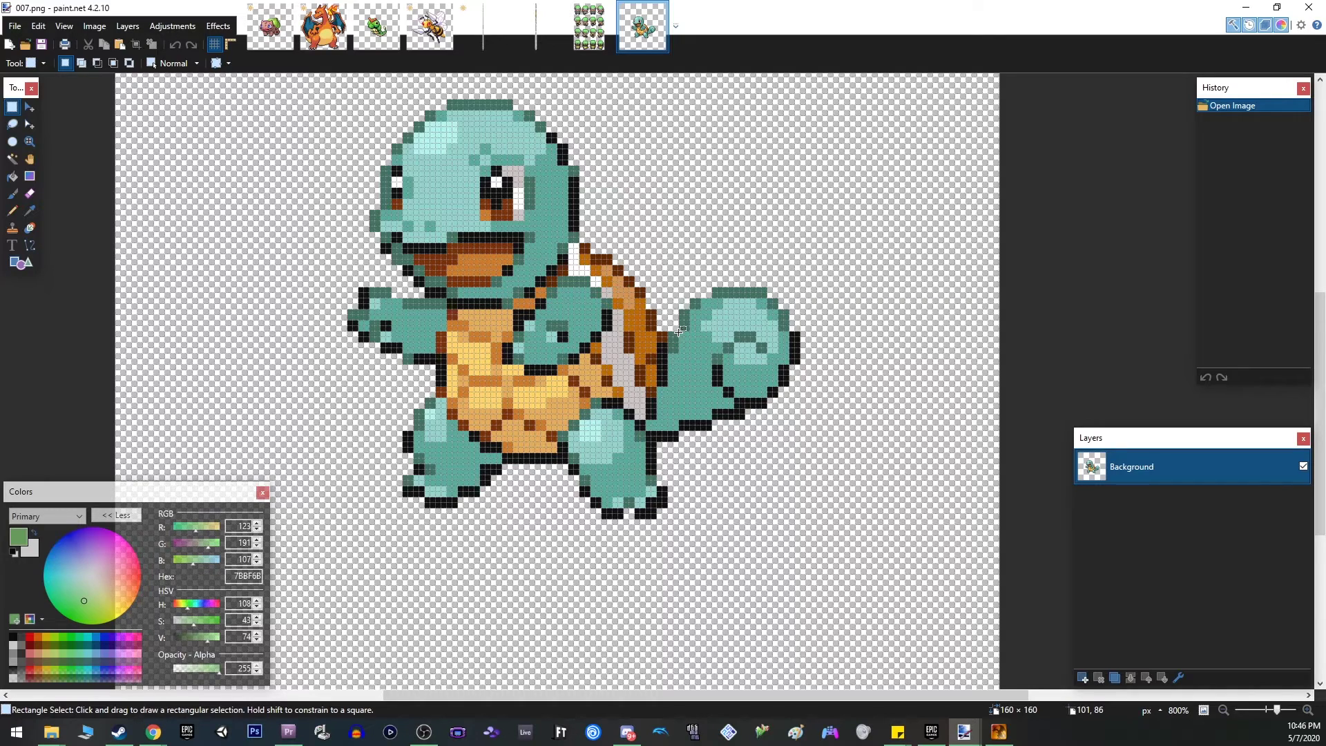
- Switch to Chrome, open the Selection Tools page of the paint.net documentation to look it over, and return to 007.png in paint.net
{"action": "mouse_move", "coordinate": [157, 736]}
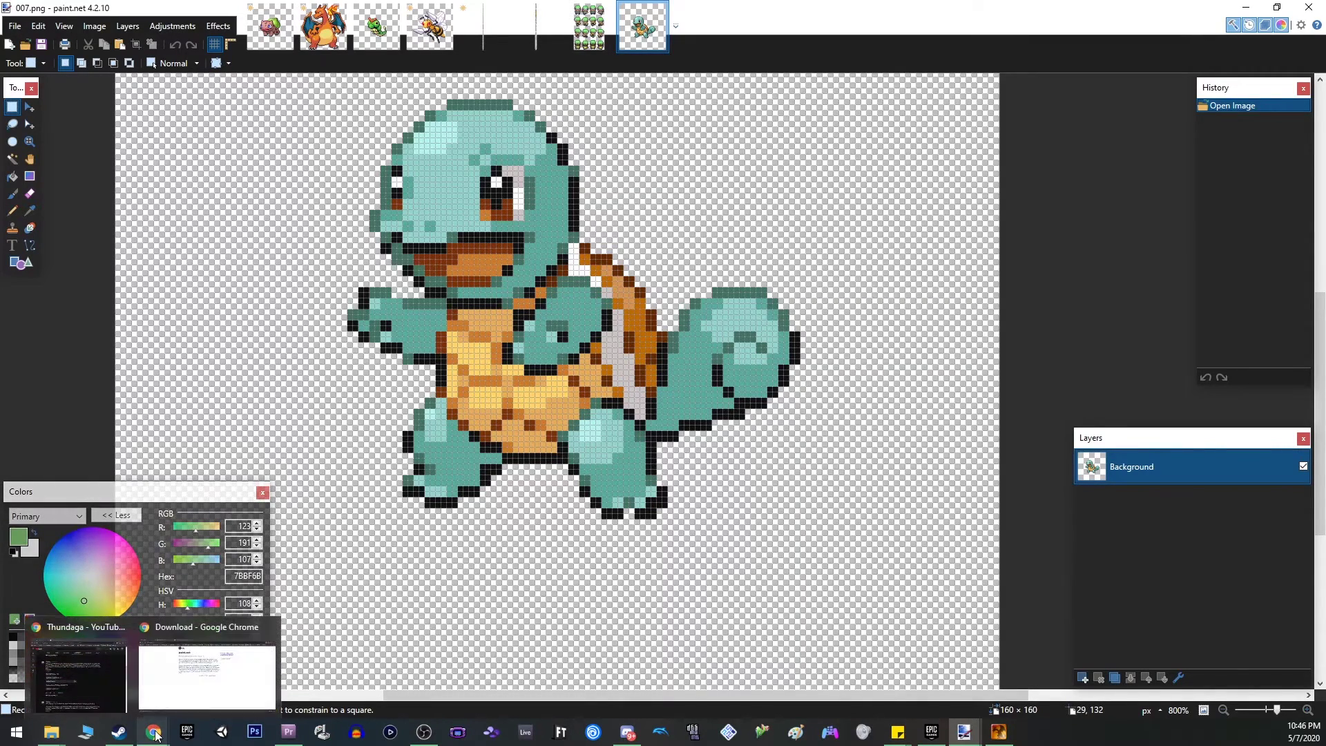
{"action": "left_click", "coordinate": [208, 673]}
{"action": "left_click", "coordinate": [220, 12]}
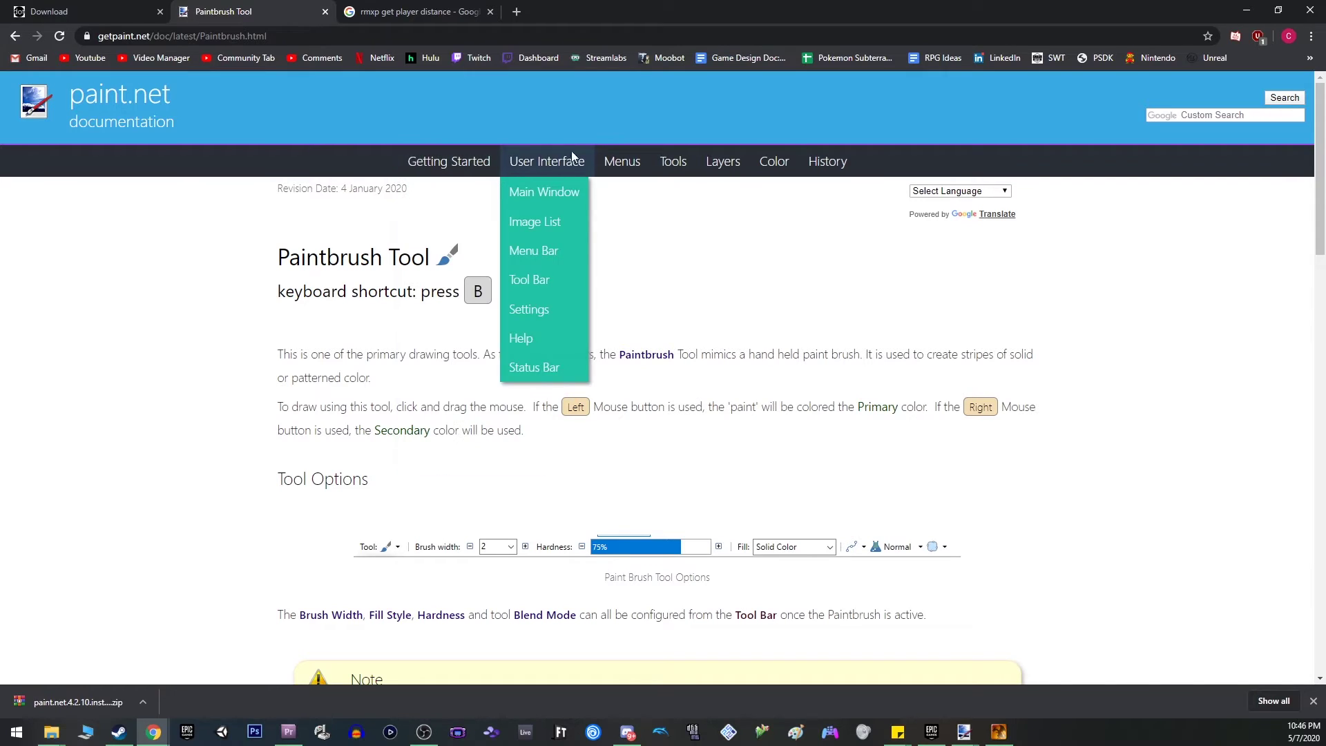
{"action": "mouse_move", "coordinate": [668, 164]}
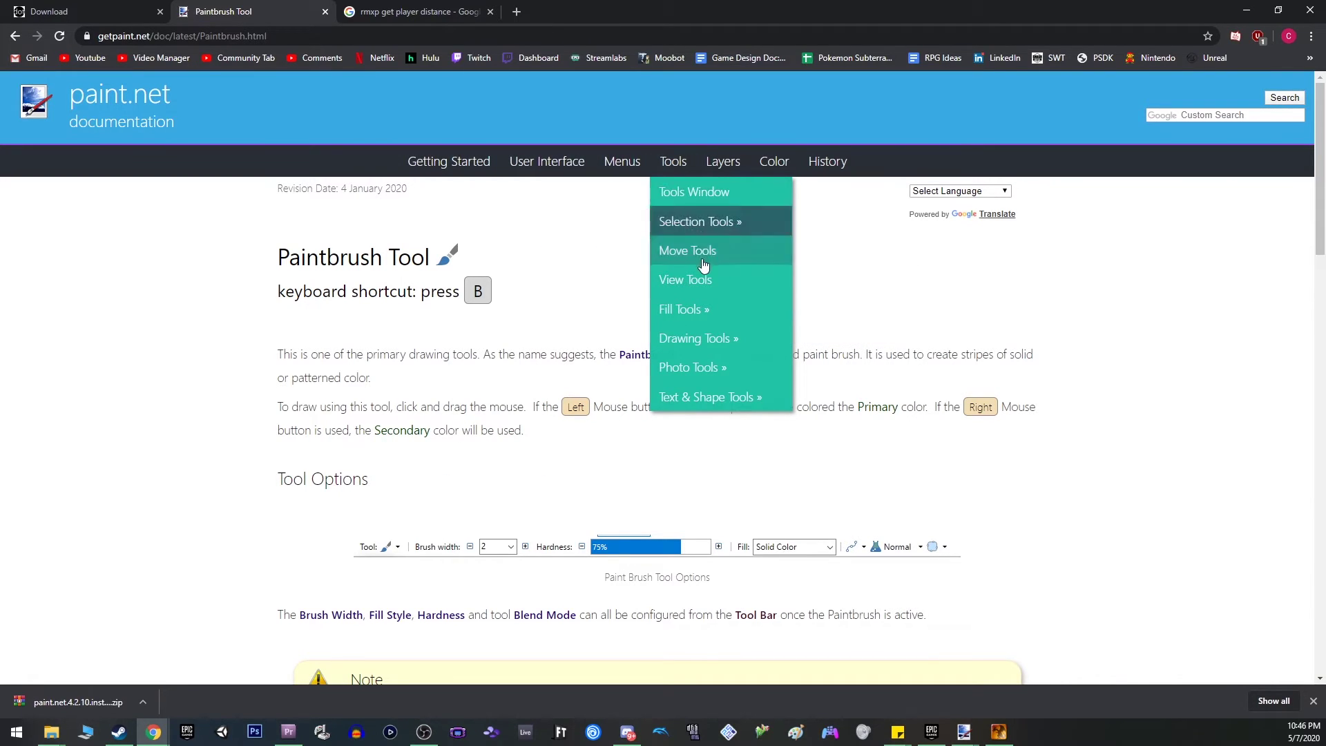
{"action": "mouse_move", "coordinate": [677, 338]}
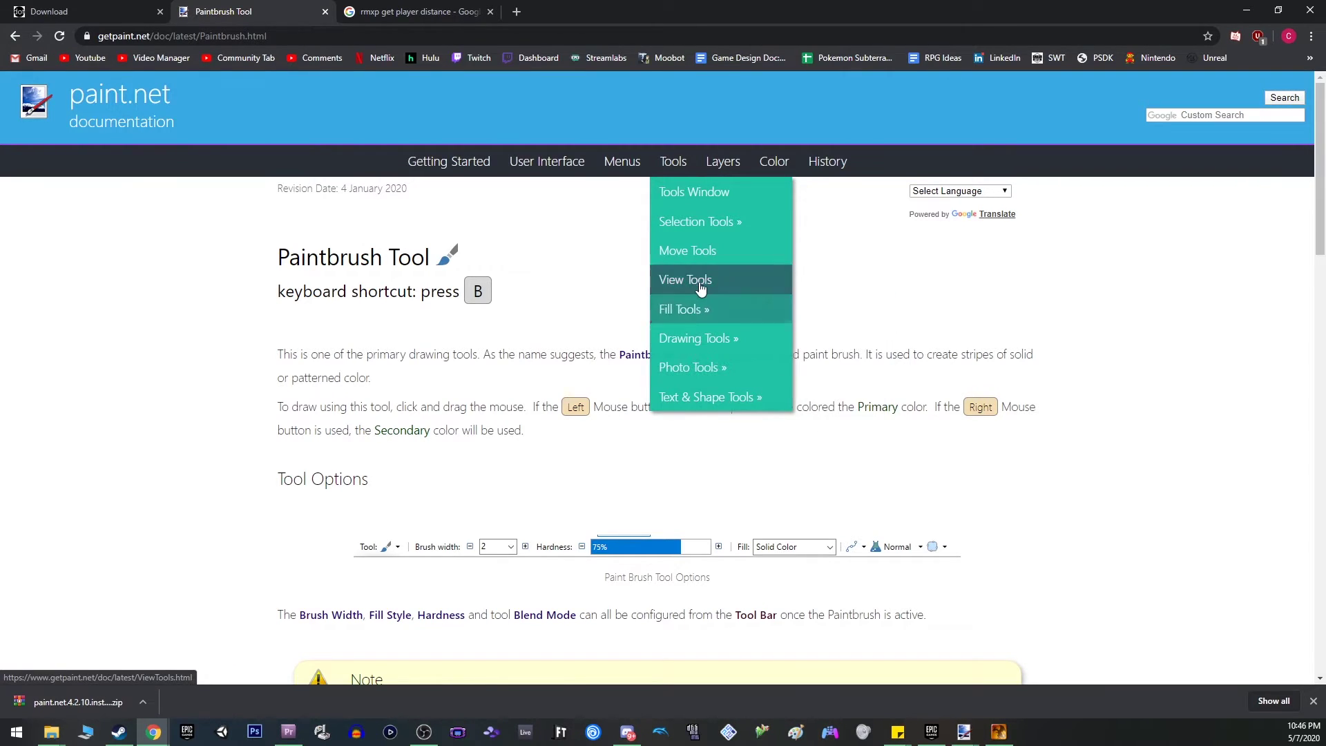
{"action": "mouse_move", "coordinate": [686, 222]}
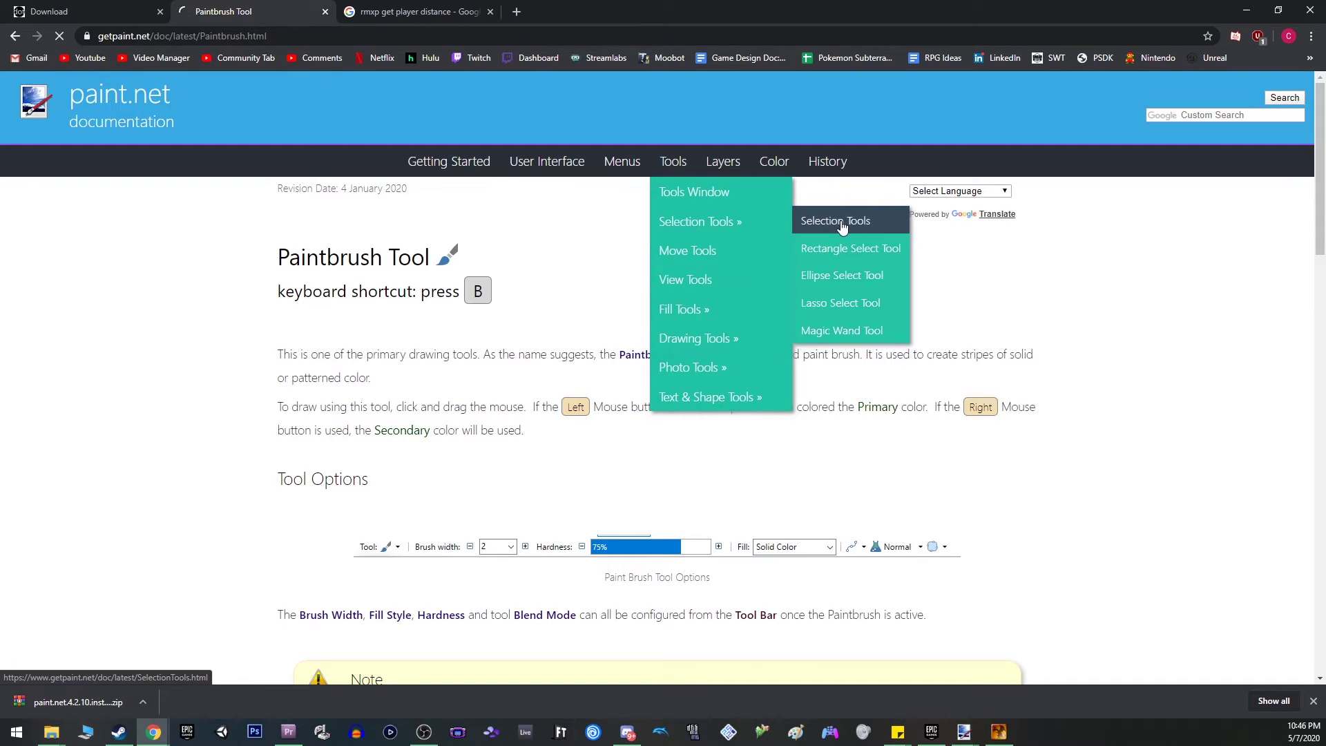
{"action": "left_click", "coordinate": [843, 226]}
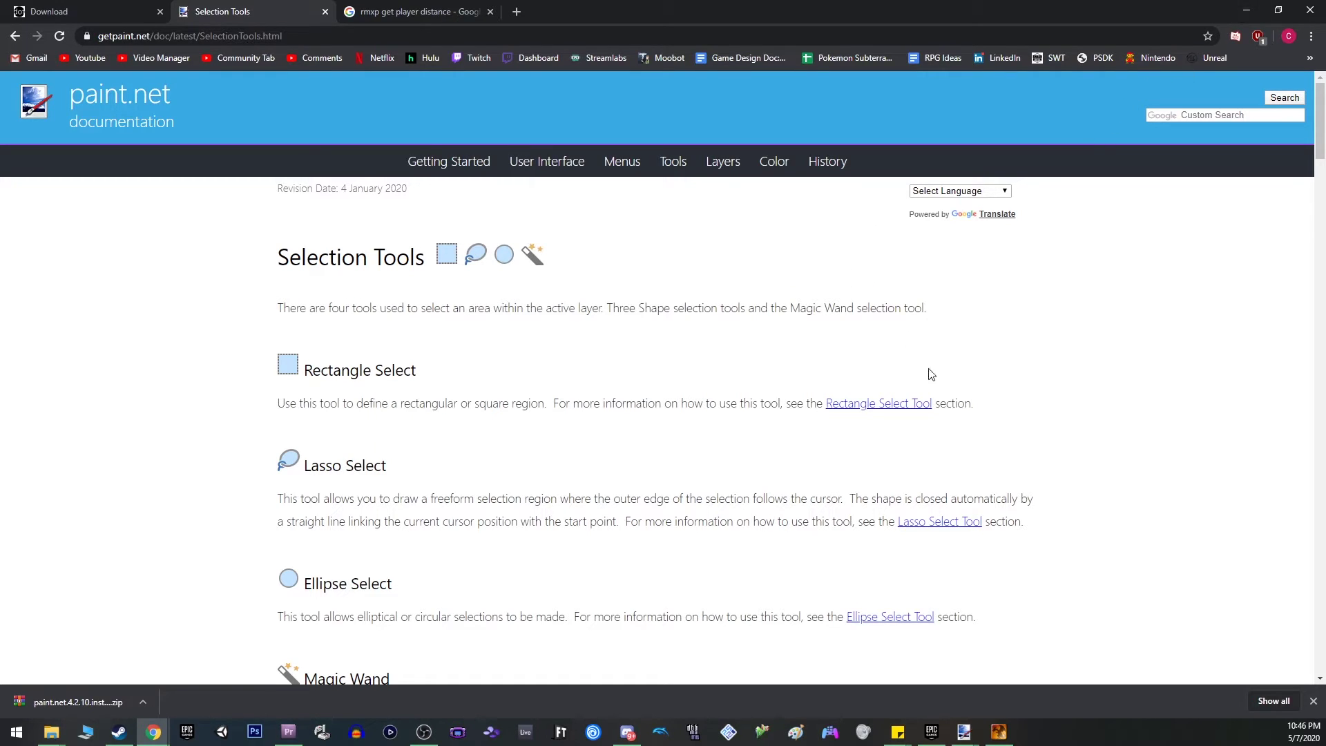
{"action": "left_click", "coordinate": [1246, 10]}
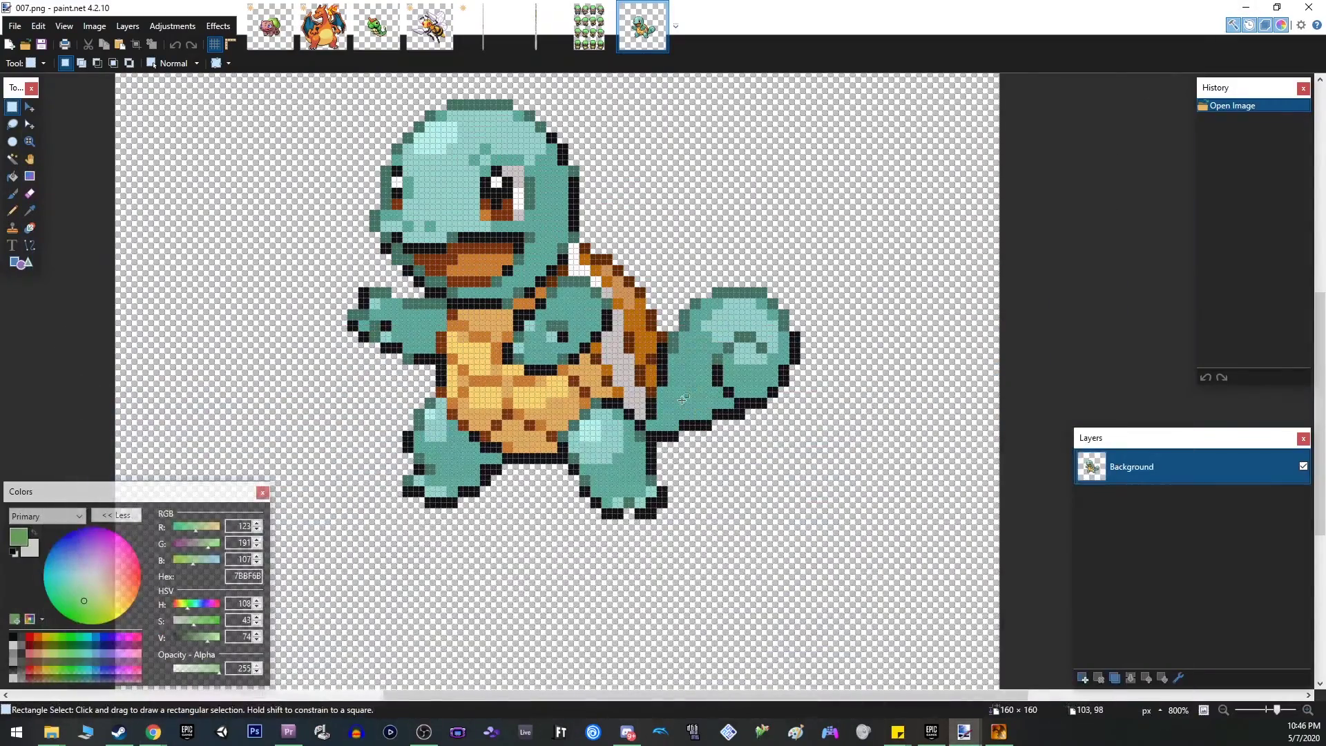